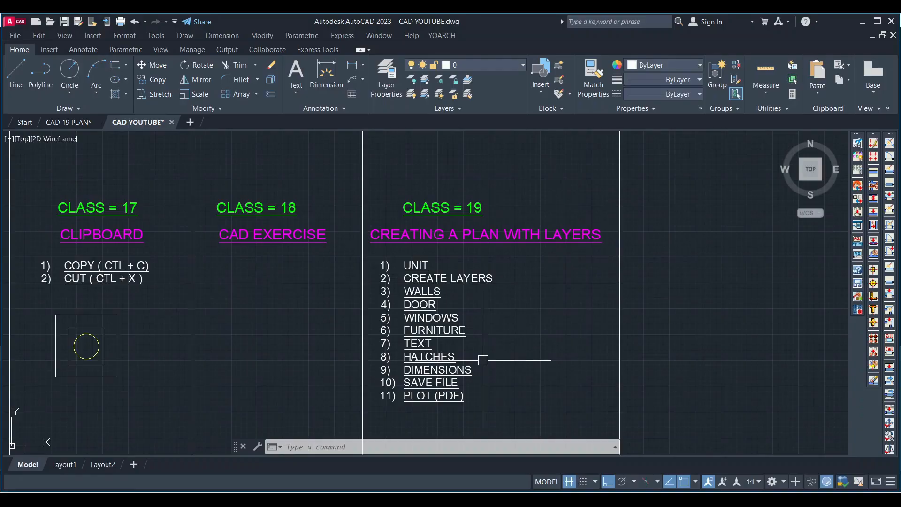
# Step: Review the class 19 topic list, the finished floor plan in CAD 19 PLAN, and the plan's layer list
pyautogui.scroll(2, 466, 342)
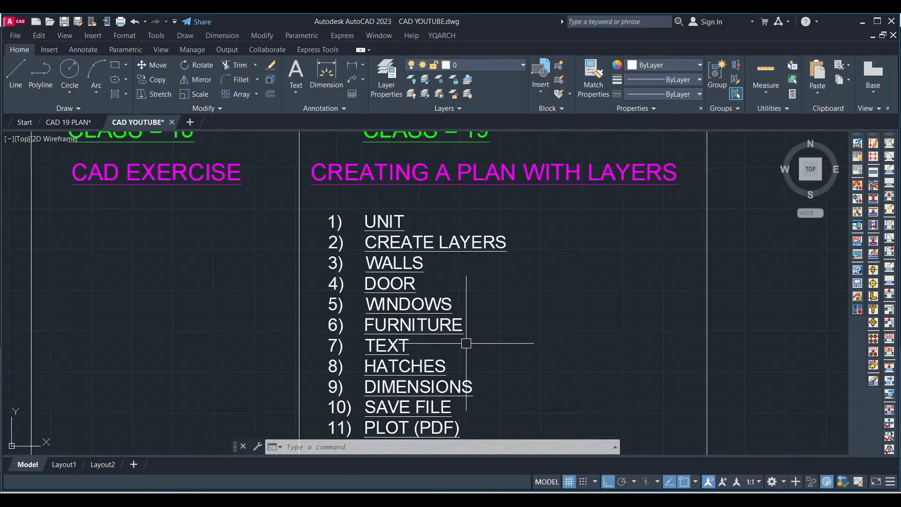
pyautogui.moveTo(467, 343); pyautogui.dragTo(464, 315, button='middle')
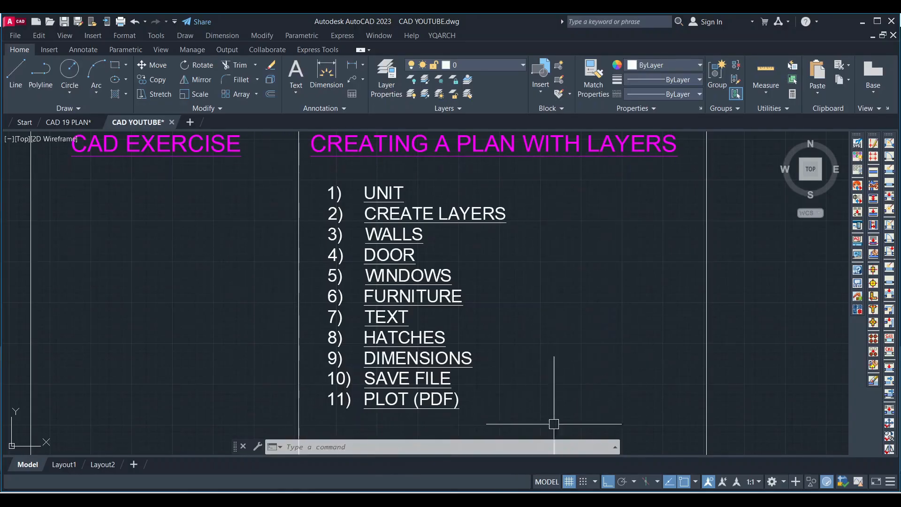
pyautogui.click(85, 123)
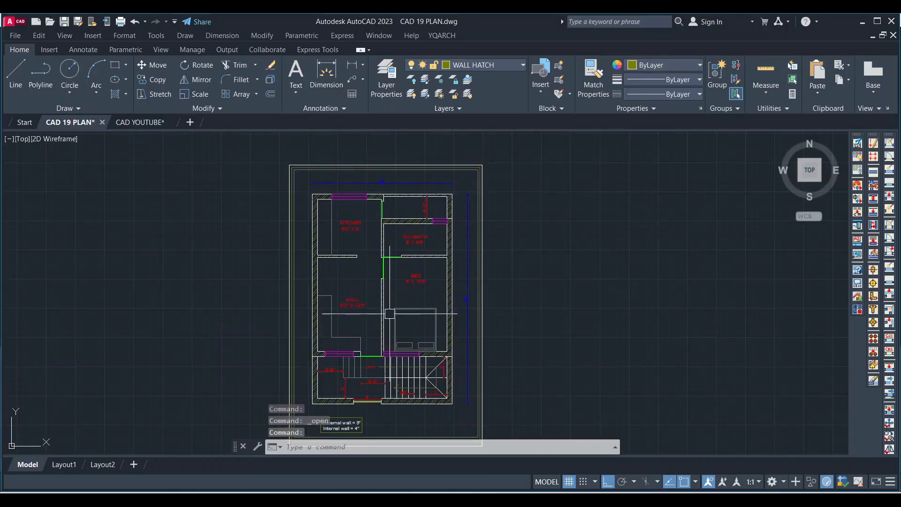
pyautogui.moveTo(396, 319); pyautogui.dragTo(430, 283, button='middle')
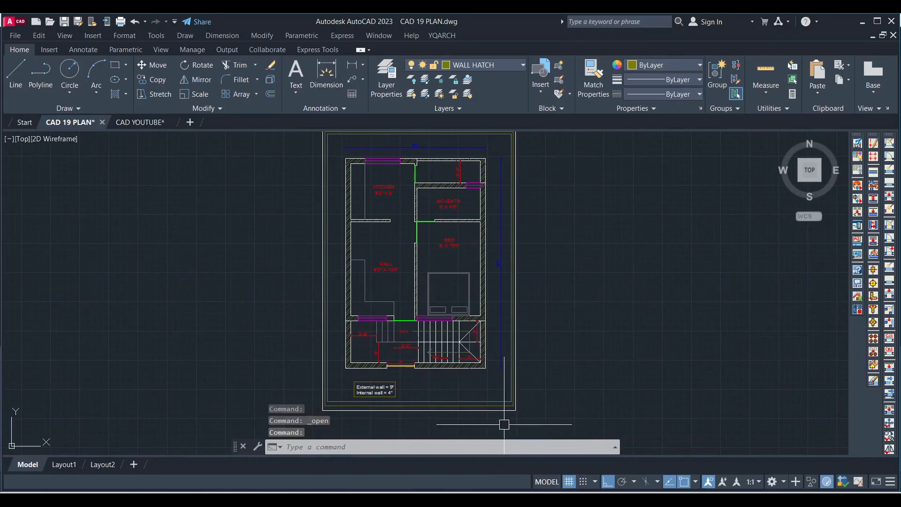
pyautogui.click(512, 68)
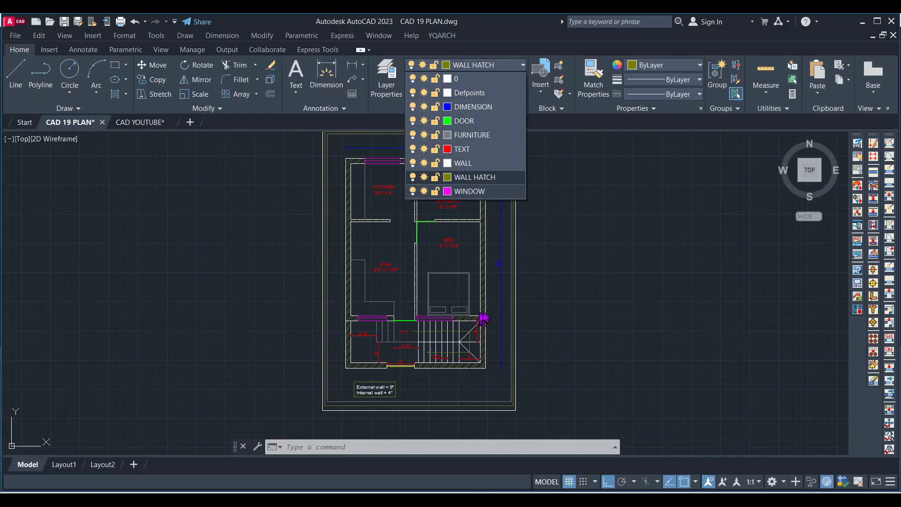
pyautogui.click(538, 235)
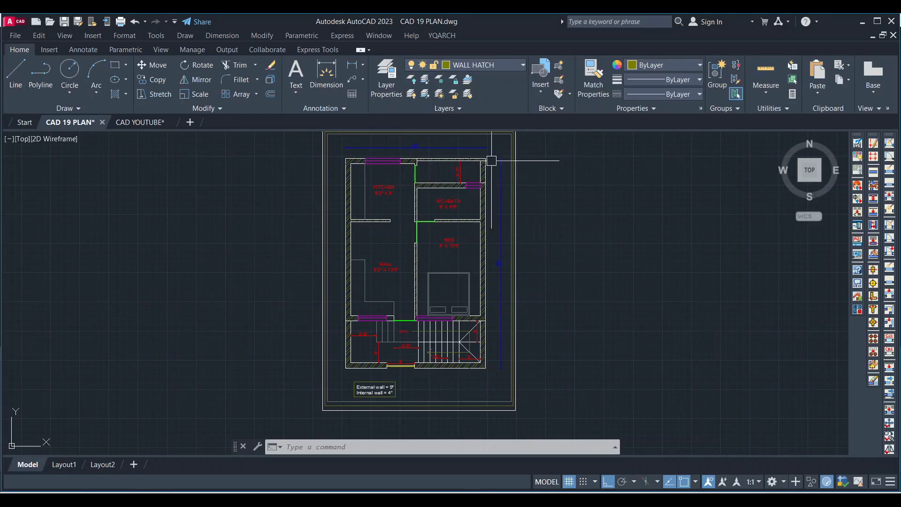
pyautogui.moveTo(443, 275); pyautogui.dragTo(443, 314, button='middle')
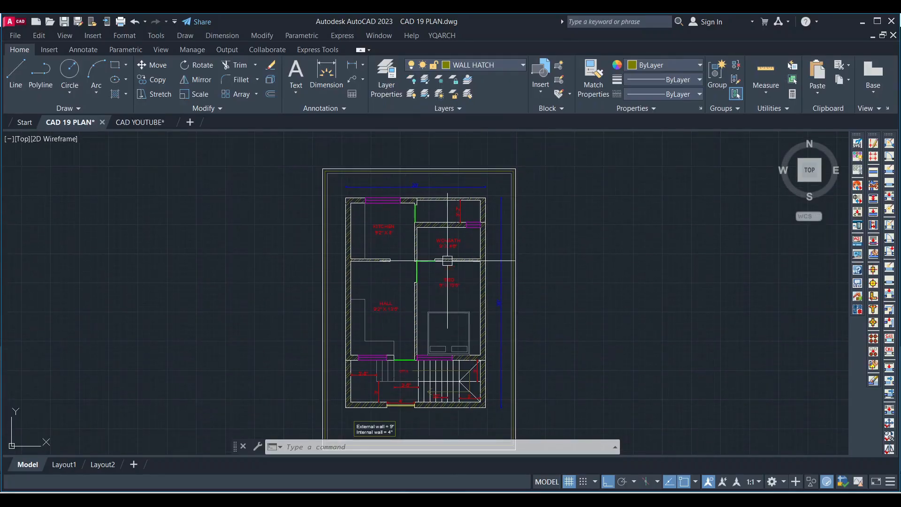
pyautogui.scroll(2, 452, 216)
pyautogui.scroll(2, 413, 159)
pyautogui.scroll(-4, 460, 176)
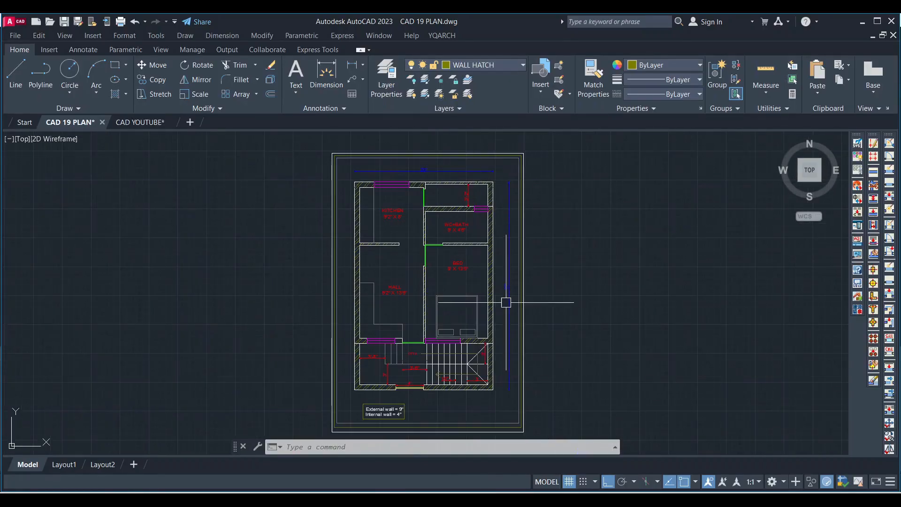
pyautogui.scroll(3, 507, 282)
pyautogui.scroll(-3, 483, 286)
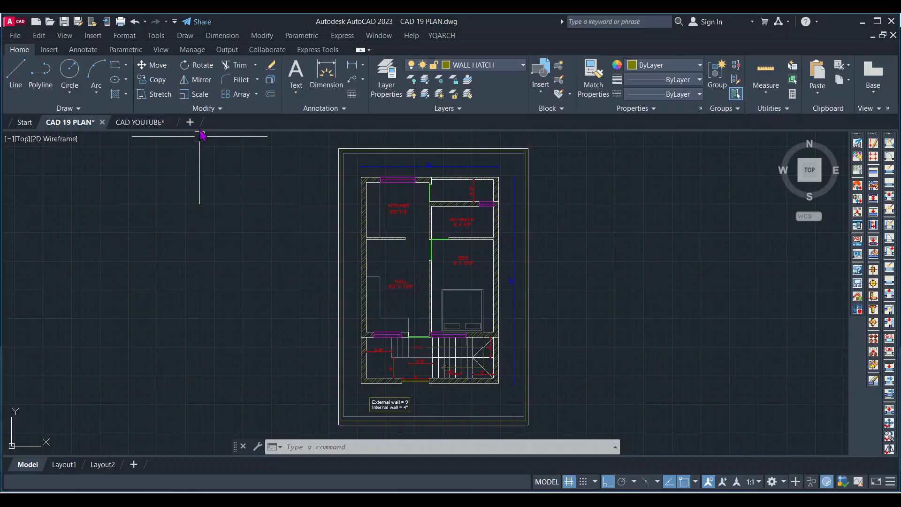
# Step: Start a new drawing and set its units to Architectural length, 0'-0 1/2" precision and Inches as insertion scale
pyautogui.click(191, 122)
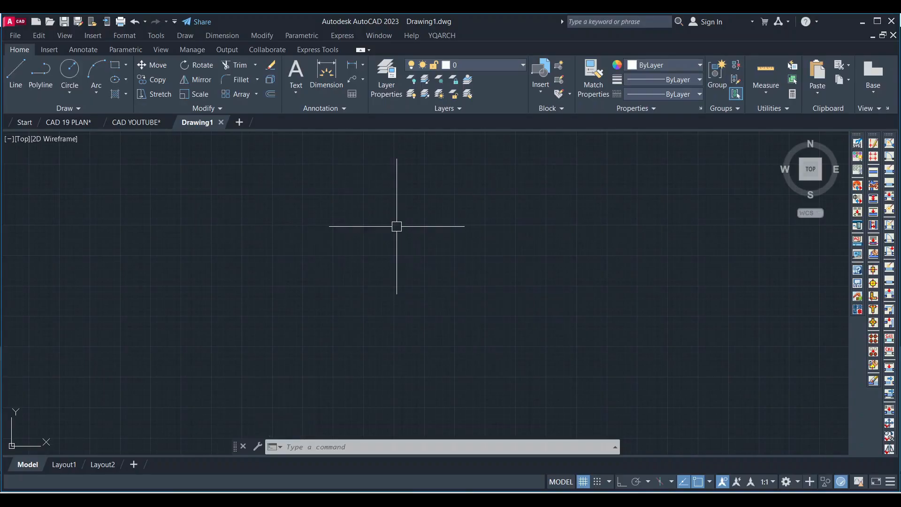
pyautogui.write('n')
pyautogui.press('Return')
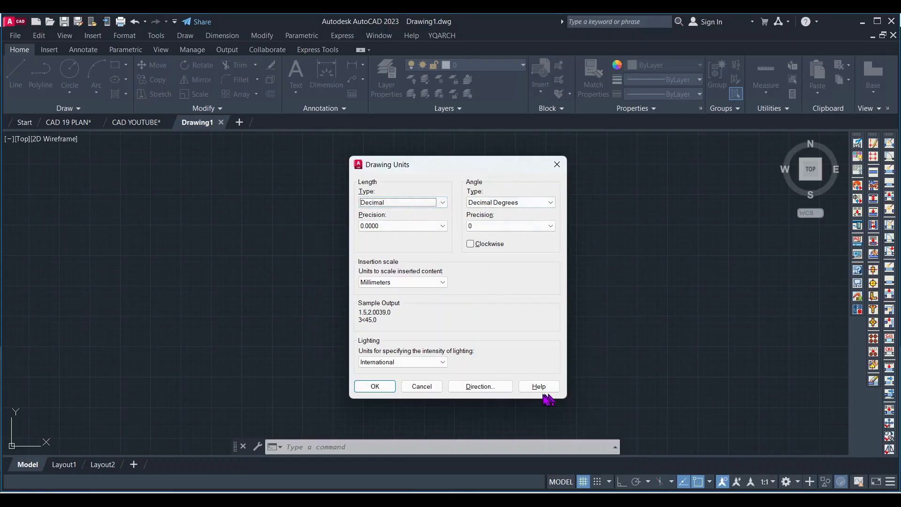
pyautogui.click(443, 202)
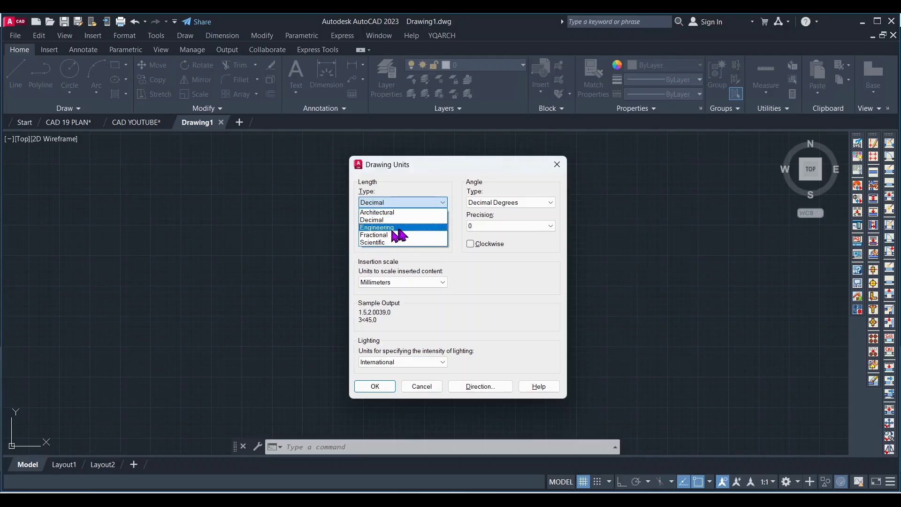
pyautogui.click(392, 213)
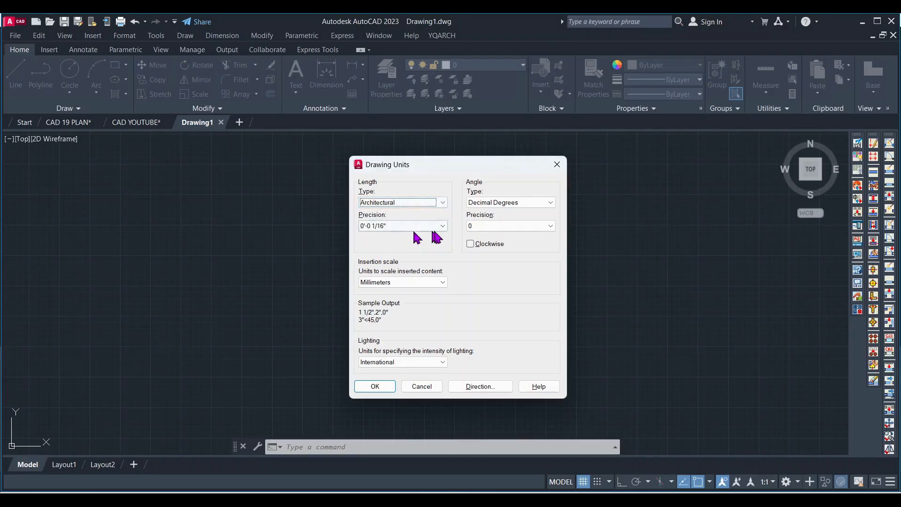
pyautogui.click(434, 227)
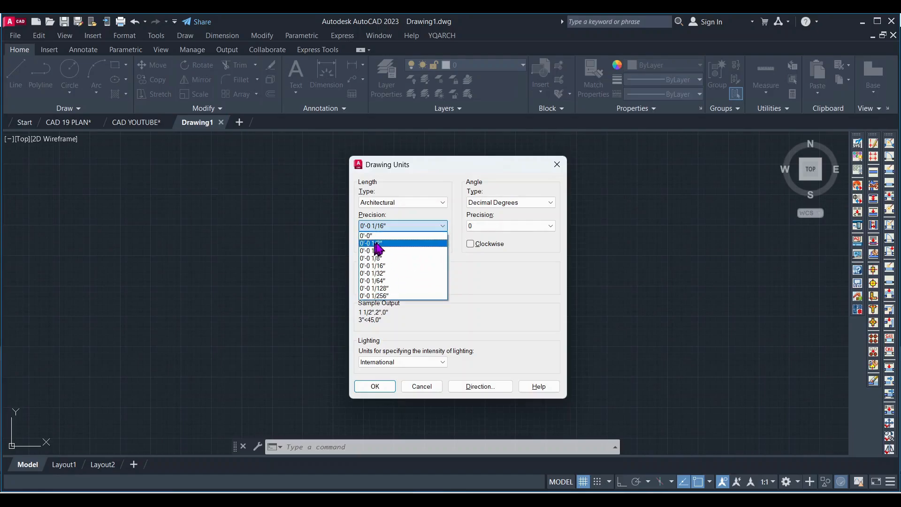
pyautogui.click(387, 244)
pyautogui.click(433, 283)
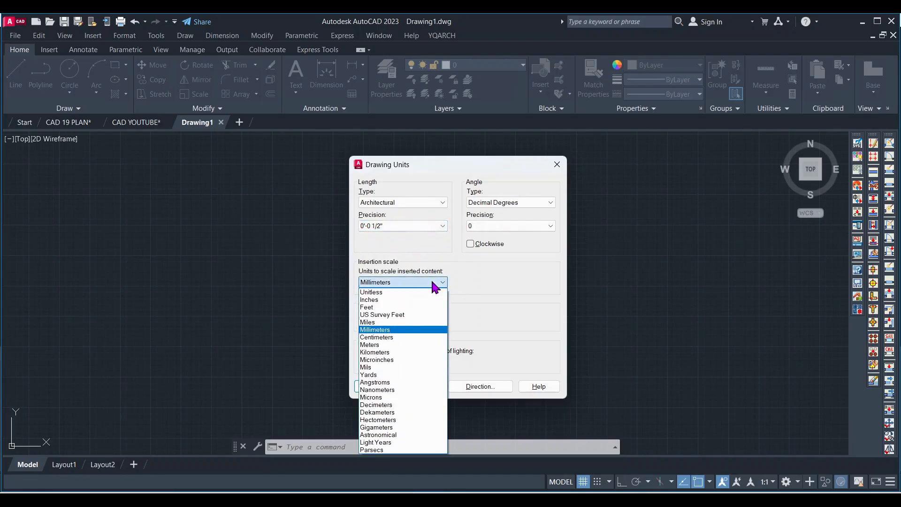
pyautogui.click(379, 302)
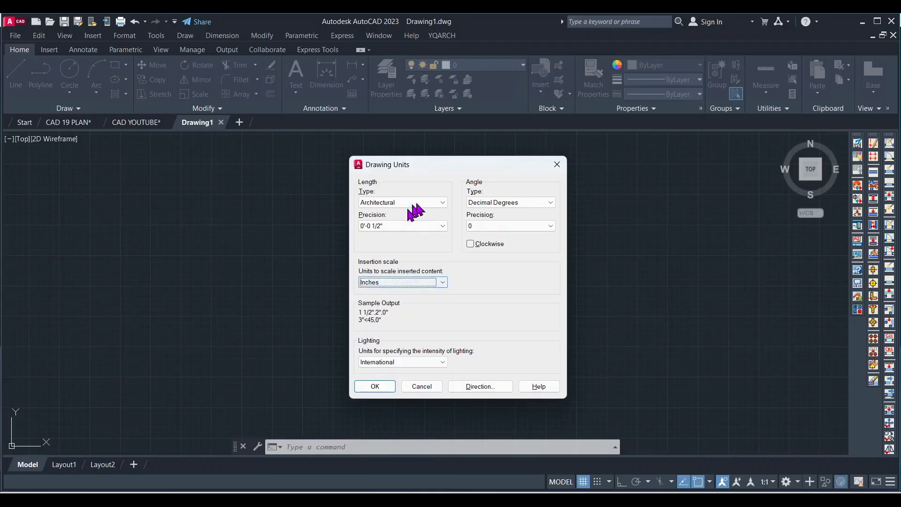
pyautogui.click(373, 386)
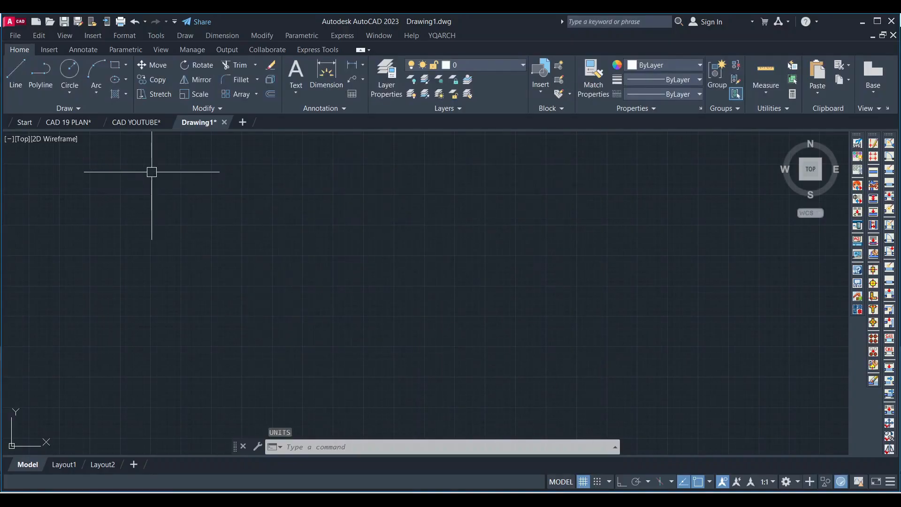
# Step: Check the class 19 topic list in the CAD YOUTUBE drawing and return to Drawing1
pyautogui.click(75, 122)
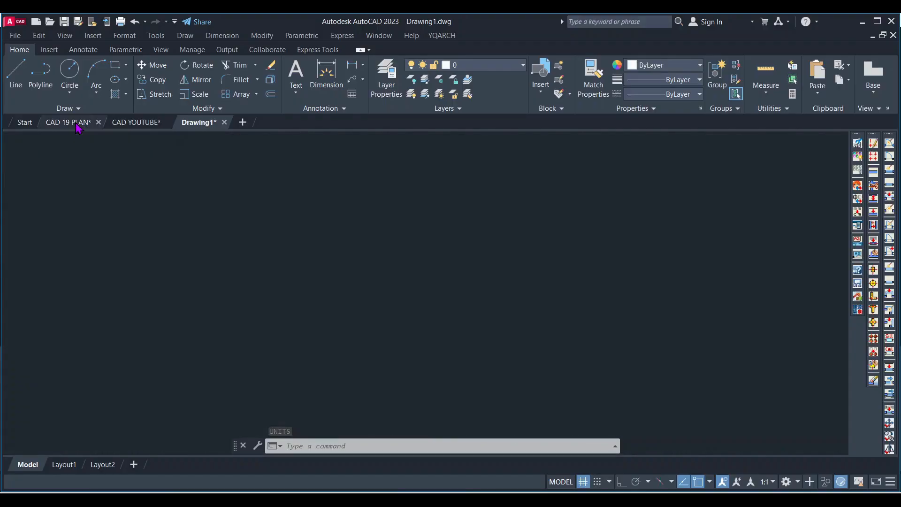
pyautogui.click(140, 122)
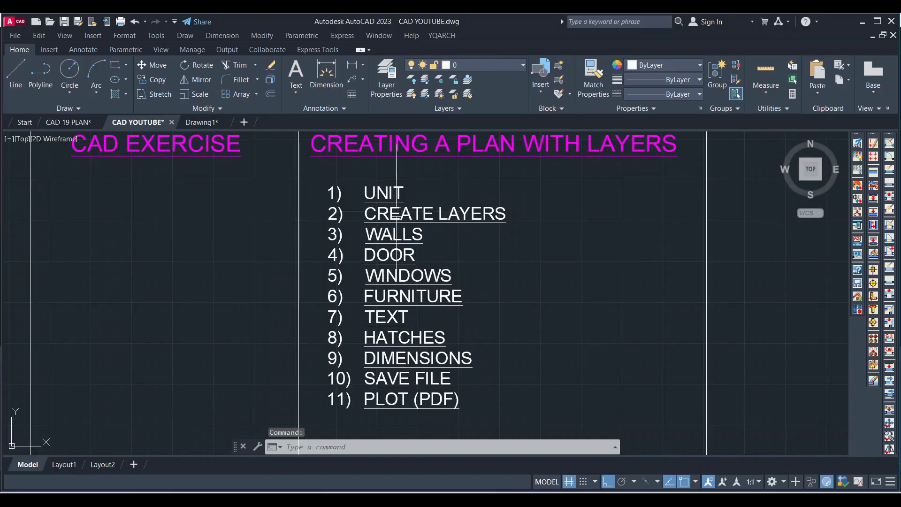
pyautogui.click(206, 123)
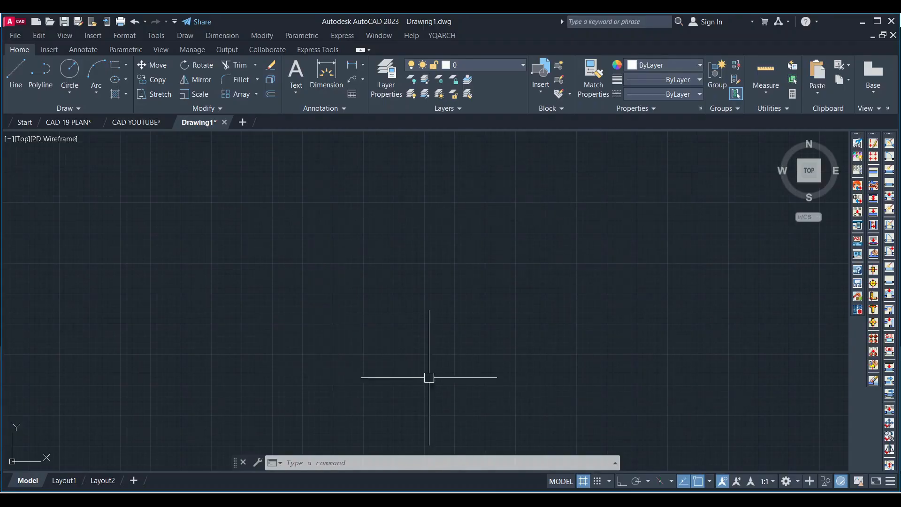
# Step: Create a new layer named WALLS in the layer manager
pyautogui.click(385, 83)
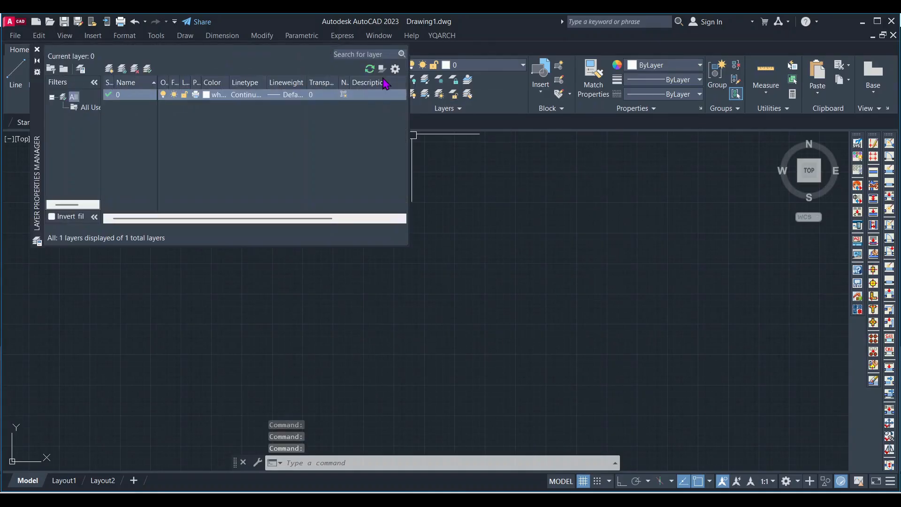
pyautogui.click(109, 70)
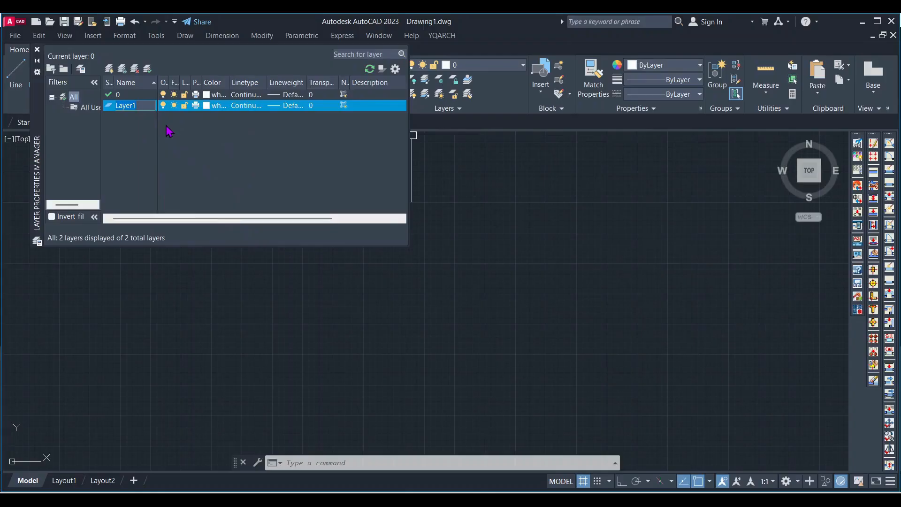
pyautogui.press('BackSpace')
pyautogui.press('BackSpace')
pyautogui.press('BackSpace')
pyautogui.press('BackSpace')
pyautogui.press('BackSpace')
pyautogui.press('BackSpace')
# Step: Add a layer named DOORS and set its color to green
pyautogui.click(110, 69)
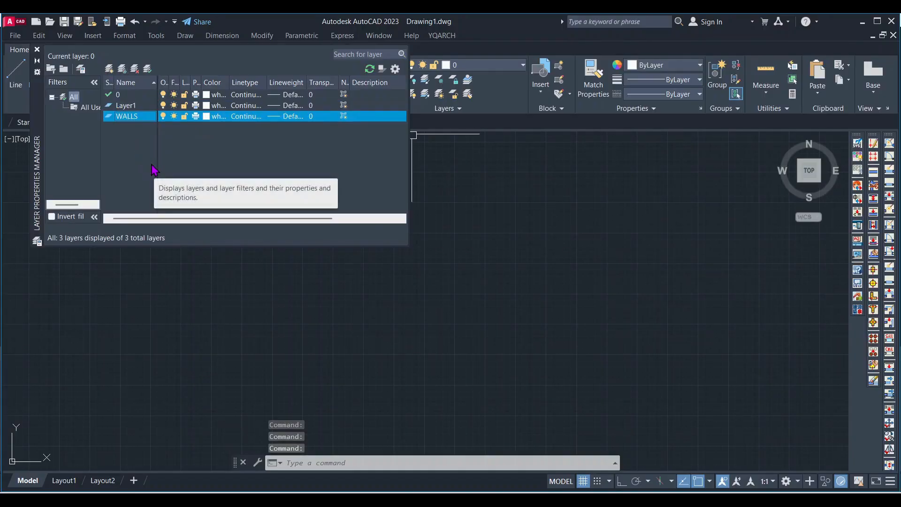
pyautogui.click(146, 106)
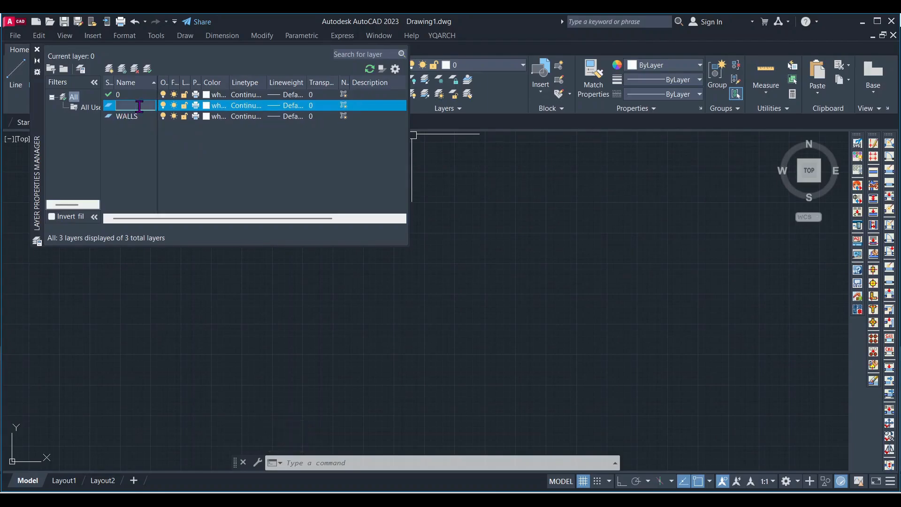
pyautogui.click(207, 106)
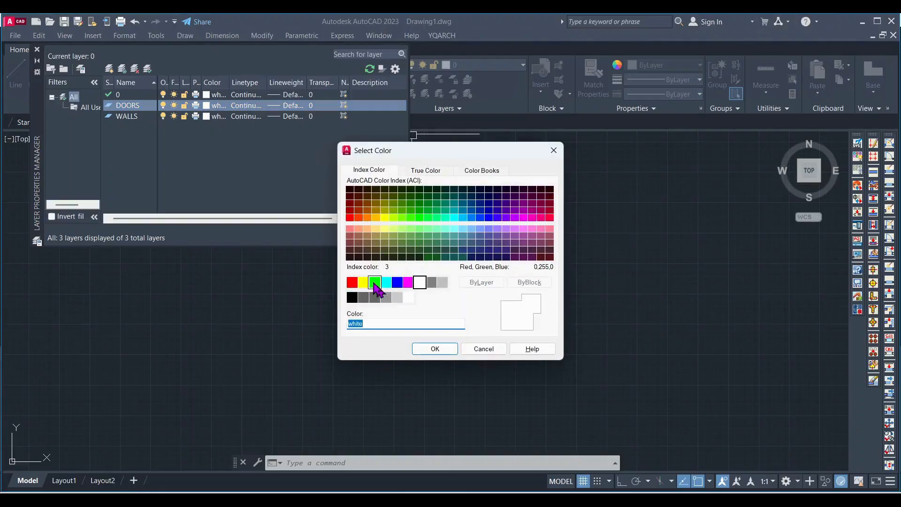
pyautogui.click(375, 282)
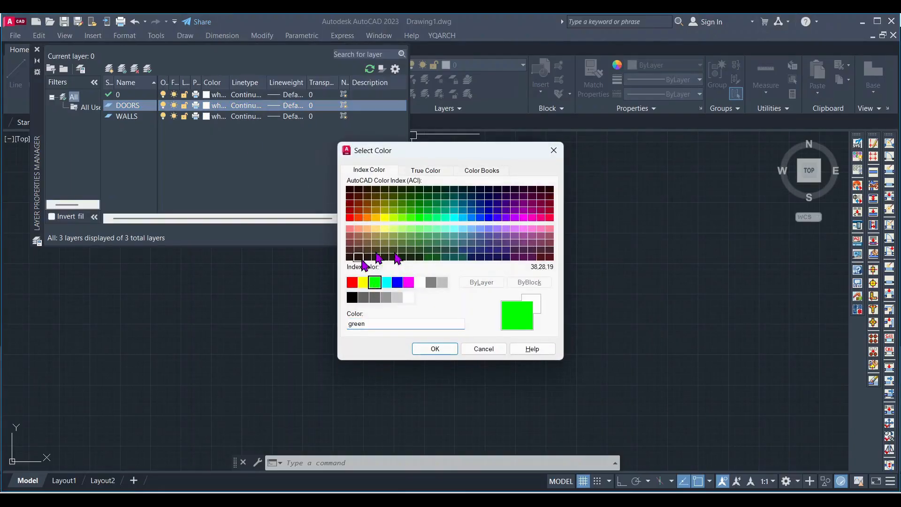
pyautogui.click(435, 350)
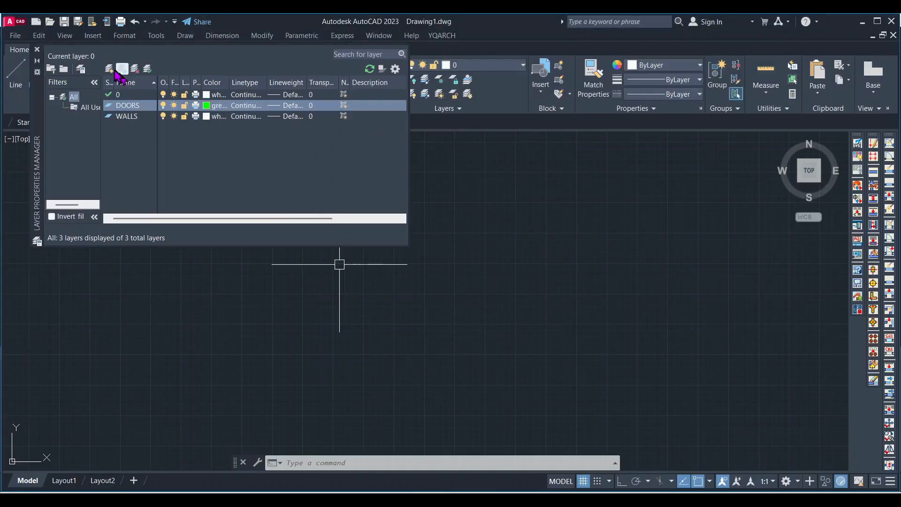
# Step: Add a layer named WINDOW and set its color to red
pyautogui.click(110, 69)
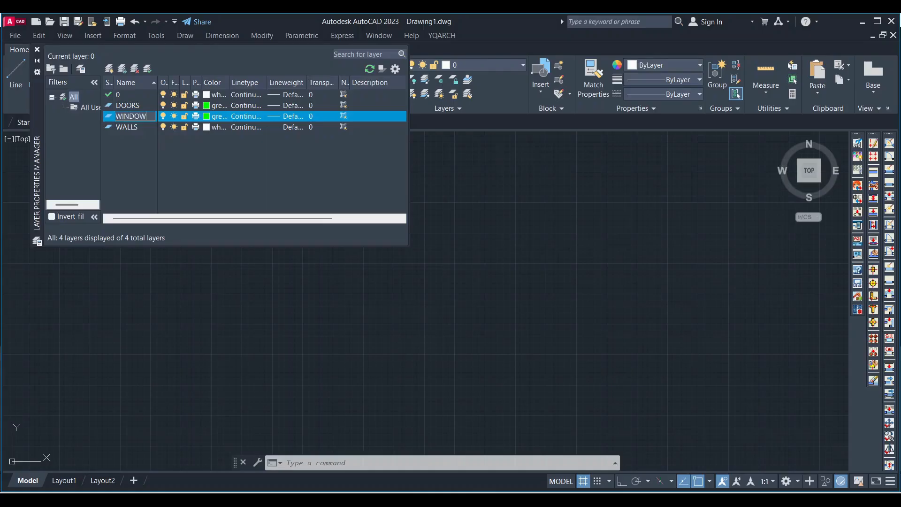
pyautogui.click(206, 117)
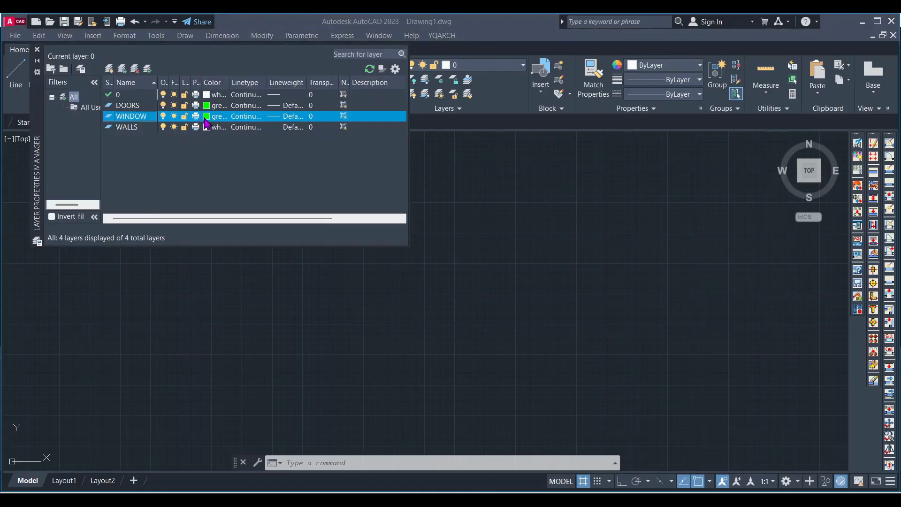
pyautogui.click(352, 282)
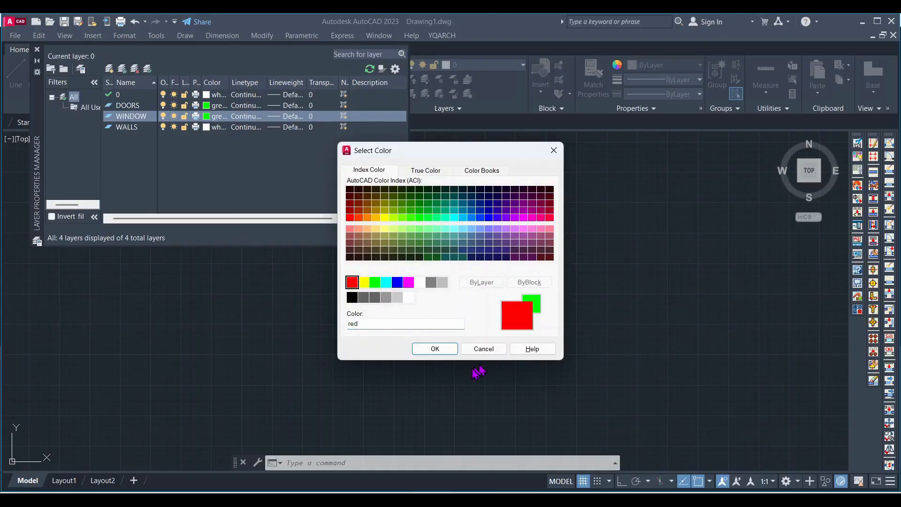
pyautogui.click(435, 349)
# Step: Add a layer named FURNITURE and set its color to grey 253
pyautogui.click(109, 69)
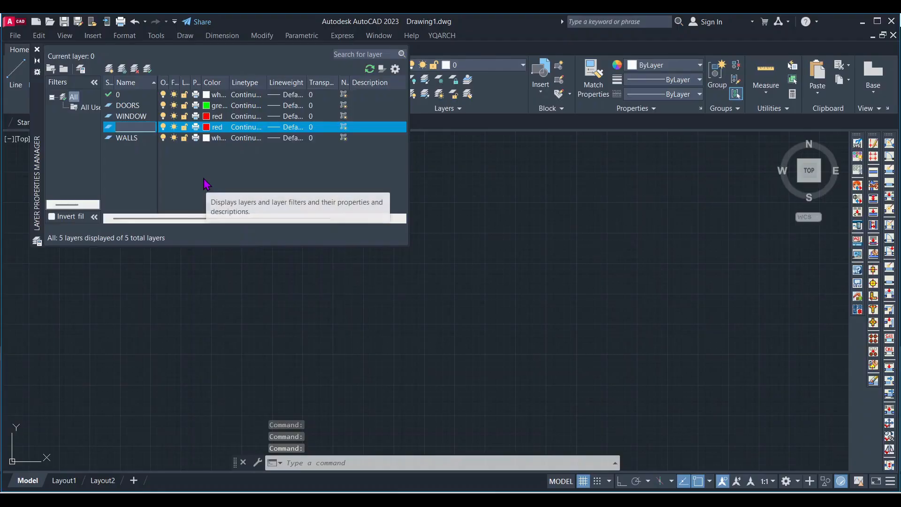
pyautogui.write('FURNITURE')
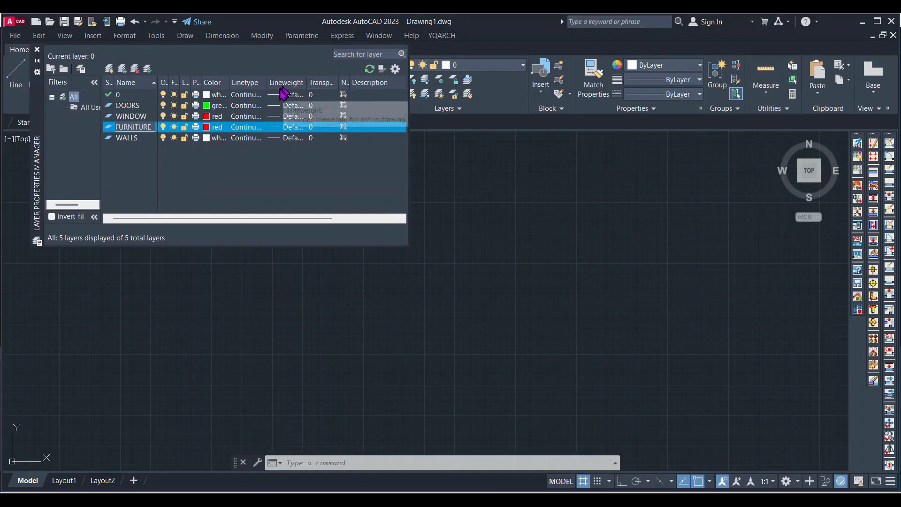
pyautogui.click(215, 127)
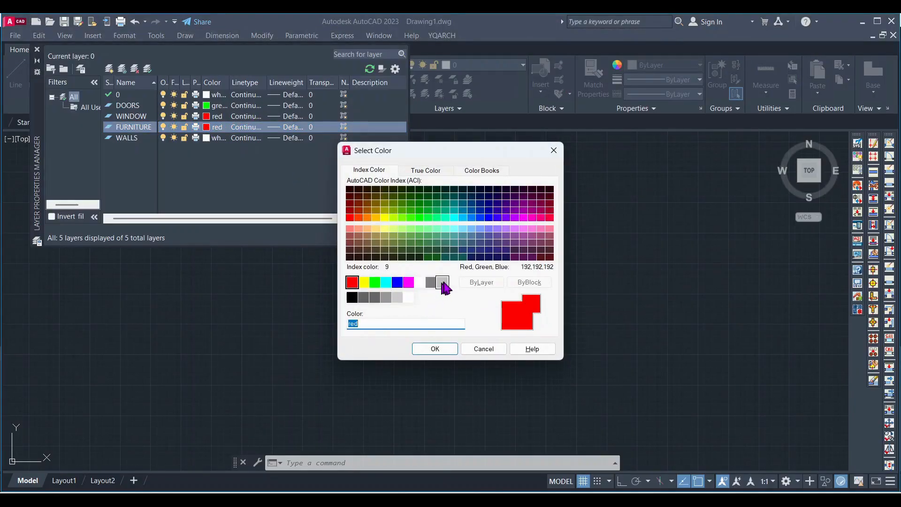
pyautogui.click(386, 298)
pyautogui.click(435, 349)
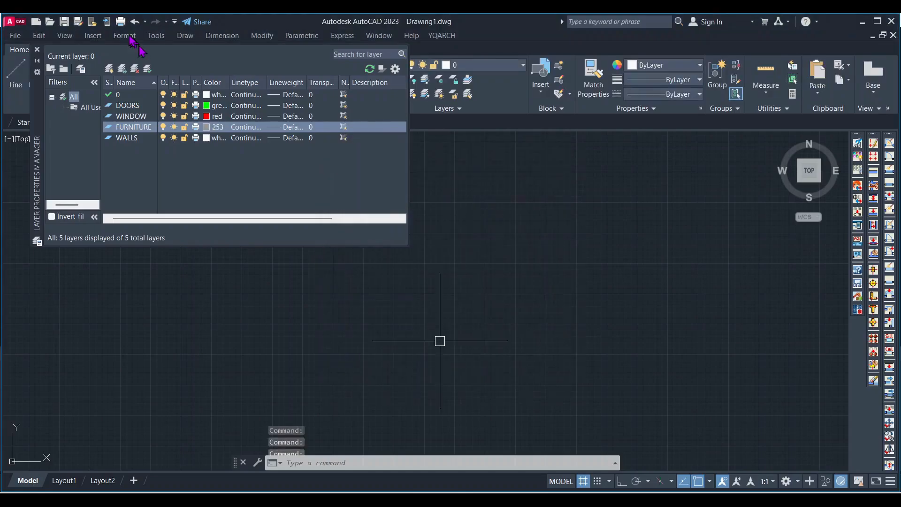
# Step: Add a layer named TEXT and set its color to white
pyautogui.click(110, 70)
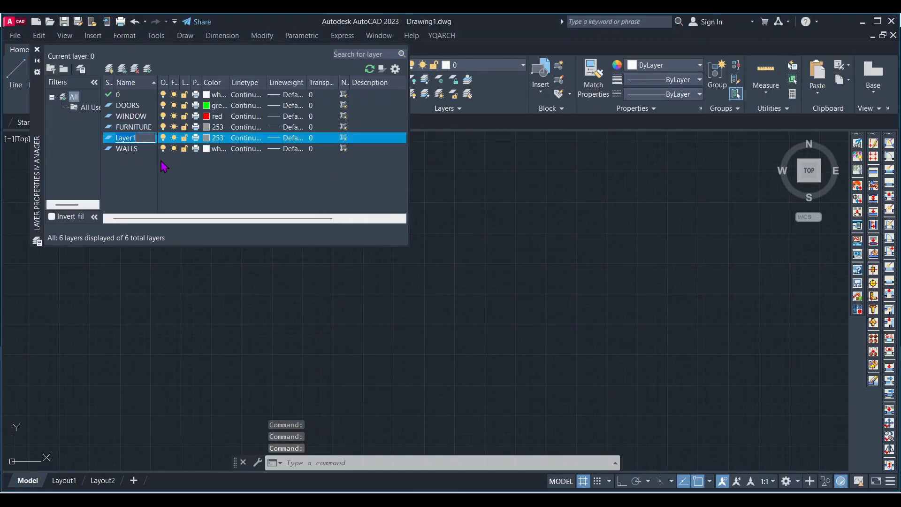
pyautogui.write('TEX')
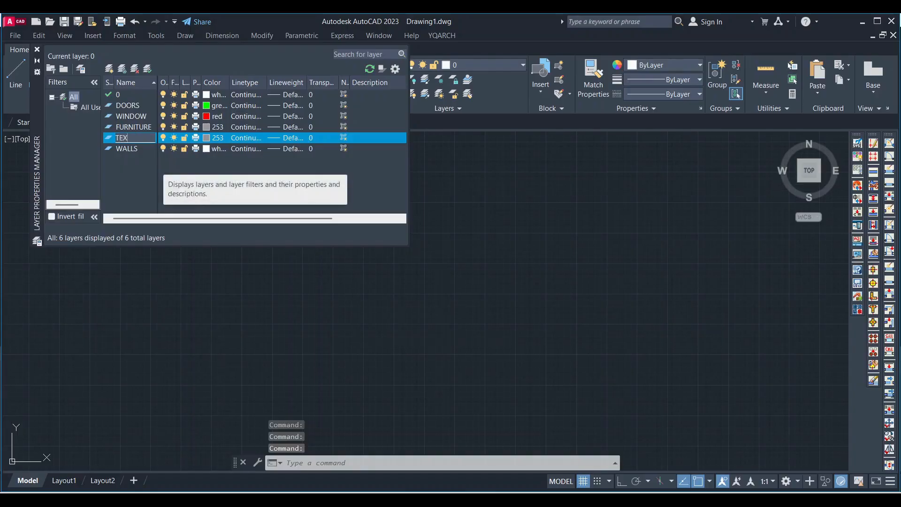
pyautogui.write('T')
pyautogui.click(207, 139)
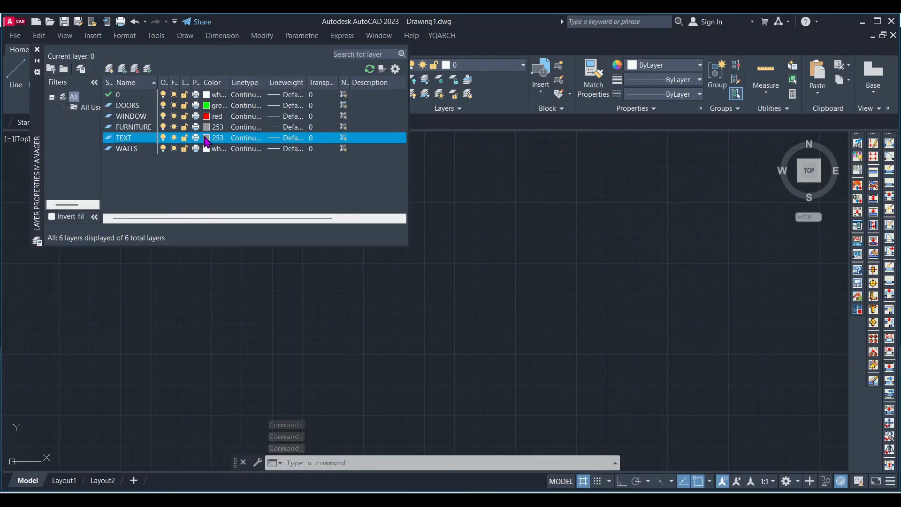
pyautogui.click(410, 297)
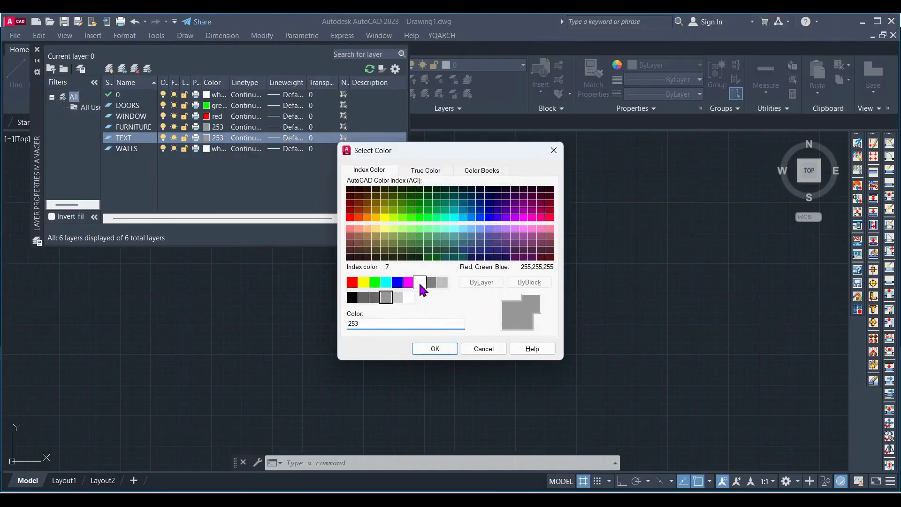
pyautogui.click(435, 349)
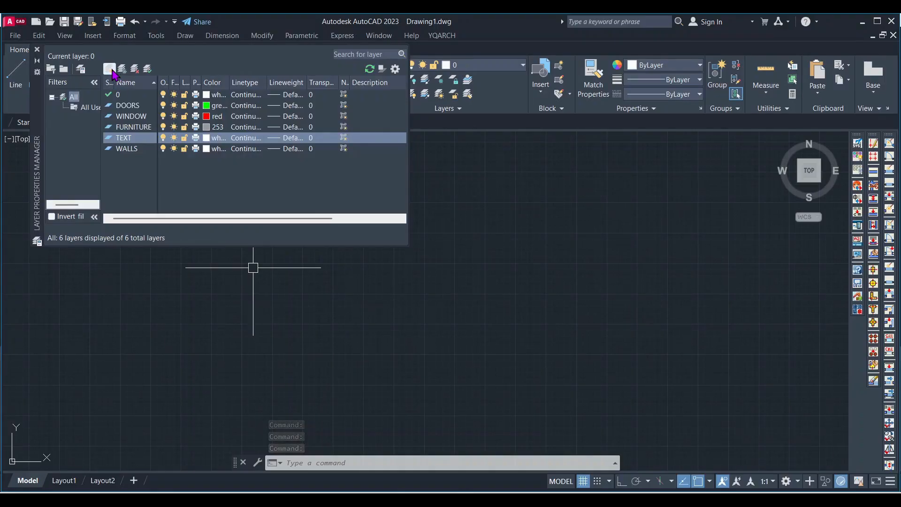
# Step: Add a layer named DIMENSION and close the layer manager
pyautogui.click(111, 70)
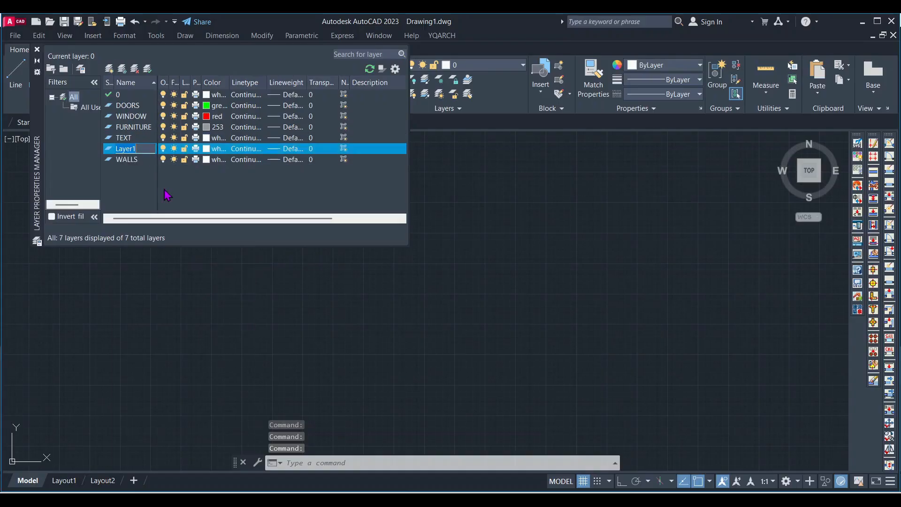
pyautogui.write('DIMENSION')
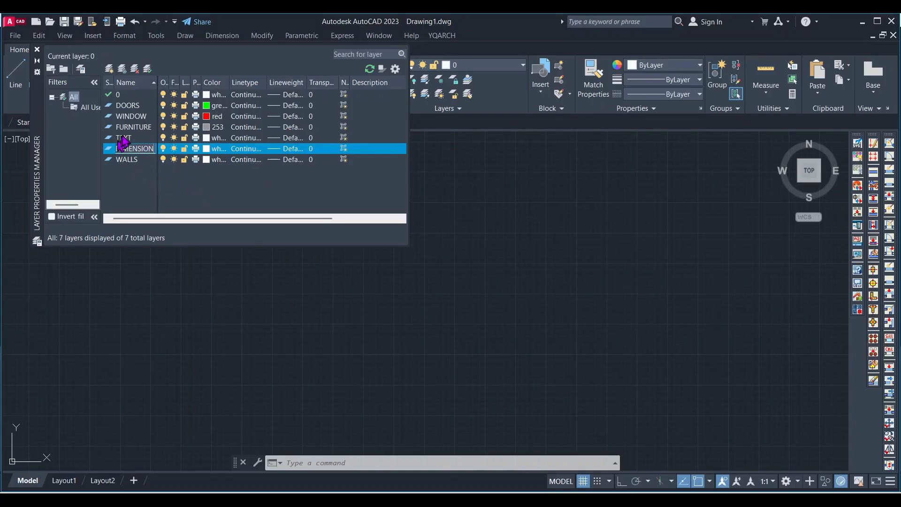
pyautogui.click(37, 50)
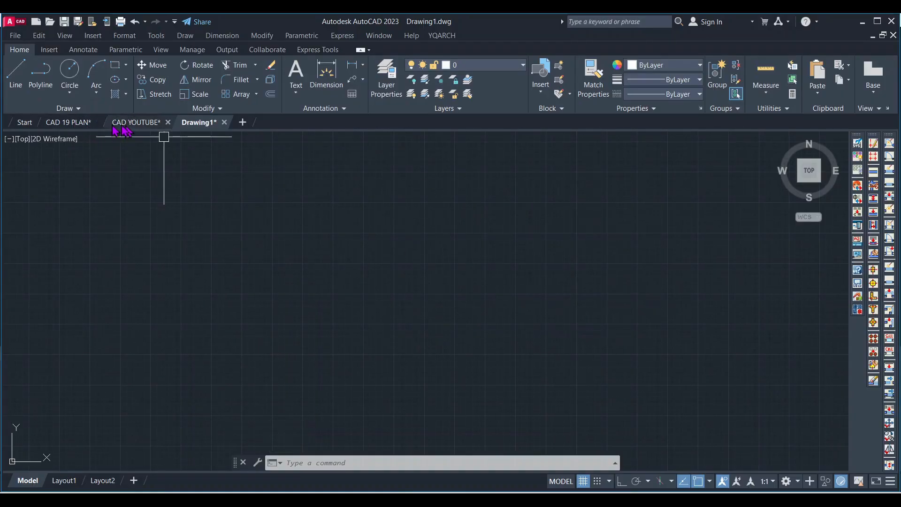
# Step: Examine the room layout and sizes in the CAD 19 PLAN reference drawing and return to Drawing1
pyautogui.click(70, 123)
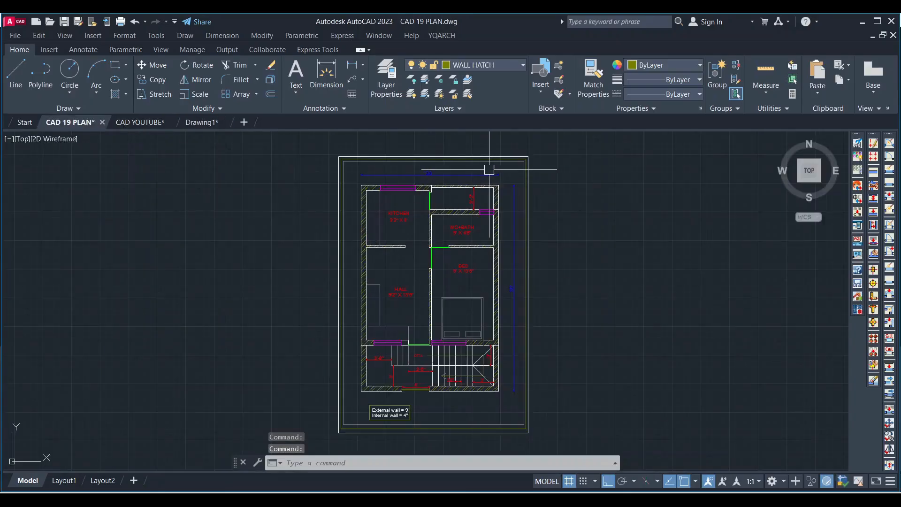
pyautogui.scroll(4, 489, 169)
pyautogui.scroll(-4, 438, 177)
pyautogui.scroll(3, 468, 288)
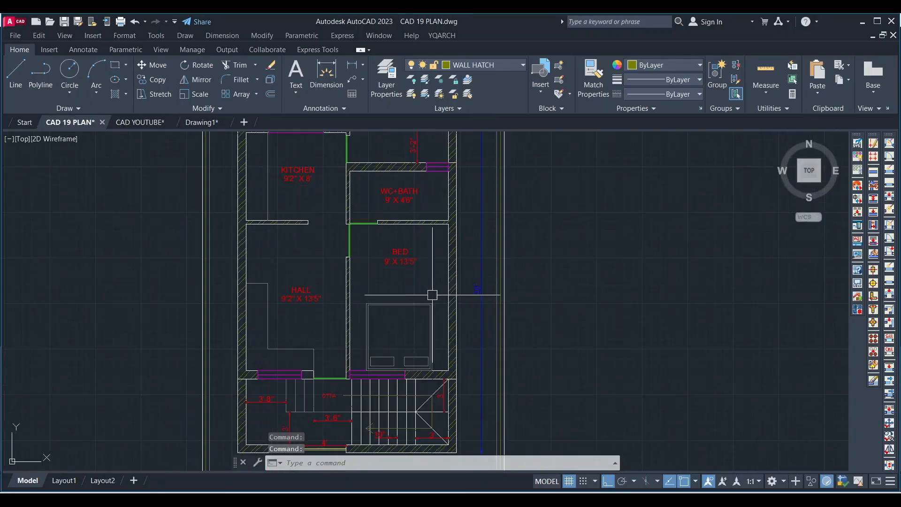
pyautogui.scroll(-2, 453, 285)
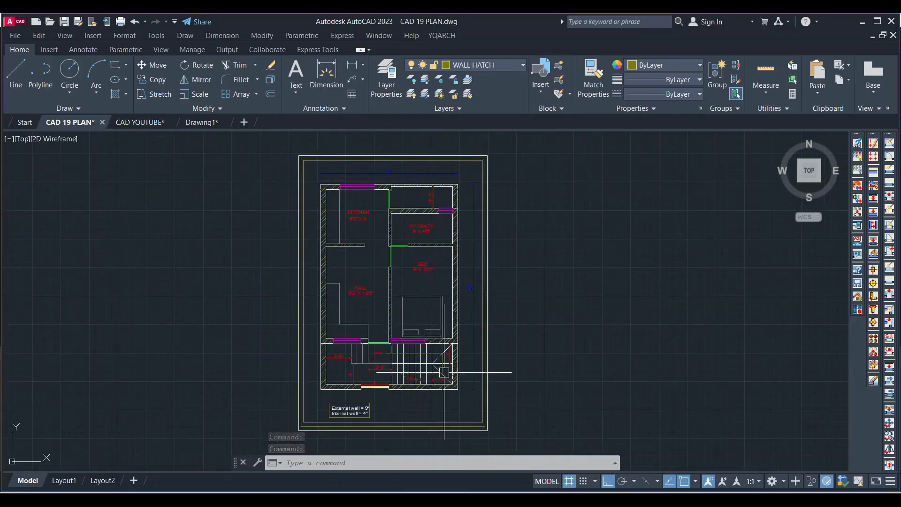
pyautogui.scroll(2, 378, 262)
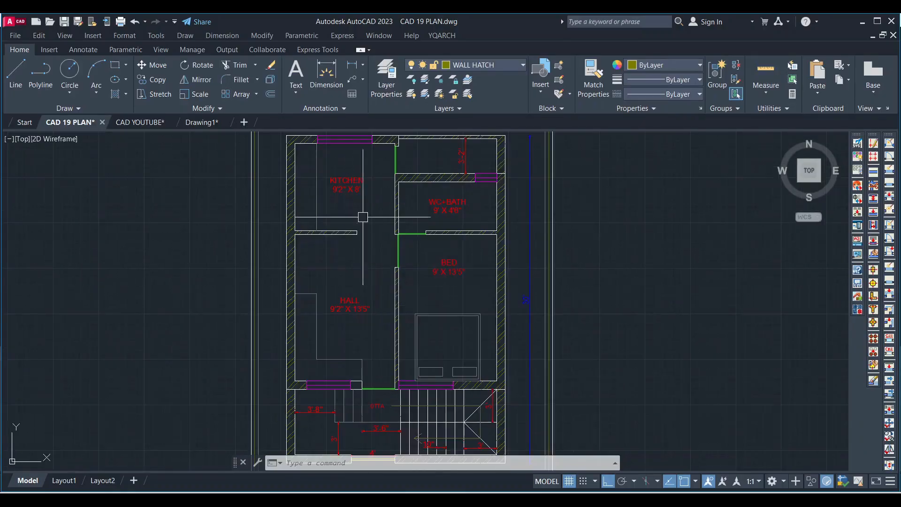
pyautogui.click(202, 124)
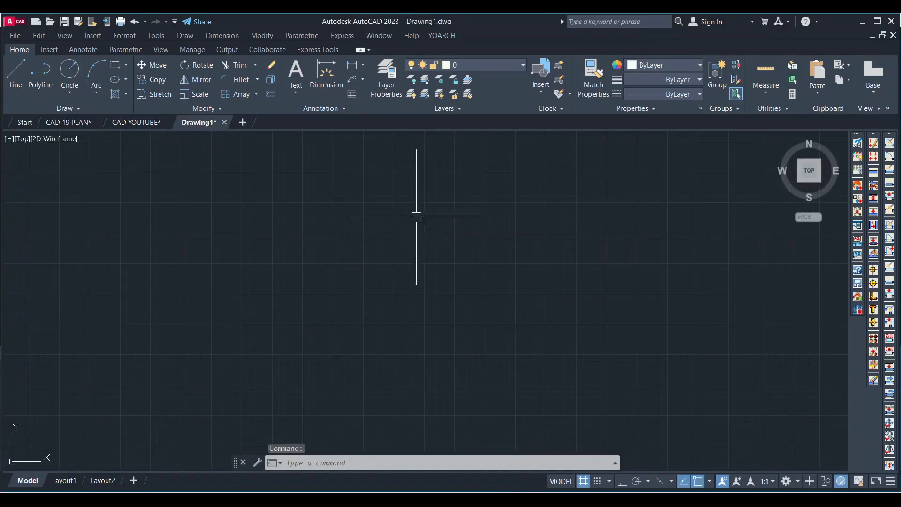
# Step: Make WALLS the current layer, keep the object color at ByLayer, and turn on Ortho mode
pyautogui.moveTo(455, 209); pyautogui.dragTo(392, 275, button='middle')
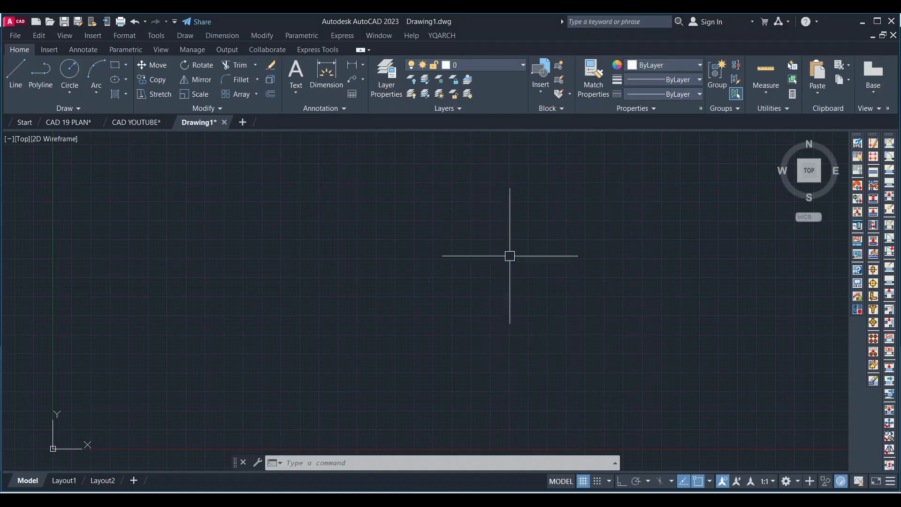
pyautogui.click(503, 71)
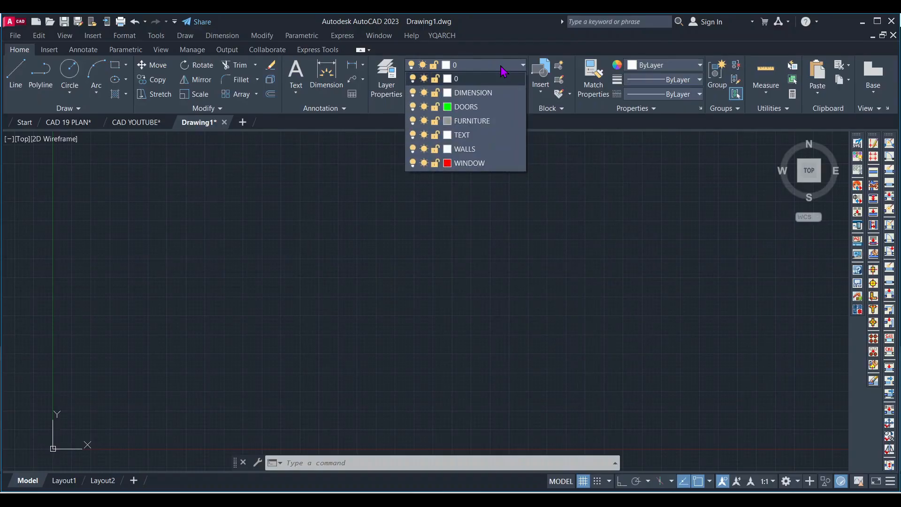
pyautogui.click(479, 153)
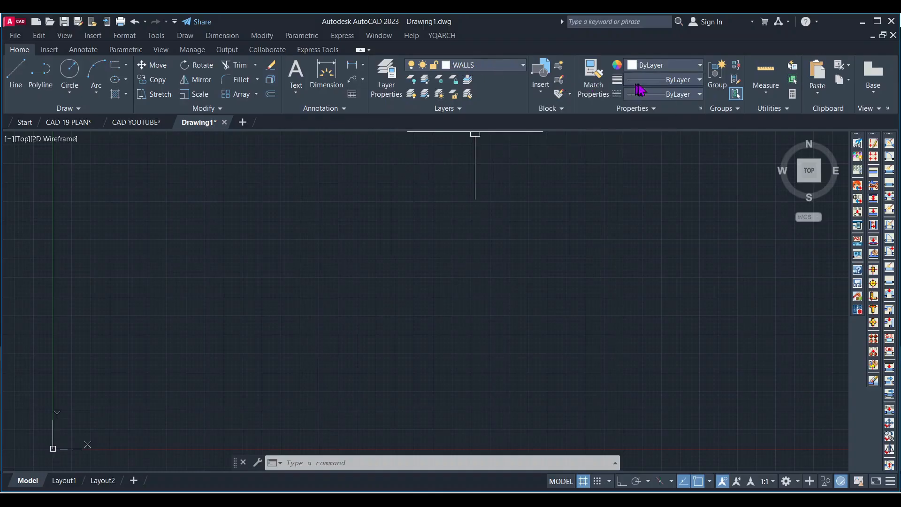
pyautogui.click(664, 66)
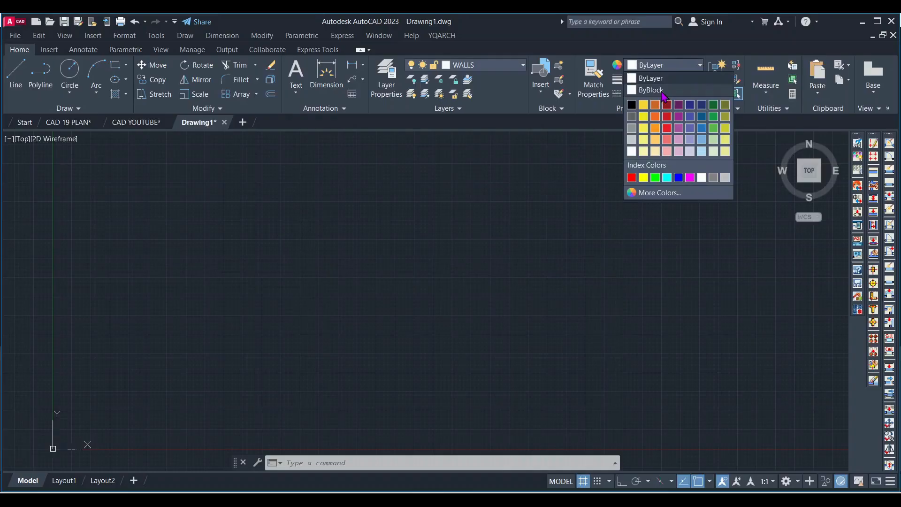
pyautogui.click(659, 67)
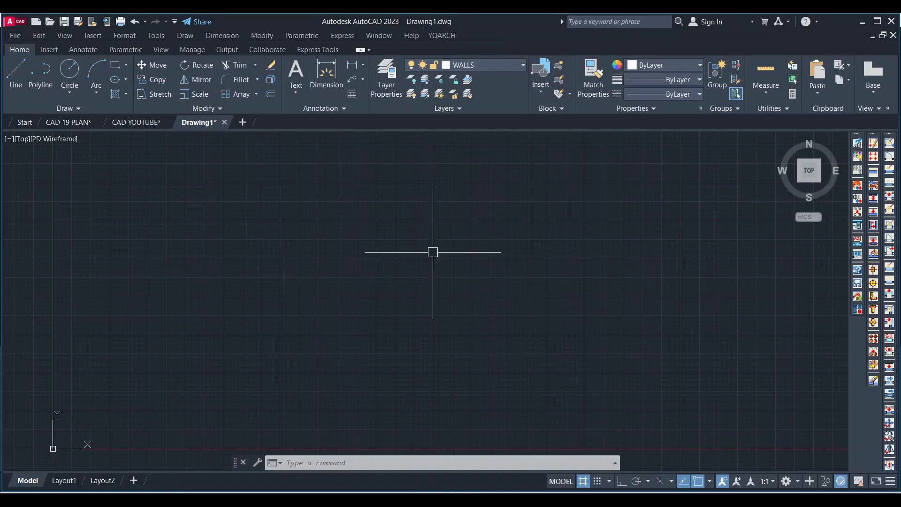
pyautogui.click(623, 482)
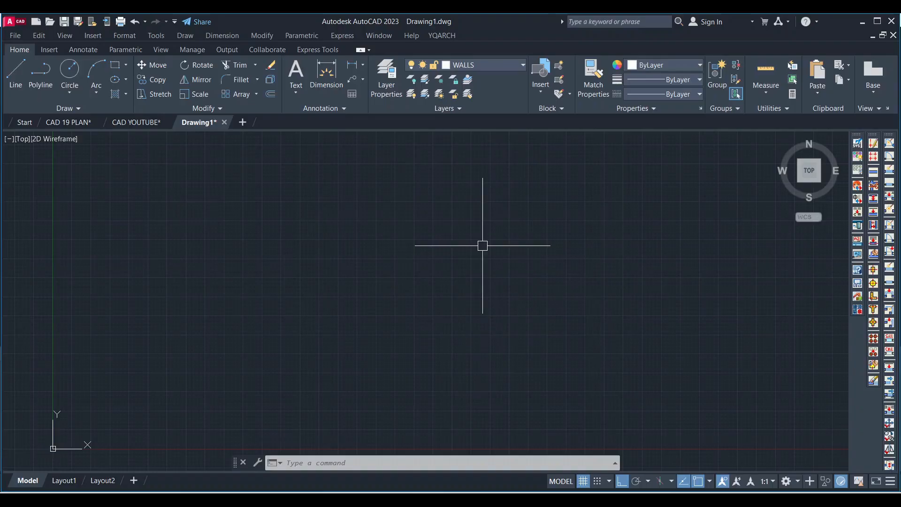
pyautogui.write('L')
pyautogui.press('Return')
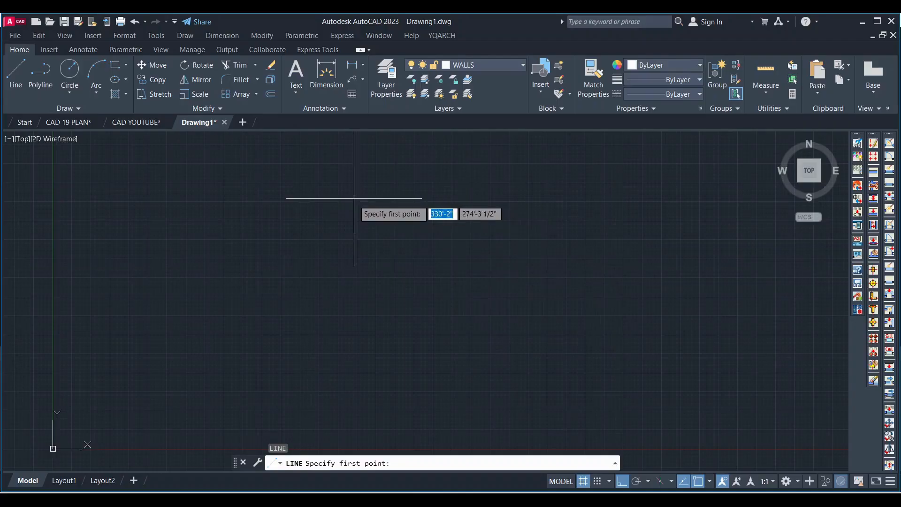
pyautogui.click(376, 216)
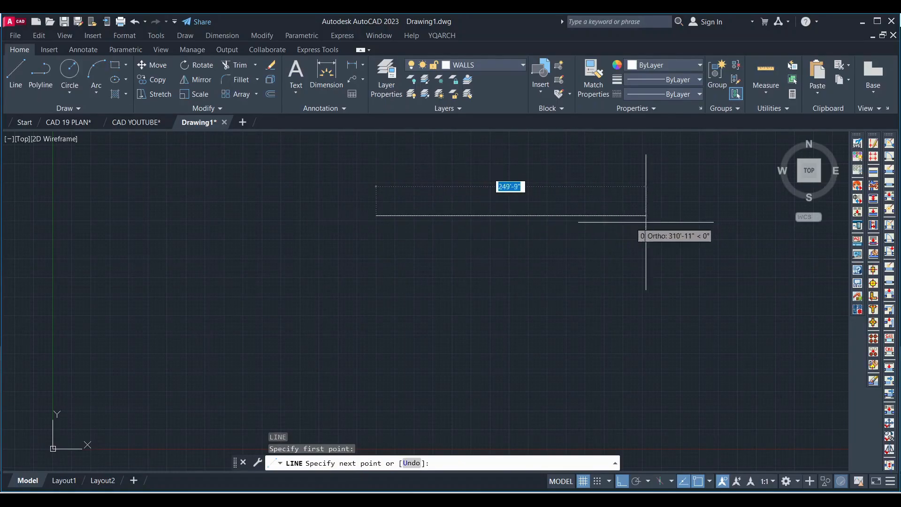
pyautogui.write('20')
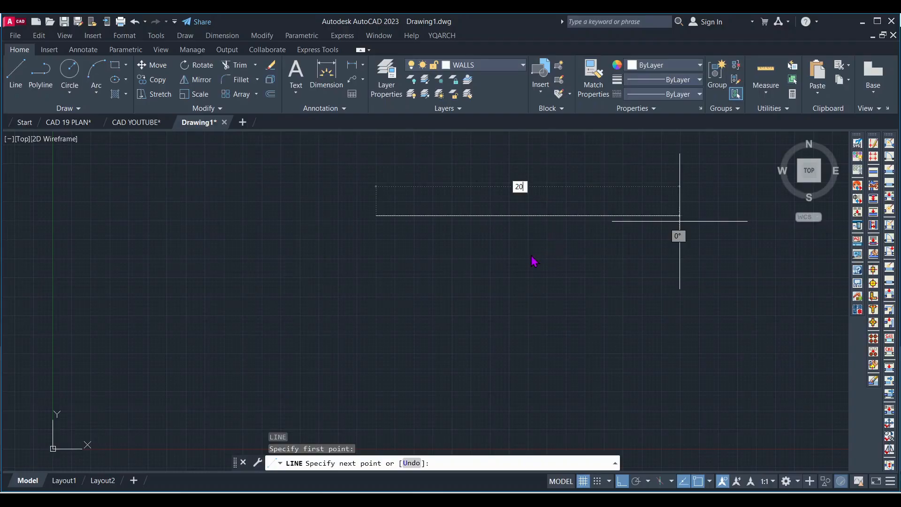
pyautogui.press('Escape')
pyautogui.press('Escape')
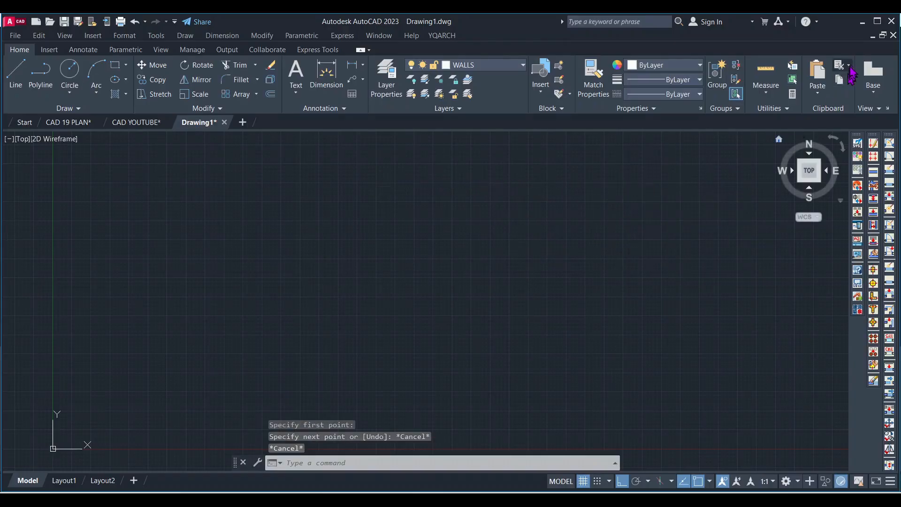
# Step: Switch to the keyboard.jpeg image to examine the foot and inch mark key, and return to Drawing1
pyautogui.moveTo(633, 499)
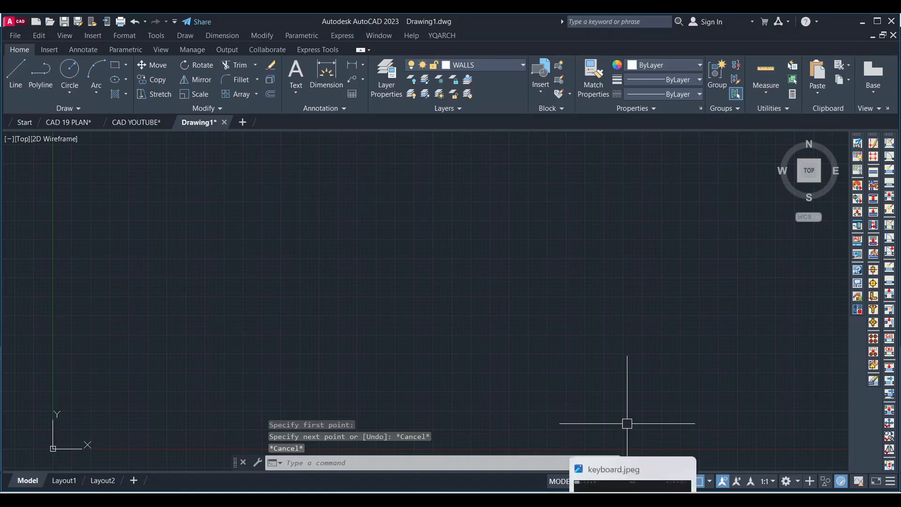
pyautogui.click(637, 464)
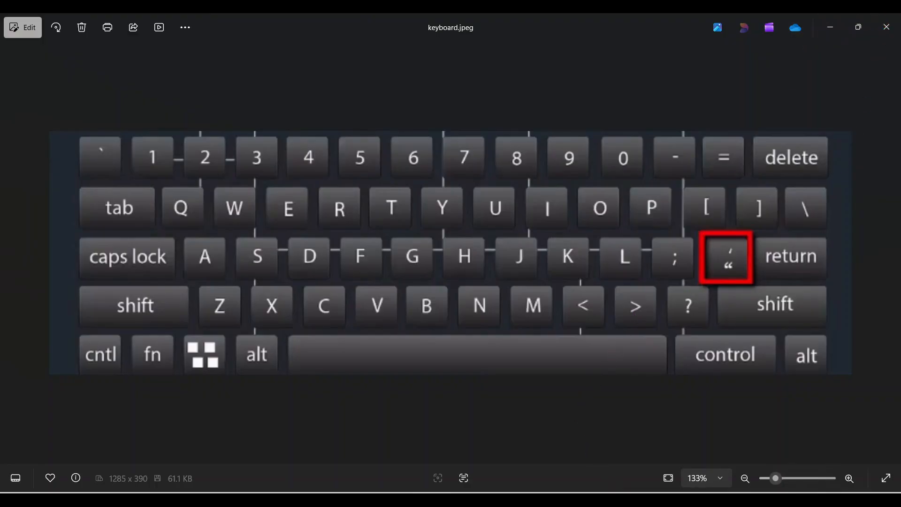
pyautogui.moveTo(581, 499)
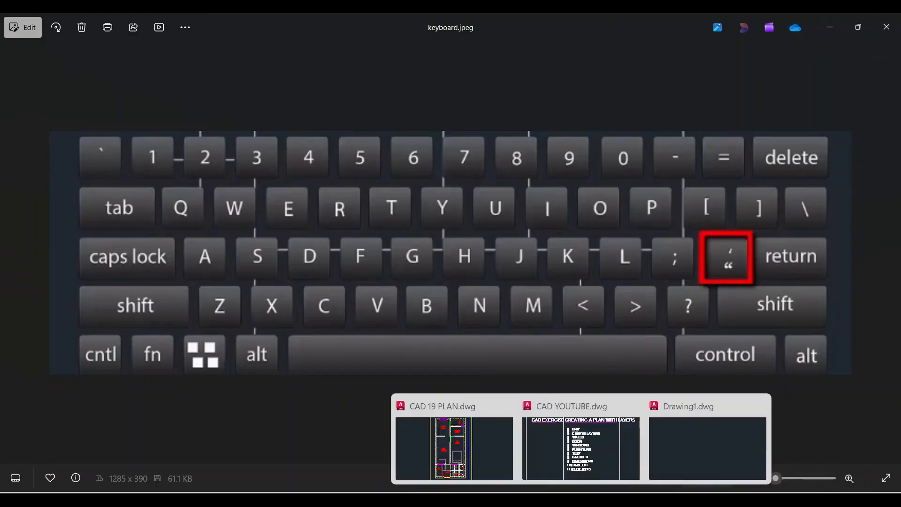
pyautogui.click(684, 441)
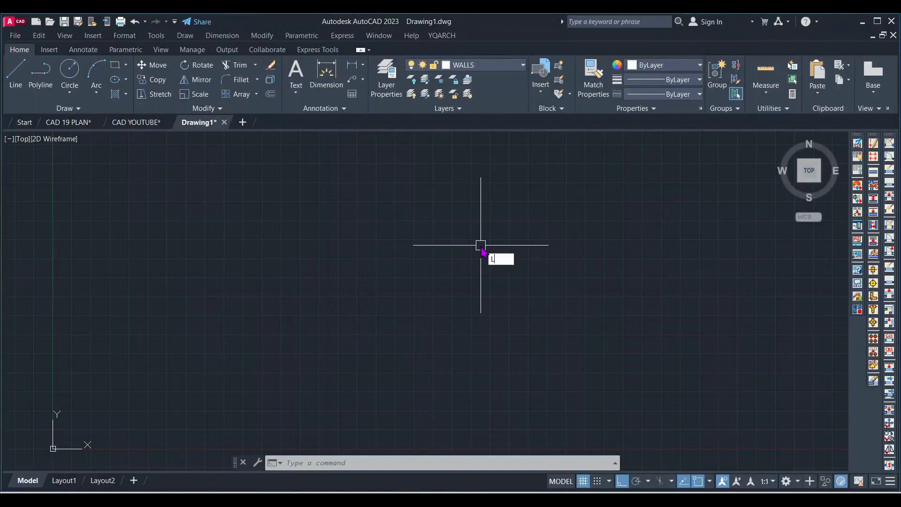
# Step: Draw a horizontal line 20 units long on the WALLS layer and end the Line command
pyautogui.press('Return')
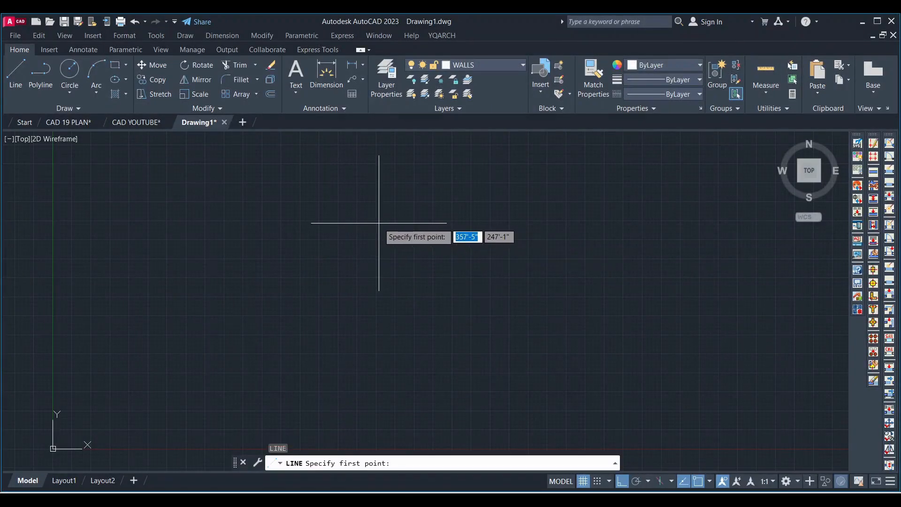
pyautogui.click(378, 223)
pyautogui.scroll(4, 420, 214)
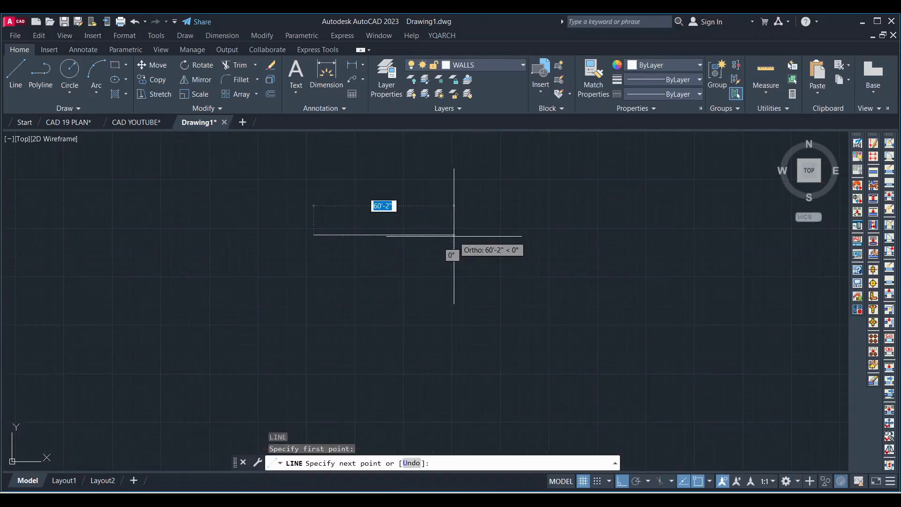
pyautogui.write('20')
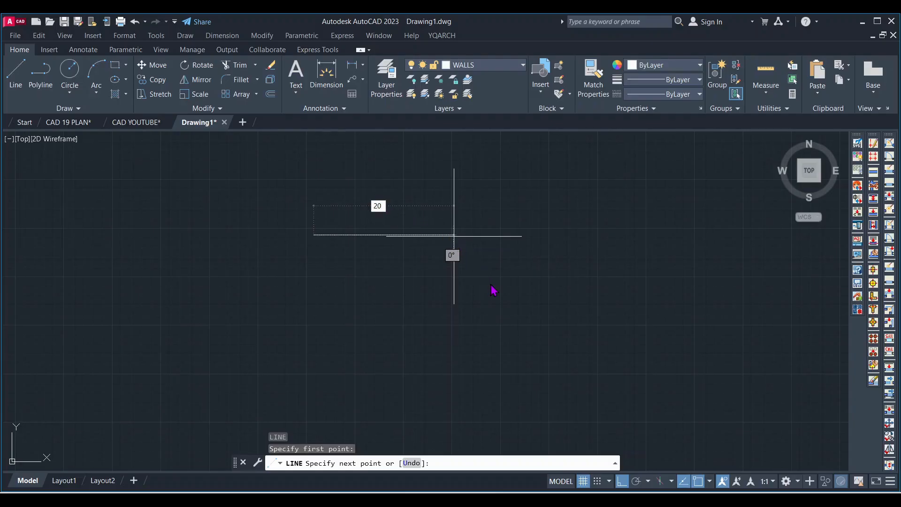
pyautogui.press('Return')
pyautogui.press('Escape')
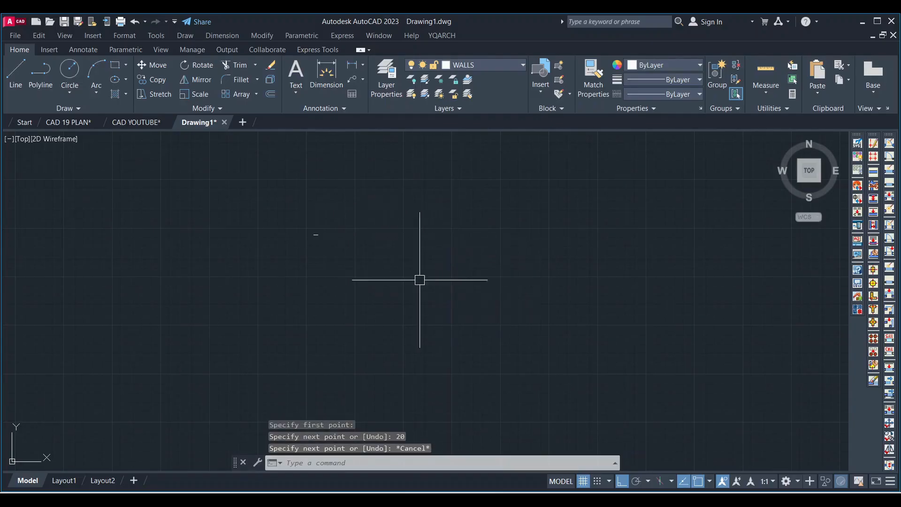
pyautogui.scroll(5, 325, 238)
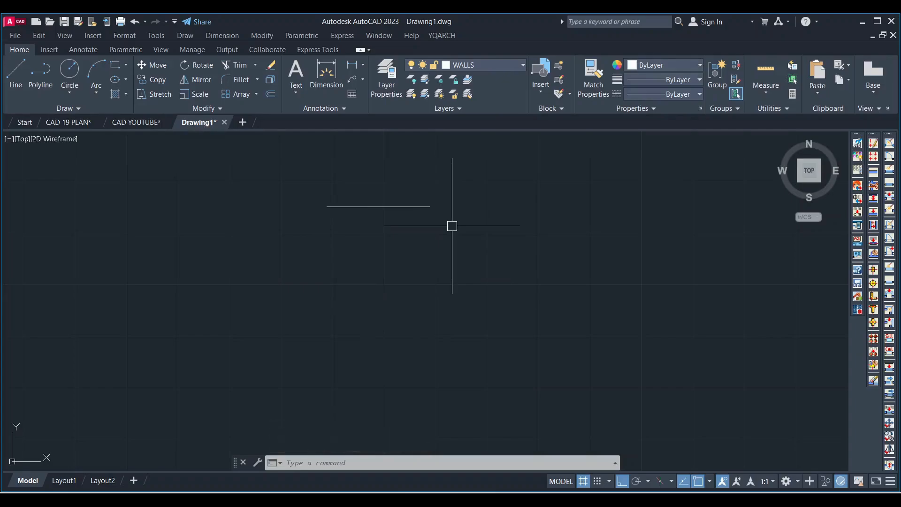
# Step: Modify the ISO-25 dimension style's primary units to Architectural format with 0'-0 1/2" precision
pyautogui.write('d')
pyautogui.press('Return')
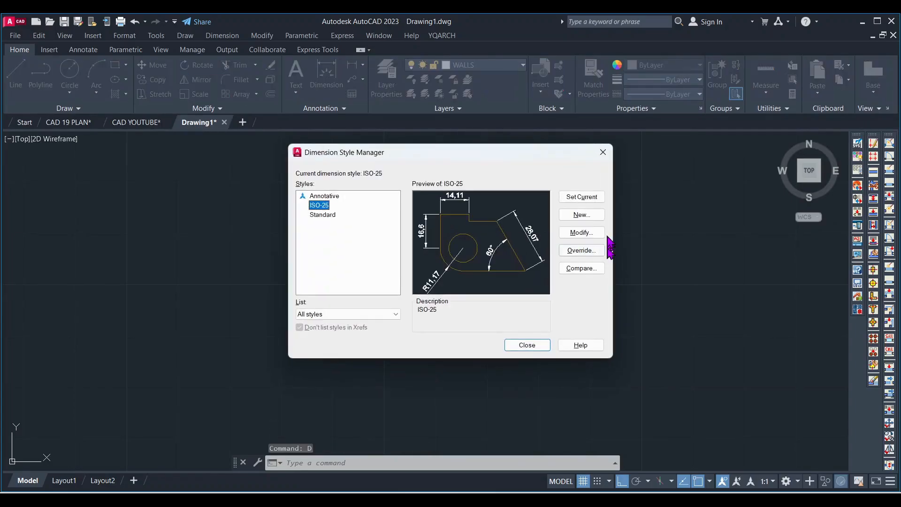
pyautogui.click(589, 236)
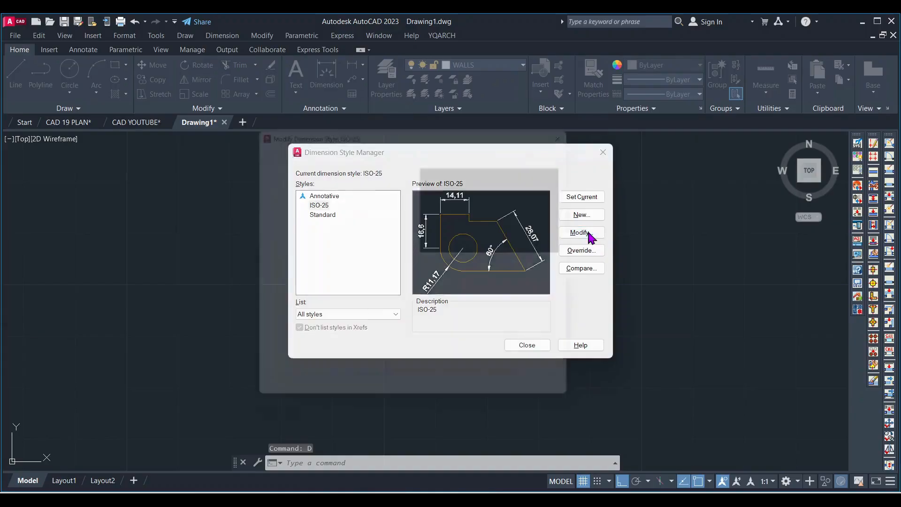
pyautogui.click(411, 144)
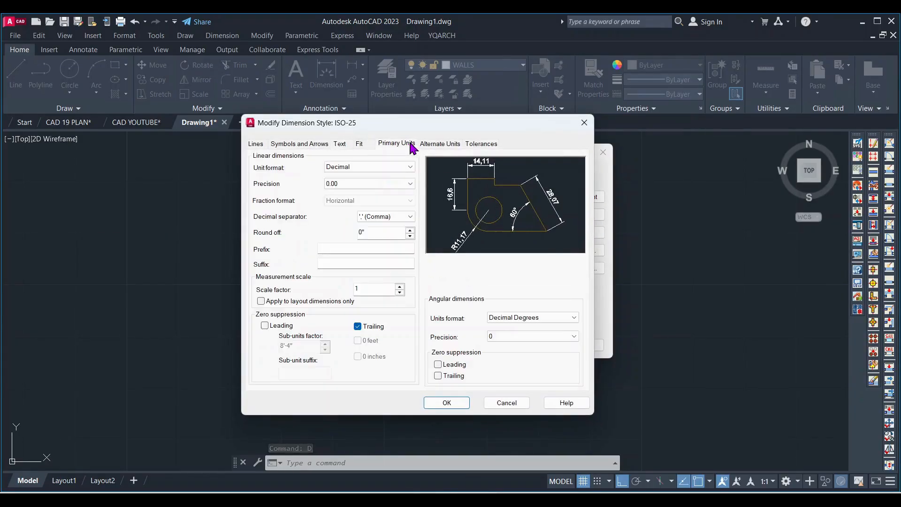
pyautogui.click(408, 168)
pyautogui.click(357, 201)
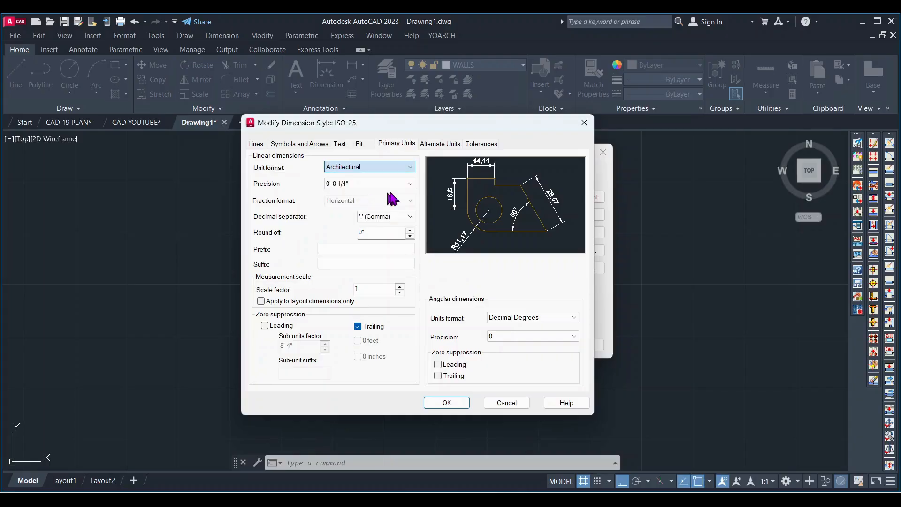
pyautogui.click(389, 185)
pyautogui.click(350, 201)
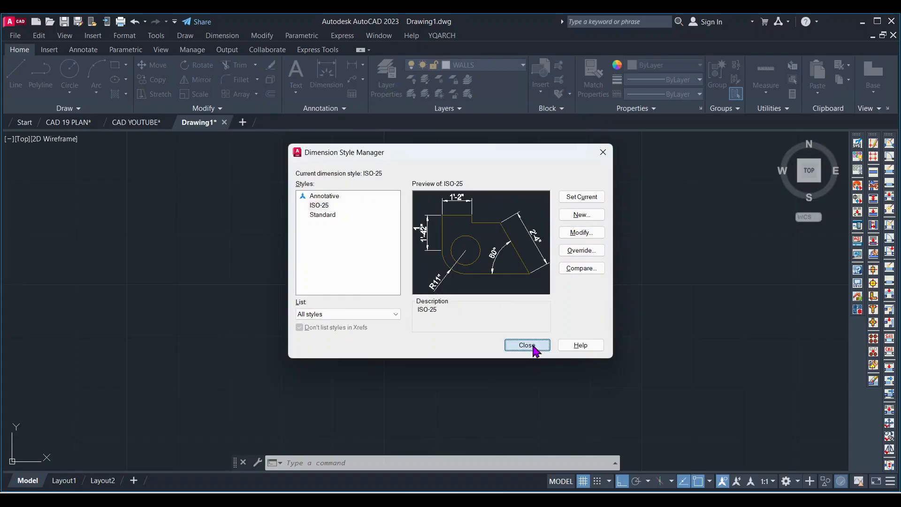
pyautogui.click(534, 347)
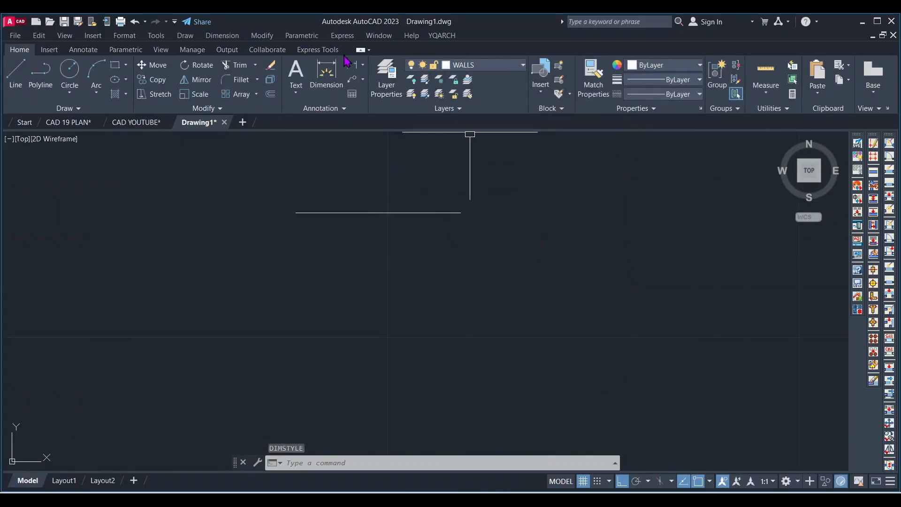
# Step: Add a linear dimension across the full length of the horizontal line, placed below it
pyautogui.click(356, 68)
pyautogui.click(295, 212)
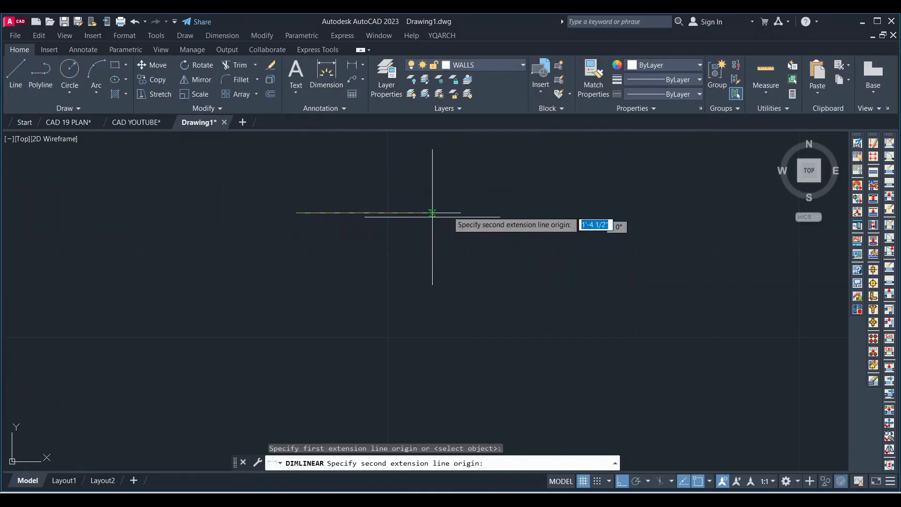
pyautogui.click(460, 213)
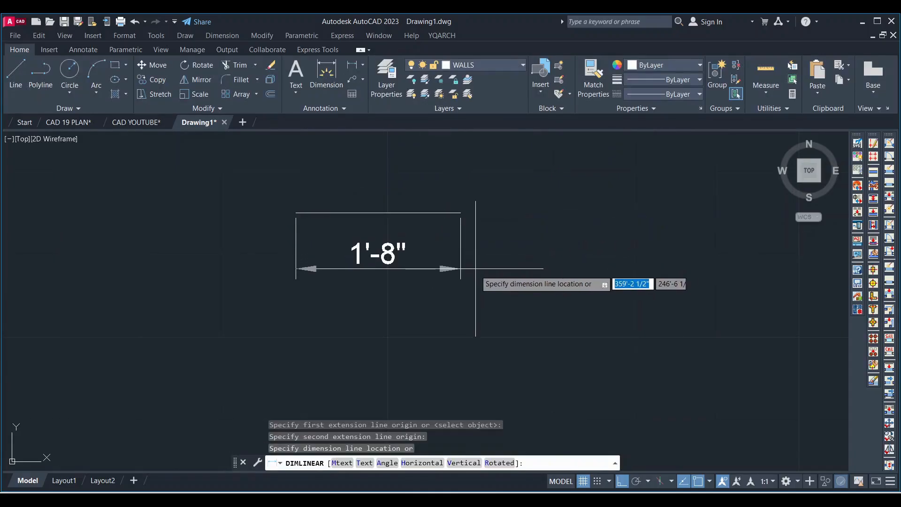
pyautogui.click(474, 273)
pyautogui.scroll(2, 448, 267)
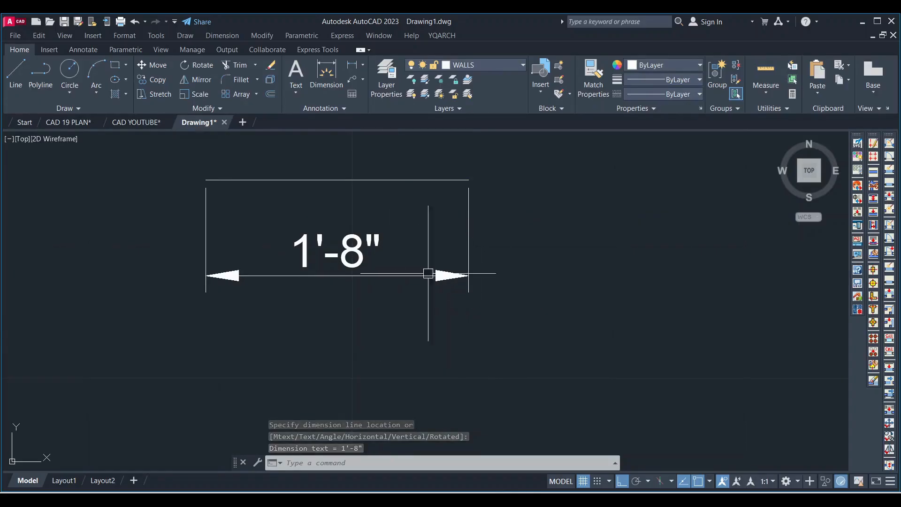
pyautogui.scroll(-4, 395, 275)
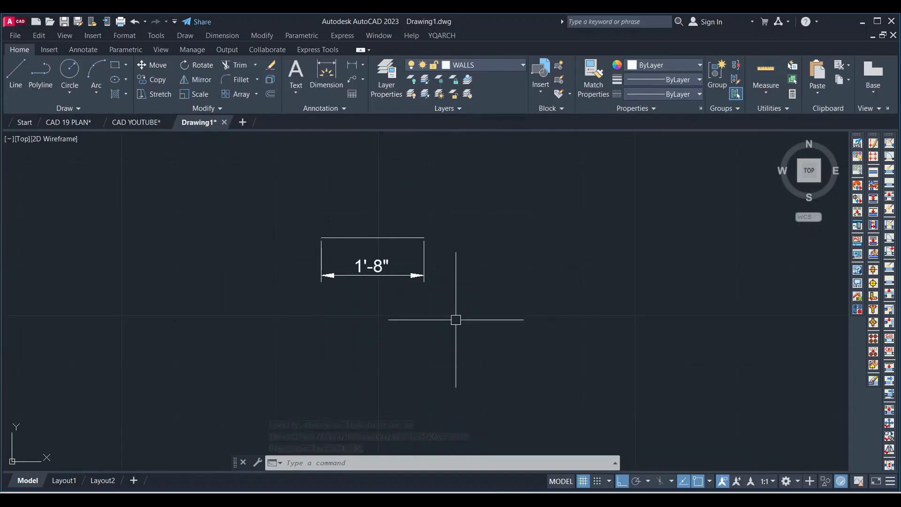
pyautogui.scroll(2, 528, 305)
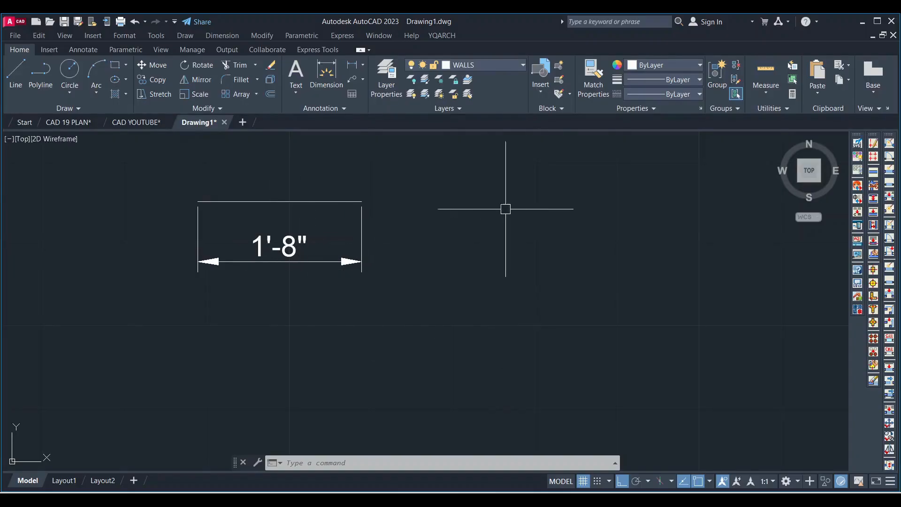
# Step: Check the foot and inch mark key in the keyboard.jpeg image once more and return to Drawing1
pyautogui.moveTo(633, 498)
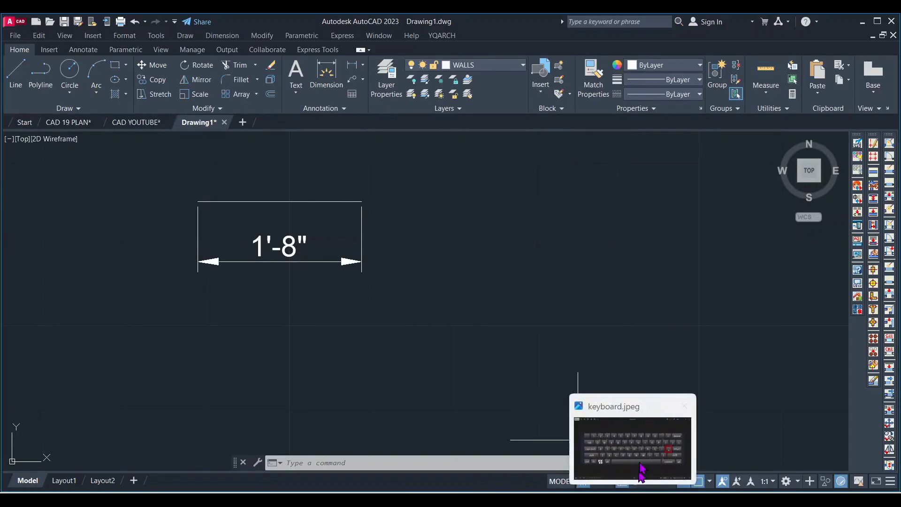
pyautogui.click(640, 464)
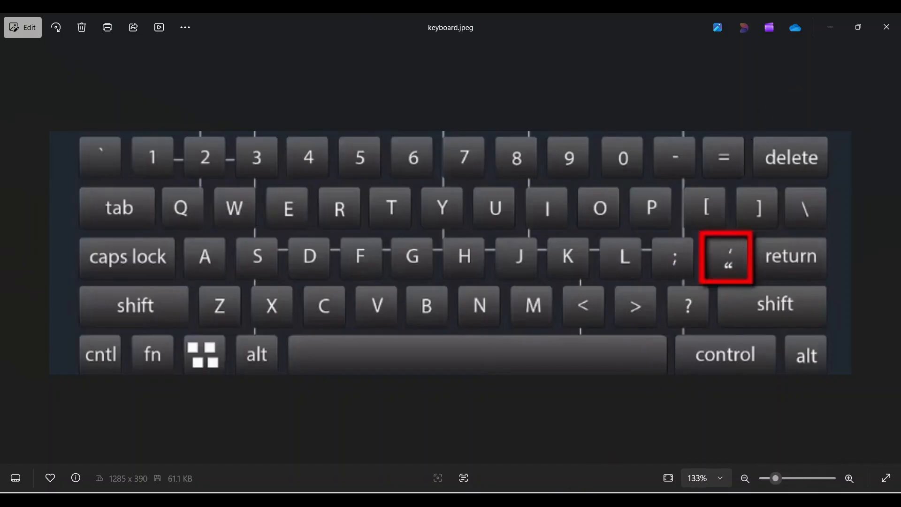
pyautogui.moveTo(582, 499)
pyautogui.click(671, 449)
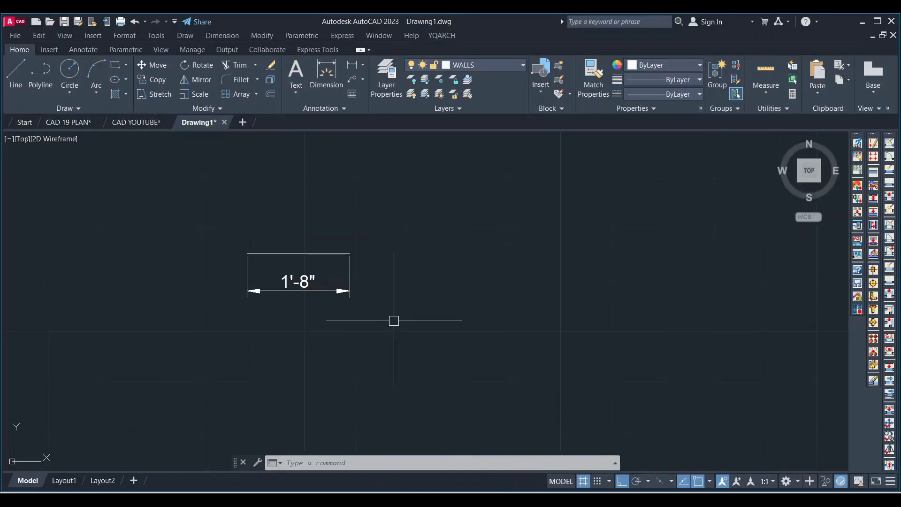
# Step: Draw a horizontal line 20' long beside the dimensioned line and end the Line command
pyautogui.write('L')
pyautogui.press('Return')
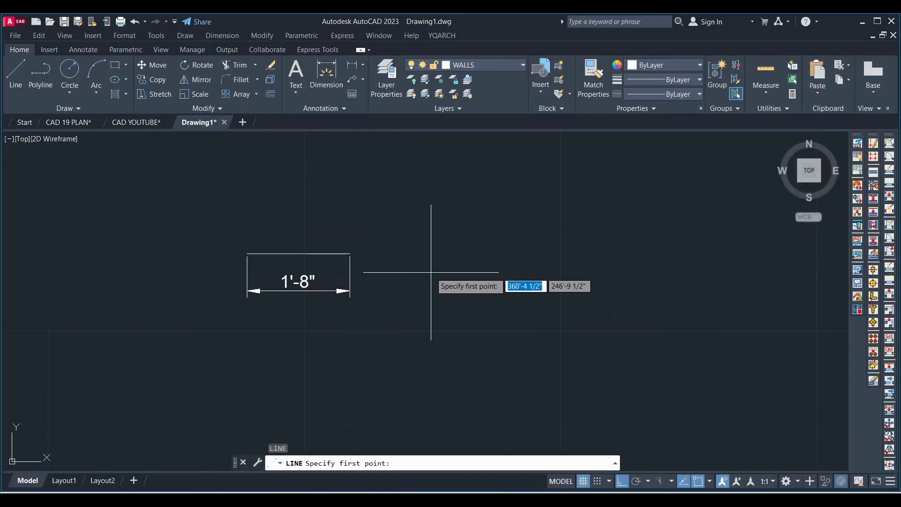
pyautogui.click(430, 272)
pyautogui.write('20')
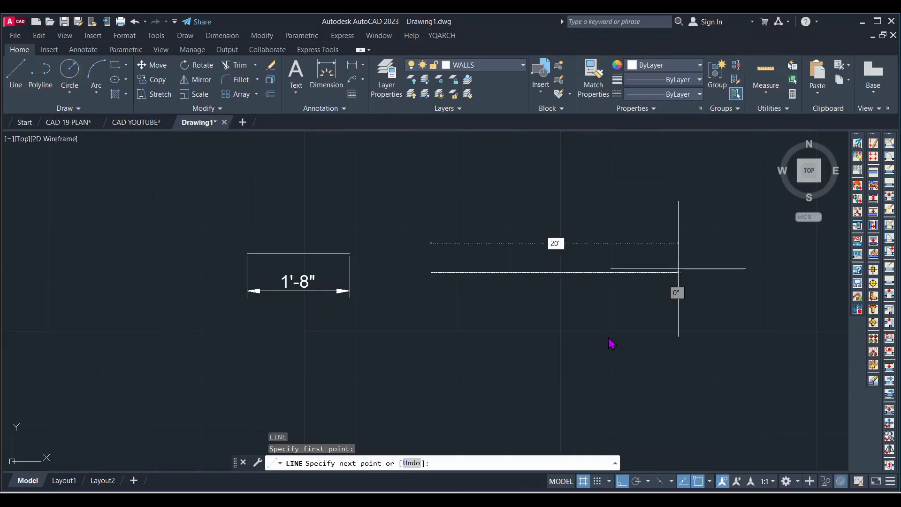
pyautogui.write("'")
pyautogui.press('Return')
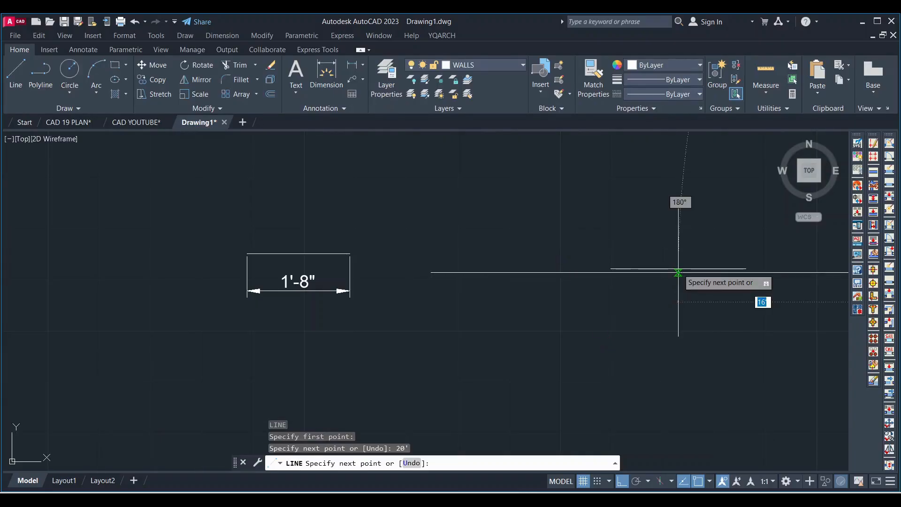
pyautogui.press('Escape')
# Step: Add a linear dimension between the endpoints of the 20' line, placed below it, and inspect its text
pyautogui.scroll(-3, 473, 277)
pyautogui.scroll(-2, 473, 277)
pyautogui.scroll(2, 639, 298)
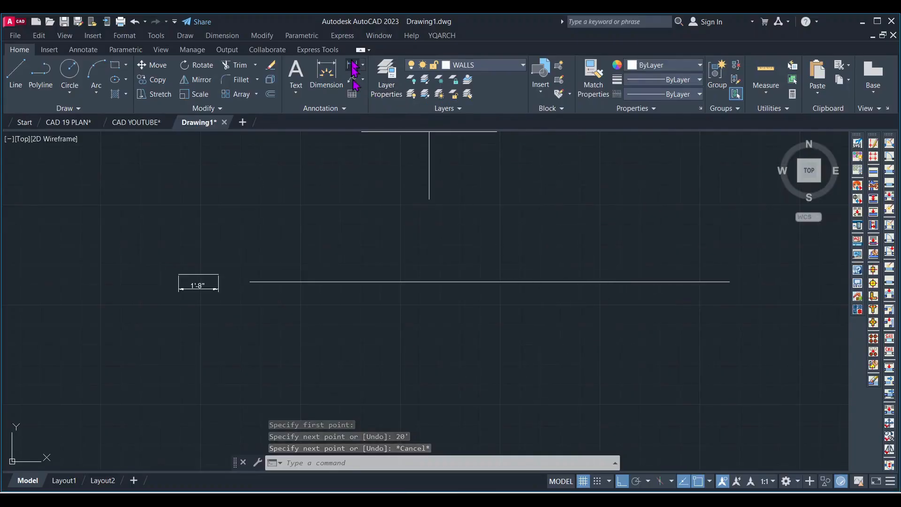
pyautogui.click(352, 66)
pyautogui.click(249, 282)
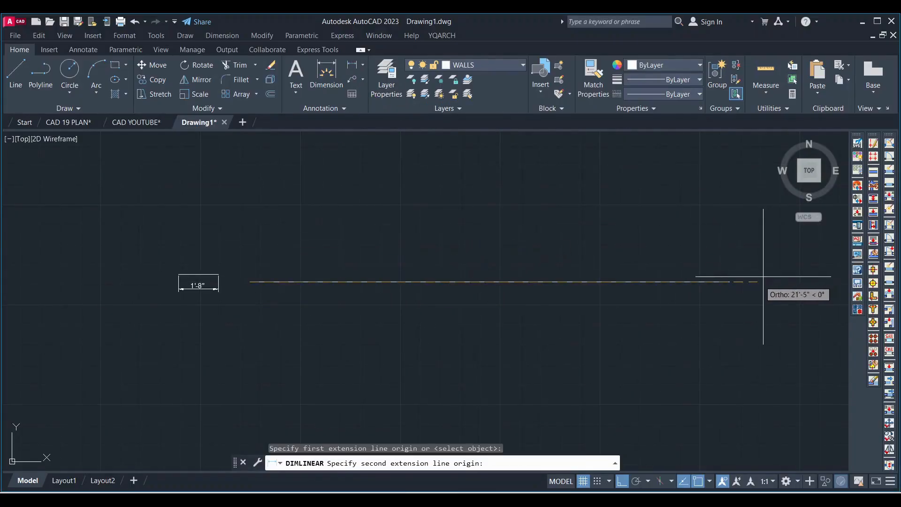
pyautogui.click(729, 282)
pyautogui.click(714, 295)
pyautogui.scroll(4, 509, 293)
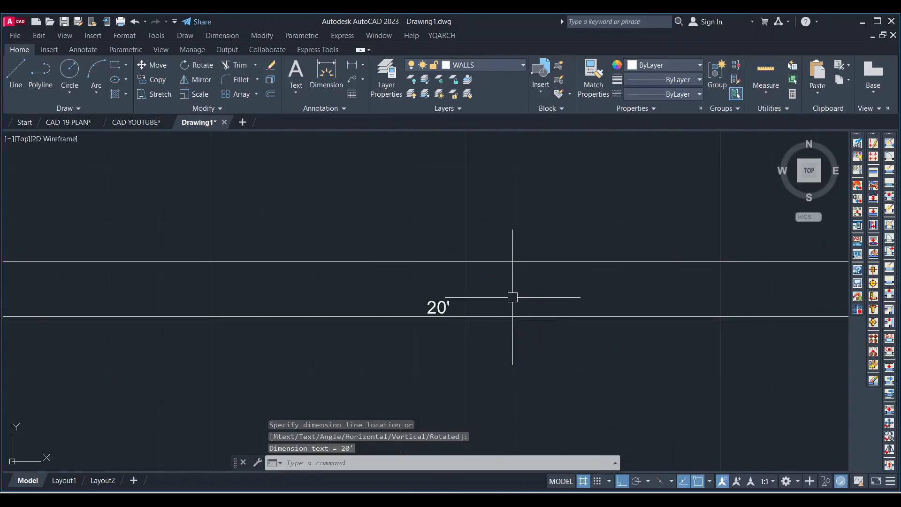
pyautogui.scroll(3, 429, 319)
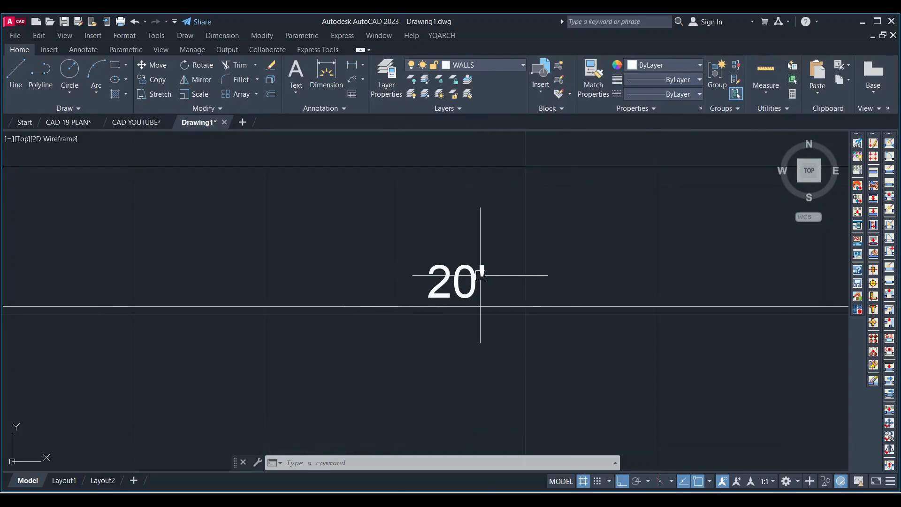
pyautogui.scroll(-4, 497, 285)
pyautogui.scroll(4, 471, 273)
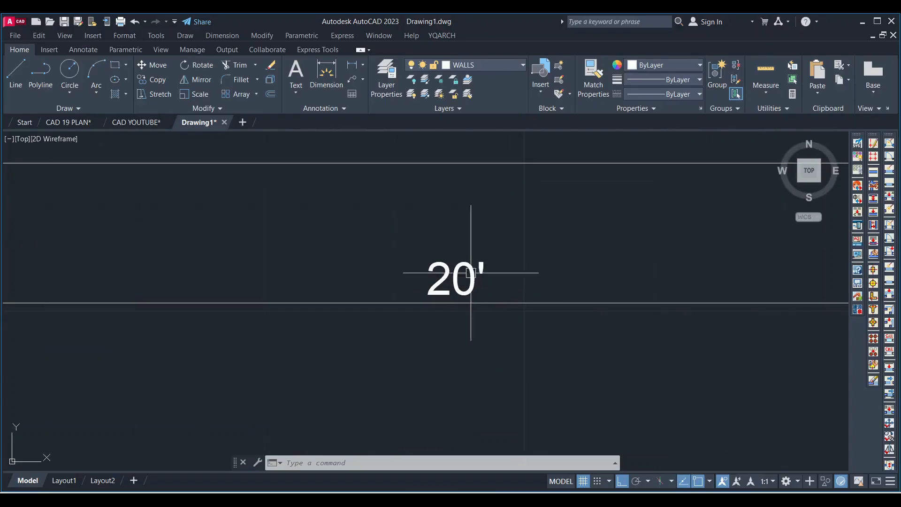
pyautogui.scroll(-4, 498, 286)
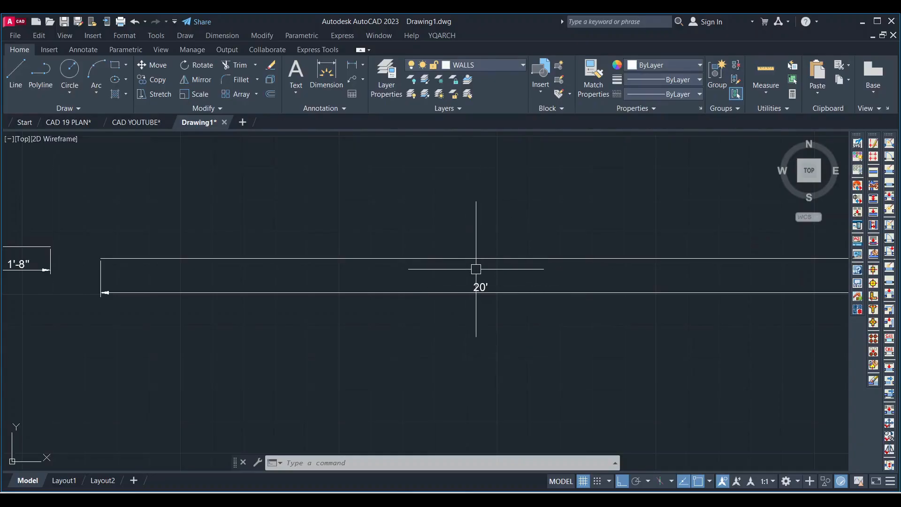
pyautogui.scroll(-2, 446, 293)
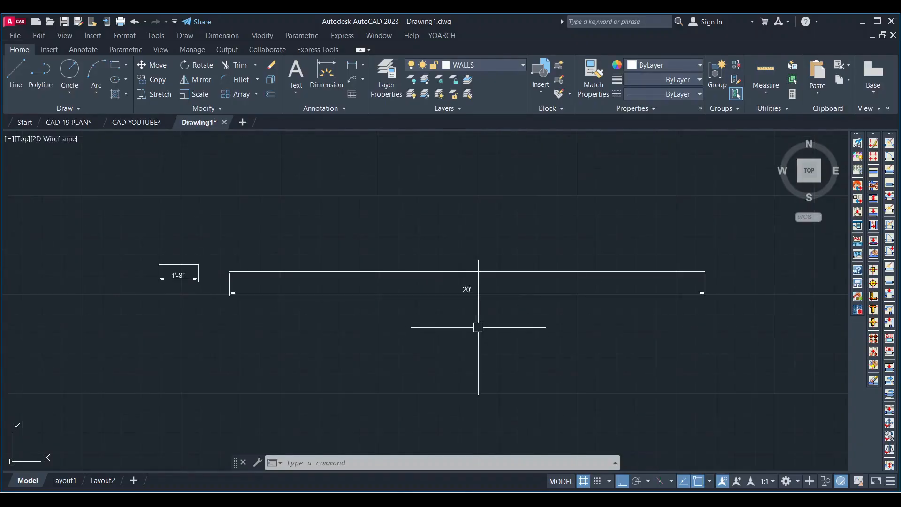
# Step: Erase both test lines together with their dimensions
pyautogui.click(734, 333)
pyautogui.click(134, 226)
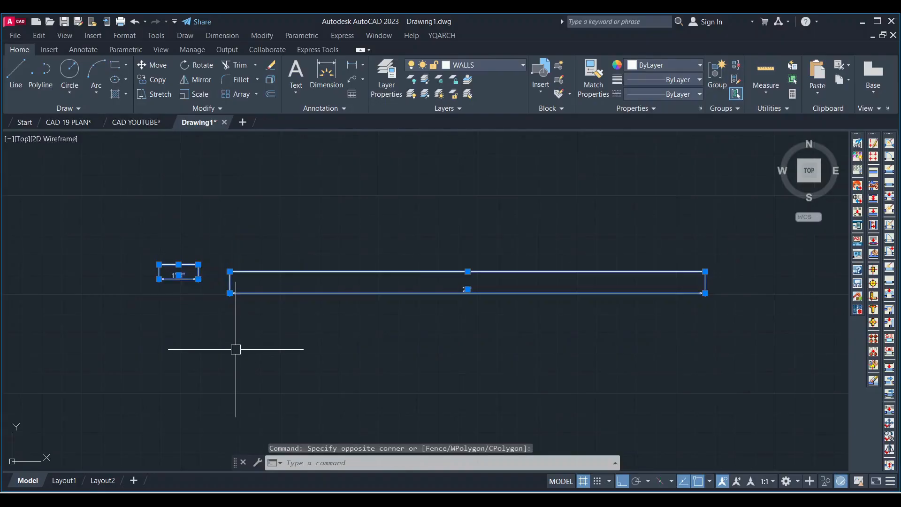
pyautogui.press('Delete')
# Step: Draw a closed rectangle of lines on the WALLS layer, 20' wide and 30' high, and end the Line command
pyautogui.scroll(-2, 393, 305)
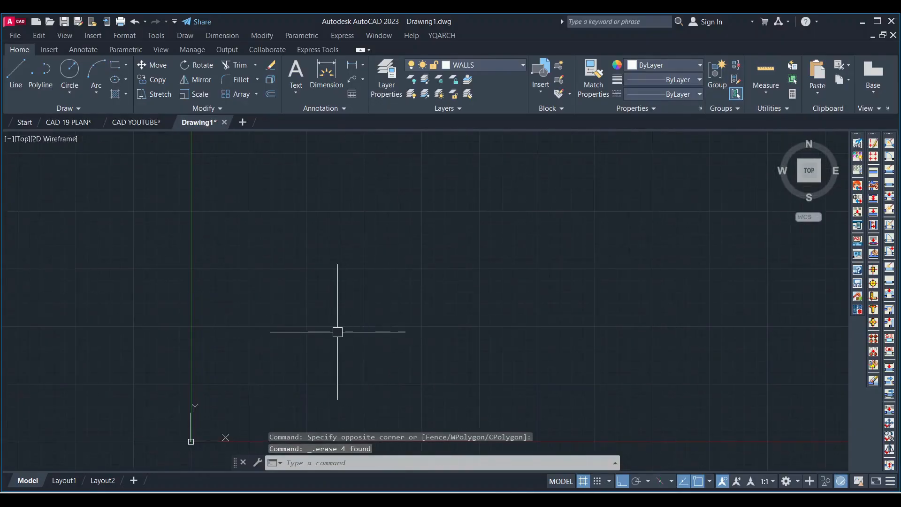
pyautogui.scroll(2, 337, 332)
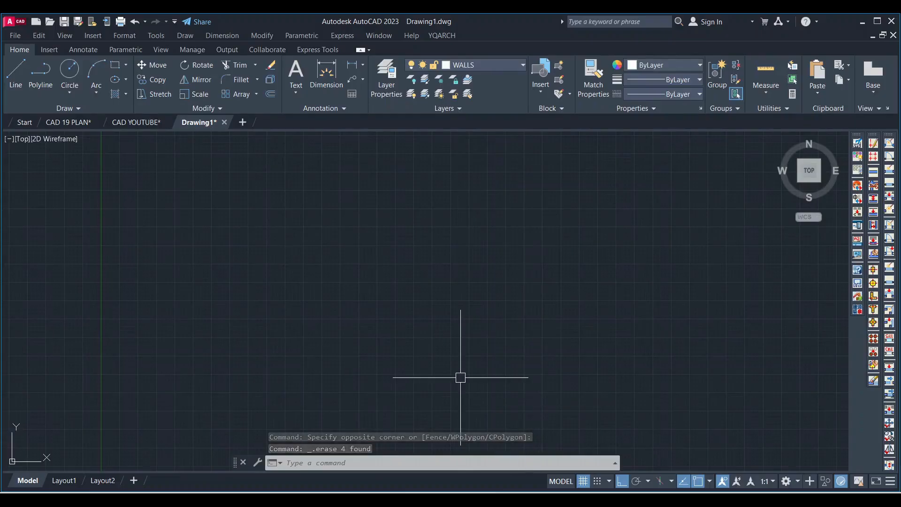
pyautogui.write('l')
pyautogui.press('Return')
pyautogui.click(279, 252)
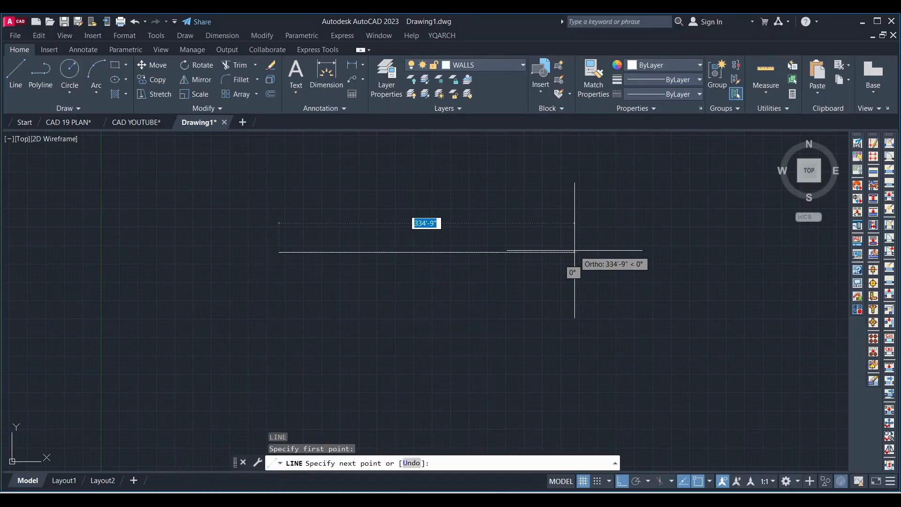
pyautogui.write('2')
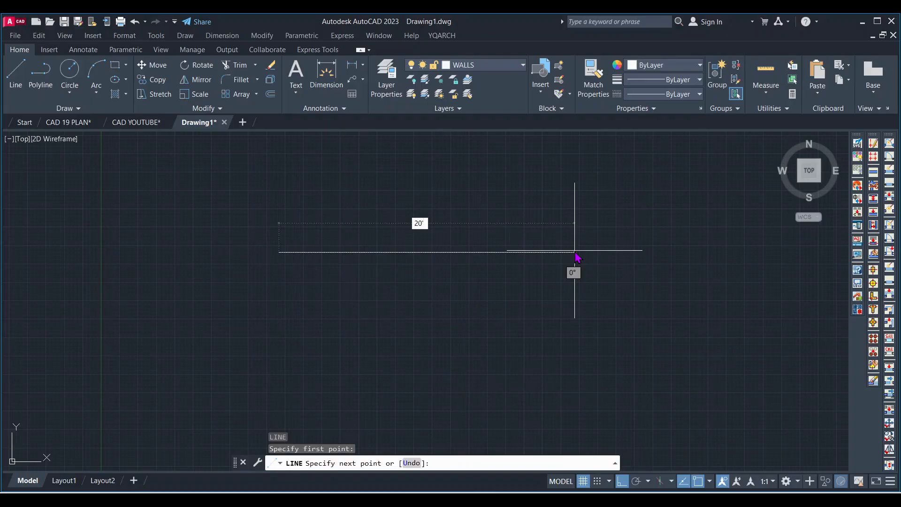
pyautogui.write("0'")
pyautogui.press('Return')
pyautogui.scroll(-4, 341, 324)
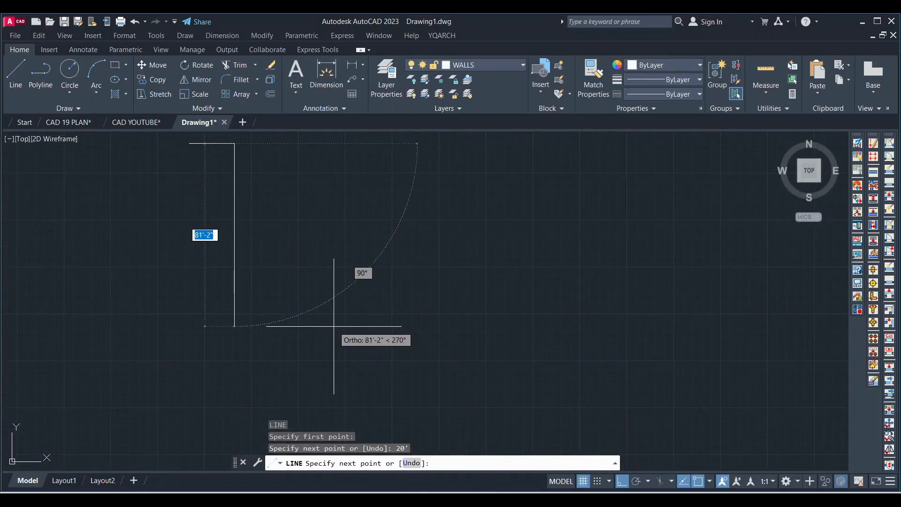
pyautogui.write("30'")
pyautogui.press('Return')
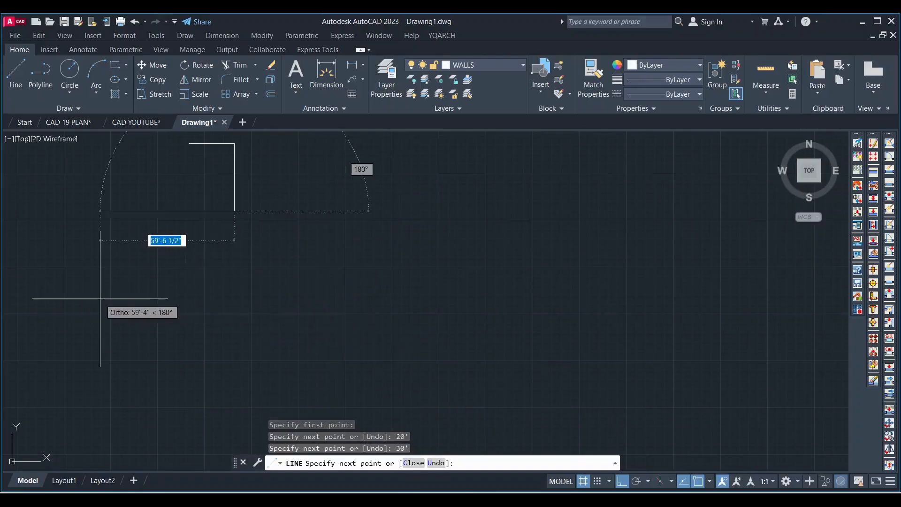
pyautogui.write("20'")
pyautogui.press('Return')
pyautogui.scroll(-3, 103, 306)
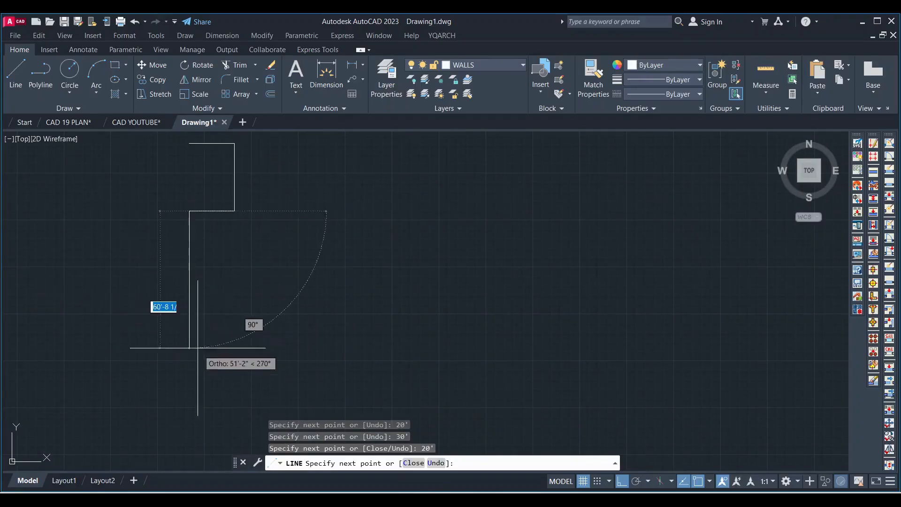
pyautogui.click(188, 195)
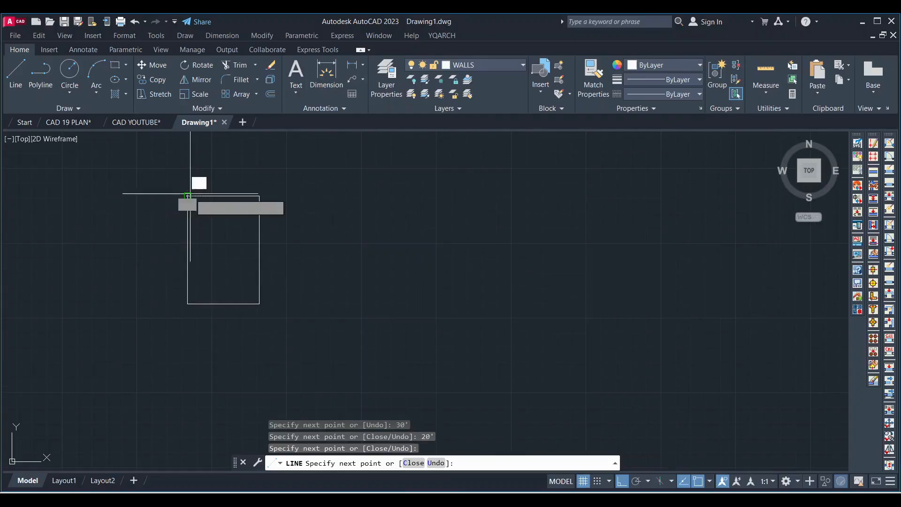
pyautogui.press('Escape')
# Step: Add a linear dimension between the two top corners of the wall outline, placed just above its top side
pyautogui.scroll(4, 191, 199)
pyautogui.moveTo(243, 266); pyautogui.dragTo(280, 241, button='middle')
pyautogui.scroll(-4, 291, 237)
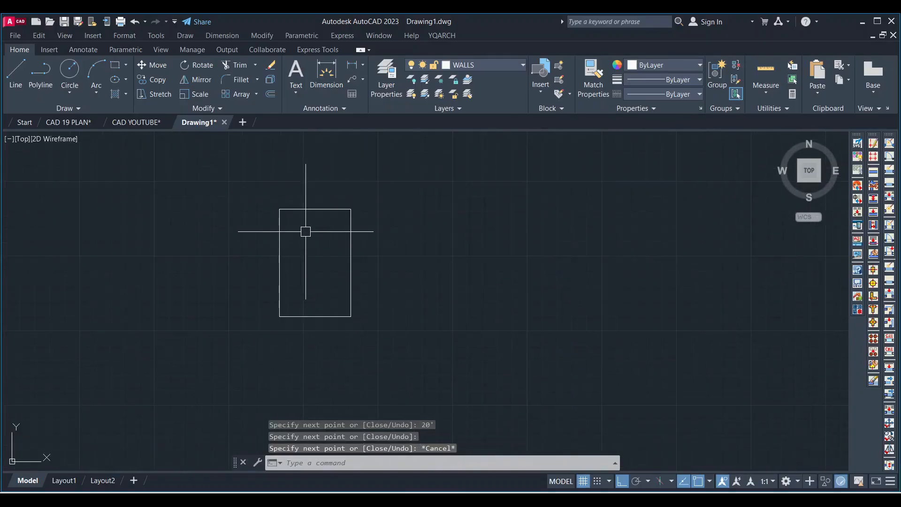
pyautogui.click(352, 65)
pyautogui.scroll(2, 303, 193)
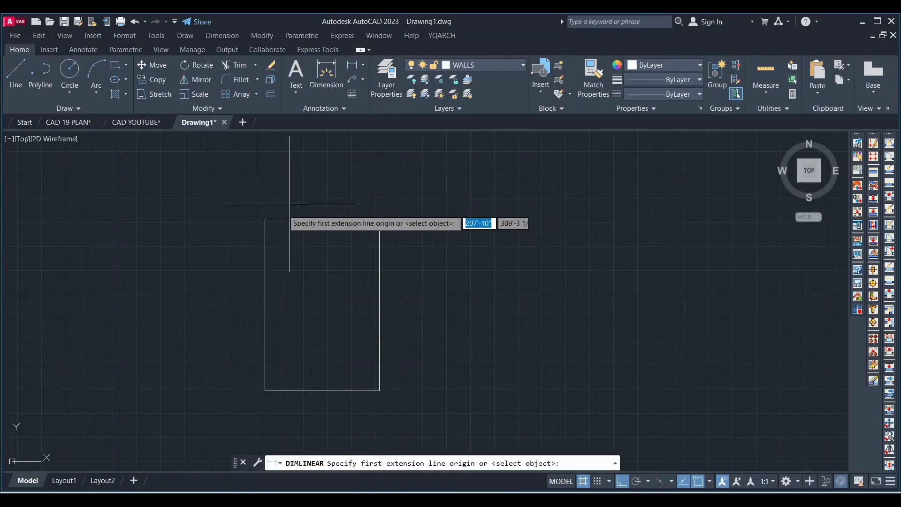
pyautogui.click(266, 219)
pyautogui.click(379, 219)
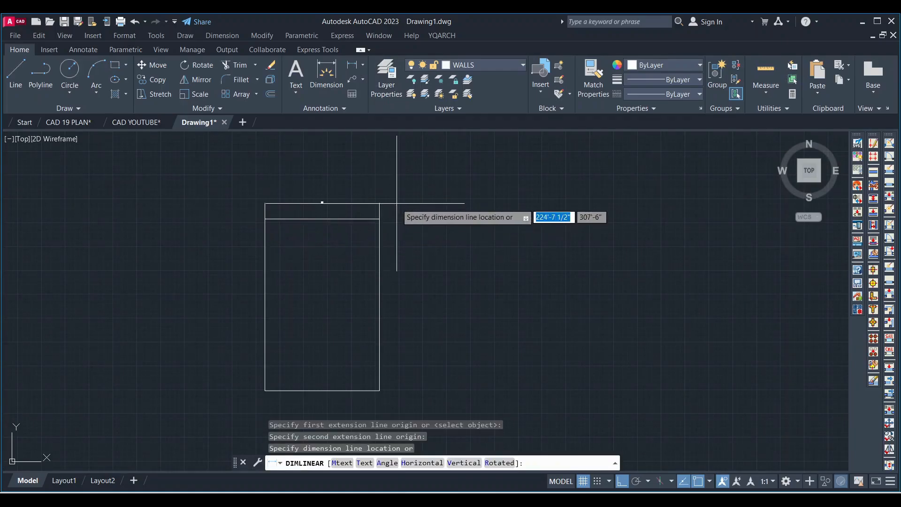
pyautogui.click(382, 203)
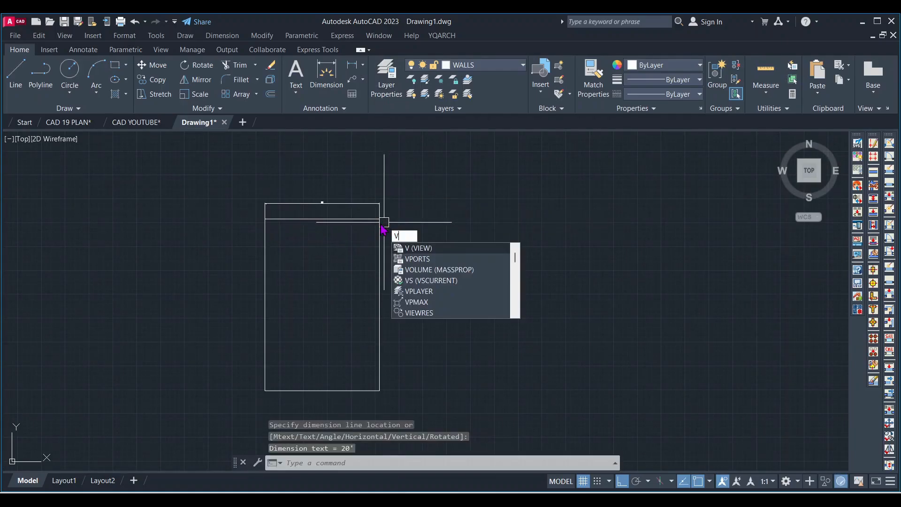
pyautogui.press('Escape')
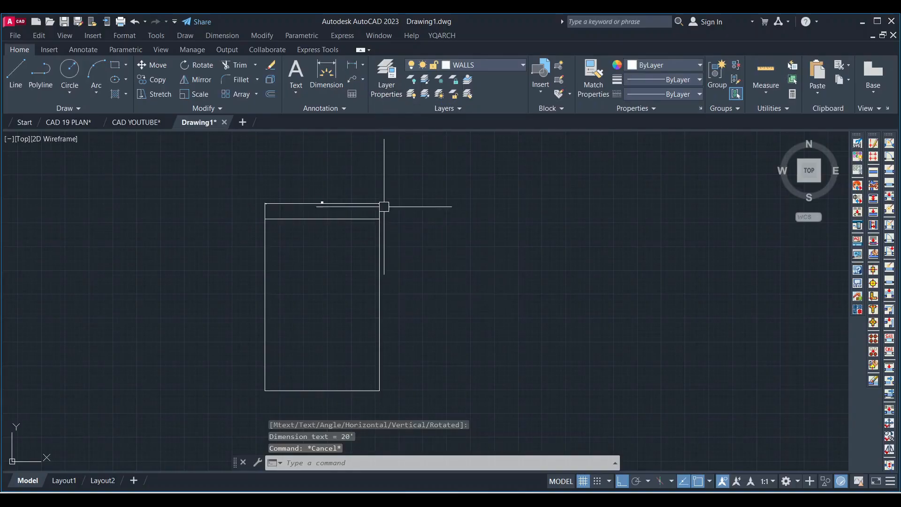
# Step: Add a linear dimension along the right side of the wall outline, placed just outside it, and inspect both dimension texts
pyautogui.click(352, 66)
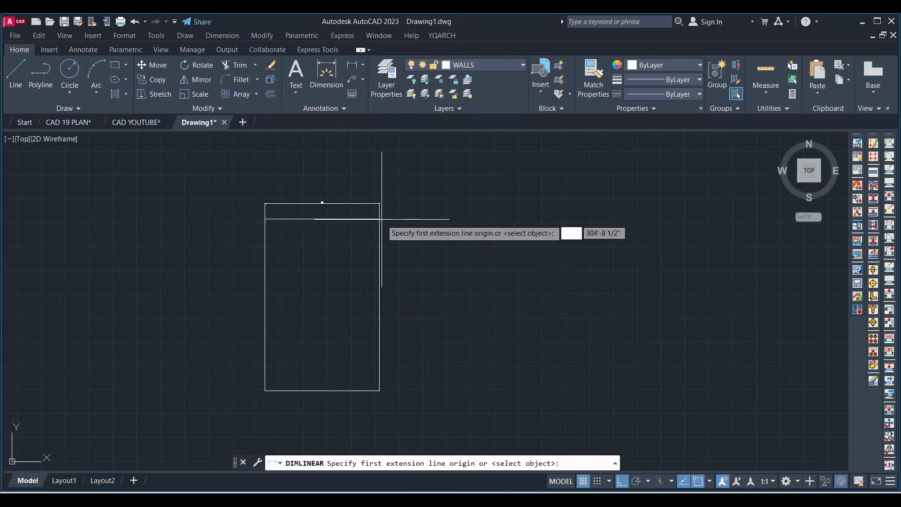
pyautogui.click(379, 219)
pyautogui.click(379, 390)
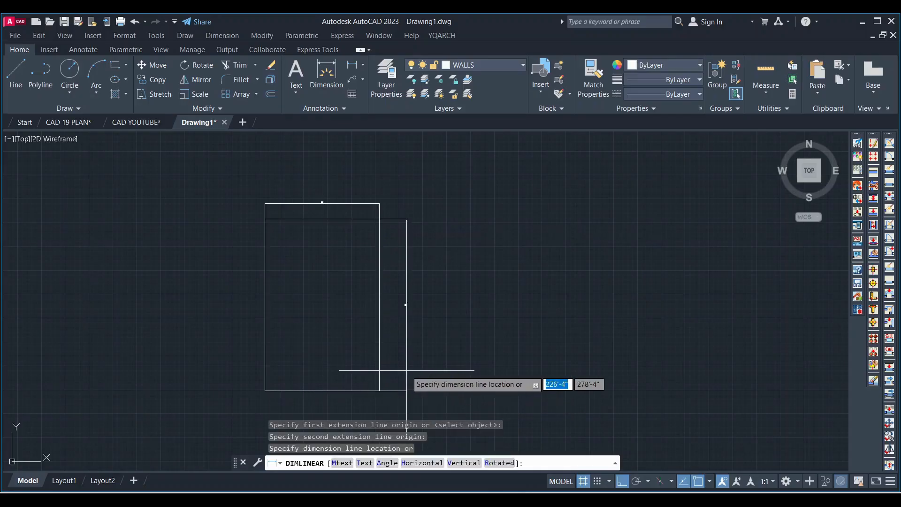
pyautogui.click(402, 324)
pyautogui.scroll(5, 417, 303)
pyautogui.scroll(2, 408, 291)
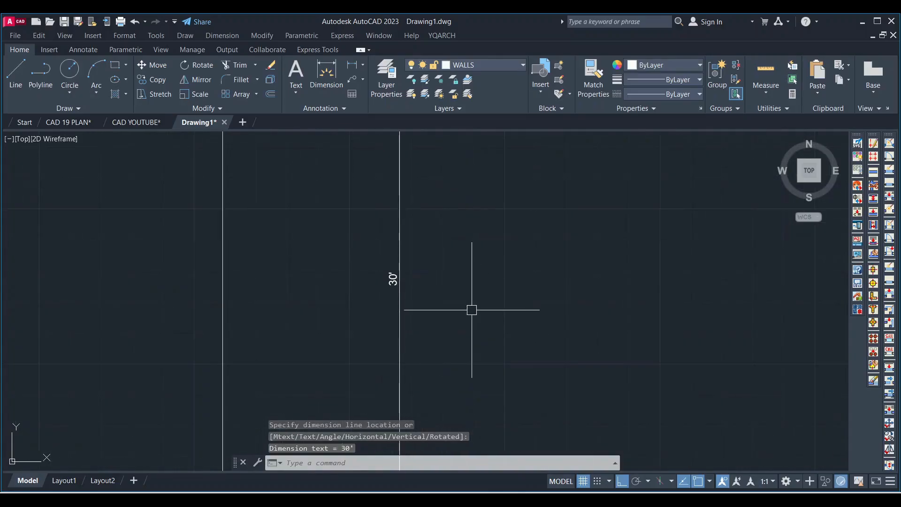
pyautogui.scroll(-8, 422, 291)
pyautogui.scroll(6, 366, 197)
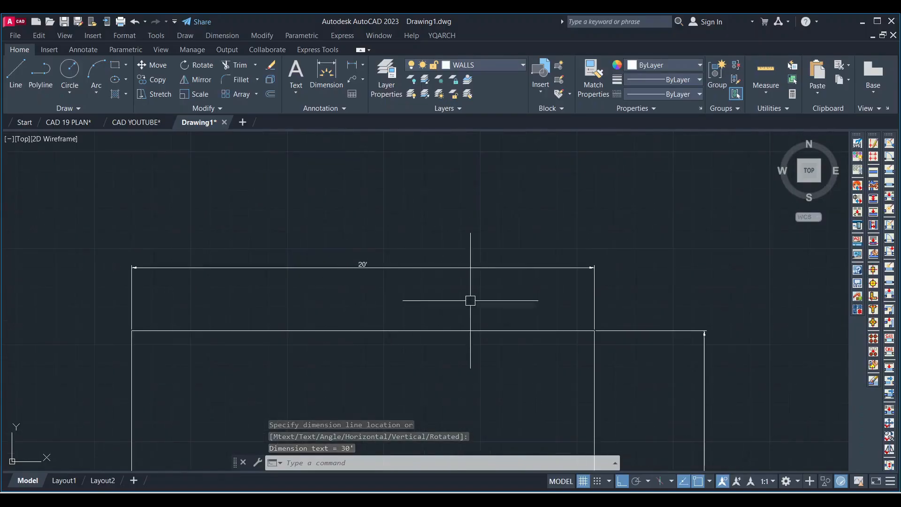
pyautogui.scroll(4, 362, 266)
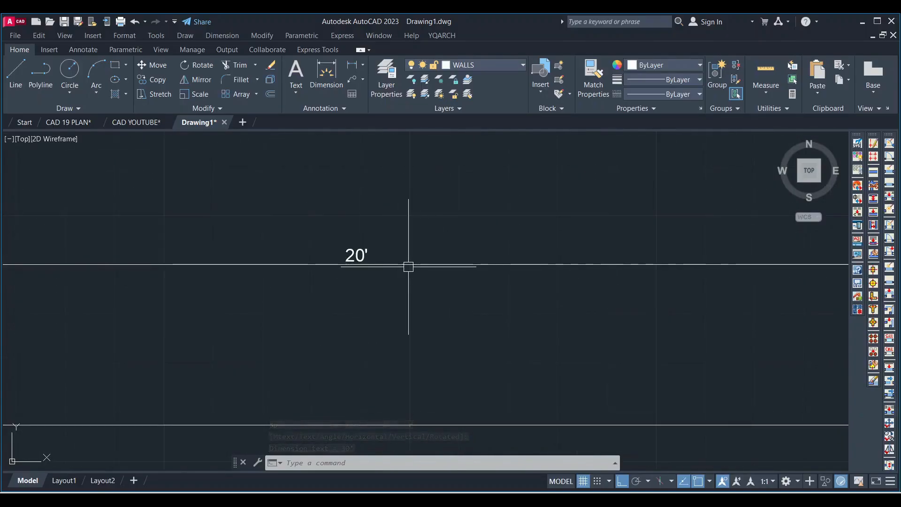
# Step: Increase the text height of the ISO-25 dimension style and close the Dimension Style Manager
pyautogui.write('D')
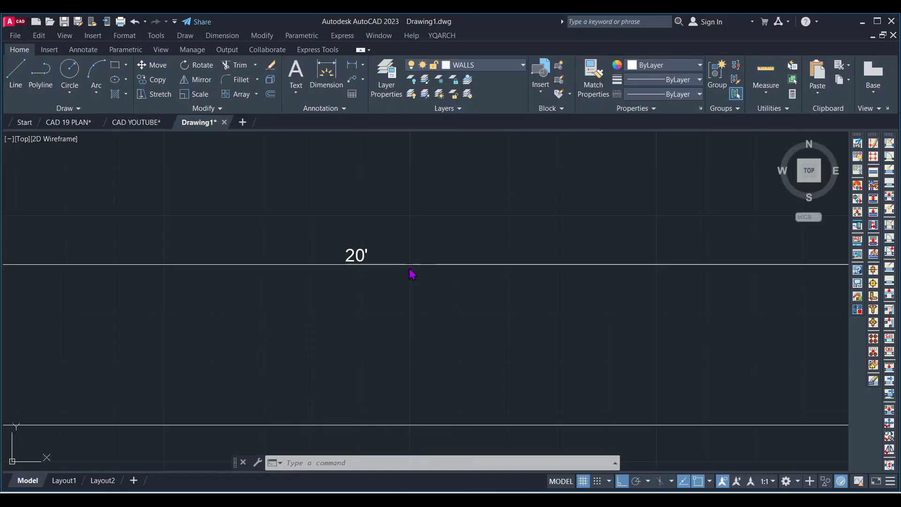
pyautogui.press('Return')
pyautogui.click(593, 235)
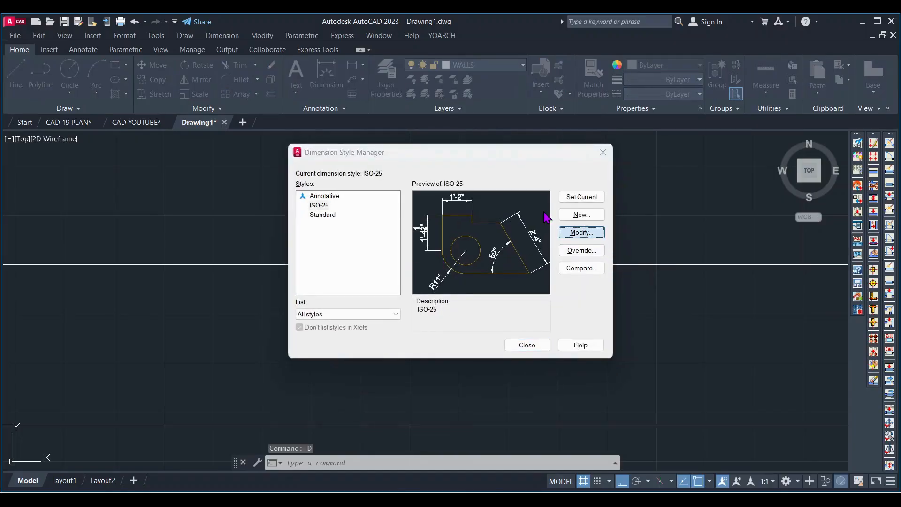
pyautogui.click(339, 144)
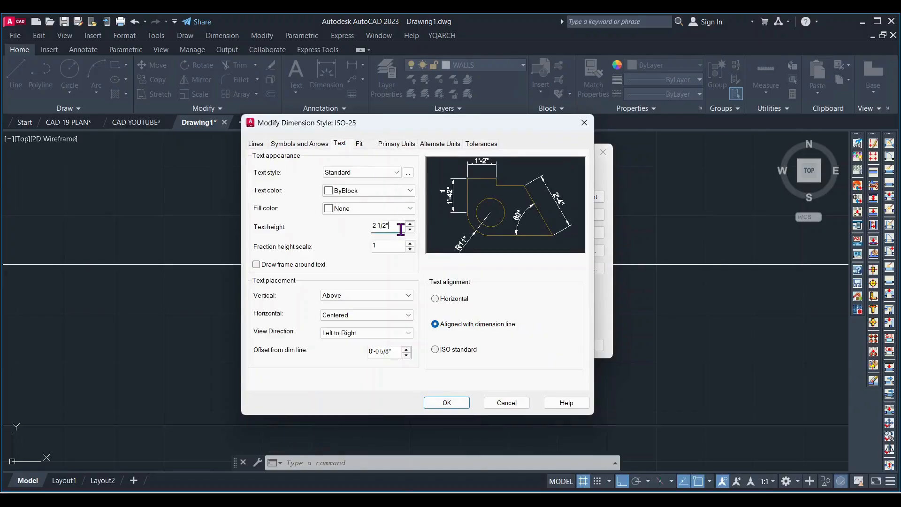
pyautogui.press('BackSpace')
pyautogui.press('BackSpace')
pyautogui.press('BackSpace')
pyautogui.click(446, 404)
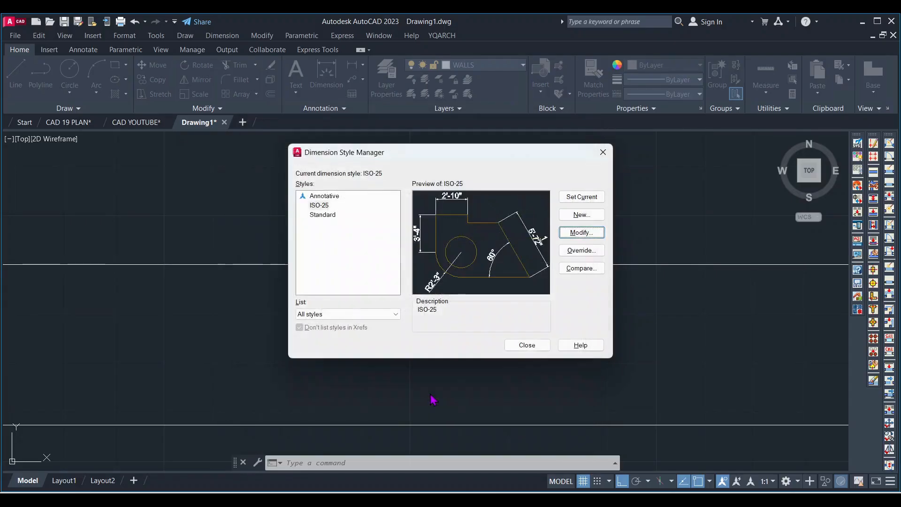
pyautogui.click(527, 345)
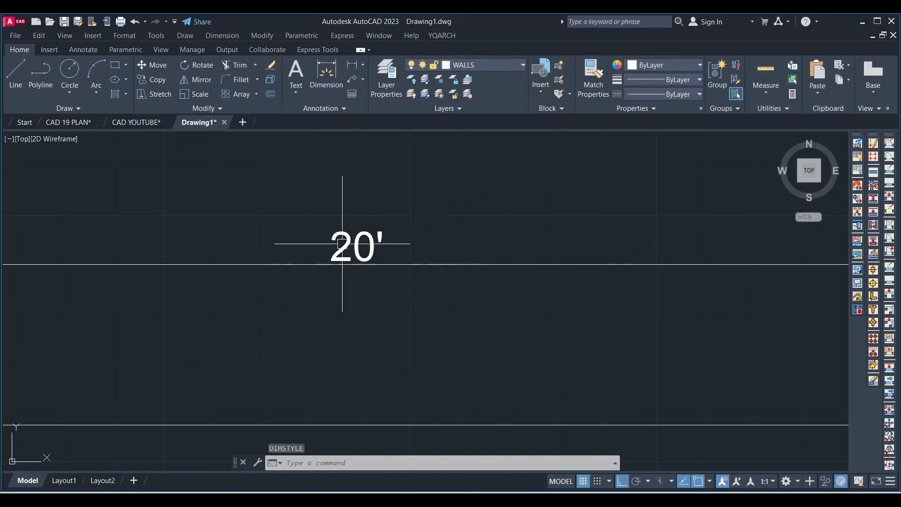
# Step: Erase the vertical and horizontal dimensions, leaving only the wall outline
pyautogui.scroll(-5, 394, 229)
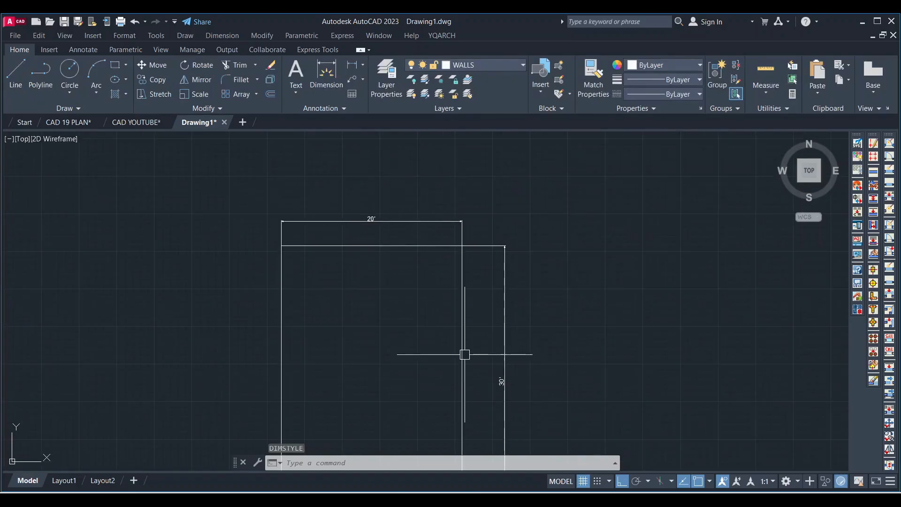
pyautogui.scroll(3, 503, 366)
pyautogui.scroll(-2, 448, 372)
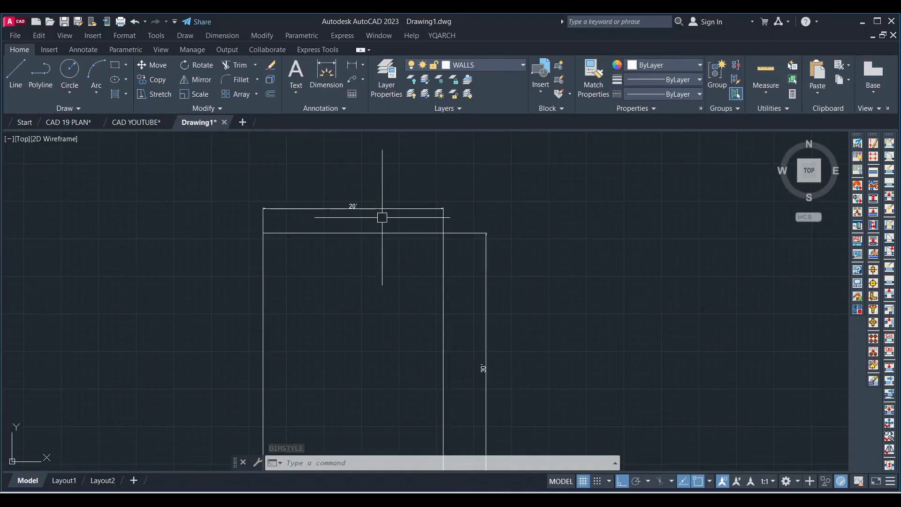
pyautogui.click(516, 302)
pyautogui.click(475, 228)
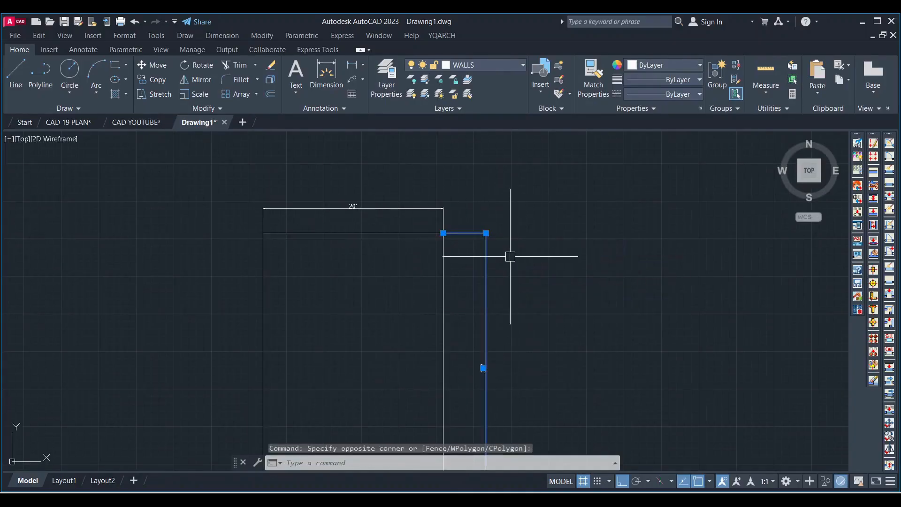
pyautogui.press('Delete')
pyautogui.click(473, 213)
pyautogui.click(375, 204)
pyautogui.press('Delete')
pyautogui.scroll(-2, 522, 198)
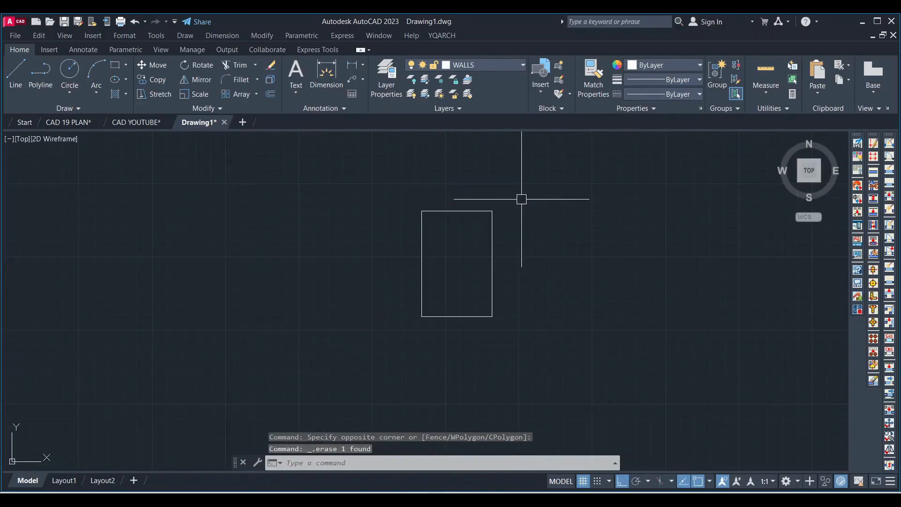
pyautogui.scroll(2, 458, 254)
pyautogui.moveTo(459, 245); pyautogui.dragTo(452, 273, button='middle')
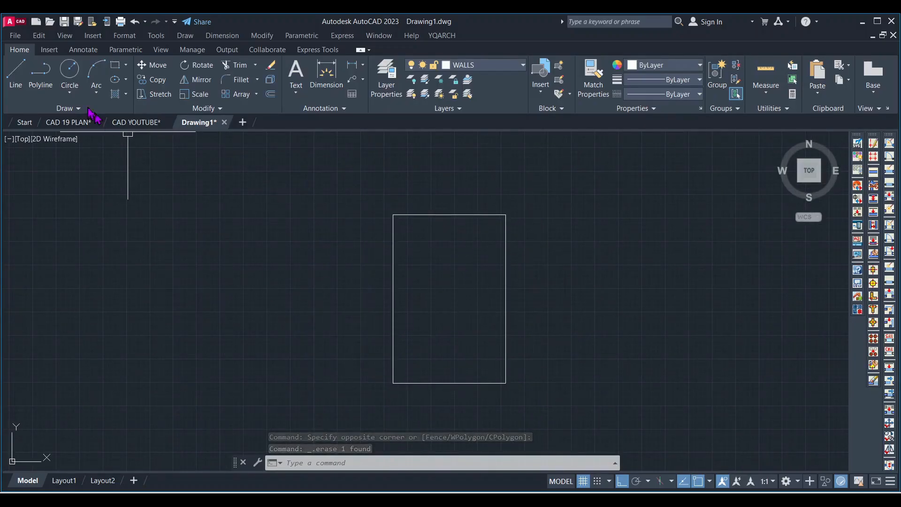
# Step: Switch to the CAD 19 PLAN drawing and examine the wall thickness note, the room layout and the internal walls
pyautogui.click(66, 123)
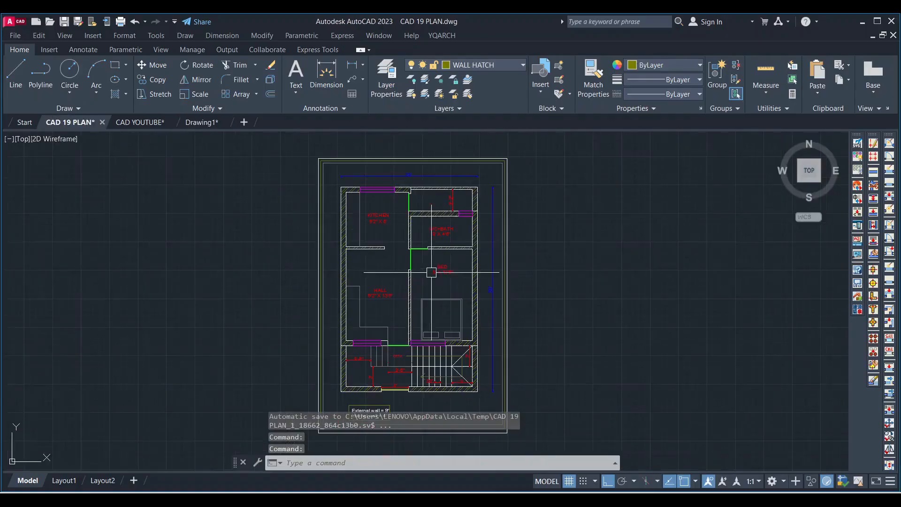
pyautogui.scroll(1, 450, 195)
pyautogui.scroll(-4, 438, 195)
pyautogui.scroll(8, 413, 272)
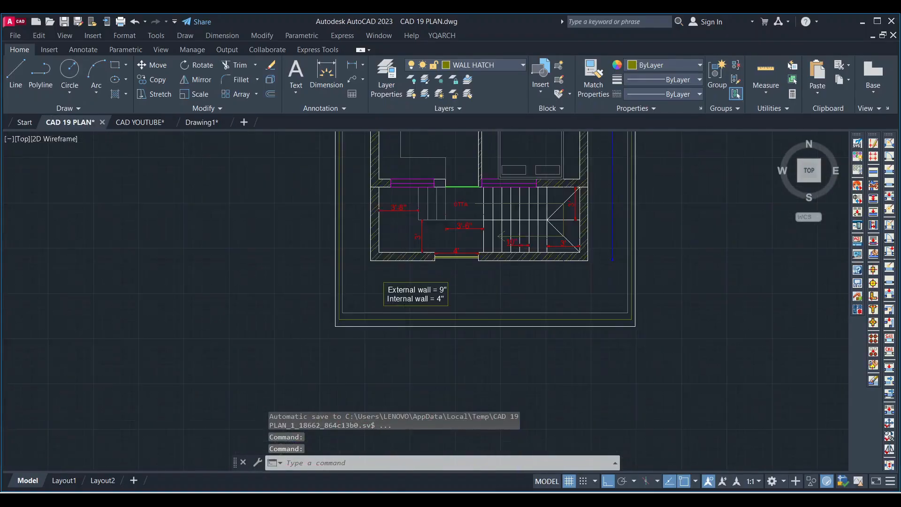
pyautogui.scroll(3, 490, 293)
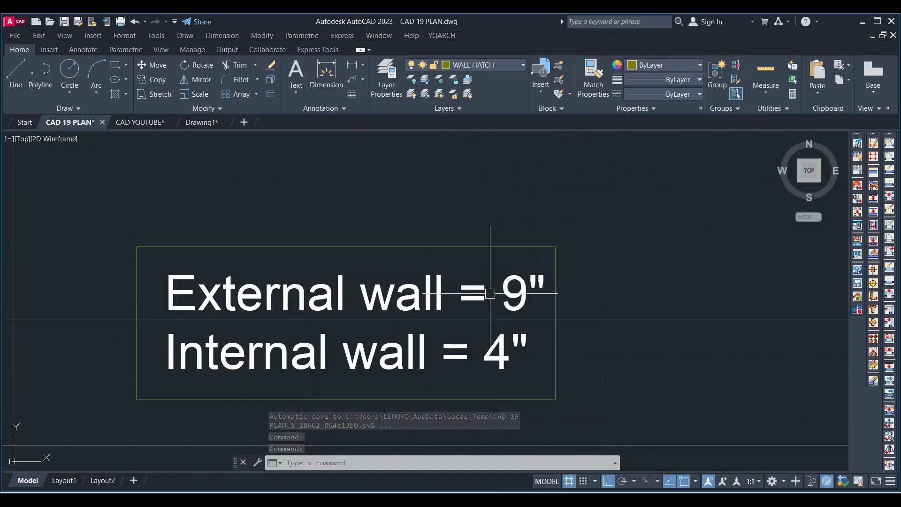
pyautogui.scroll(-8, 323, 346)
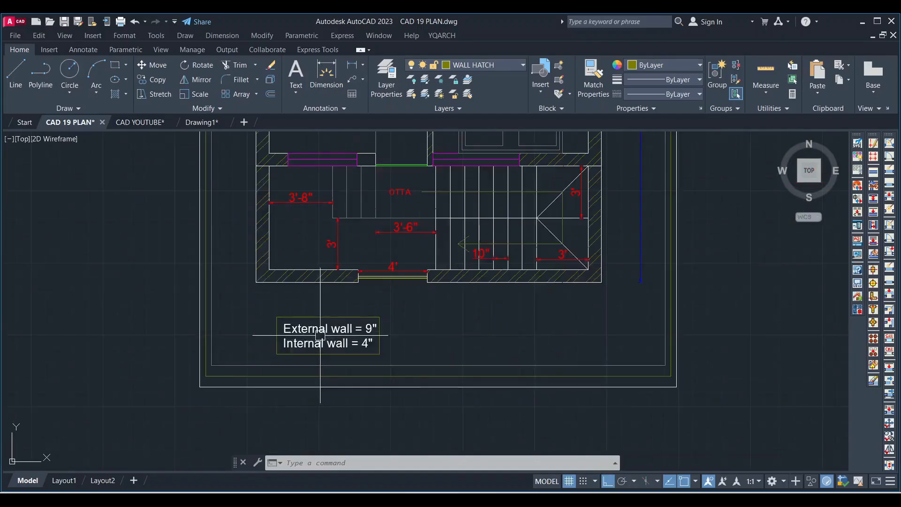
pyautogui.scroll(-3, 413, 357)
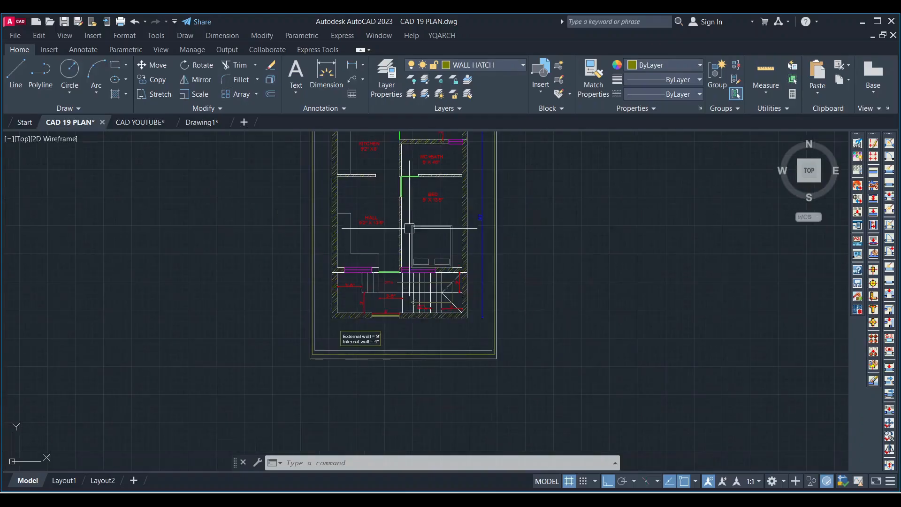
pyautogui.scroll(2, 410, 220)
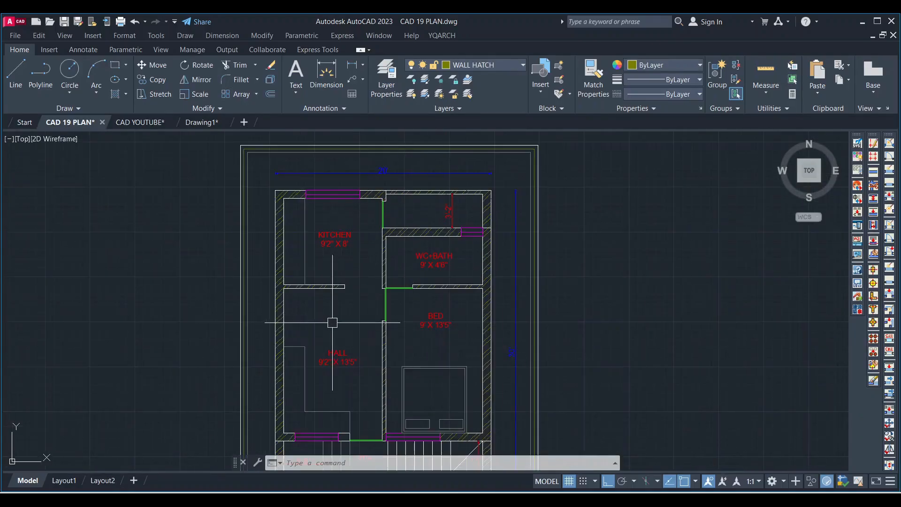
pyautogui.scroll(6, 280, 290)
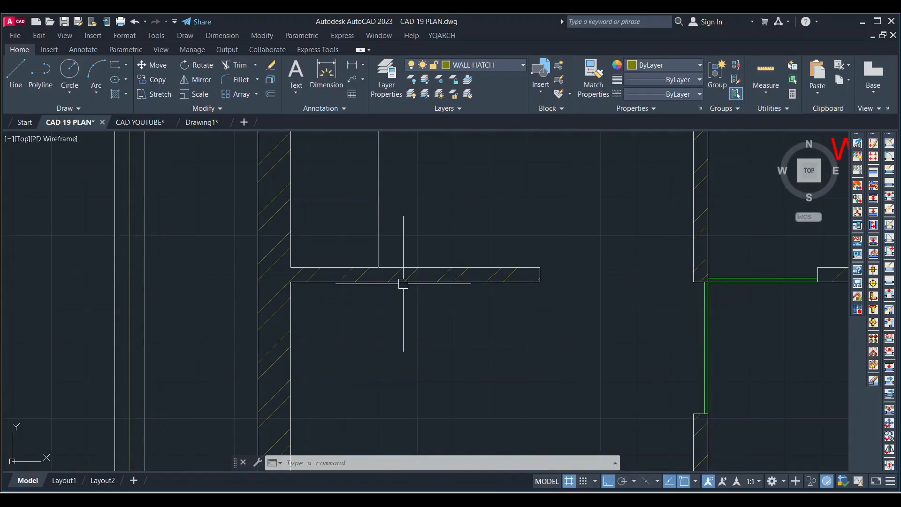
# Step: Return to Drawing1 and offset the right and top sides of the wall outline 9" inward
pyautogui.click(209, 123)
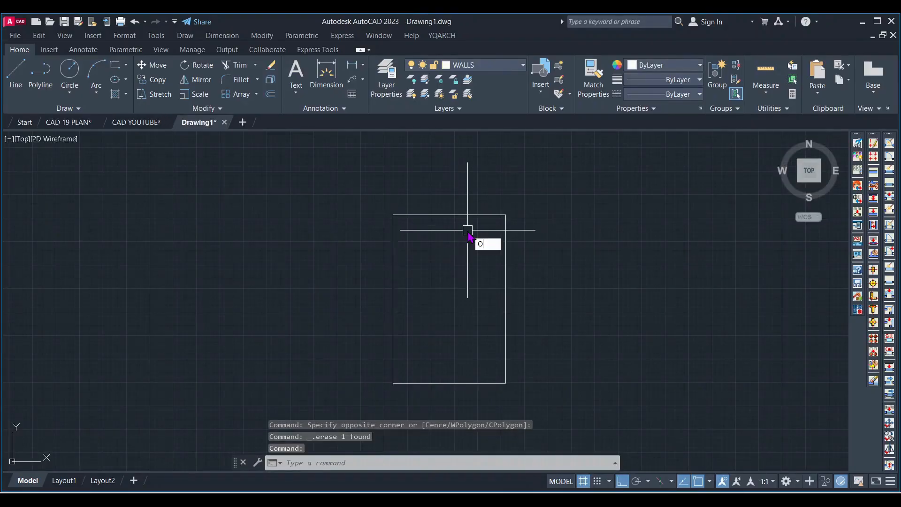
pyautogui.press('Return')
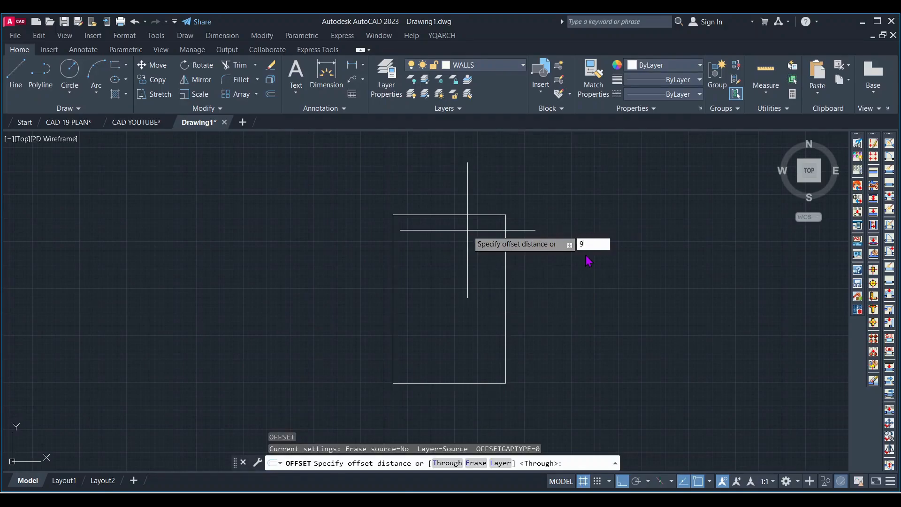
pyautogui.press('Return')
pyautogui.scroll(4, 507, 245)
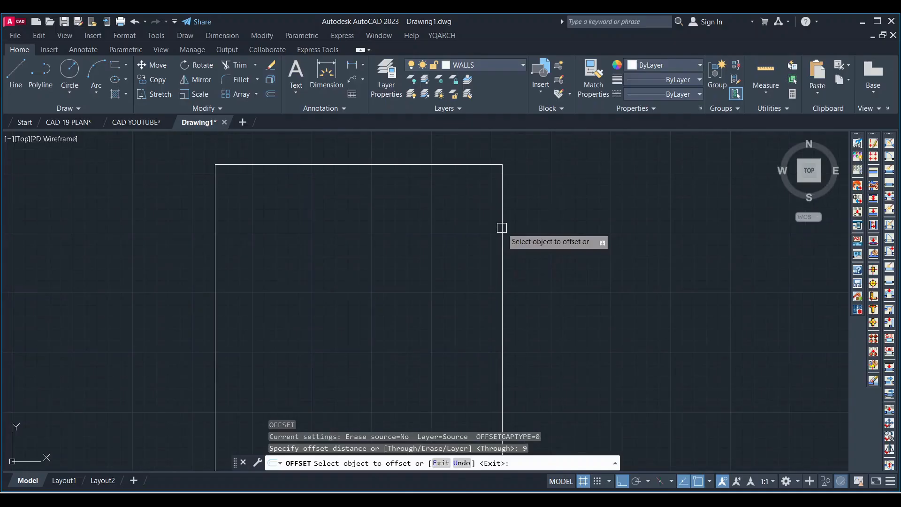
pyautogui.click(501, 227)
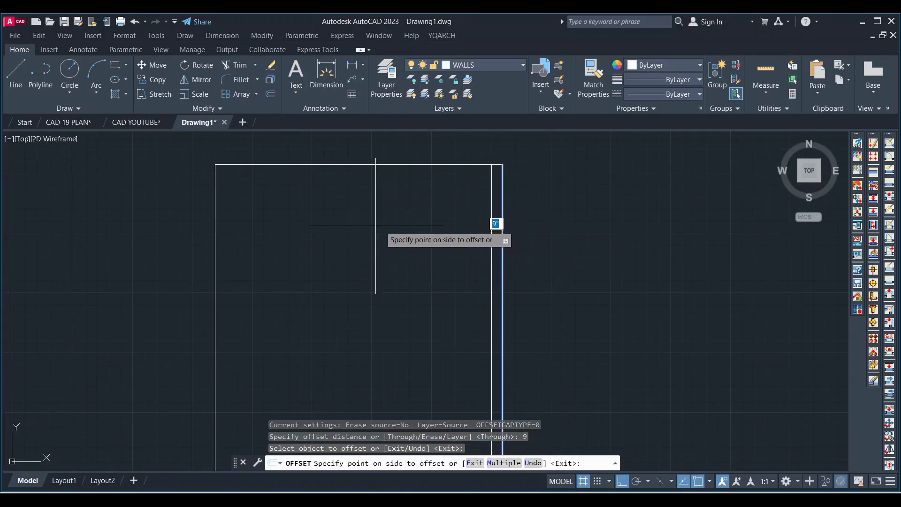
pyautogui.click(390, 224)
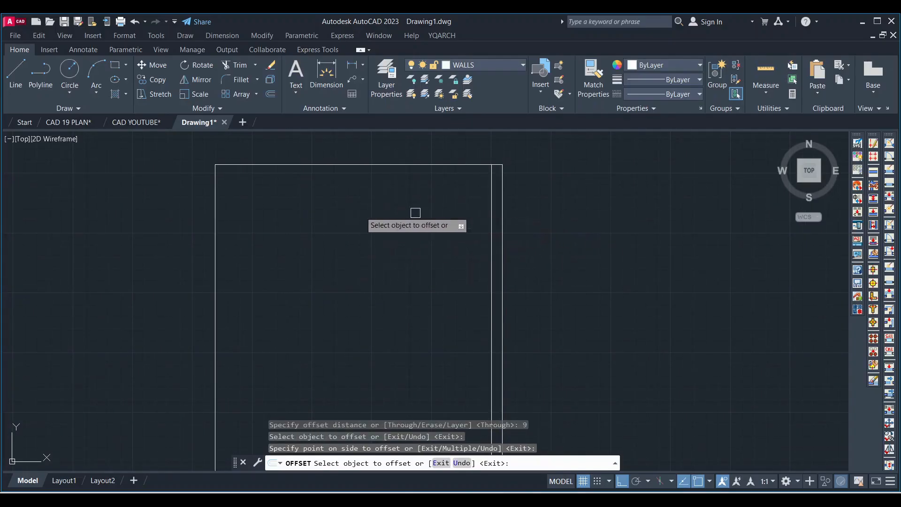
pyautogui.click(401, 166)
pyautogui.click(222, 237)
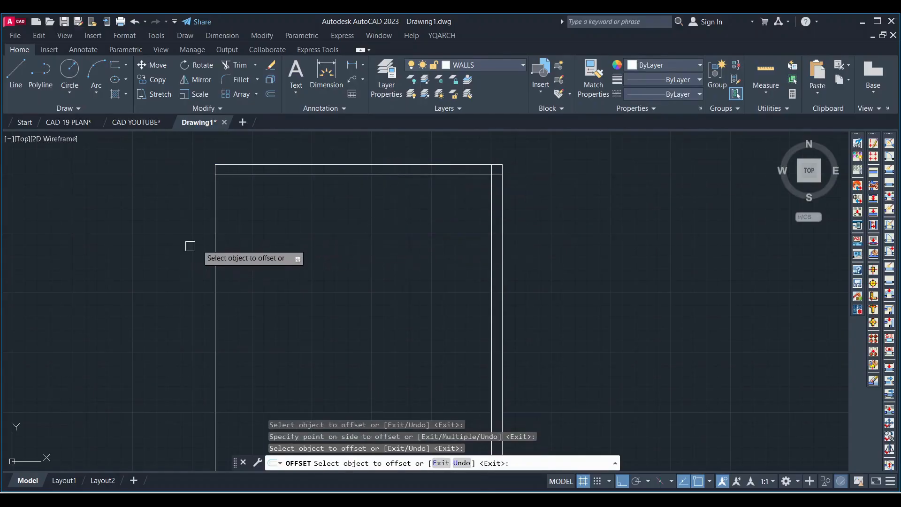
# Step: Offset the left and bottom sides of the wall outline 9" inward and end the Offset command
pyautogui.click(216, 231)
pyautogui.click(317, 217)
pyautogui.scroll(-5, 409, 222)
pyautogui.scroll(4, 413, 278)
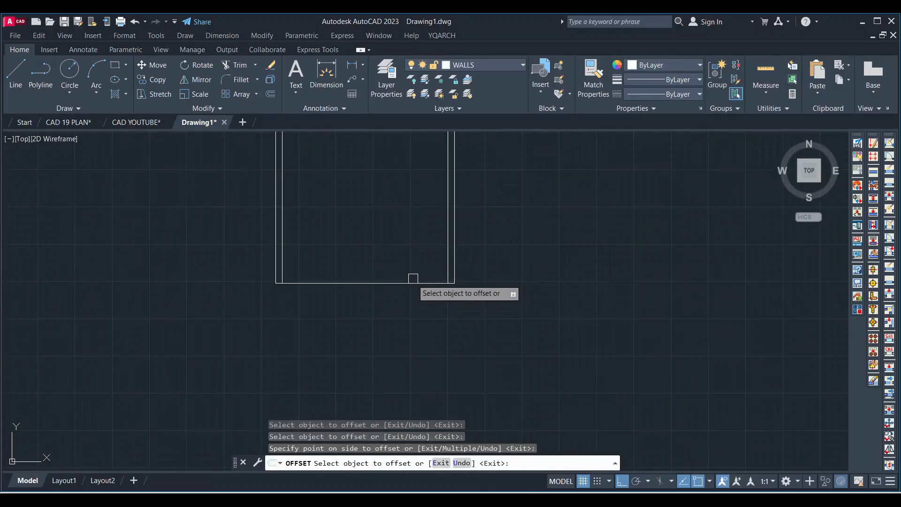
pyautogui.click(413, 279)
pyautogui.click(411, 206)
pyautogui.scroll(-3, 430, 338)
pyautogui.moveTo(412, 257); pyautogui.dragTo(395, 317, button='middle')
pyautogui.press('Escape')
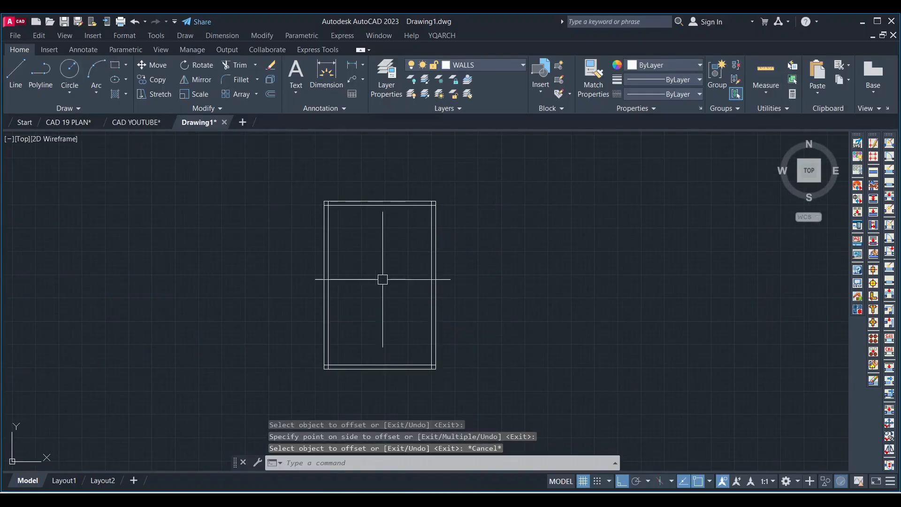
# Step: Switch to the CAD 19 PLAN drawing and examine the staircase area's layout, dimensions and wall thickness note
pyautogui.click(109, 121)
pyautogui.scroll(-4, 421, 257)
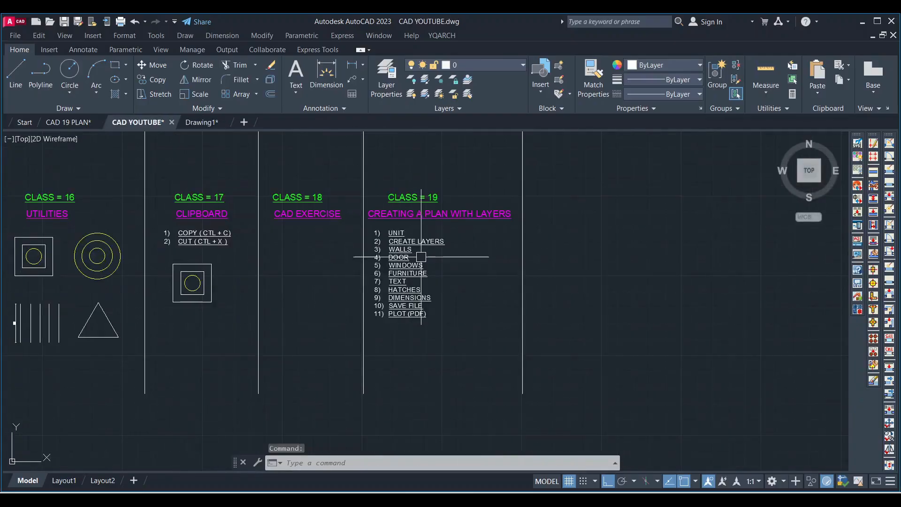
pyautogui.click(70, 122)
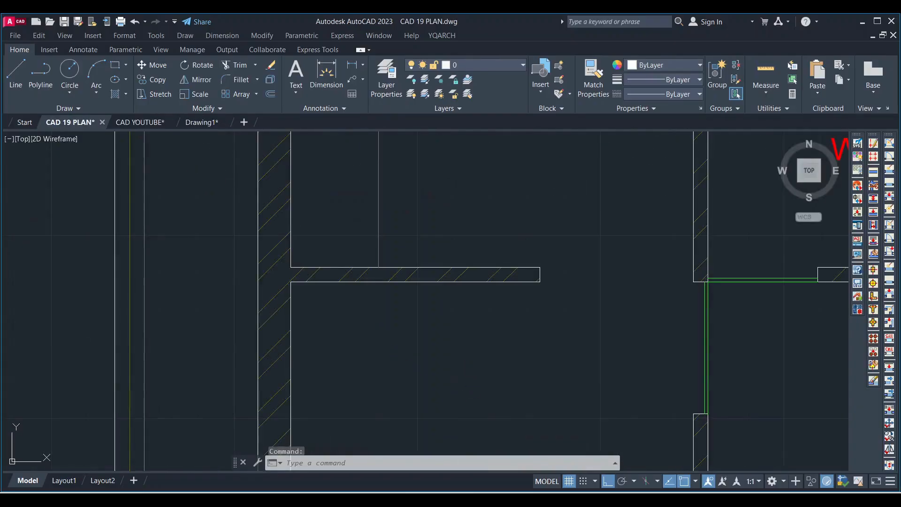
pyautogui.scroll(-5, 342, 281)
pyautogui.scroll(5, 463, 436)
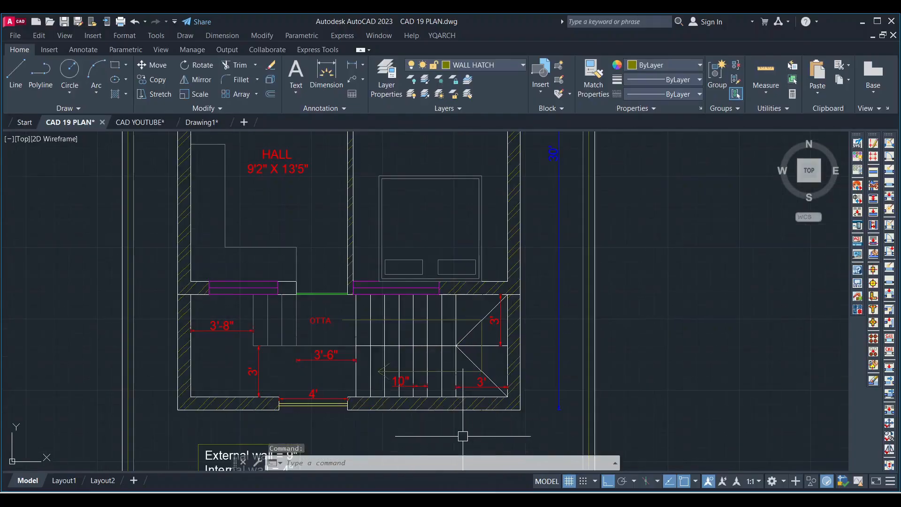
pyautogui.scroll(2, 399, 386)
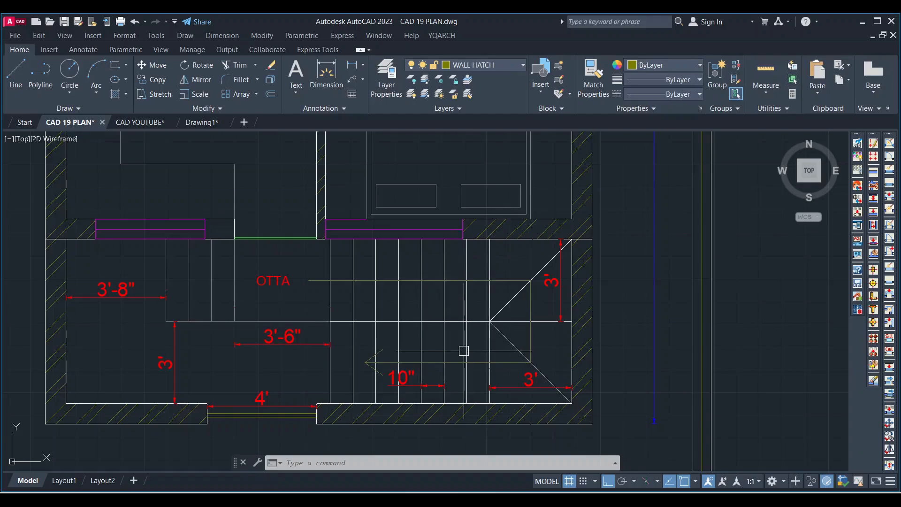
pyautogui.scroll(-2, 480, 252)
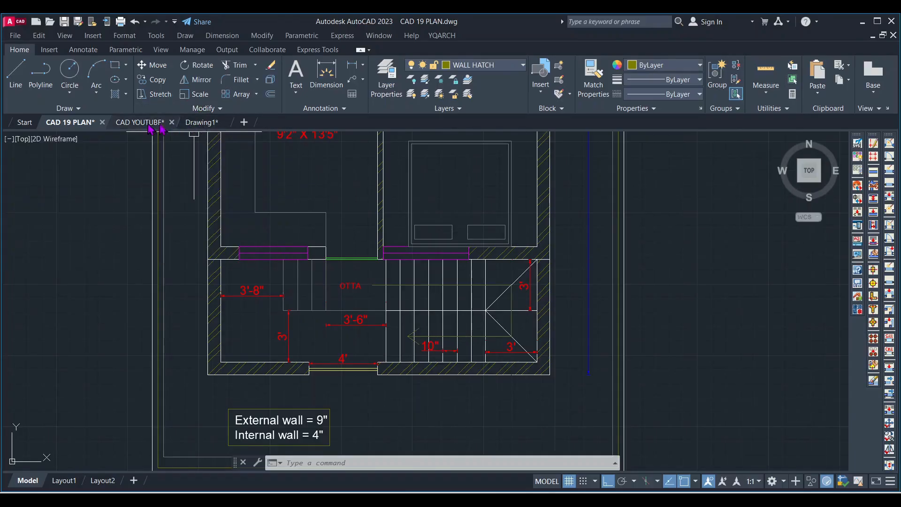
# Step: Return to Drawing1 and offset the inner line of the bottom wall 6' upward
pyautogui.click(202, 123)
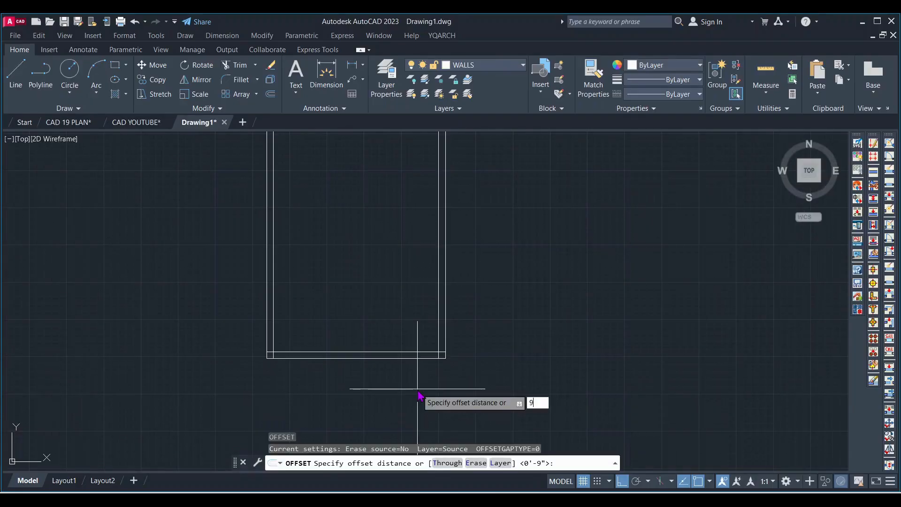
pyautogui.press('Return')
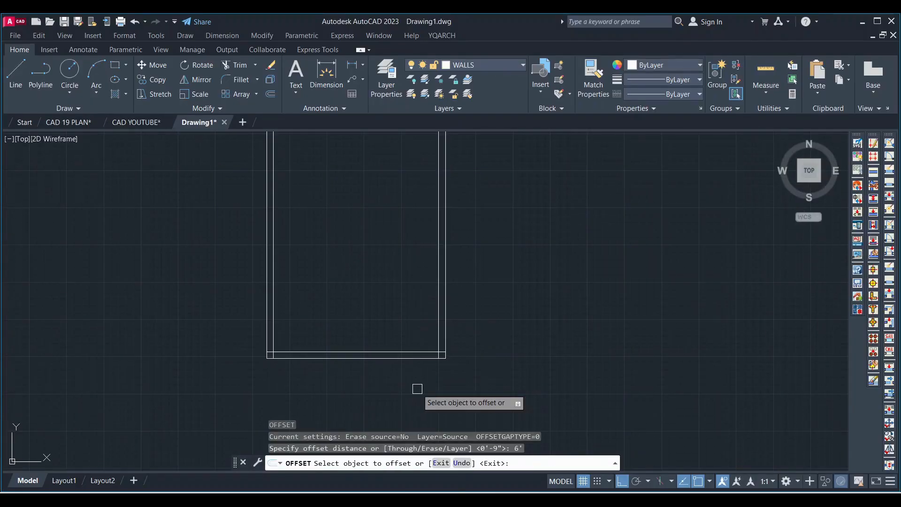
pyautogui.scroll(4, 385, 346)
pyautogui.click(390, 326)
pyautogui.click(375, 184)
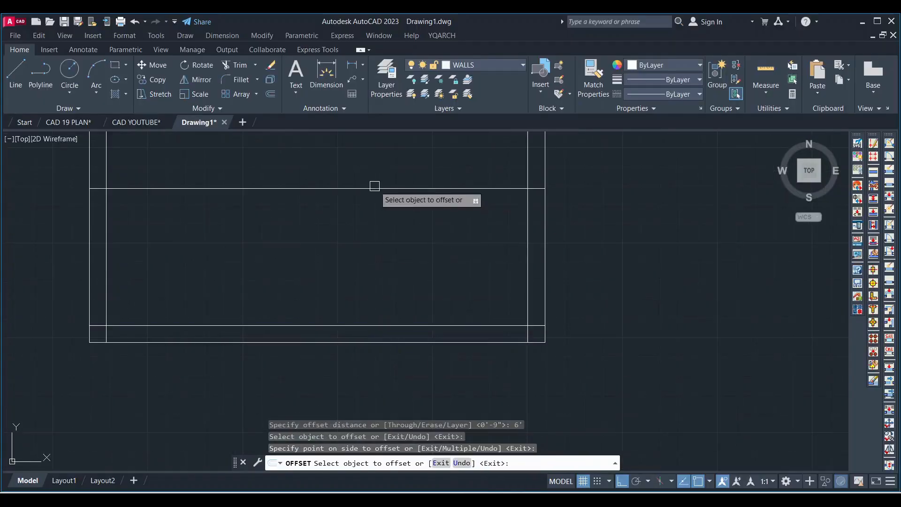
# Step: Offset the new horizontal line above the staircase area 9" upward to form the cross wall
pyautogui.scroll(-4, 422, 284)
pyautogui.click(416, 314)
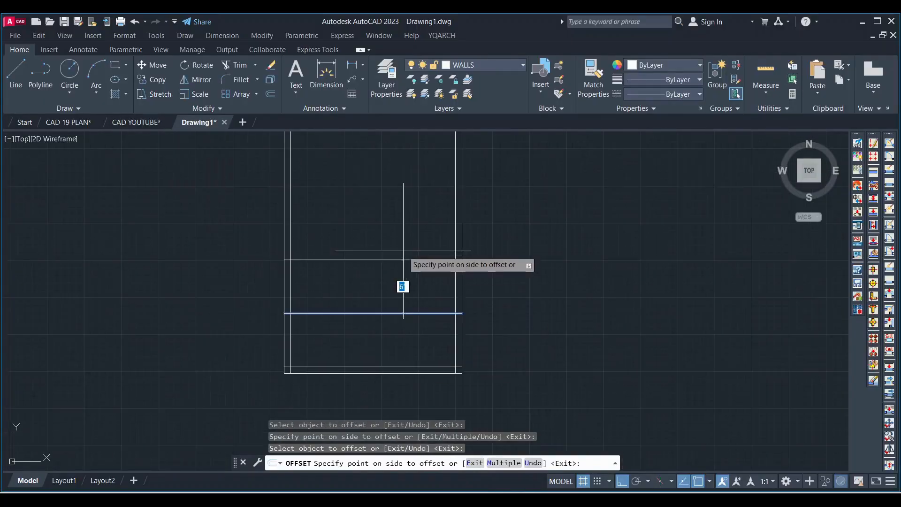
pyautogui.write('9')
pyautogui.press('Return')
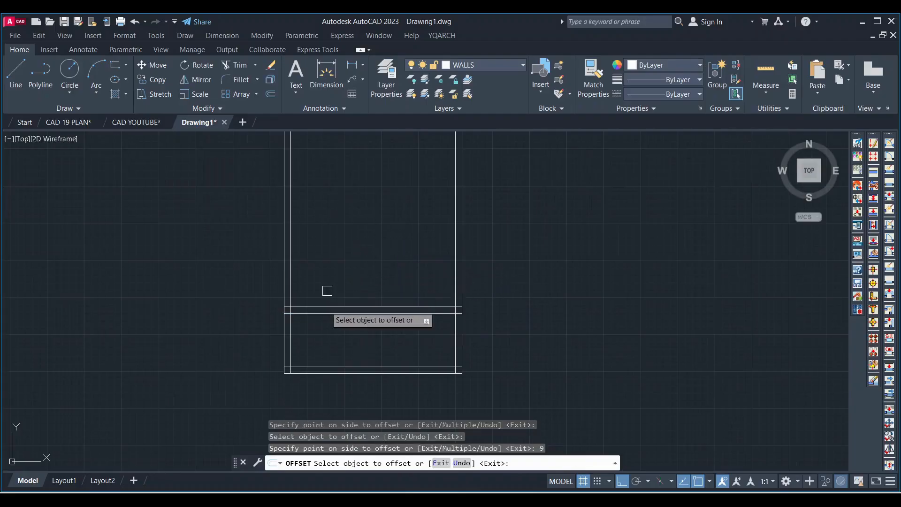
# Step: Offset the inner line of the right wall 3' to the left for the stair landing edge
pyautogui.scroll(4, 450, 335)
pyautogui.click(461, 317)
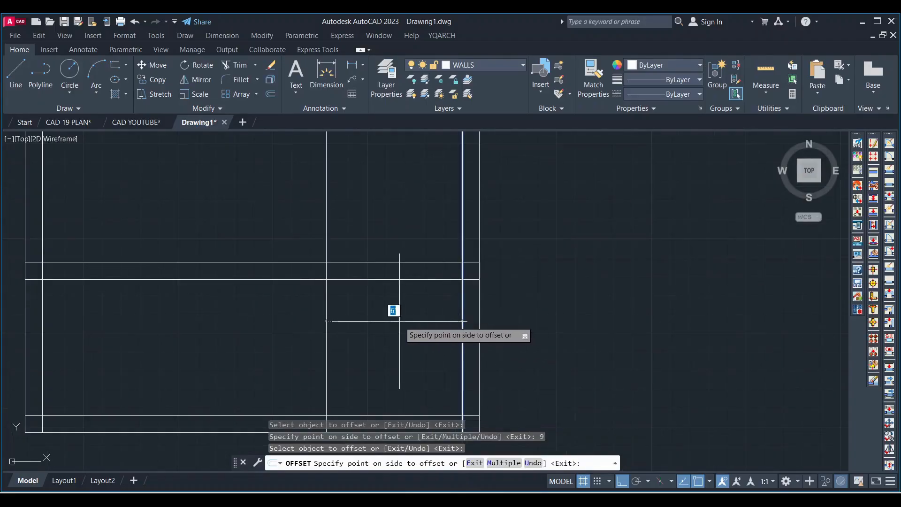
pyautogui.write("3'")
pyautogui.press('Return')
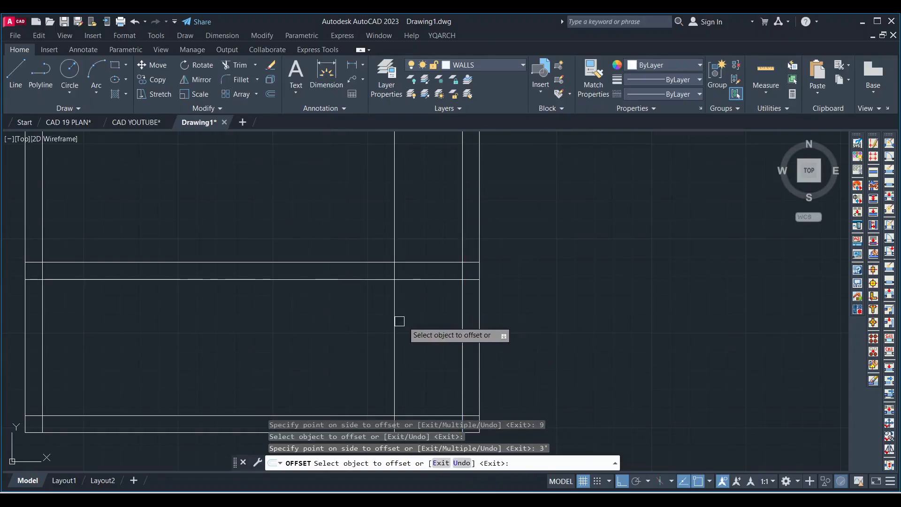
# Step: Offset the inner line of the bottom wall 3' upward to divide the stair flights and end the Offset command
pyautogui.scroll(-2, 447, 368)
pyautogui.scroll(2, 431, 386)
pyautogui.click(431, 388)
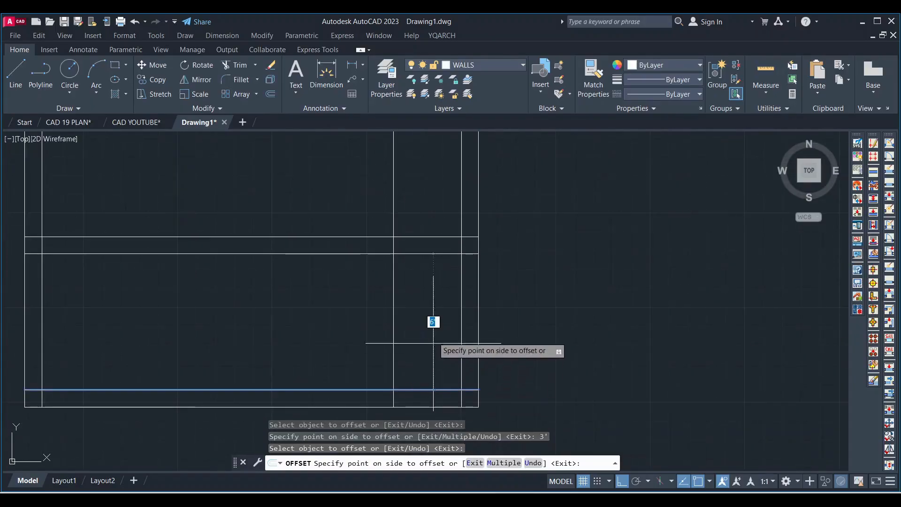
pyautogui.click(436, 323)
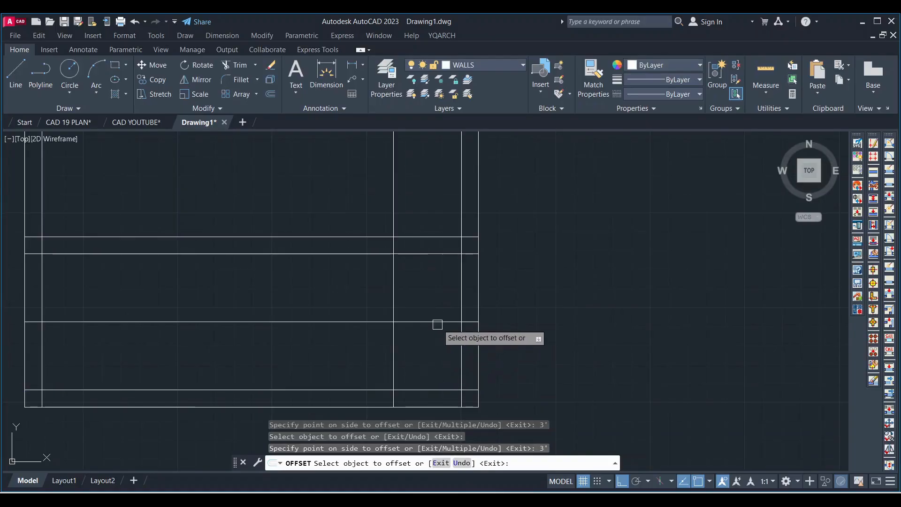
pyautogui.scroll(-2, 460, 307)
pyautogui.press('Escape')
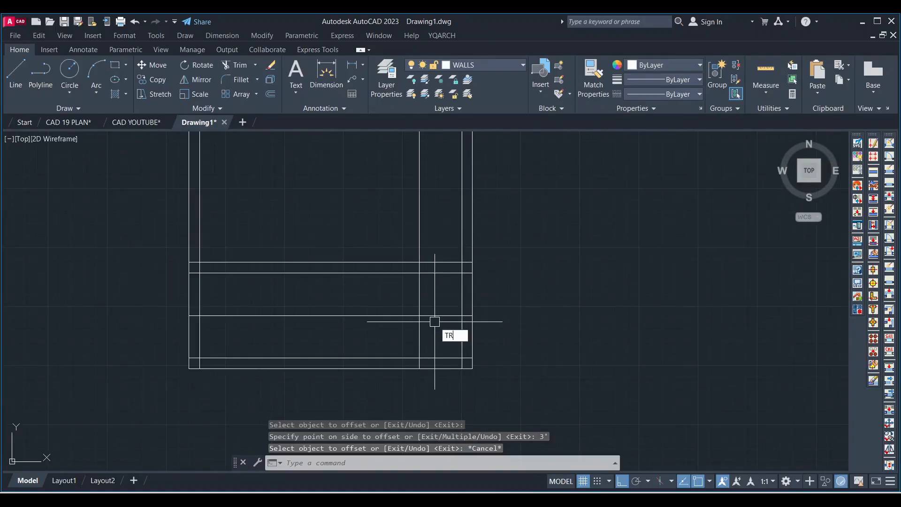
# Step: Trim the vertical landing line where it crosses the 9" cross wall above the staircase
pyautogui.write('TR')
pyautogui.press('Return')
pyautogui.press('Return')
pyautogui.scroll(5, 423, 291)
pyautogui.click(423, 300)
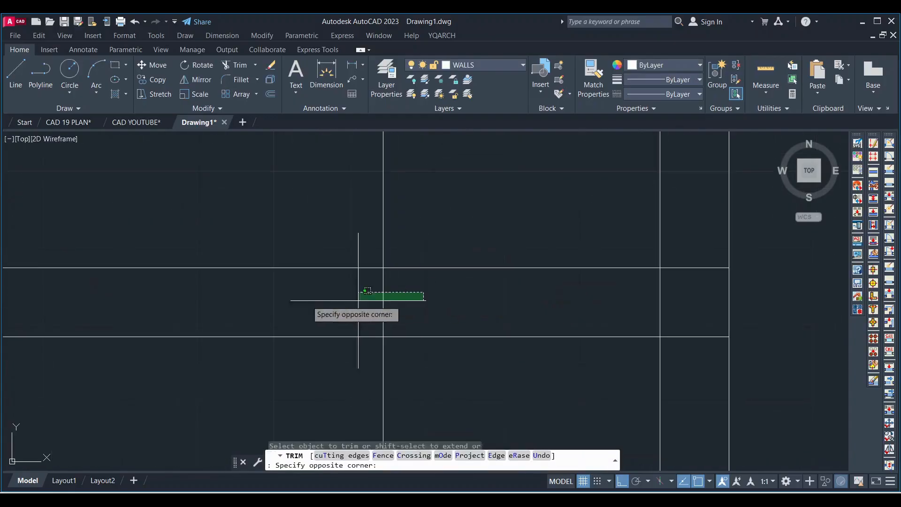
pyautogui.click(367, 290)
pyautogui.scroll(-3, 412, 304)
pyautogui.press('Escape')
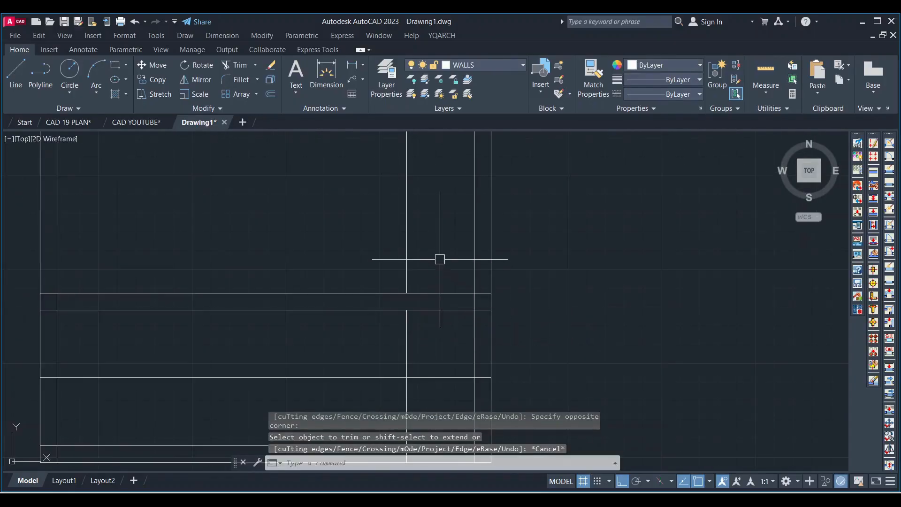
# Step: Erase the leftover part of the landing line above the cross wall
pyautogui.click(432, 241)
pyautogui.click(329, 204)
pyautogui.press('Delete')
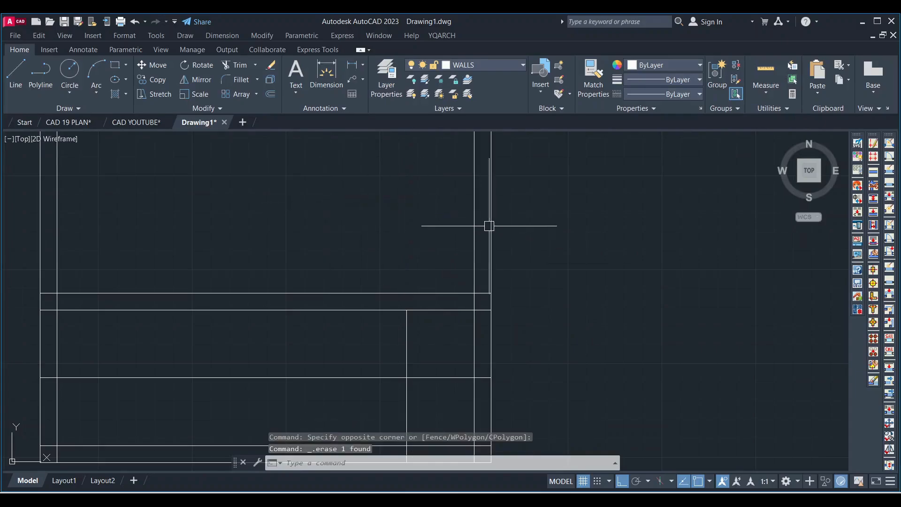
pyautogui.scroll(-2, 486, 244)
pyautogui.scroll(2, 469, 347)
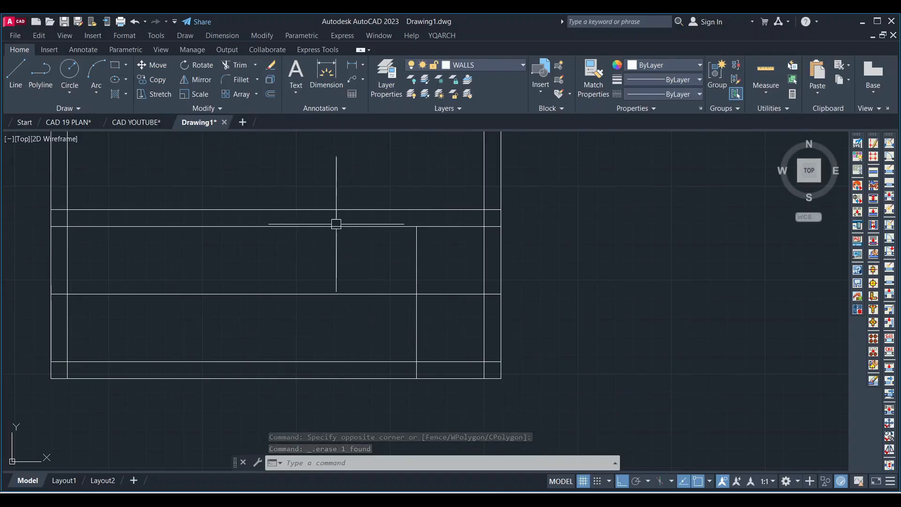
# Step: Switch to the CAD 19 PLAN drawing and examine the stair tread spacing and the diagonal landing lines
pyautogui.click(75, 123)
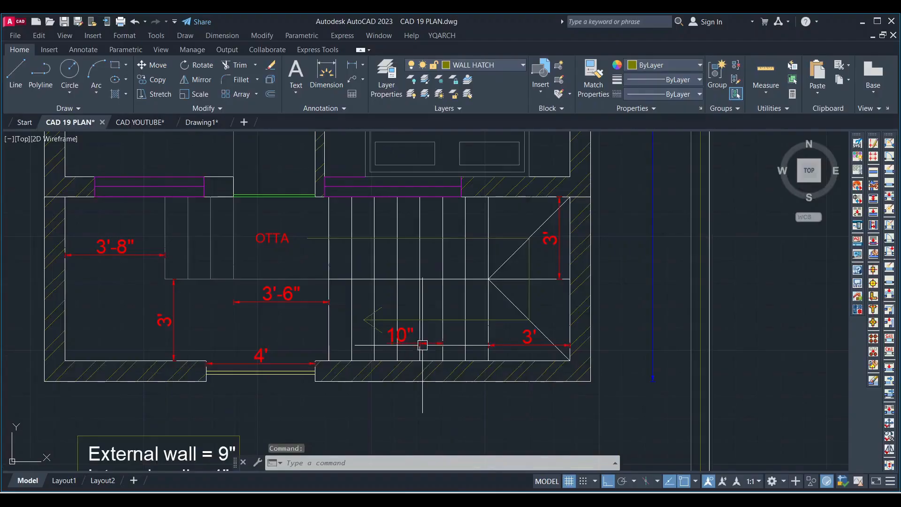
pyautogui.scroll(2, 423, 345)
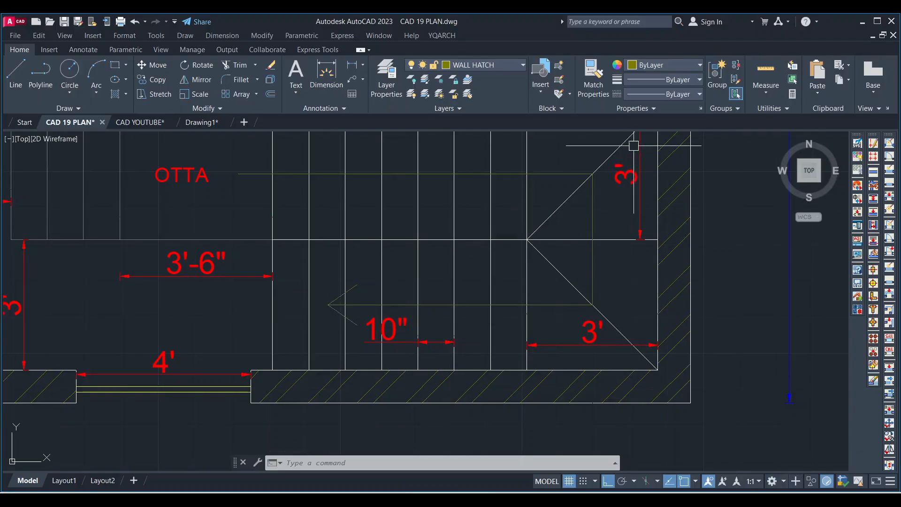
pyautogui.scroll(-2, 500, 279)
pyautogui.moveTo(499, 283); pyautogui.dragTo(496, 296, button='middle')
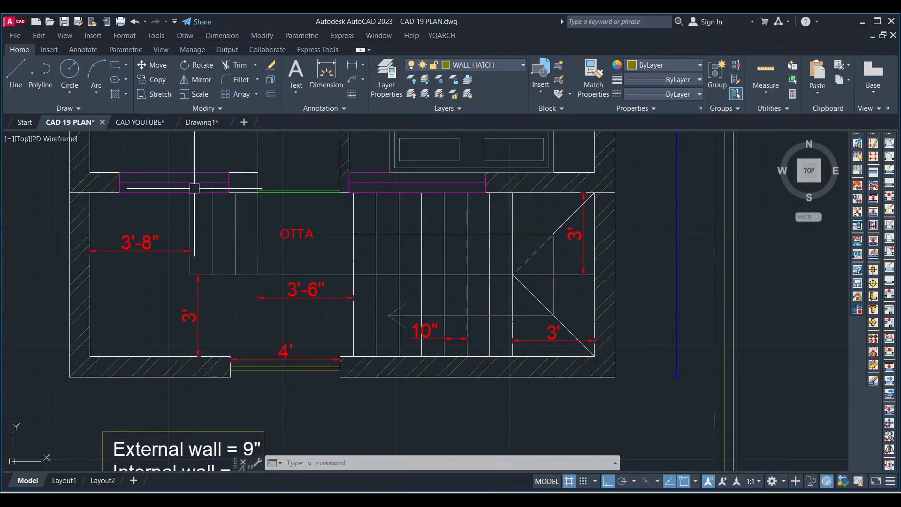
# Step: Return to Drawing1 and offset the landing line leftward seven times in succession at 10" spacing to create the stair treads
pyautogui.click(201, 122)
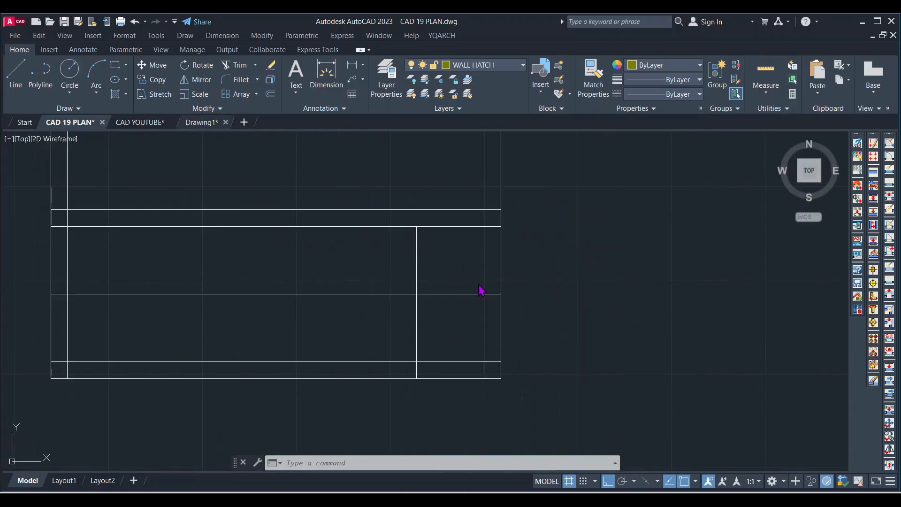
pyautogui.write('o')
pyautogui.press('Return')
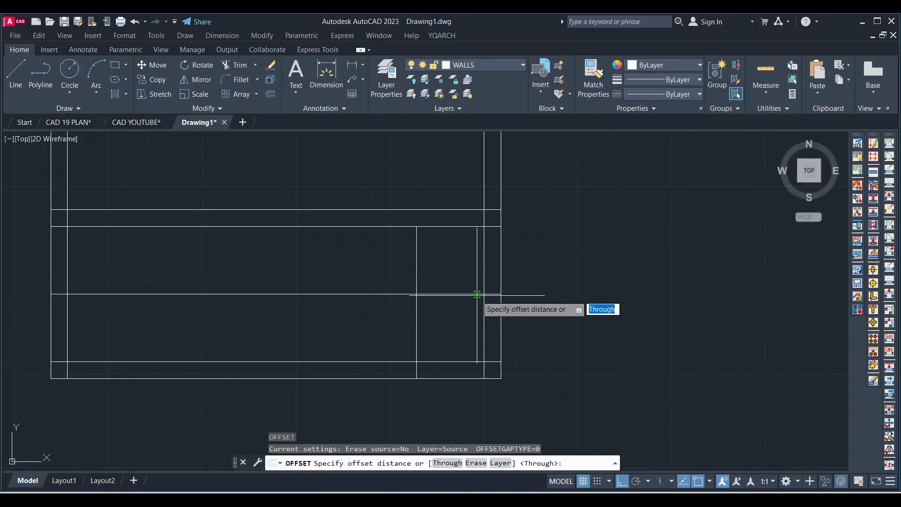
pyautogui.write('10')
pyautogui.press('Return')
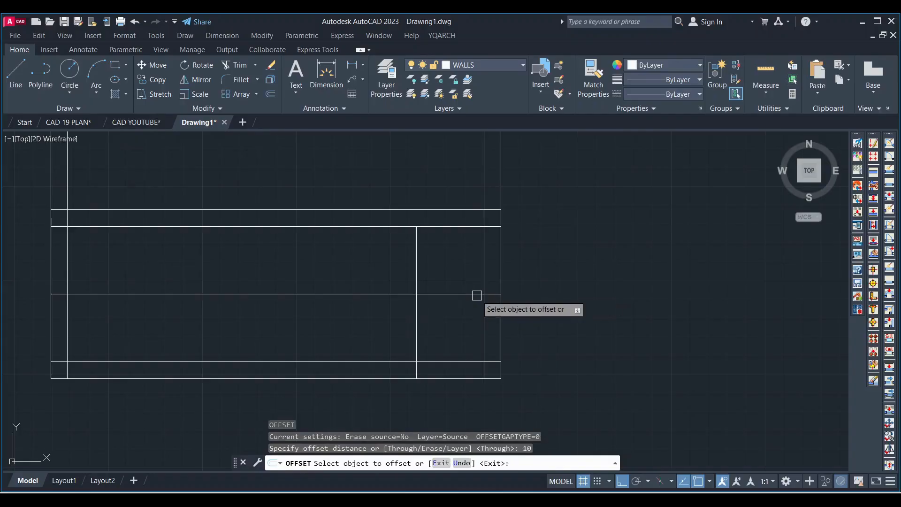
pyautogui.click(416, 316)
pyautogui.click(364, 309)
pyautogui.click(400, 312)
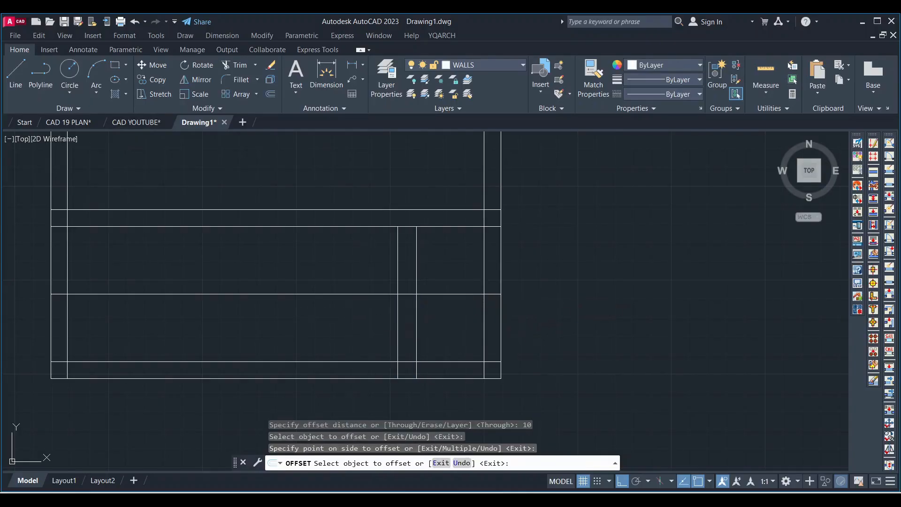
pyautogui.click(338, 308)
pyautogui.click(376, 307)
pyautogui.click(328, 310)
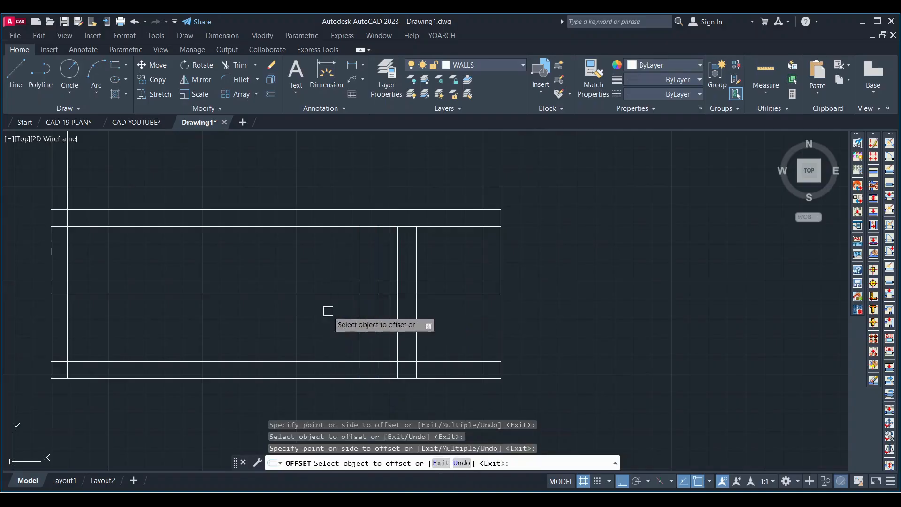
pyautogui.click(362, 307)
pyautogui.click(287, 310)
pyautogui.click(342, 311)
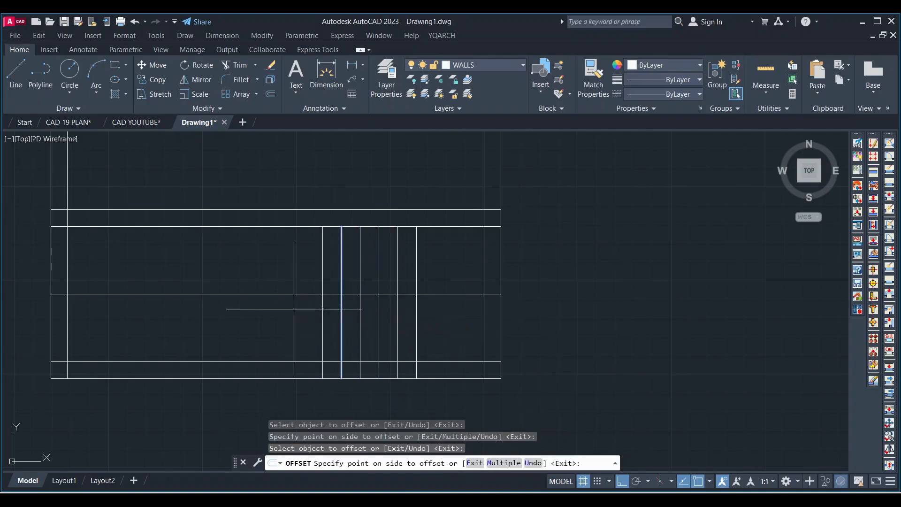
pyautogui.click(302, 309)
pyautogui.click(323, 310)
pyautogui.click(273, 303)
pyautogui.click(304, 305)
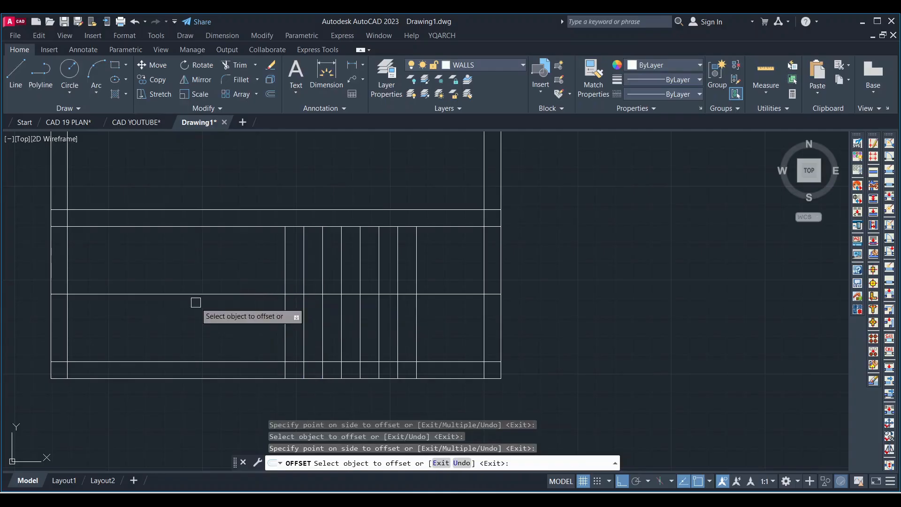
pyautogui.click(199, 308)
pyautogui.press('Escape')
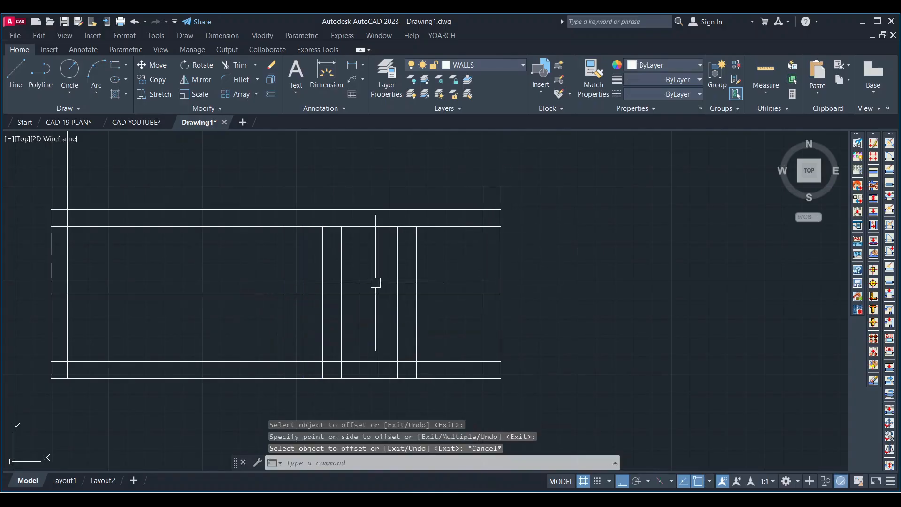
# Step: Draw a diagonal line from the landing's inner upper-right wall corner to the intersection of the landing and flight-dividing lines
pyautogui.write('l')
pyautogui.press('Return')
pyautogui.scroll(2, 510, 250)
pyautogui.click(469, 211)
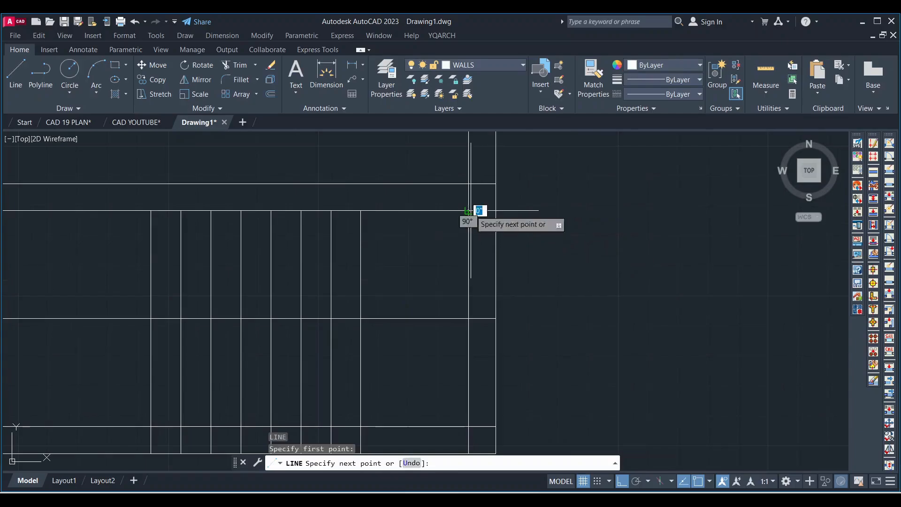
pyautogui.click(361, 318)
pyautogui.press('Return')
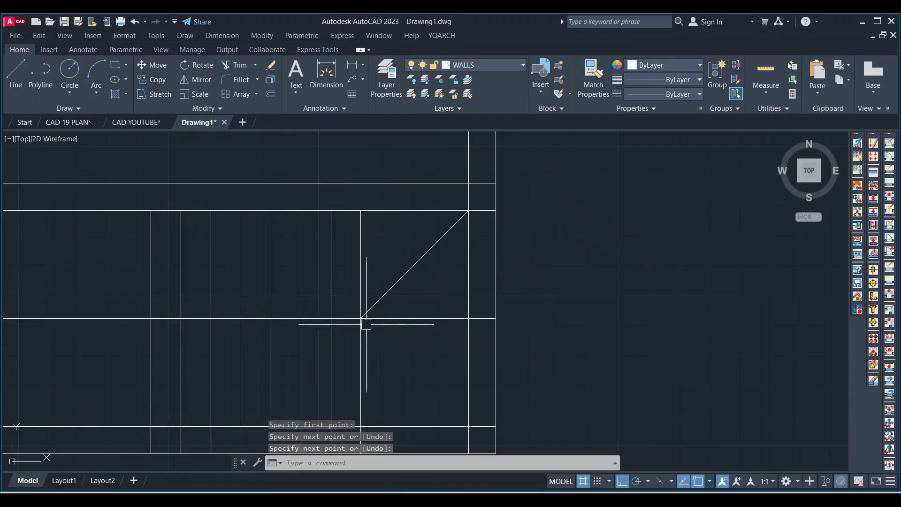
# Step: Draw a second diagonal from the same landing intersection to the inner bottom-right wall corner
pyautogui.press('Return')
pyautogui.click(361, 318)
pyautogui.scroll(-2, 381, 303)
pyautogui.scroll(2, 415, 371)
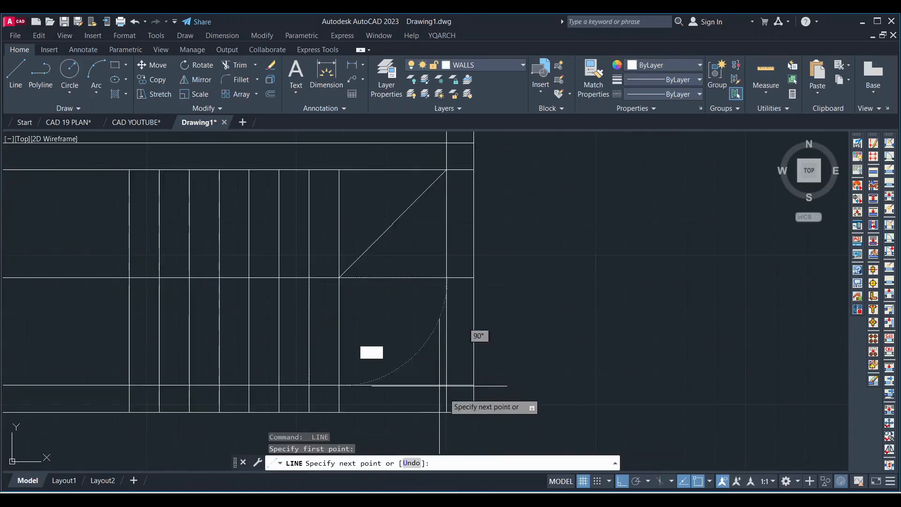
pyautogui.click(447, 385)
pyautogui.press('Escape')
pyautogui.scroll(-2, 495, 334)
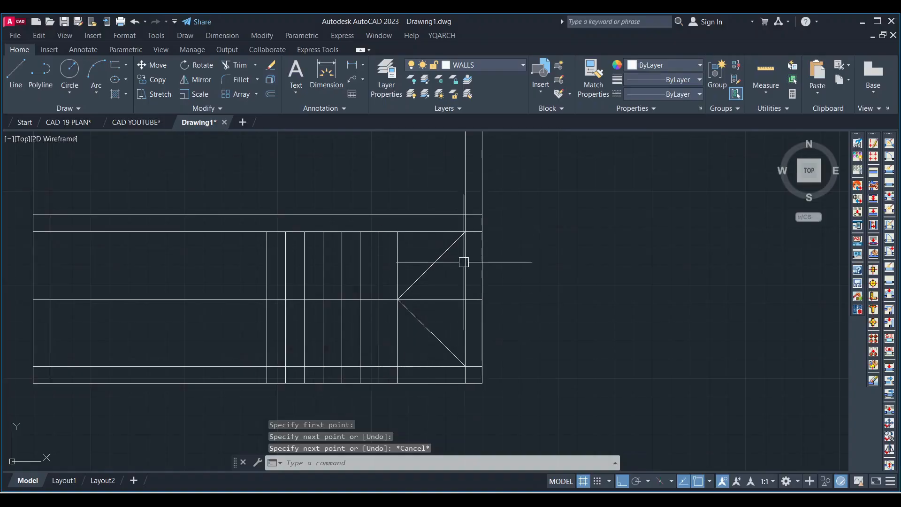
# Step: Trim the stair treads, landing line and inner east wall line back to the south wall's inner line
pyautogui.write('TR')
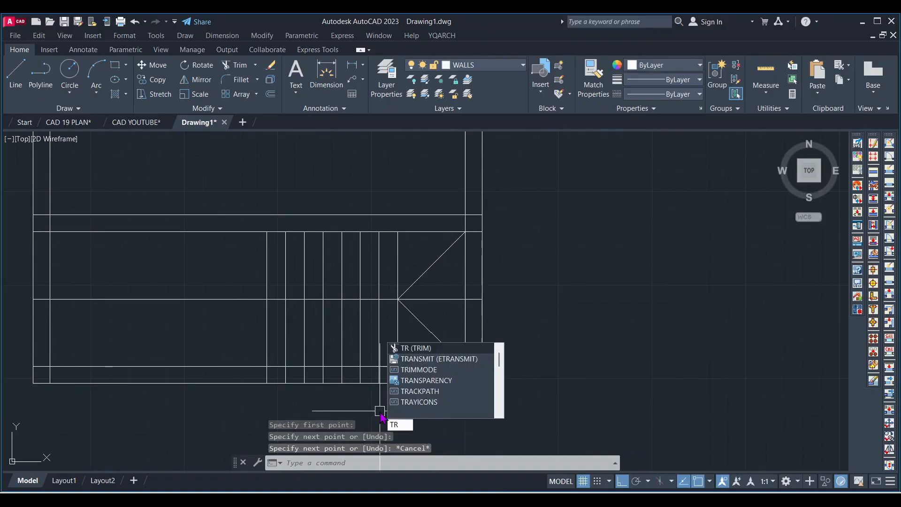
pyautogui.press('Return')
pyautogui.press('Return')
pyautogui.scroll(3, 468, 366)
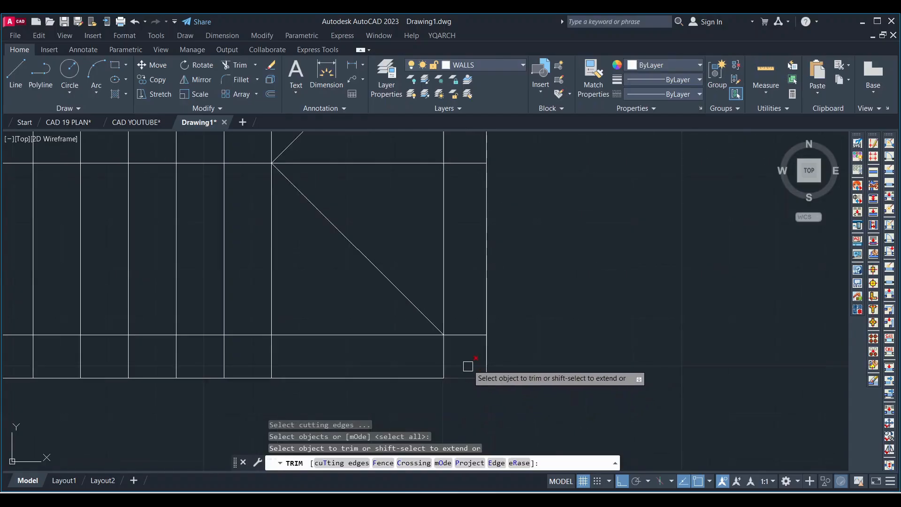
pyautogui.click(468, 362)
pyautogui.scroll(-3, 446, 353)
pyautogui.scroll(3, 267, 351)
pyautogui.click(316, 364)
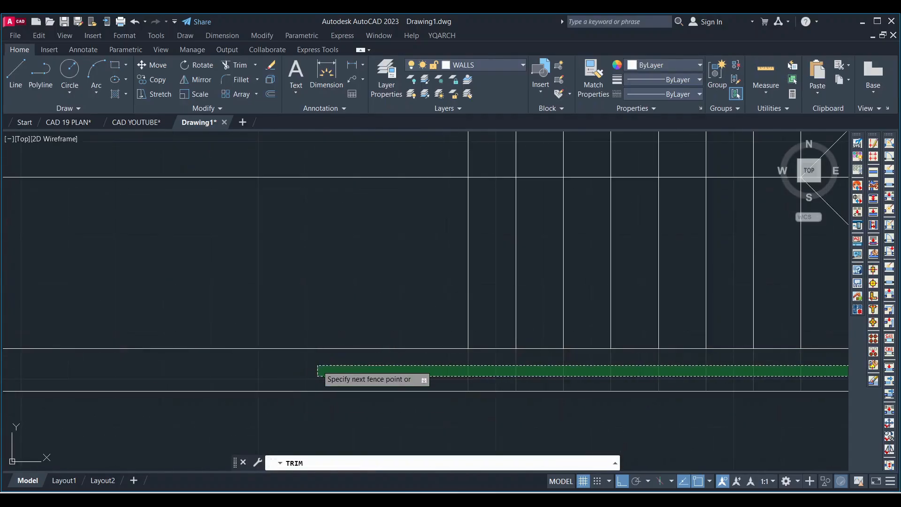
pyautogui.scroll(-4, 279, 365)
pyautogui.scroll(6, 347, 364)
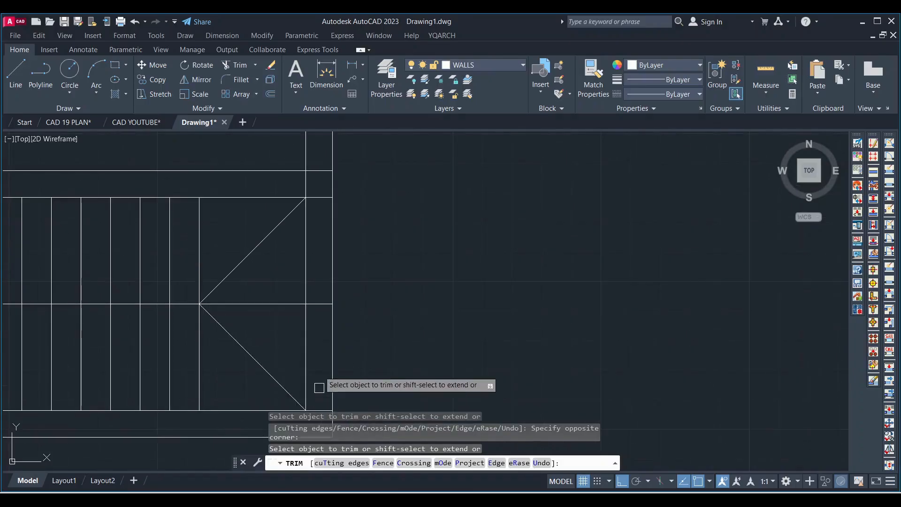
pyautogui.hotkey('ctrl', 'z')
pyautogui.scroll(-4, 330, 325)
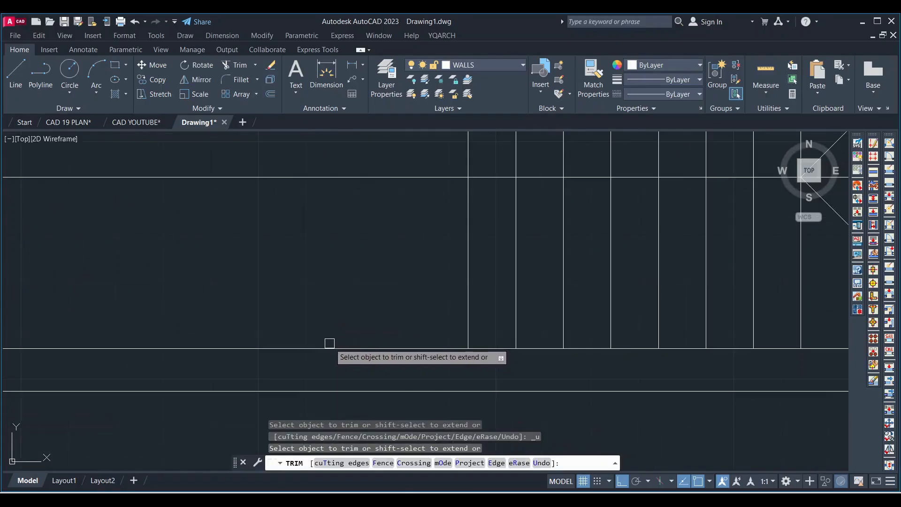
# Step: Trim the flight-dividing line at the inner east wall and clear the overlapping wall lines at the stair's two east corners
pyautogui.scroll(4, 539, 296)
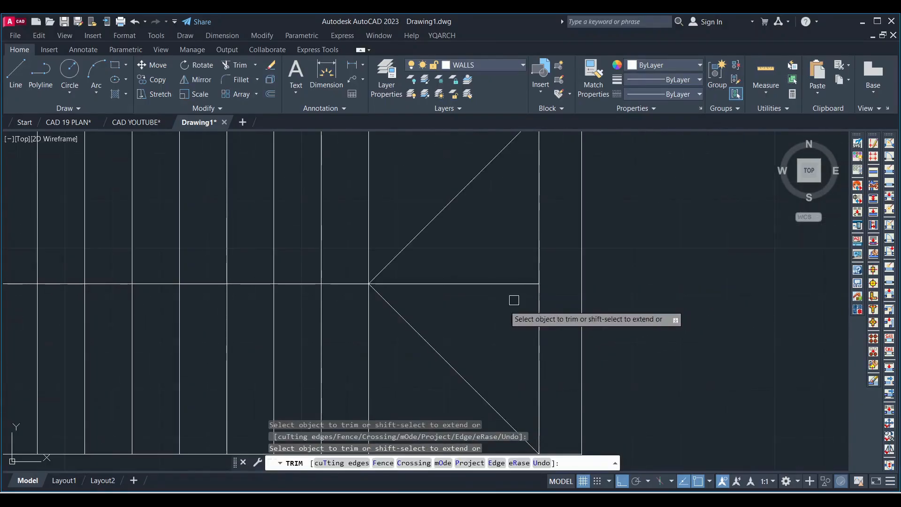
pyautogui.scroll(-2, 497, 310)
pyautogui.scroll(4, 503, 224)
pyautogui.click(505, 283)
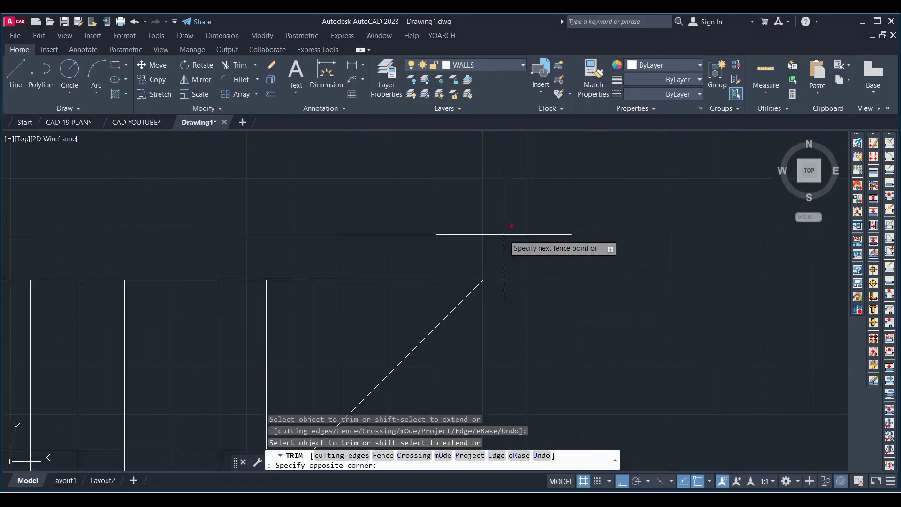
pyautogui.click(502, 264)
pyautogui.click(424, 251)
pyautogui.scroll(-4, 478, 236)
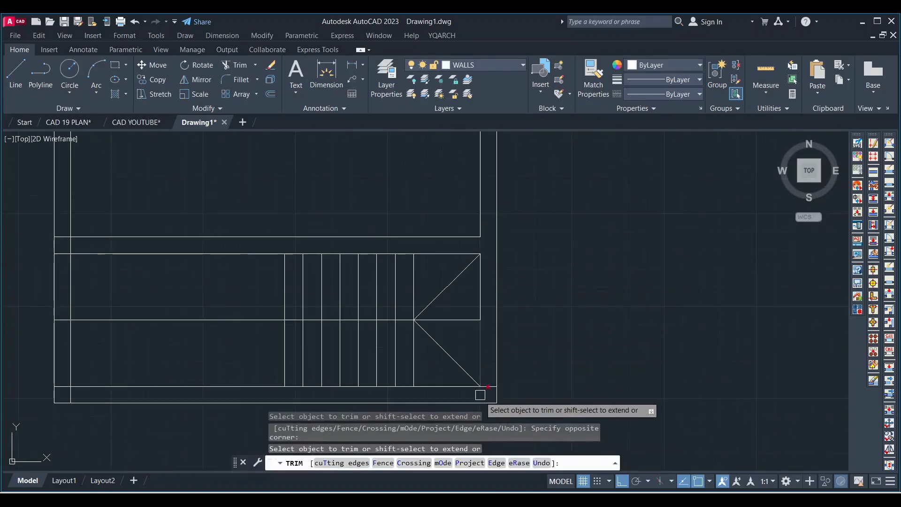
pyautogui.scroll(6, 480, 396)
pyautogui.click(517, 355)
pyautogui.scroll(-6, 517, 355)
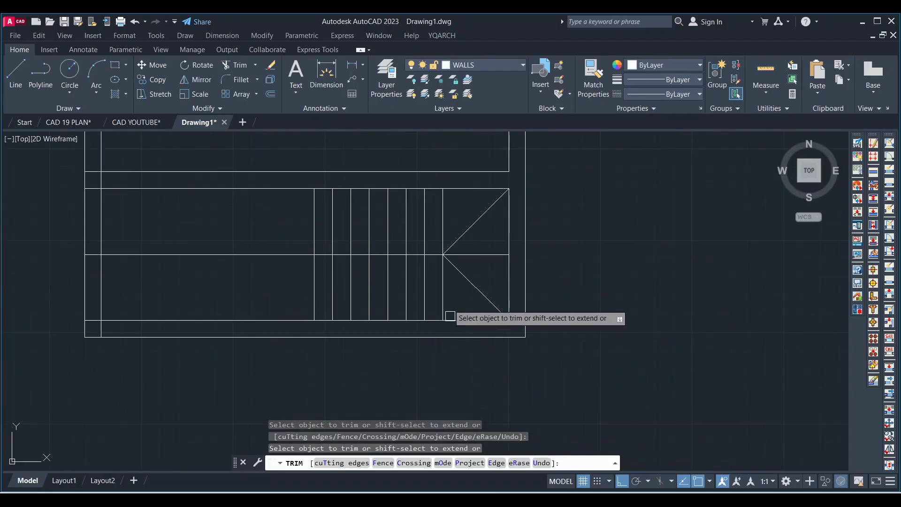
# Step: Trim the flight-dividing line between the inner west wall and the westernmost tread
pyautogui.click(290, 255)
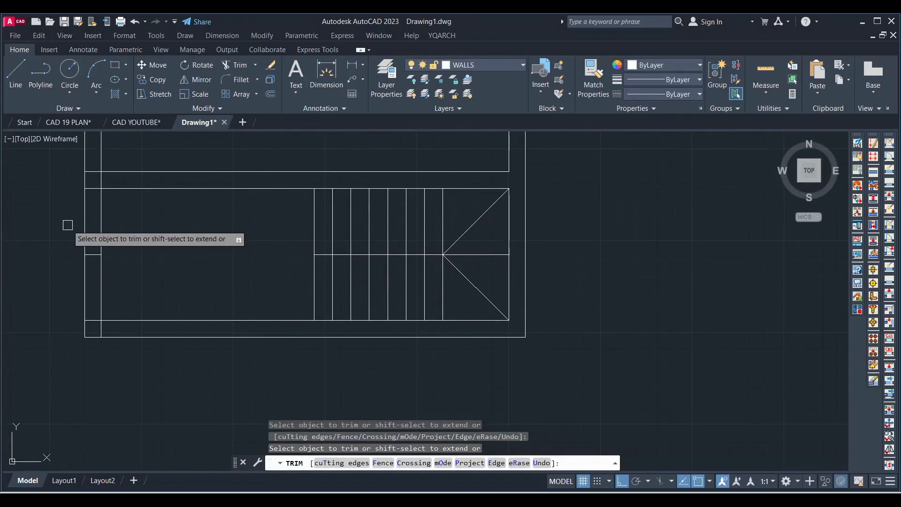
pyautogui.scroll(2, 101, 247)
pyautogui.press('Escape')
pyautogui.scroll(-2, 421, 320)
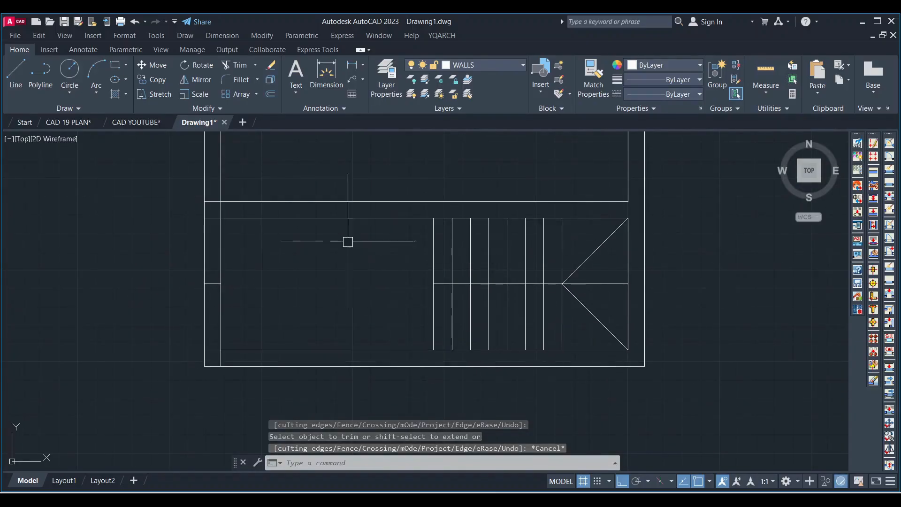
# Step: Check the entrance gap in CAD 19 PLAN, and in Drawing1 offset the westernmost tread line 3'6" to the west
pyautogui.click(68, 122)
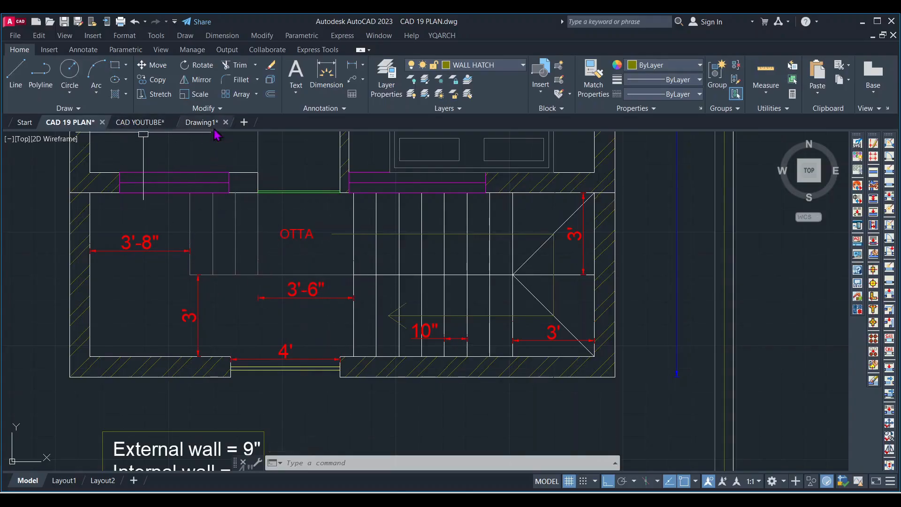
pyautogui.click(201, 123)
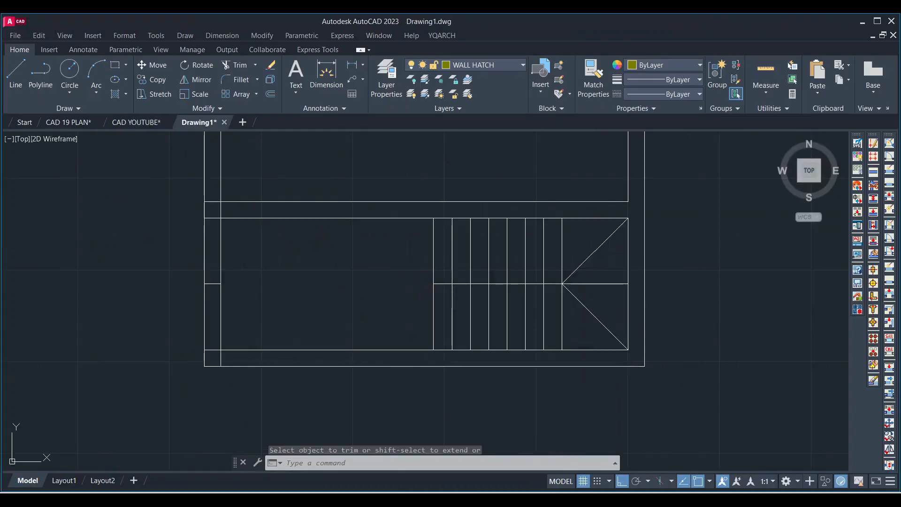
pyautogui.write('o')
pyautogui.press('Return')
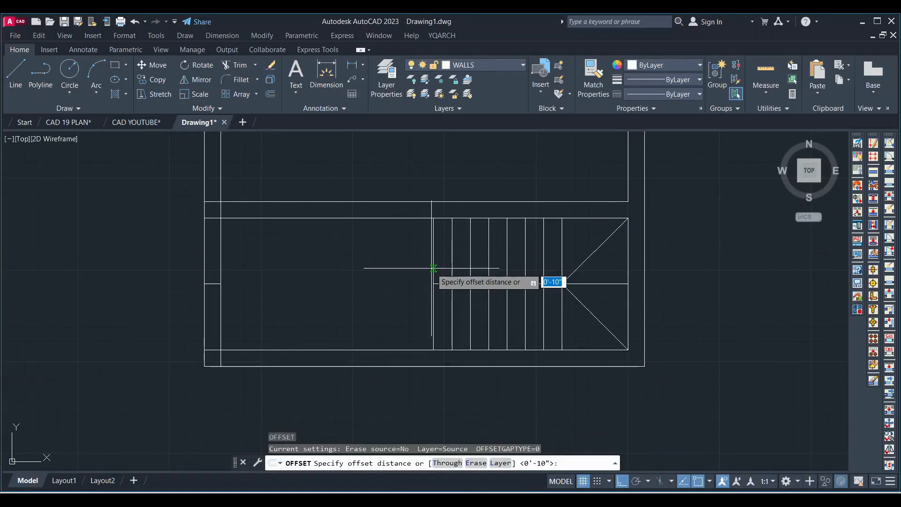
pyautogui.write("3'6")
pyautogui.press('Return')
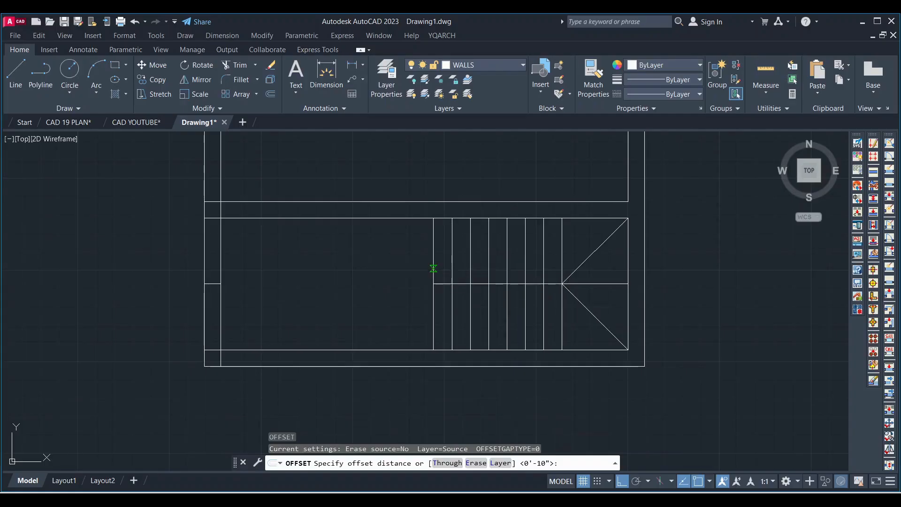
pyautogui.click(432, 268)
pyautogui.click(338, 264)
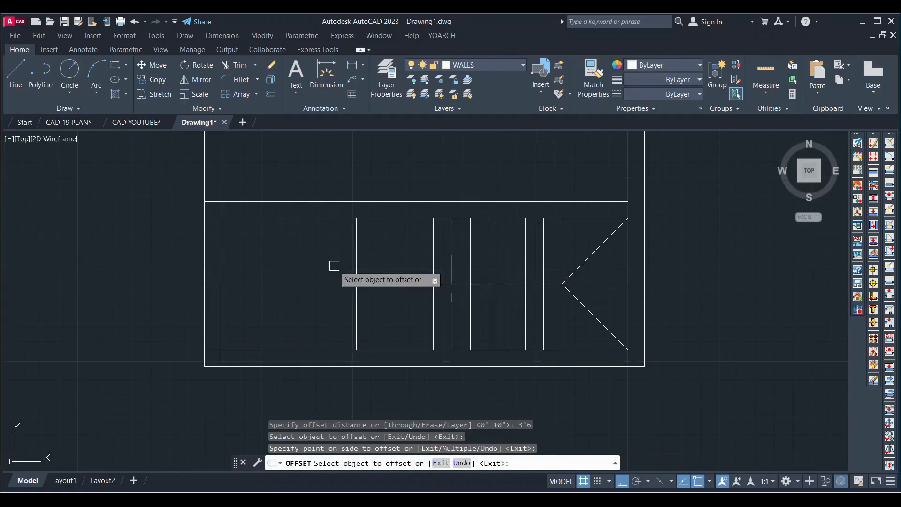
pyautogui.click(390, 219)
pyautogui.press('Escape')
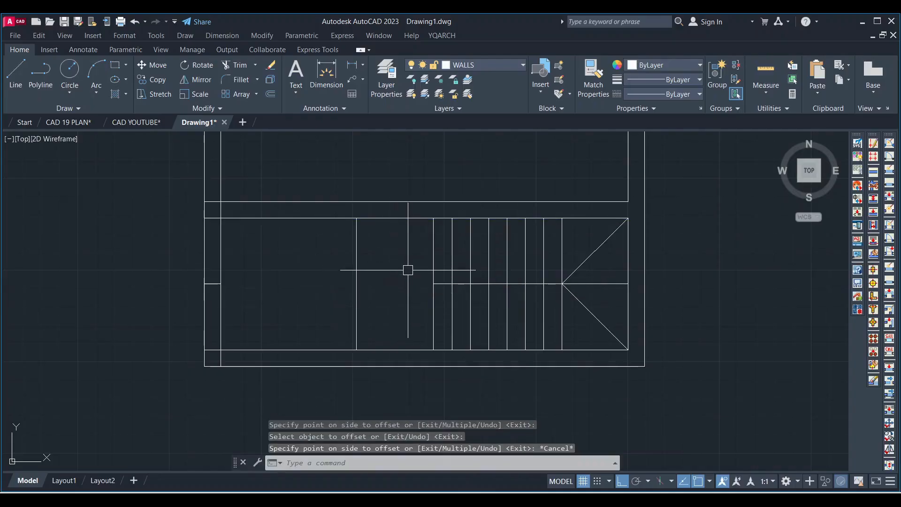
# Step: Draw a line extending the flight-dividing line from the westernmost full-height tread to the new offset line
pyautogui.scroll(2, 408, 268)
pyautogui.write('l')
pyautogui.press('Return')
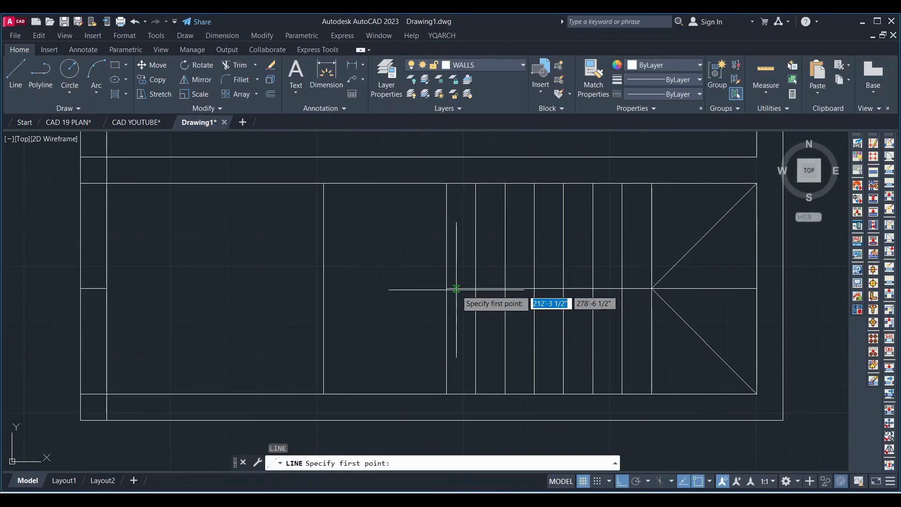
pyautogui.click(446, 288)
pyautogui.click(324, 289)
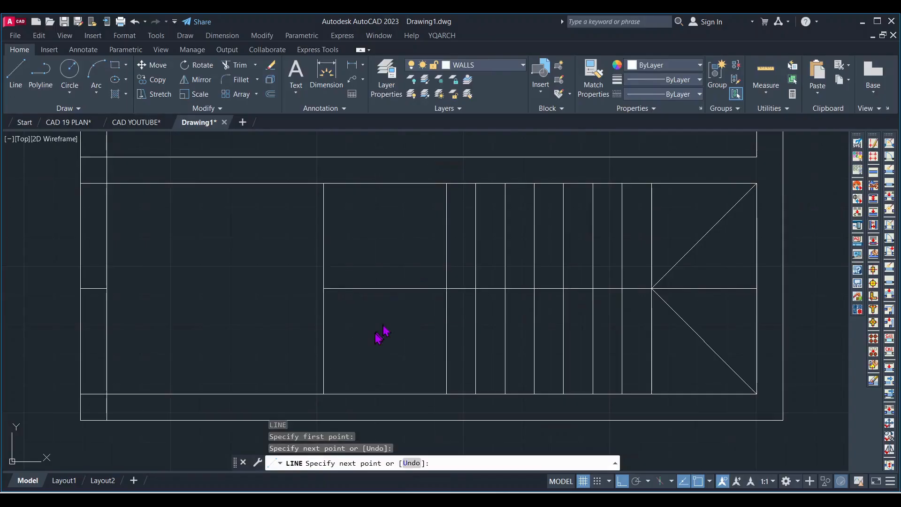
pyautogui.press('Escape')
# Step: Trim the half of the new offset line that lies below the flight-dividing line
pyautogui.write('TR')
pyautogui.press('Return')
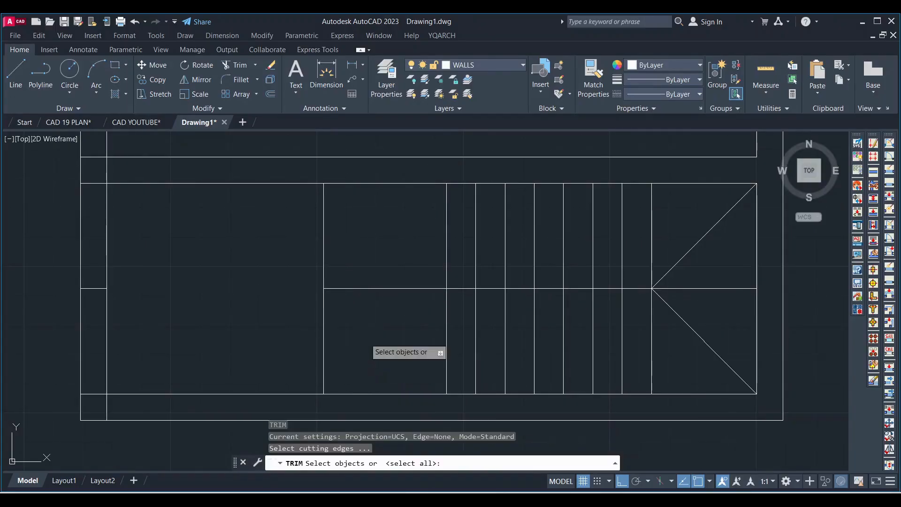
pyautogui.press('Return')
pyautogui.click(281, 329)
pyautogui.press('Escape')
# Step: Offset the shortened line to the west three times in succession at 10" spacing to create the lower steps
pyautogui.write('o')
pyautogui.press('Return')
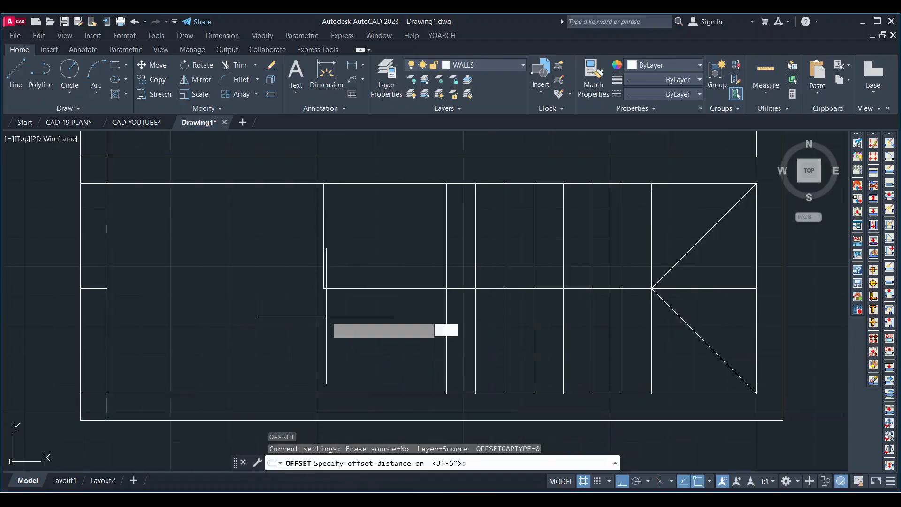
pyautogui.write('10')
pyautogui.press('Return')
pyautogui.click(323, 246)
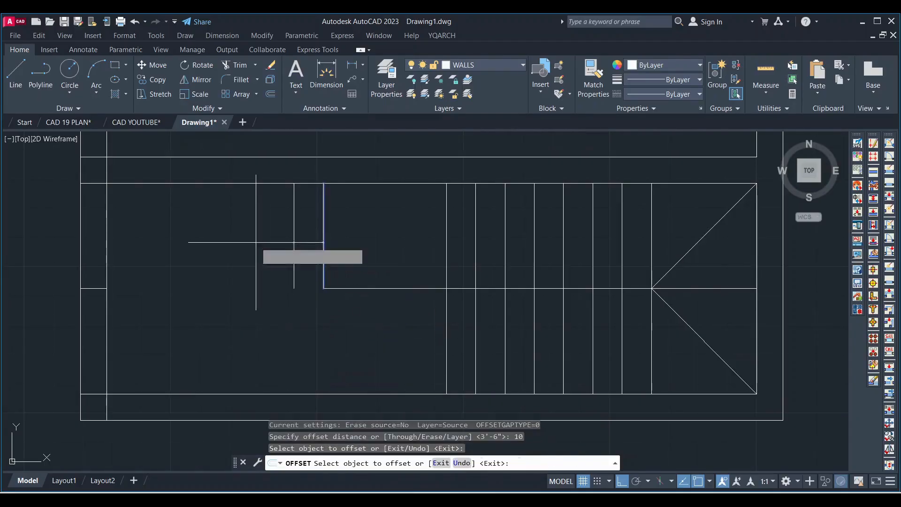
pyautogui.click(253, 248)
pyautogui.click(294, 235)
pyautogui.click(232, 233)
pyautogui.click(265, 230)
pyautogui.click(233, 267)
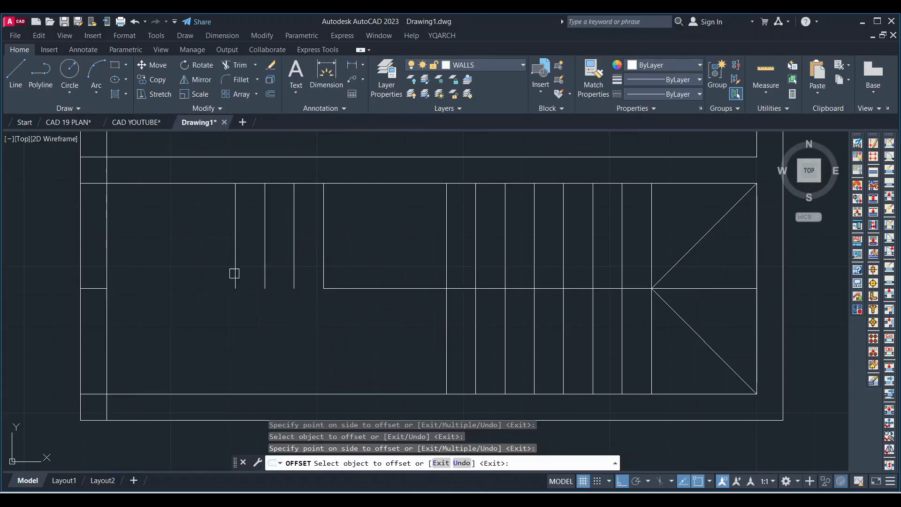
pyautogui.press('Escape')
# Step: Stretch the west end of the added dividing line to the lower end of the westernmost step line
pyautogui.click(373, 288)
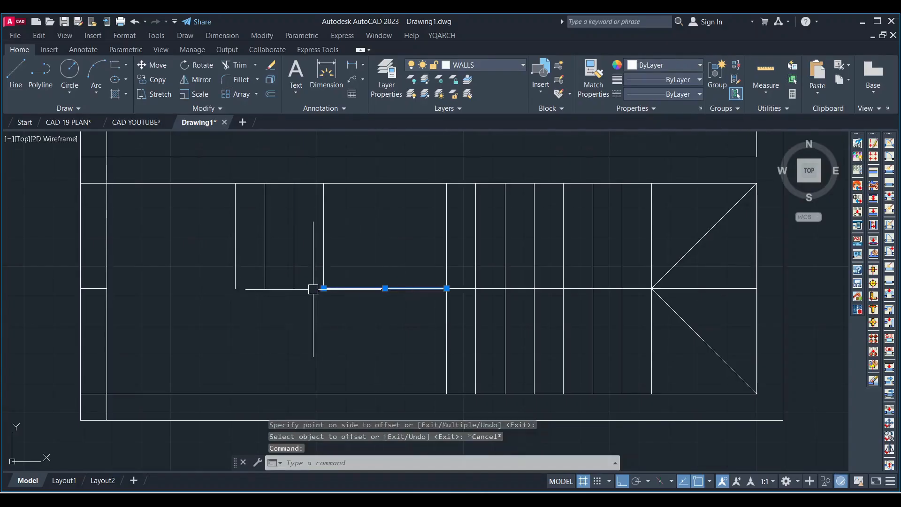
pyautogui.click(323, 288)
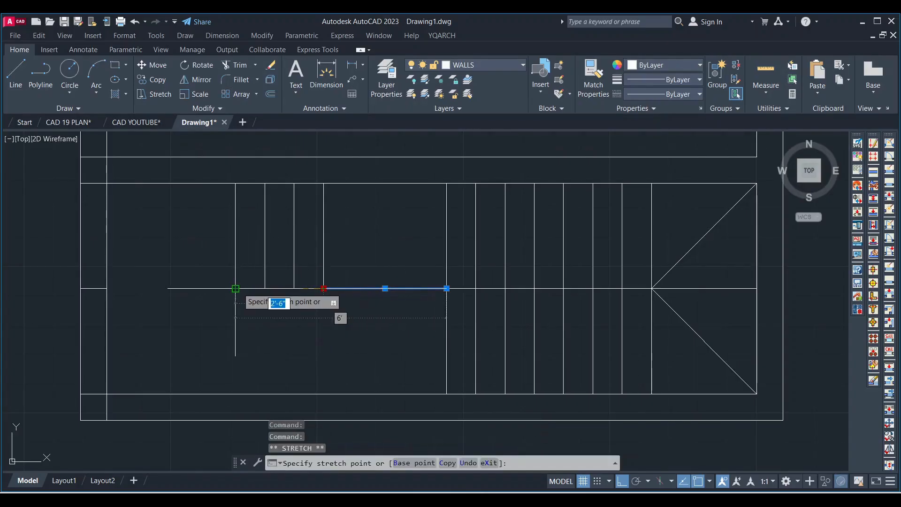
pyautogui.press('Escape')
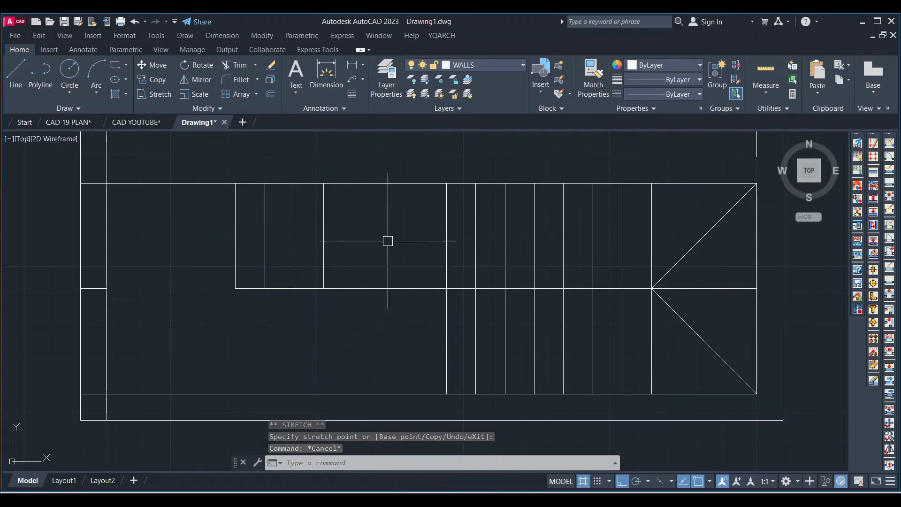
# Step: Review the whole plan, examine the hall's labelled size and interior wall layout in CAD 19 PLAN, and return to Drawing1
pyautogui.scroll(-2, 381, 270)
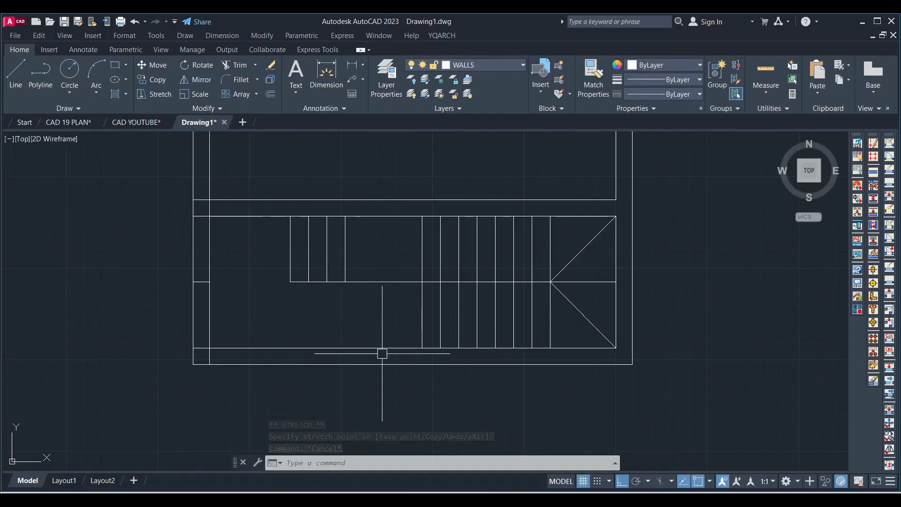
pyautogui.scroll(-4, 312, 342)
pyautogui.moveTo(338, 302); pyautogui.dragTo(350, 390, button='middle')
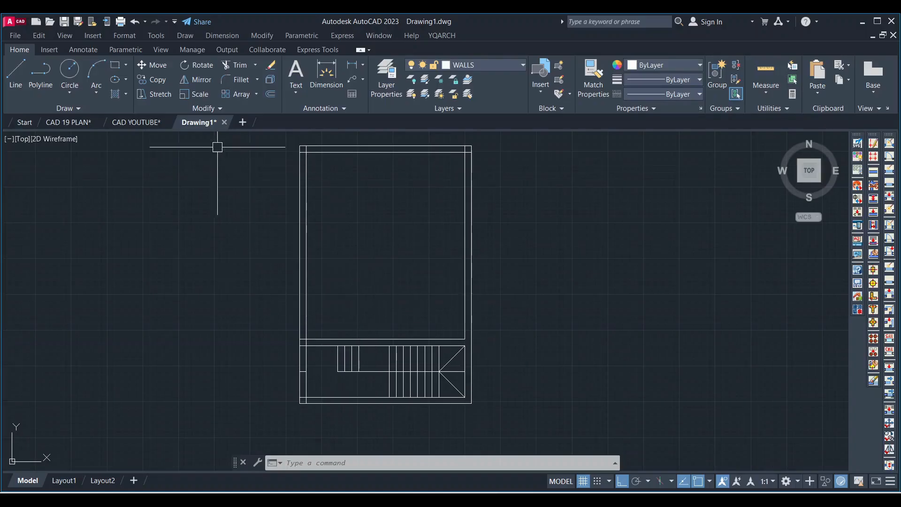
pyautogui.click(135, 123)
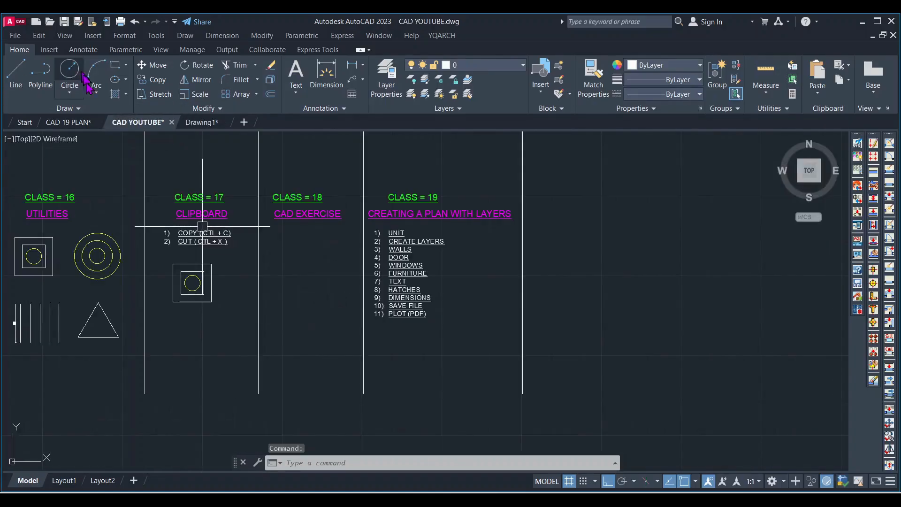
pyautogui.click(81, 123)
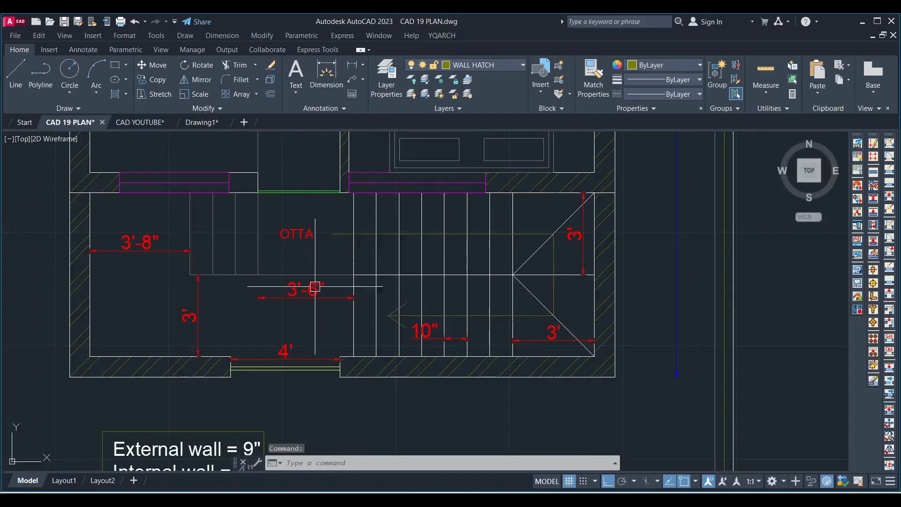
pyautogui.scroll(-5, 295, 380)
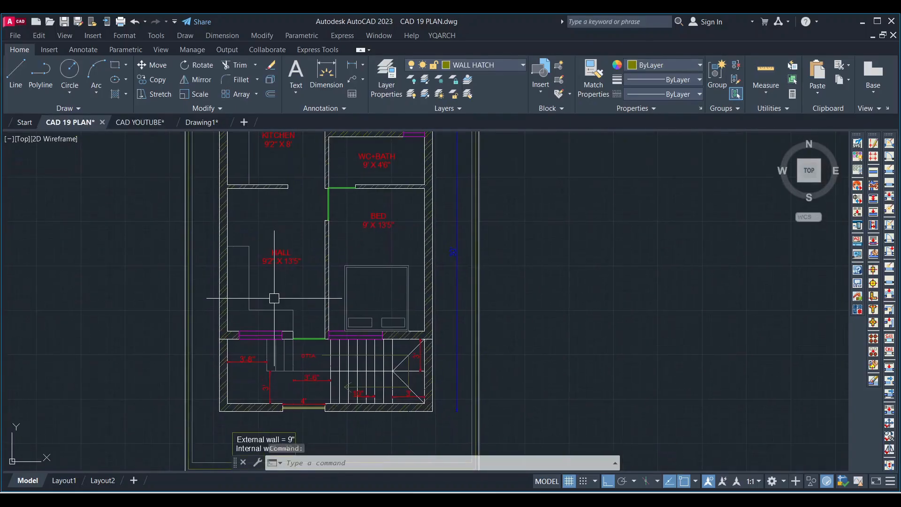
pyautogui.scroll(2, 274, 298)
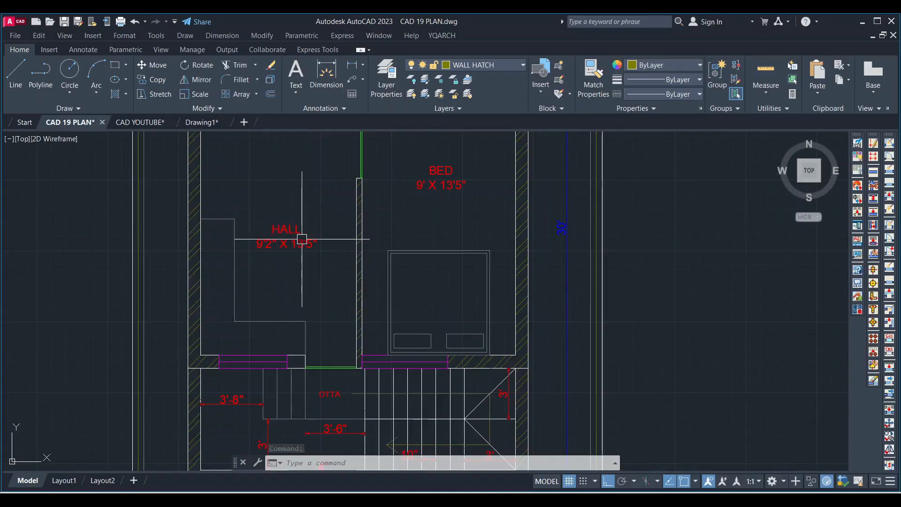
pyautogui.scroll(4, 302, 239)
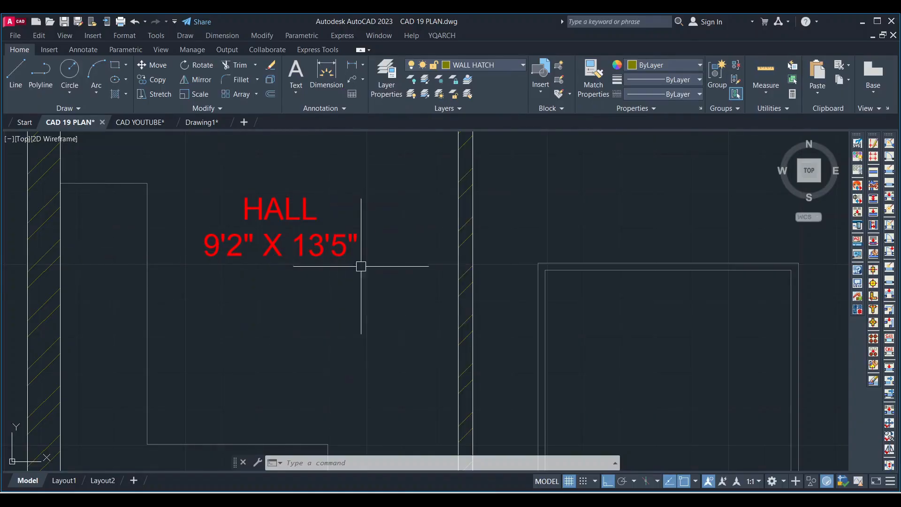
pyautogui.scroll(-2, 313, 231)
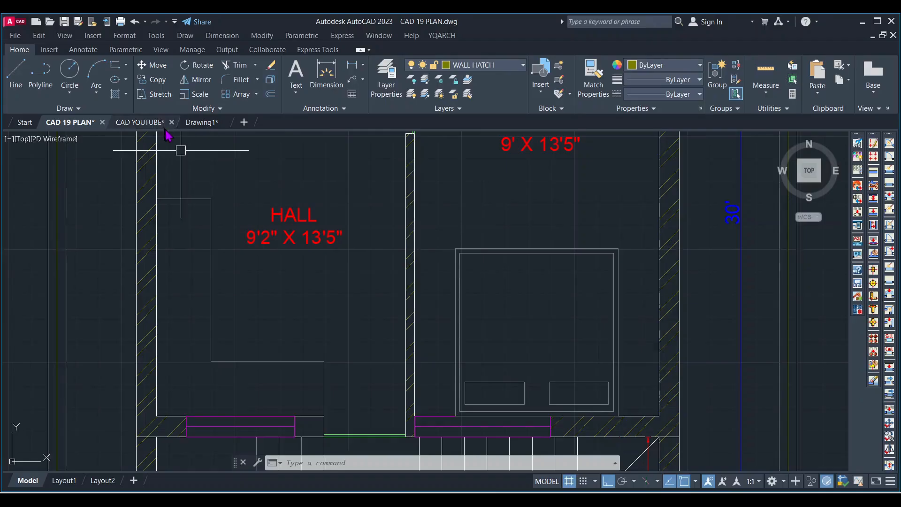
pyautogui.click(201, 122)
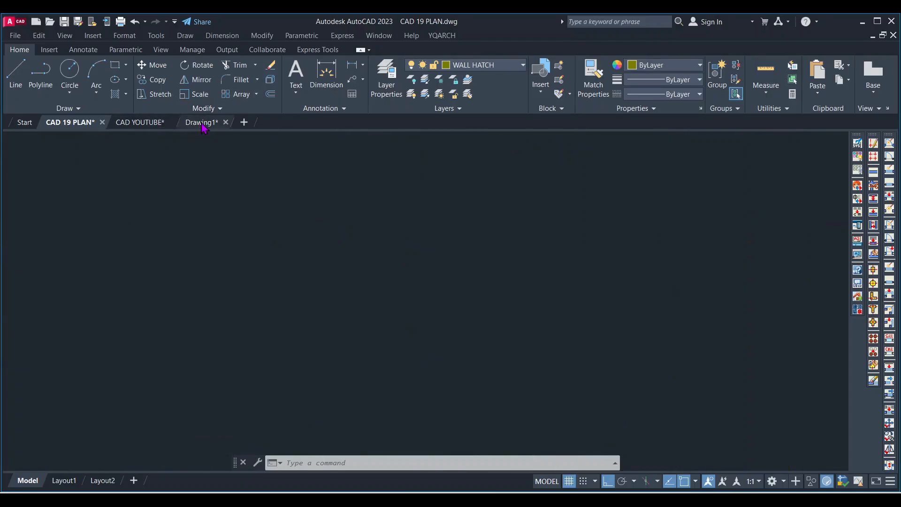
# Step: Offset the west wall's inner line 9'2" to the east, and offset that copy another 4" to form a vertical partition
pyautogui.write('o')
pyautogui.press('Return')
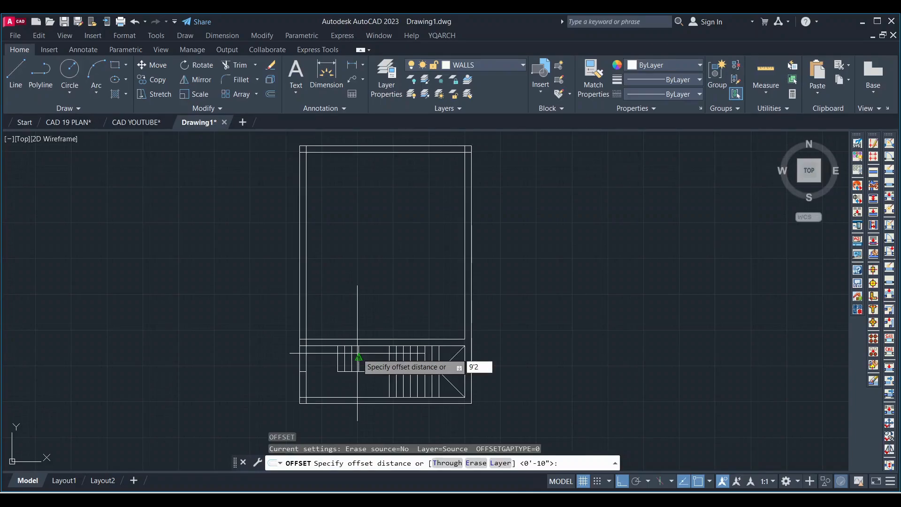
pyautogui.write("9'2")
pyautogui.press('Return')
pyautogui.scroll(4, 326, 296)
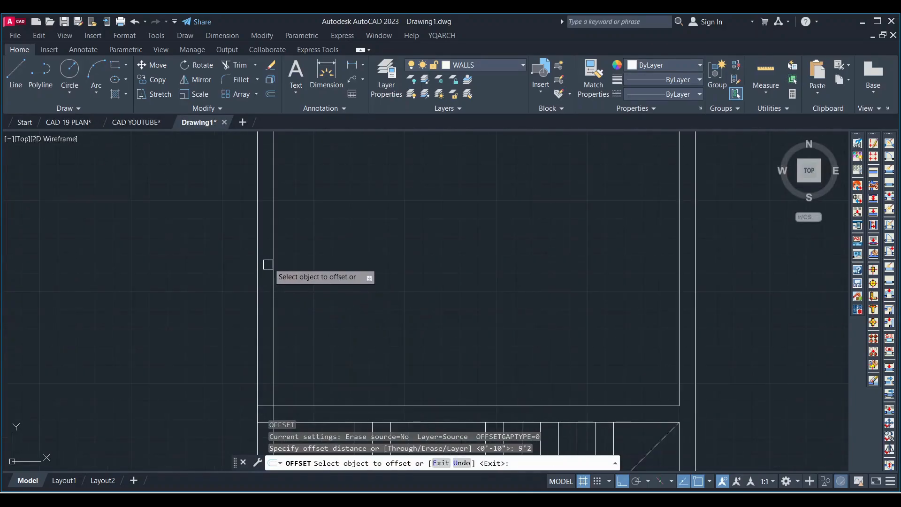
pyautogui.click(270, 261)
pyautogui.click(424, 257)
pyautogui.click(473, 254)
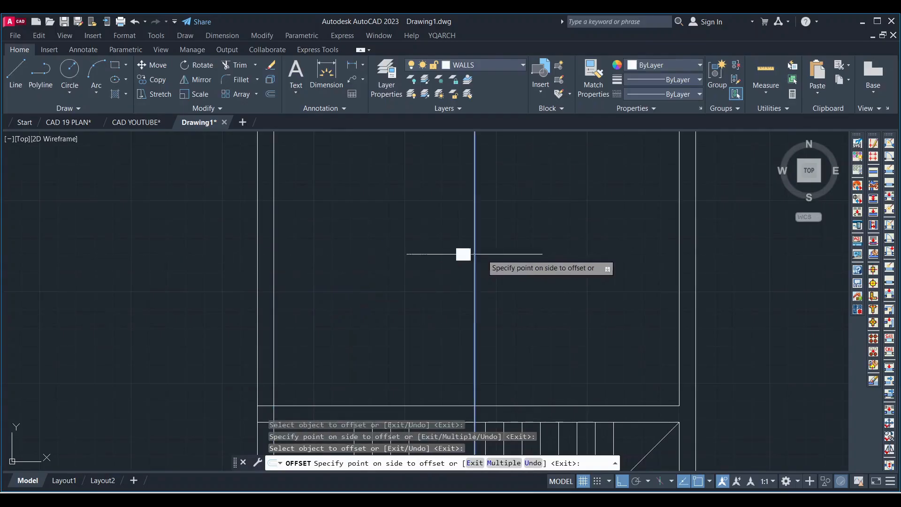
pyautogui.press('Return')
pyautogui.scroll(-5, 535, 258)
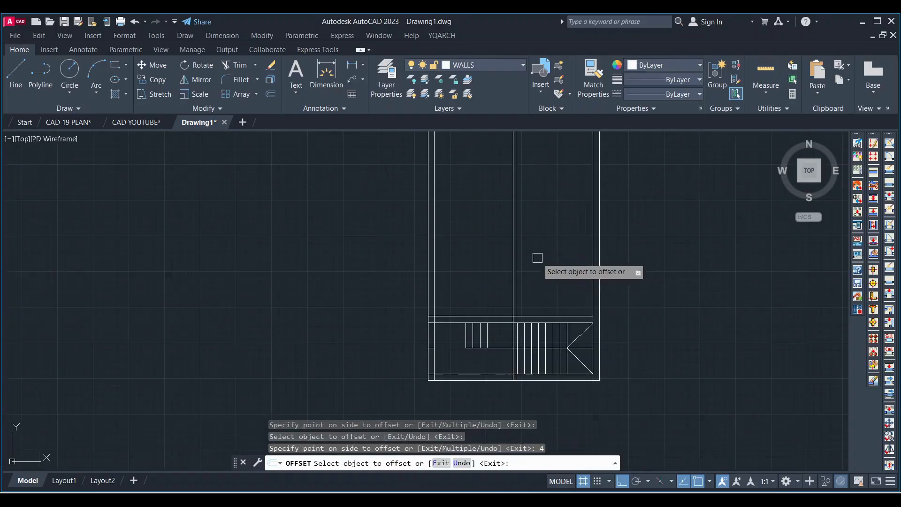
pyautogui.press('Escape')
# Step: Trim the two partition lines where they run south through the staircase, below the wall between stairs and rooms
pyautogui.scroll(6, 483, 308)
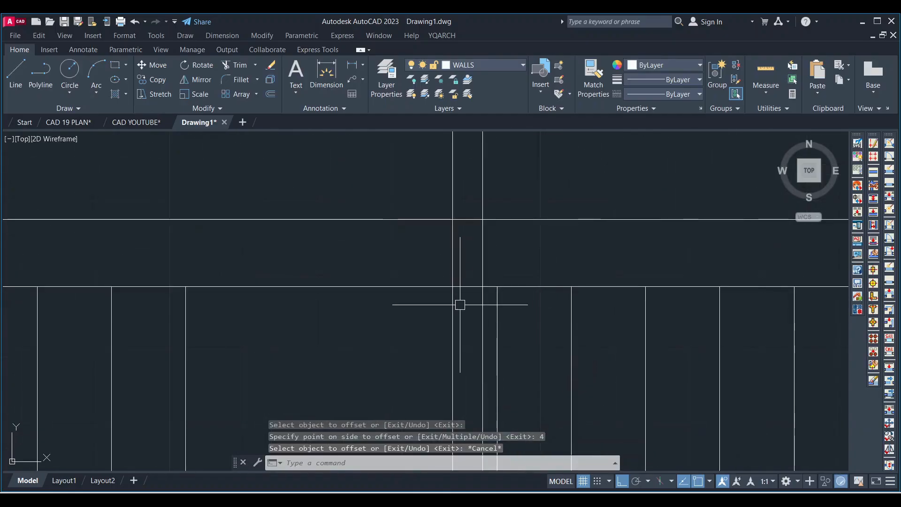
pyautogui.write('TR')
pyautogui.press('Return')
pyautogui.scroll(4, 485, 309)
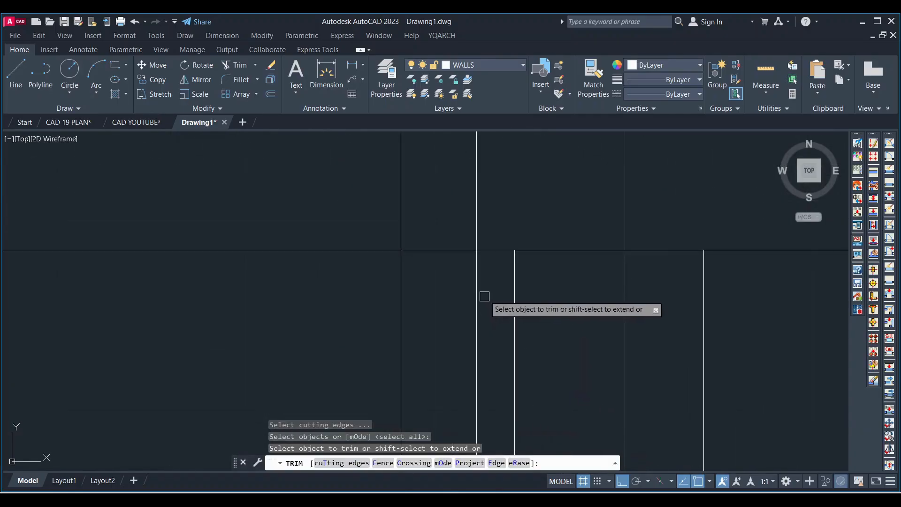
pyautogui.click(490, 294)
pyautogui.click(365, 293)
pyautogui.scroll(-5, 469, 310)
pyautogui.press('Escape')
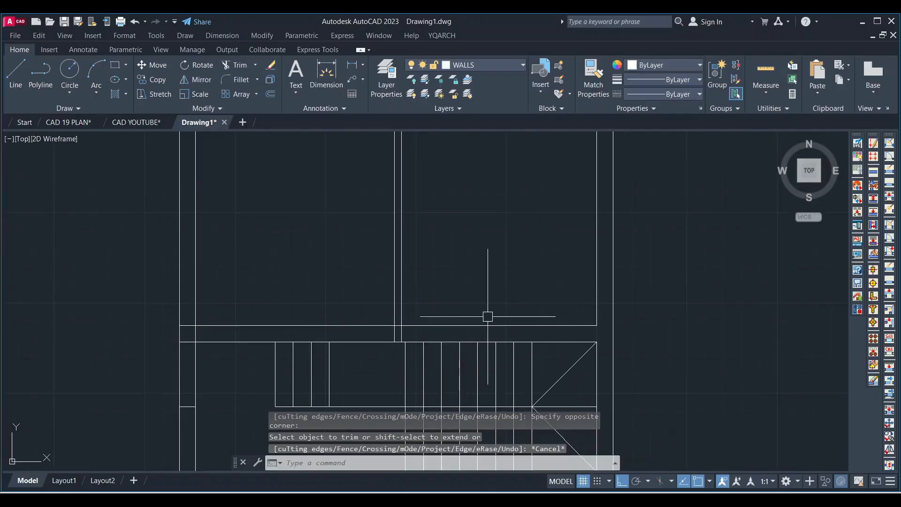
# Step: Offset the inner line of the wall behind the stairs 13'5" north, and offset that copy 4" north as a cross partition
pyautogui.scroll(2, 421, 313)
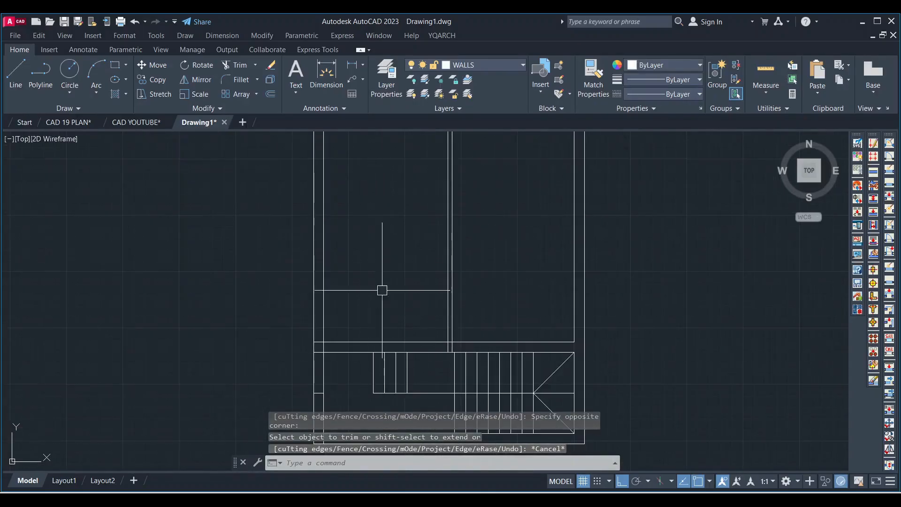
pyautogui.write('O')
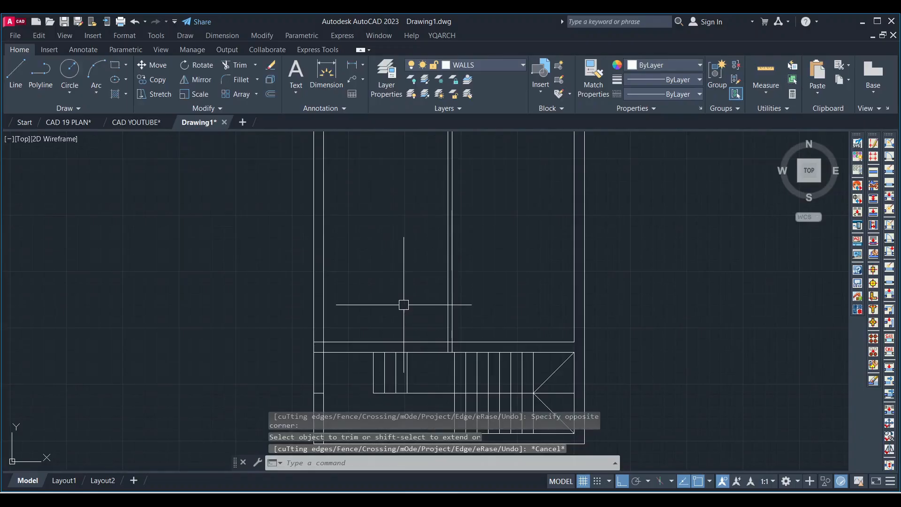
pyautogui.press('Return')
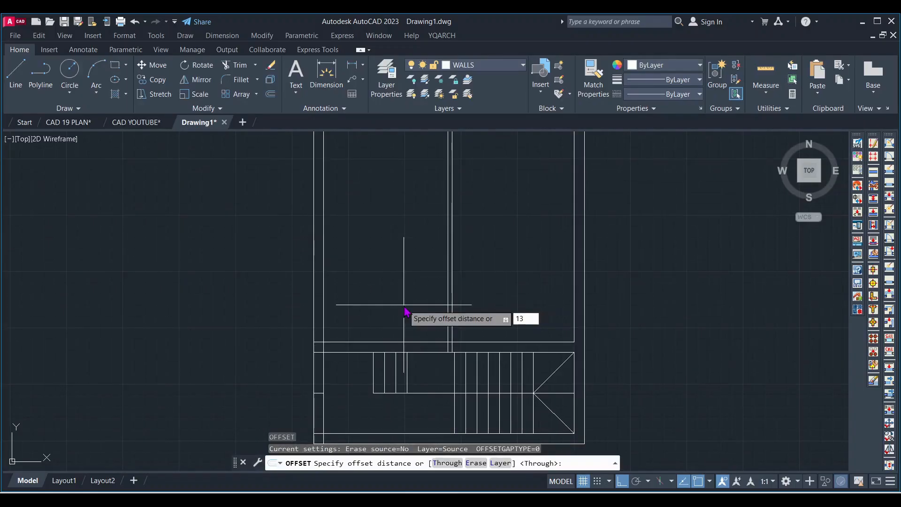
pyautogui.press('Return')
pyautogui.click(404, 342)
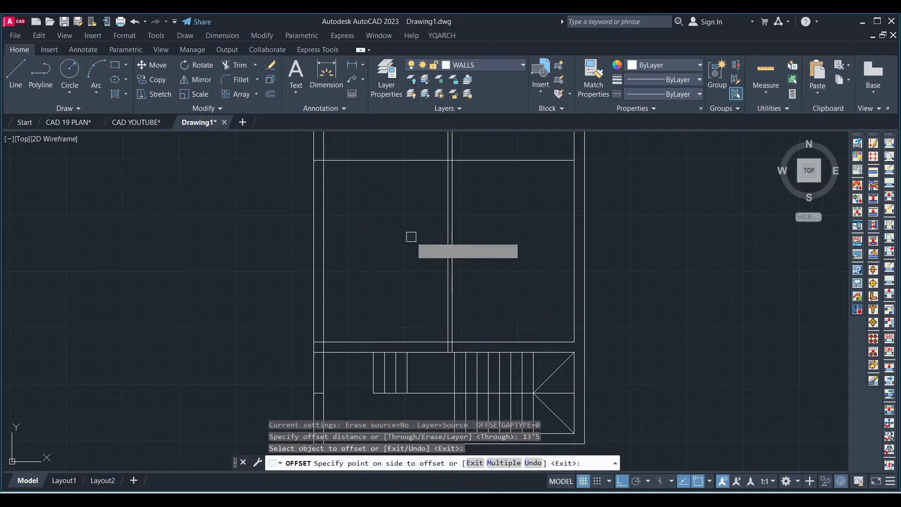
pyautogui.click(410, 237)
pyautogui.scroll(-3, 428, 327)
pyautogui.scroll(4, 430, 291)
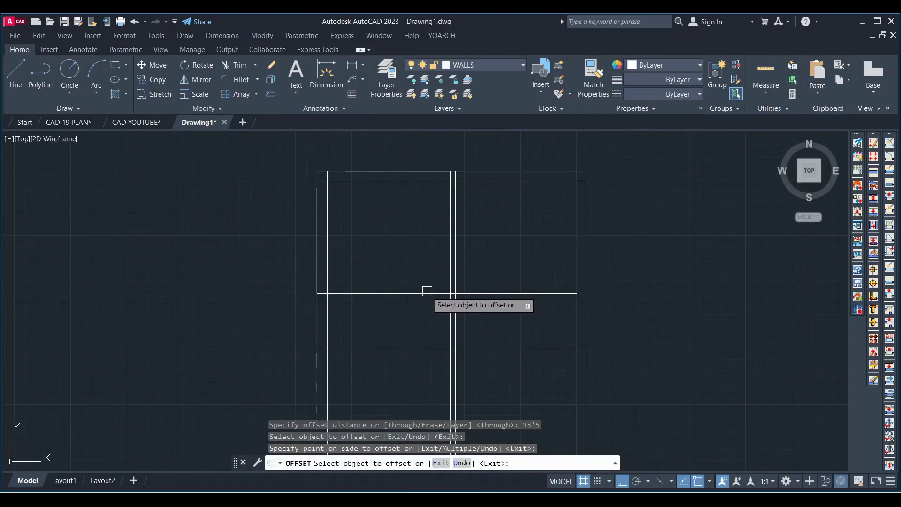
pyautogui.click(426, 291)
pyautogui.write('4')
pyautogui.press('Return')
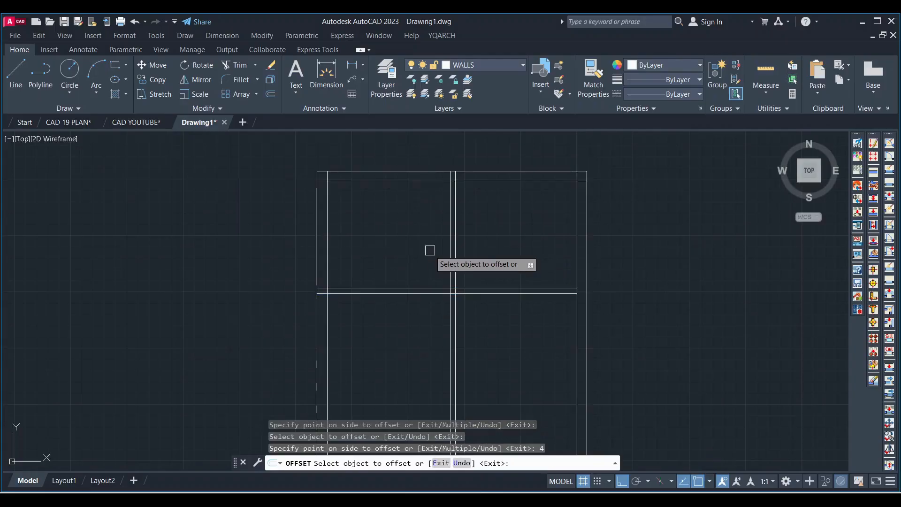
pyautogui.press('Escape')
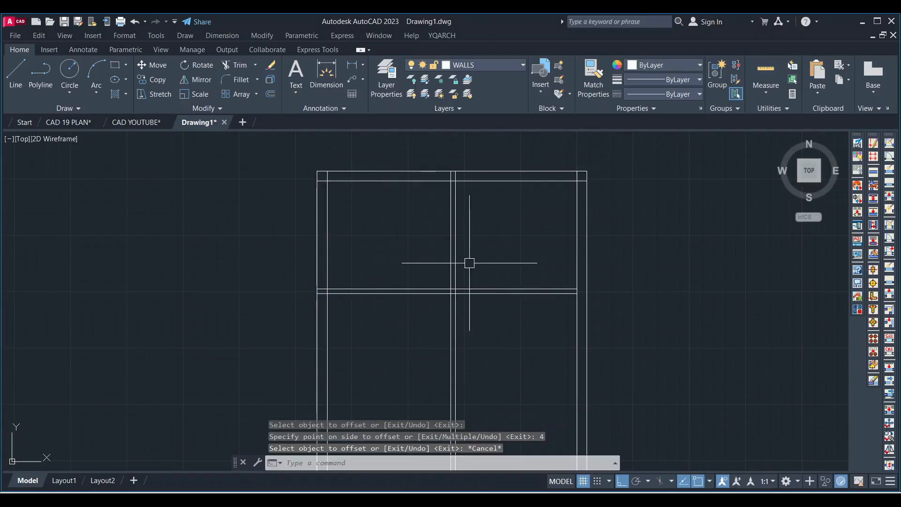
# Step: Examine the labelled WC+BATH size and its surrounding walls in CAD 19 PLAN, and return to Drawing1
pyautogui.click(71, 123)
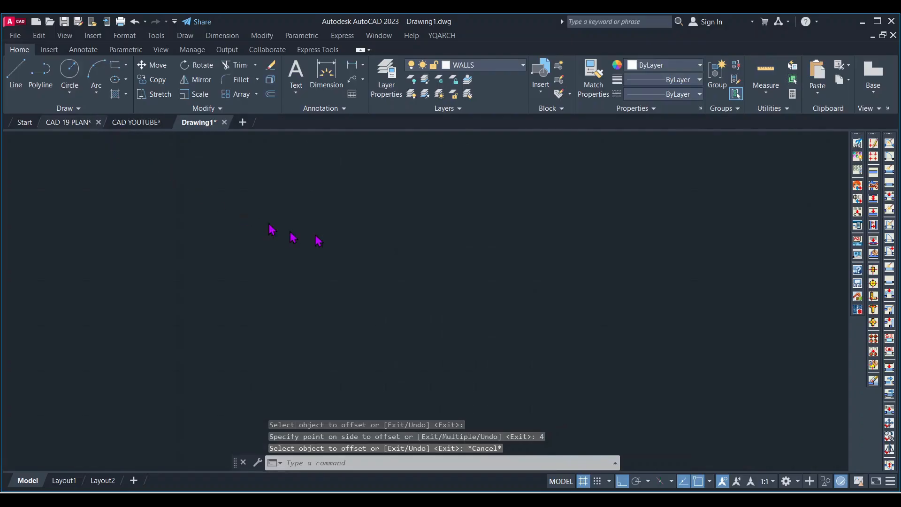
pyautogui.scroll(-5, 485, 232)
pyautogui.scroll(6, 485, 231)
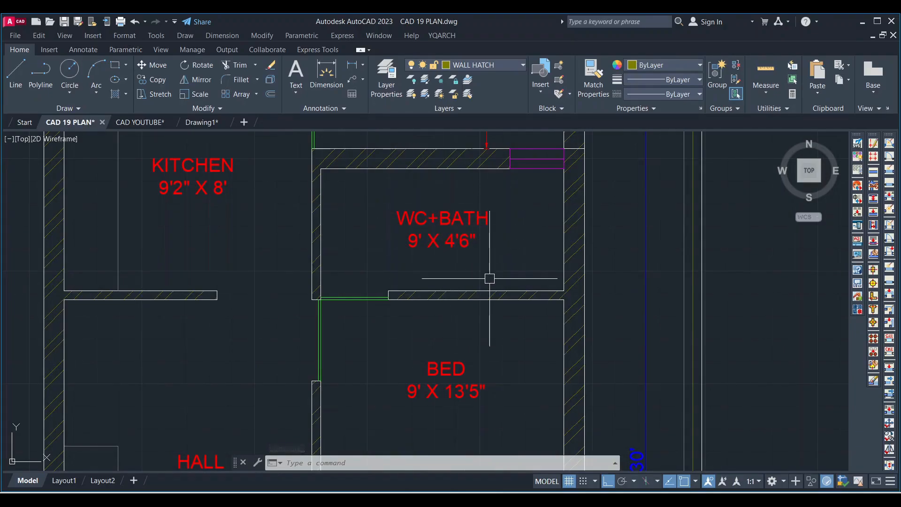
pyautogui.scroll(-2, 446, 301)
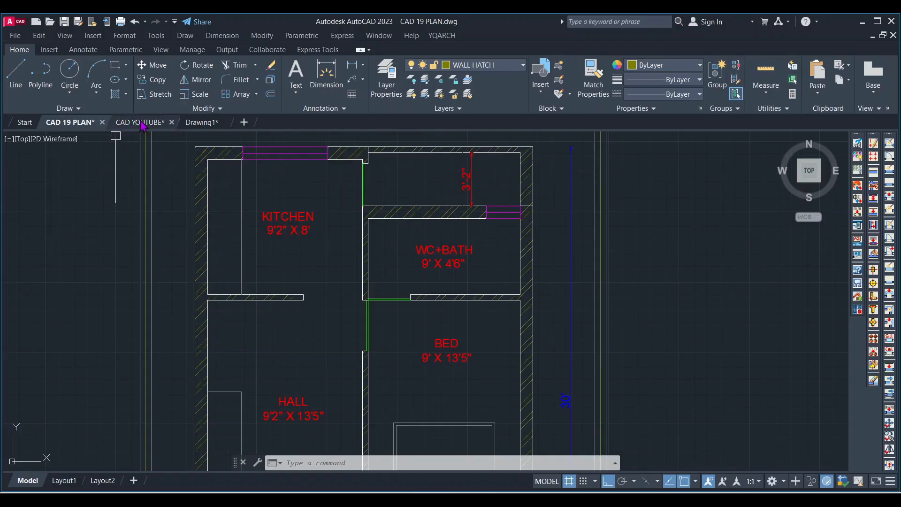
pyautogui.click(201, 122)
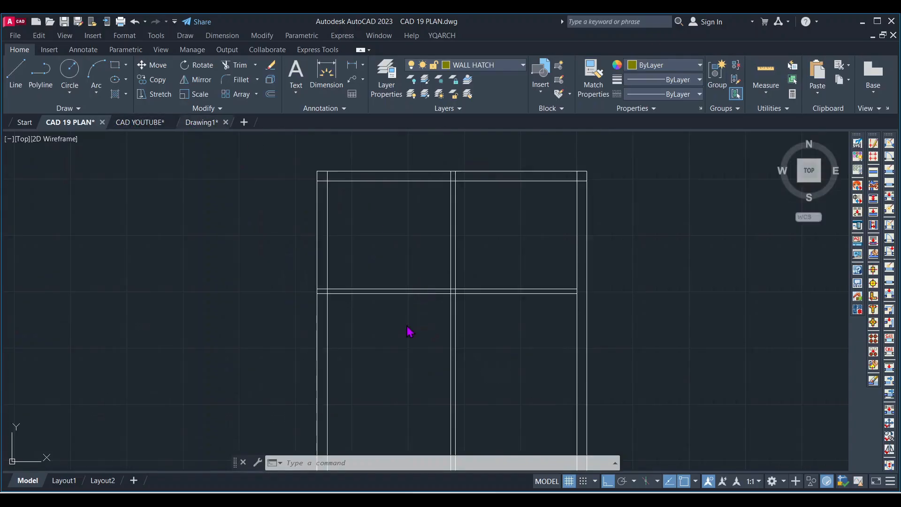
# Step: Offset the cross partition's upper line 4'6" north, and offset that copy 9" north to form the bathroom's rear wall
pyautogui.scroll(-2, 306, 301)
pyautogui.scroll(4, 405, 296)
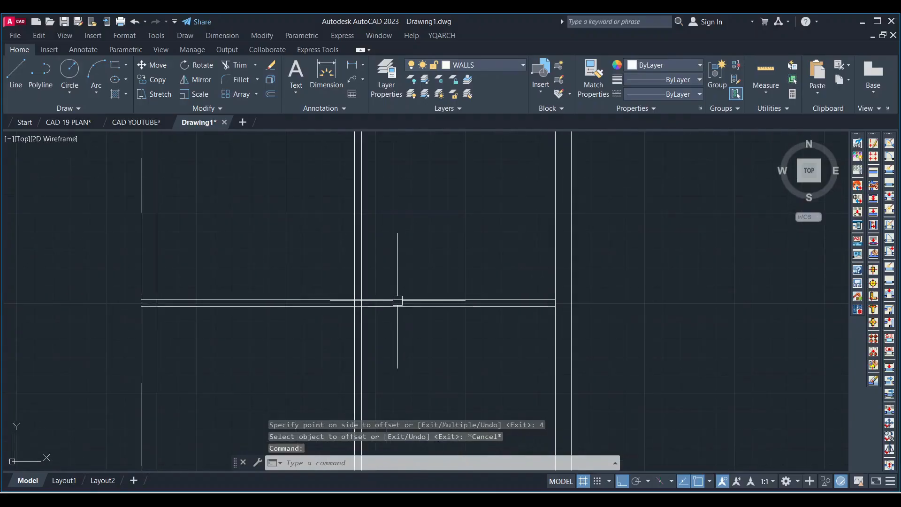
pyautogui.write('o')
pyautogui.press('Return')
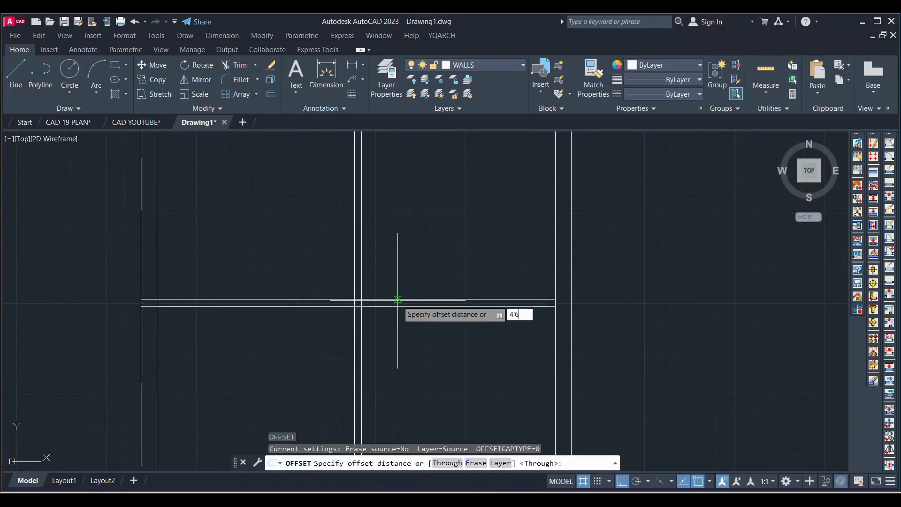
pyautogui.press('Return')
pyautogui.click(429, 299)
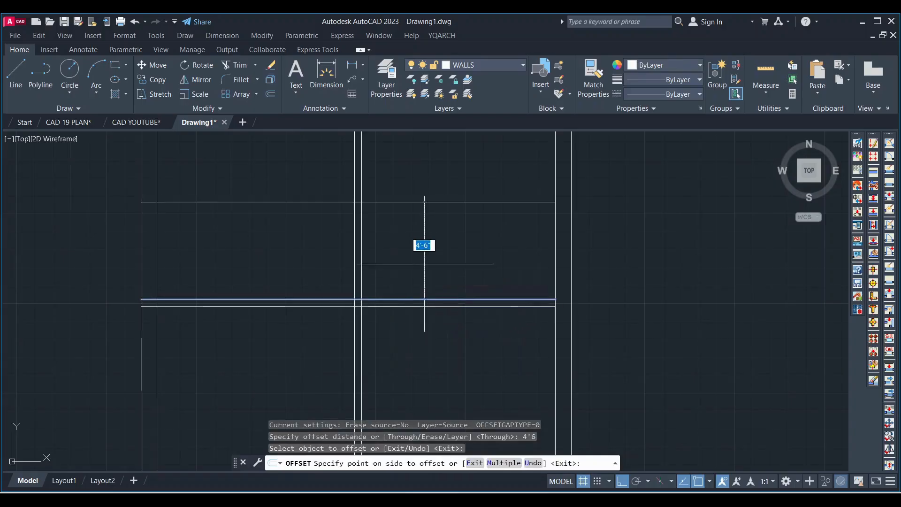
pyautogui.click(422, 244)
pyautogui.scroll(-2, 413, 332)
pyautogui.scroll(2, 453, 261)
pyautogui.click(413, 305)
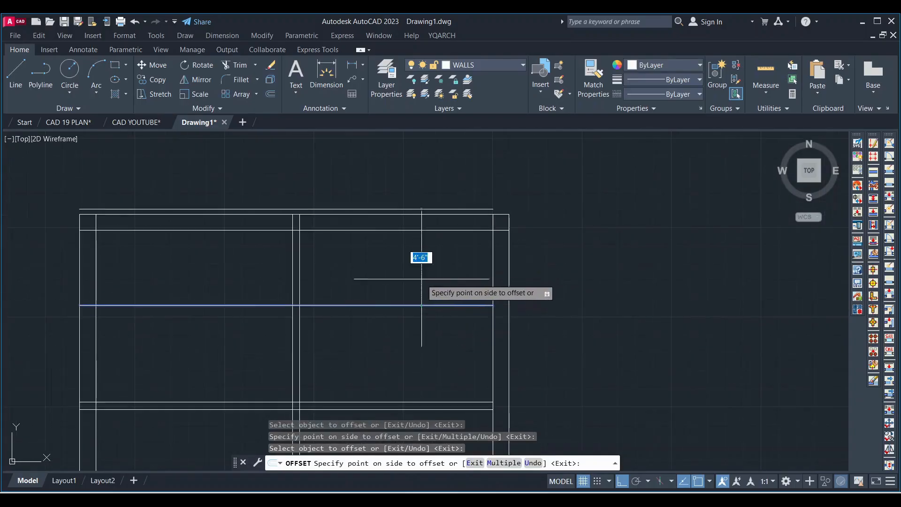
pyautogui.write('9')
pyautogui.press('Return')
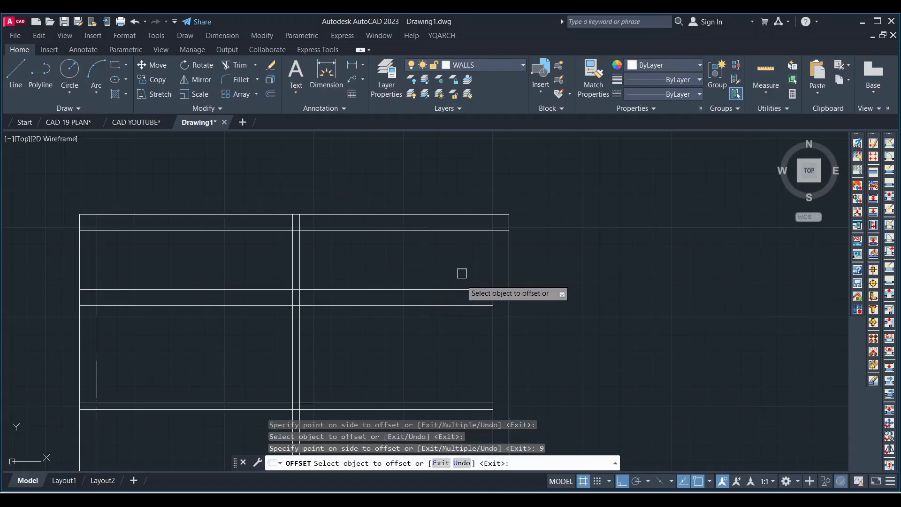
pyautogui.press('Escape')
# Step: Trim both lines of the 9" bathroom wall across the kitchen, west of the vertical partition
pyautogui.press('Return')
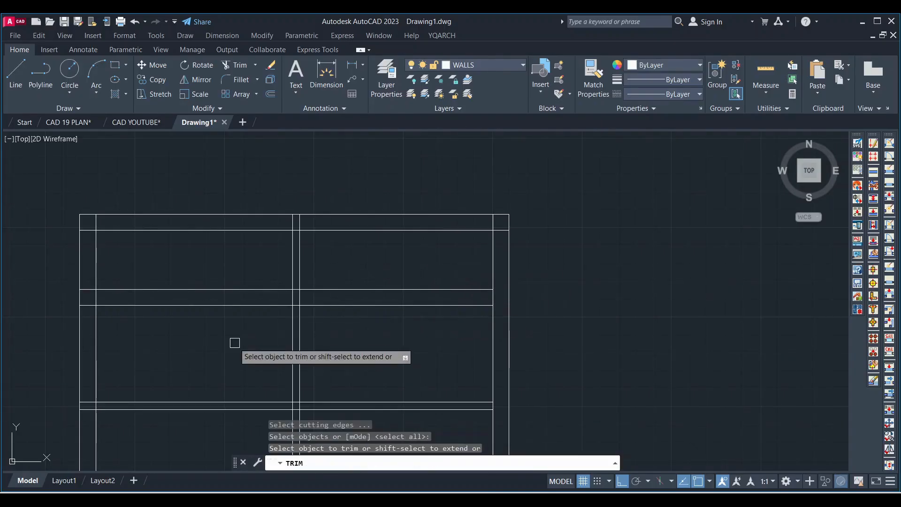
pyautogui.click(230, 350)
pyautogui.click(219, 284)
pyautogui.press('Escape')
# Step: Trim the north wall's inner line between the vertical partition and the east wall
pyautogui.scroll(2, 463, 223)
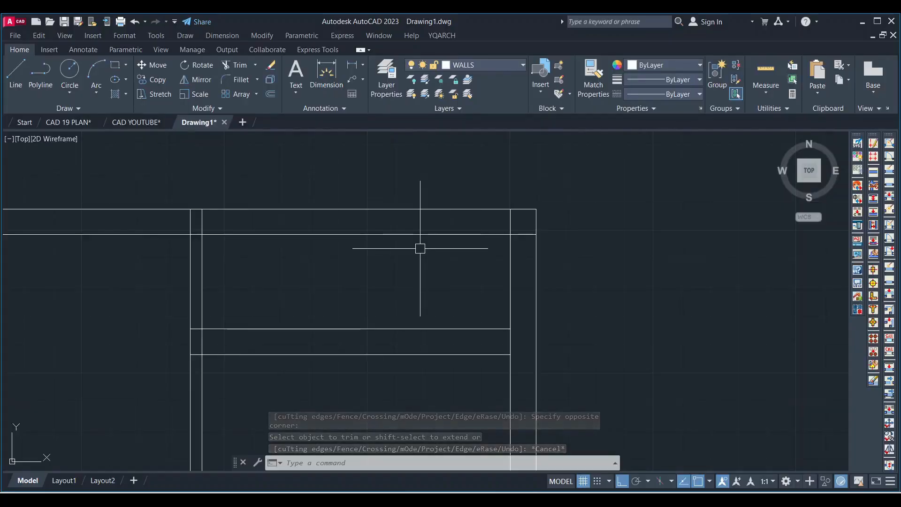
pyautogui.write('tr')
pyautogui.press('Return')
pyautogui.press('Return')
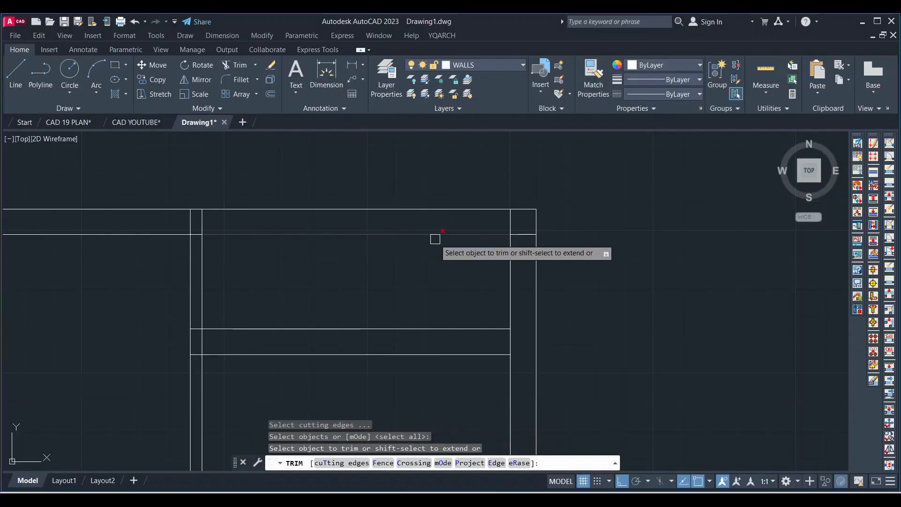
pyautogui.press('Escape')
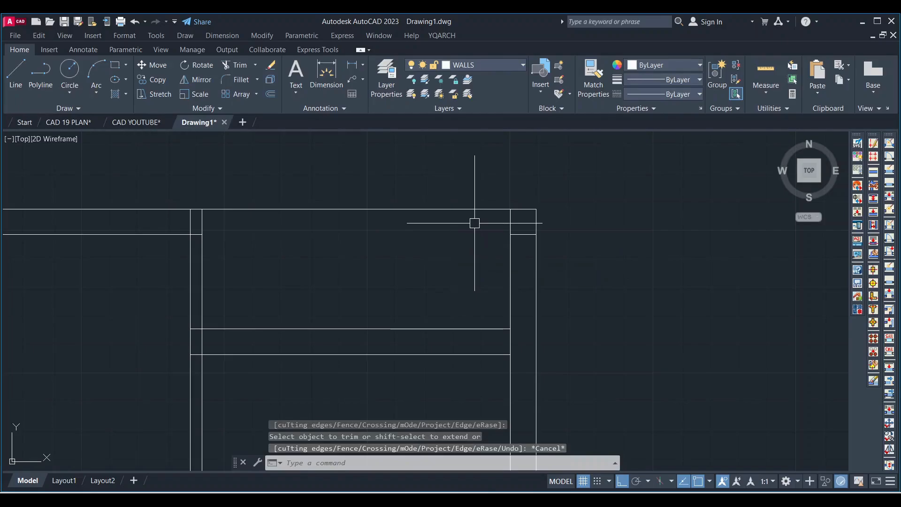
# Step: Offset the north wall's outer line 4" south to form a thinner wall behind the bathroom
pyautogui.write('o')
pyautogui.press('Return')
pyautogui.write('4')
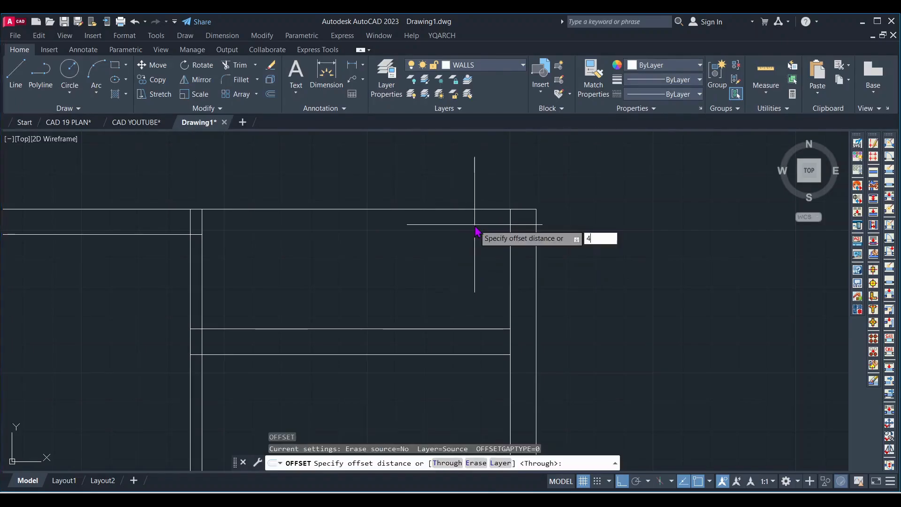
pyautogui.press('Return')
pyautogui.click(500, 208)
pyautogui.click(485, 215)
pyautogui.scroll(-3, 609, 235)
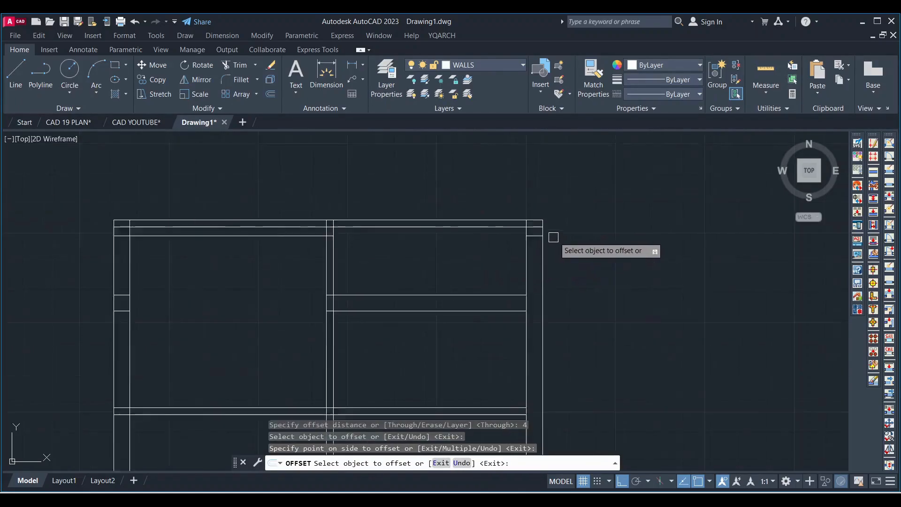
pyautogui.scroll(5, 443, 210)
pyautogui.press('Escape')
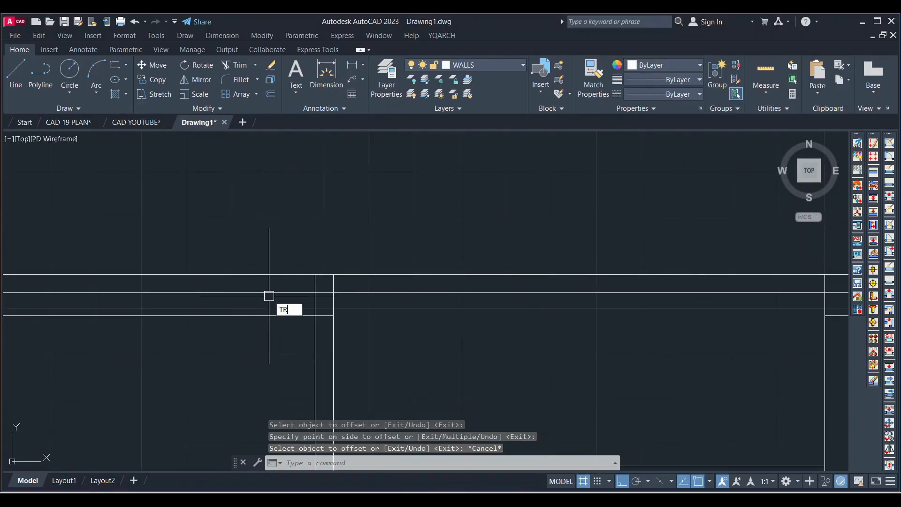
# Step: Trim the new 4" line over the kitchen and clean up the overlapping lines where the vertical partition meets the north wall
pyautogui.press('Return')
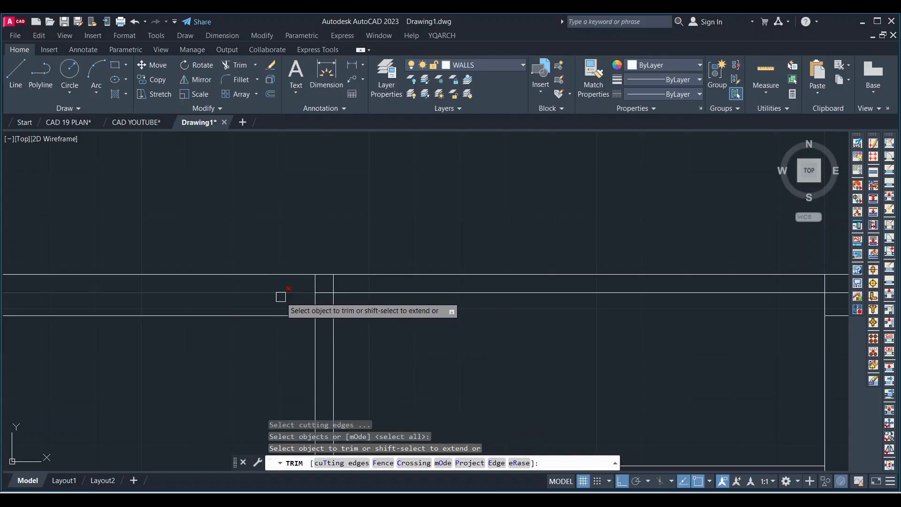
pyautogui.click(281, 295)
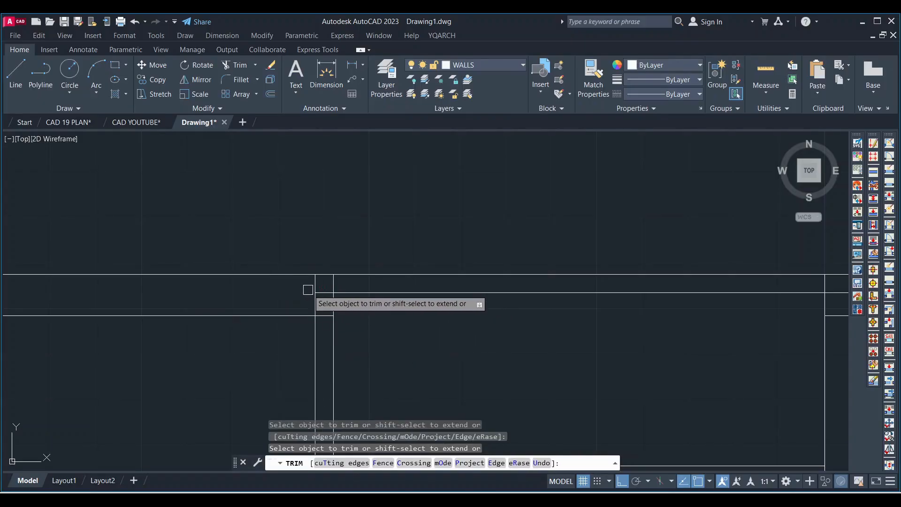
pyautogui.click(332, 285)
pyautogui.scroll(4, 334, 284)
pyautogui.click(363, 285)
pyautogui.click(269, 284)
pyautogui.click(318, 332)
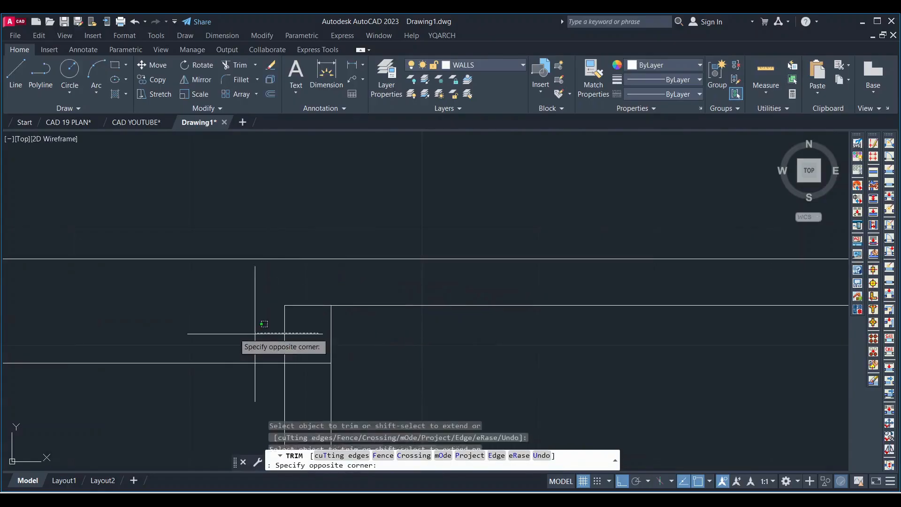
pyautogui.click(255, 334)
pyautogui.click(293, 307)
# Step: Trim the overlapping inner lines of the north and east walls at the northeast corner
pyautogui.scroll(-4, 403, 300)
pyautogui.scroll(-3, 445, 302)
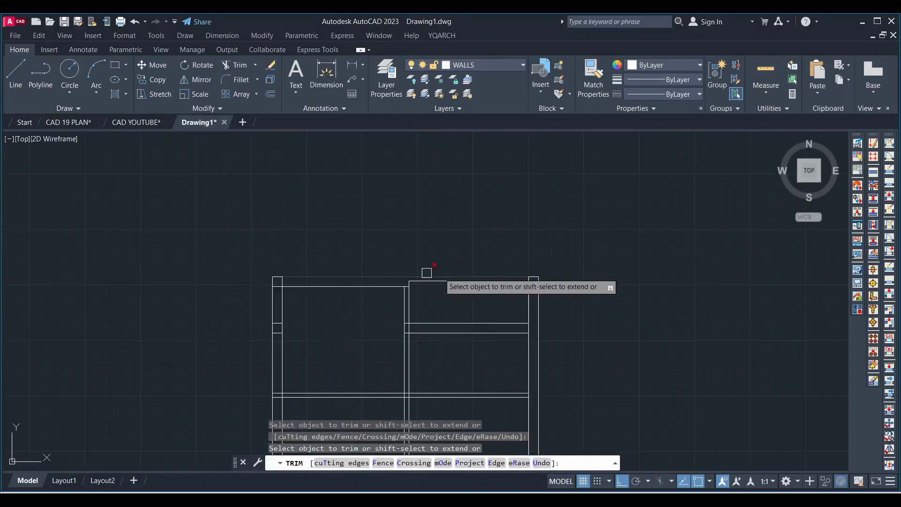
pyautogui.scroll(5, 527, 291)
pyautogui.click(530, 366)
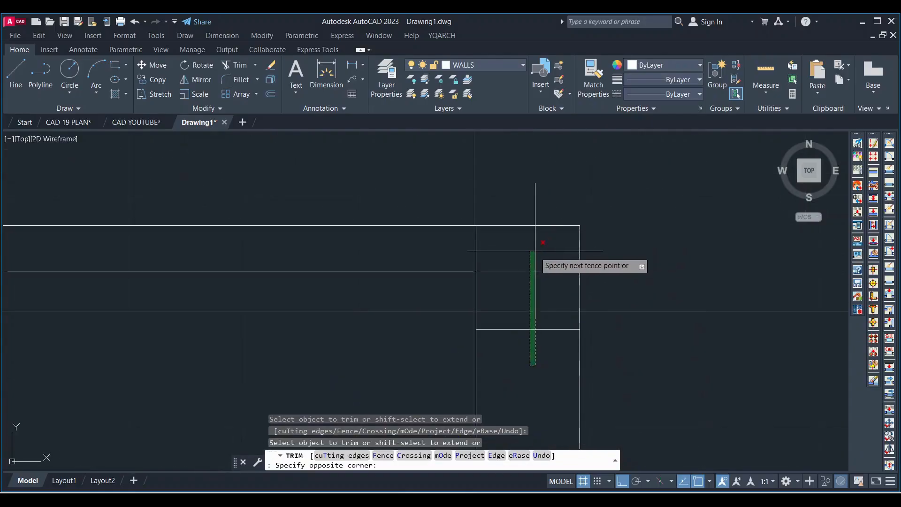
pyautogui.click(536, 251)
pyautogui.click(519, 252)
pyautogui.click(442, 244)
pyautogui.press('Escape')
# Step: Erase the short leftover line crossing the east wall just below the northeast corner
pyautogui.click(539, 359)
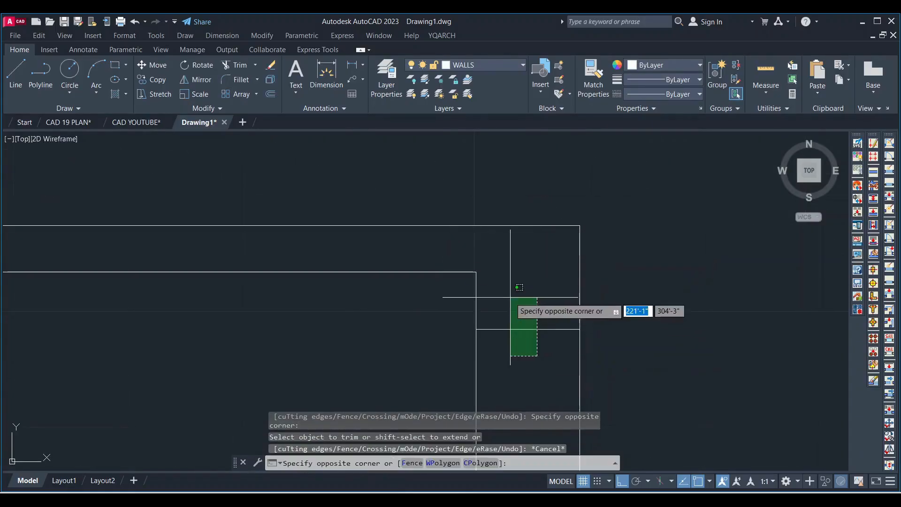
pyautogui.click(511, 299)
pyautogui.press('Delete')
pyautogui.scroll(-4, 559, 262)
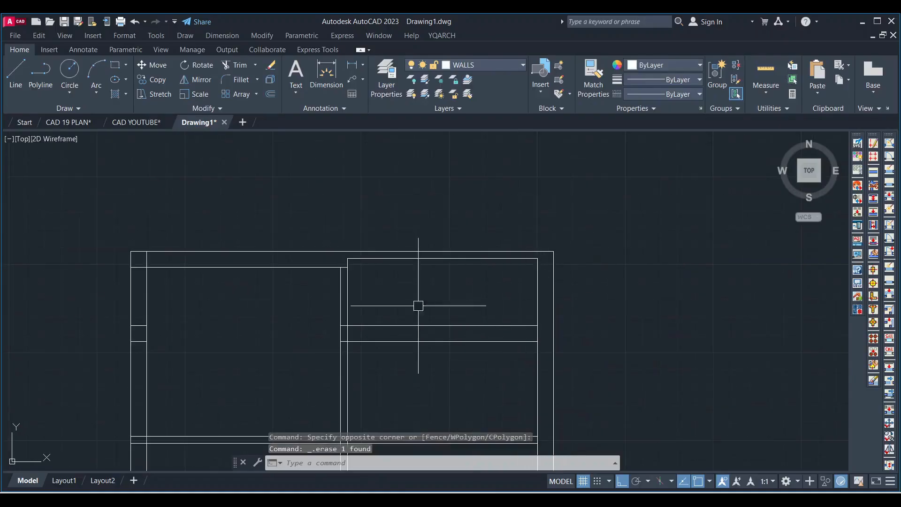
# Step: Erase the two short leftover lines of the bathroom wall inside the west wall
pyautogui.scroll(-3, 418, 312)
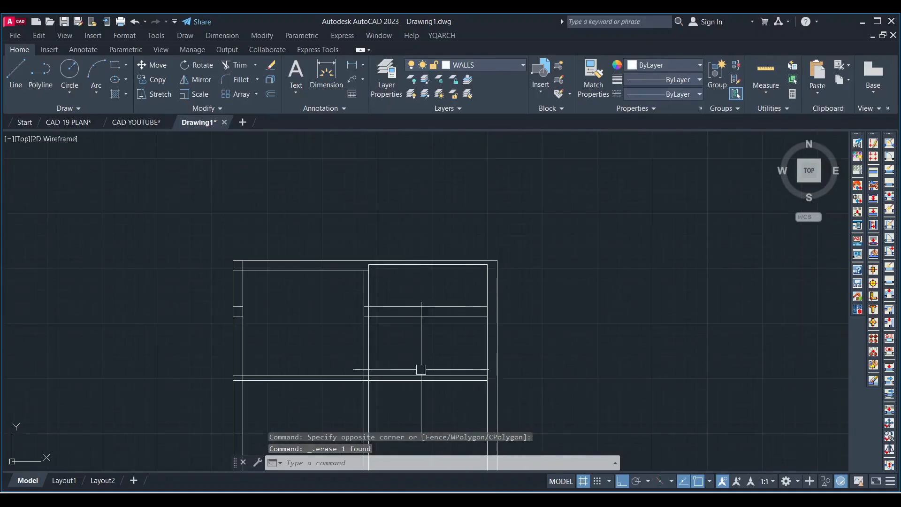
pyautogui.moveTo(420, 371); pyautogui.dragTo(419, 308, button='middle')
pyautogui.scroll(2, 361, 226)
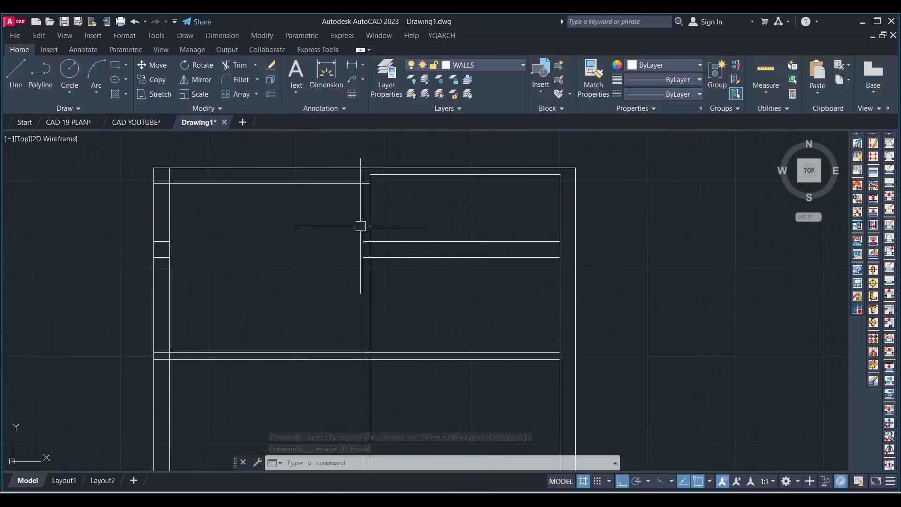
pyautogui.scroll(-2, 422, 263)
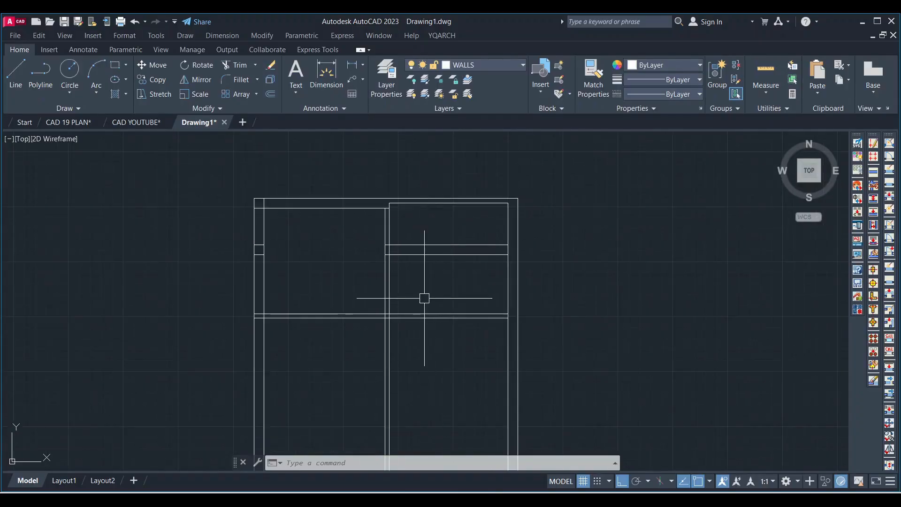
pyautogui.scroll(-4, 423, 324)
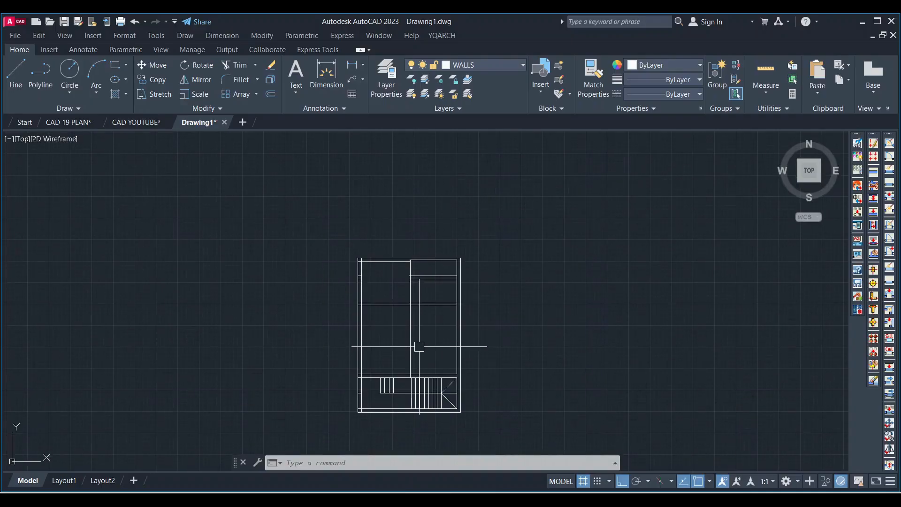
pyautogui.scroll(2, 420, 346)
pyautogui.scroll(2, 326, 316)
pyautogui.click(331, 344)
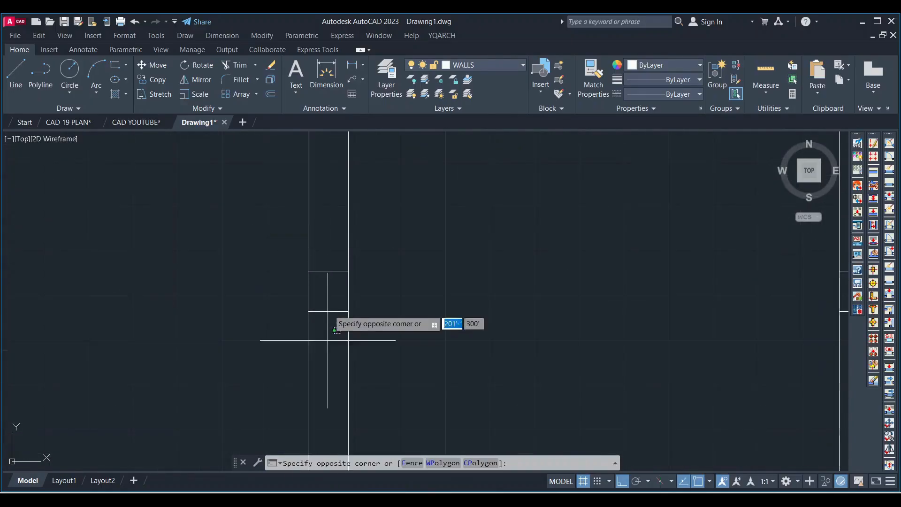
pyautogui.click(318, 260)
pyautogui.press('Delete')
# Step: Fillet the inner lines of the north and west walls into a clean corner at the kitchen's northwest
pyautogui.scroll(-2, 362, 257)
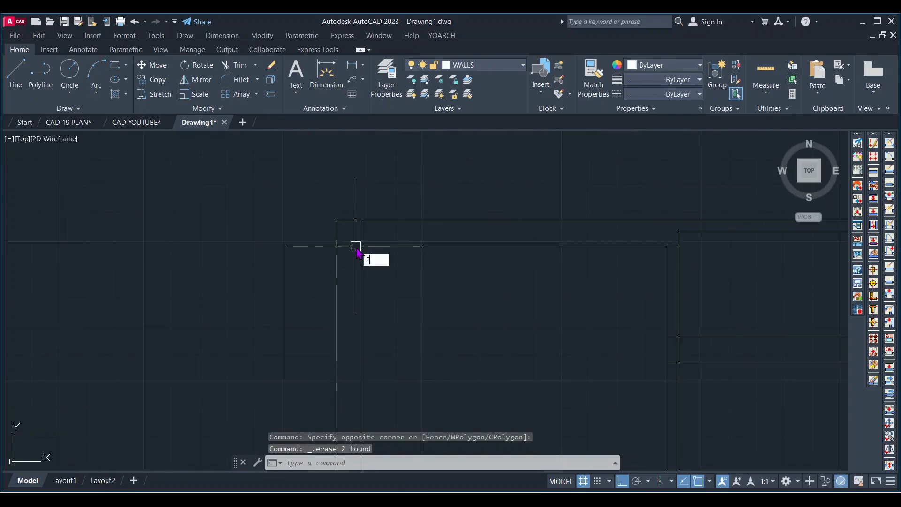
pyautogui.press('Return')
pyautogui.scroll(2, 359, 246)
pyautogui.click(369, 245)
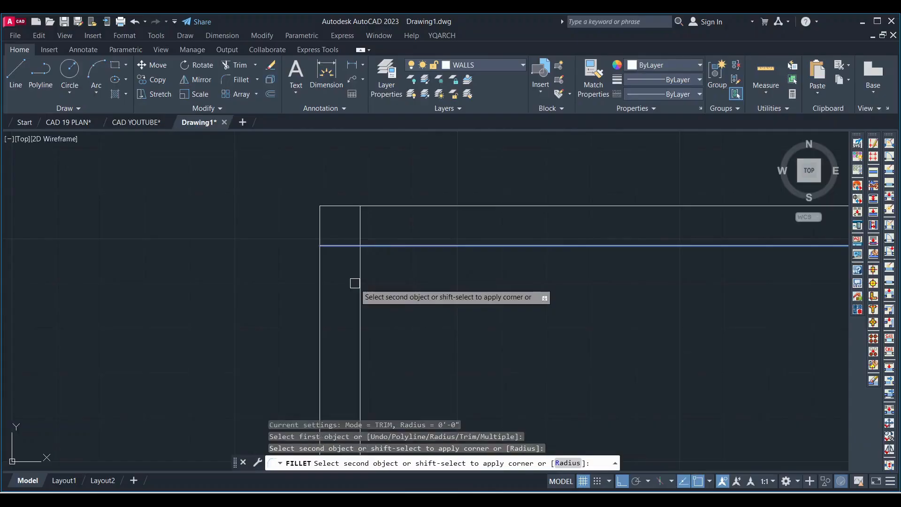
pyautogui.click(360, 256)
pyautogui.scroll(-3, 409, 242)
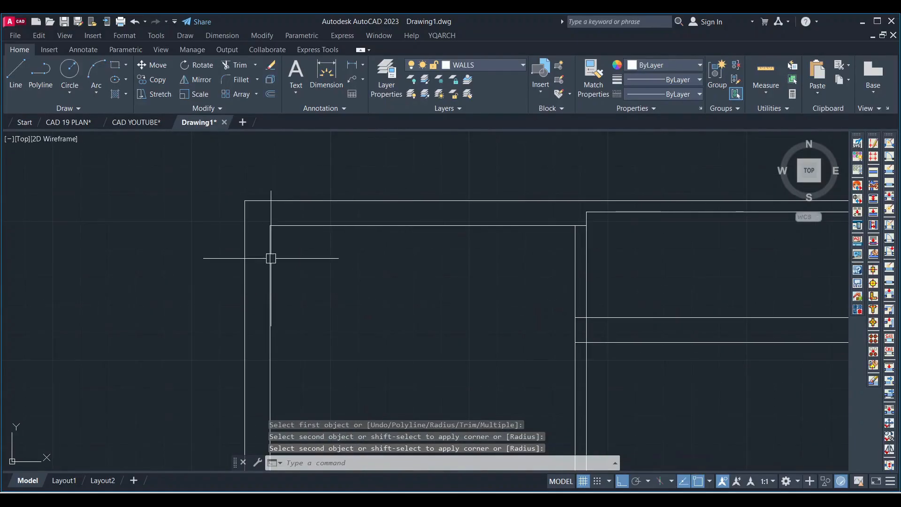
pyautogui.scroll(3, 276, 237)
pyautogui.scroll(-4, 276, 231)
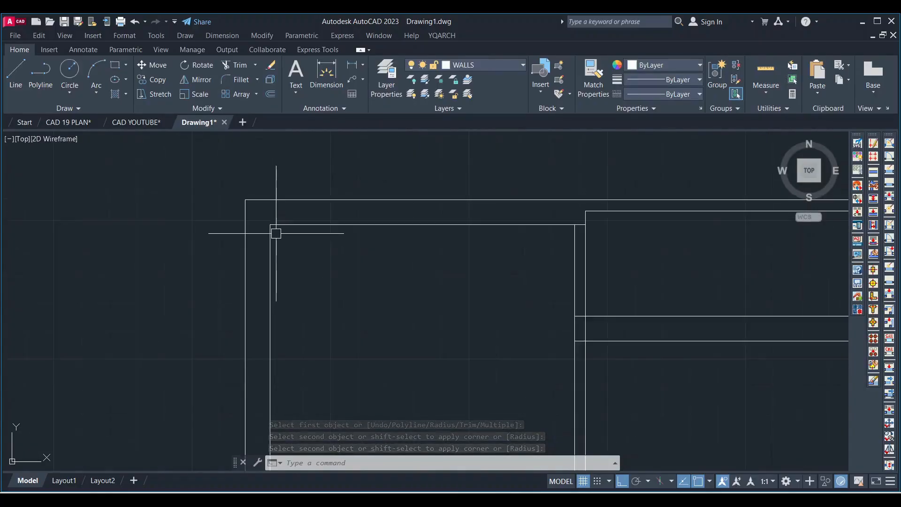
pyautogui.scroll(-2, 430, 244)
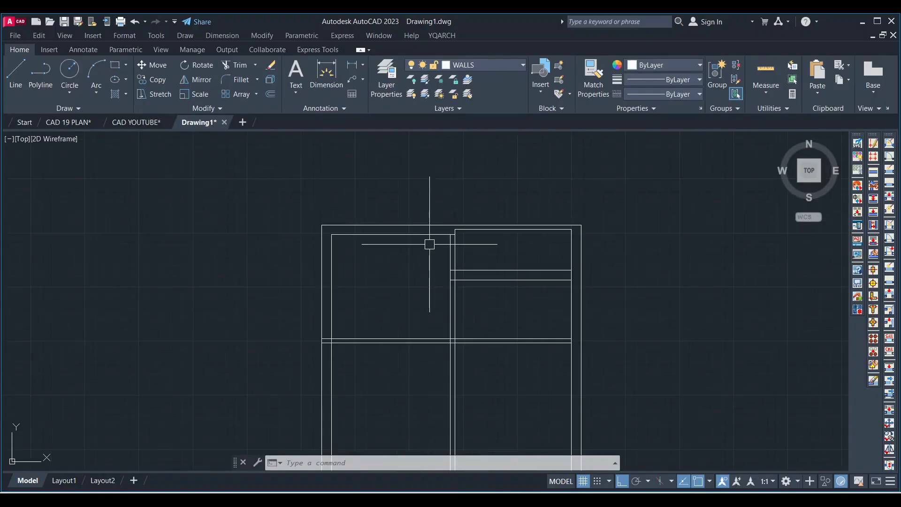
# Step: Trim the ends of the kitchen and hall partition lines that run into the west wall
pyautogui.scroll(-2, 470, 345)
pyautogui.scroll(4, 360, 334)
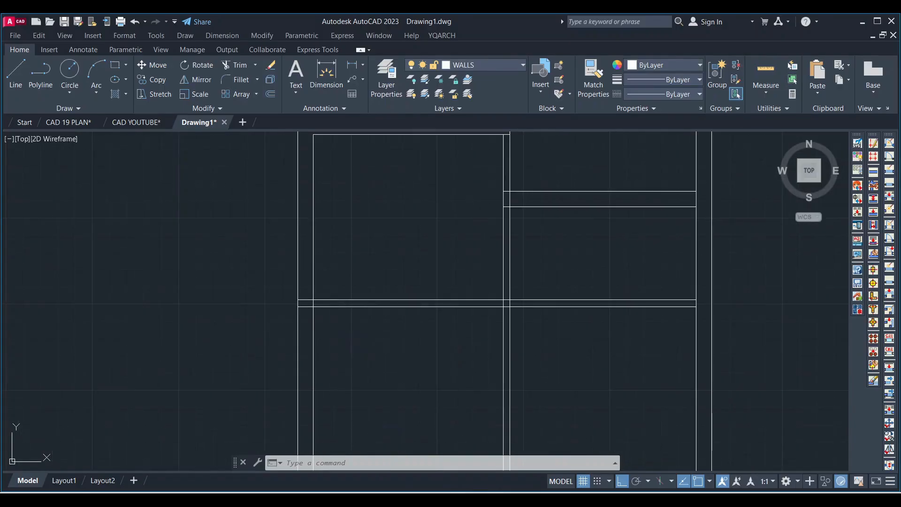
pyautogui.write('tr')
pyautogui.press('space')
pyautogui.scroll(4, 305, 309)
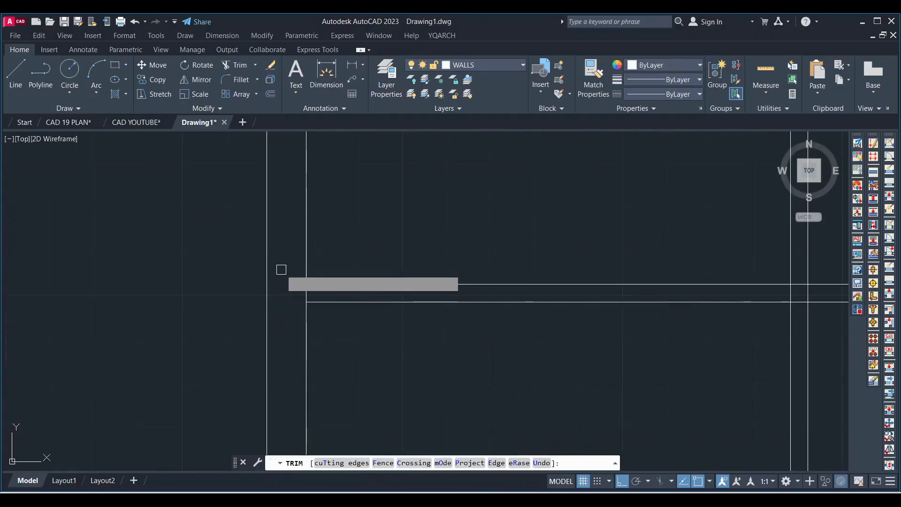
pyautogui.scroll(3, 319, 295)
pyautogui.moveTo(319, 295)
pyautogui.mouseDown()
pyautogui.moveTo(287, 296)
pyautogui.moveTo(283, 328)
pyautogui.mouseUp()
pyautogui.scroll(-3, 660, 318)
pyautogui.scroll(-3, 541, 306)
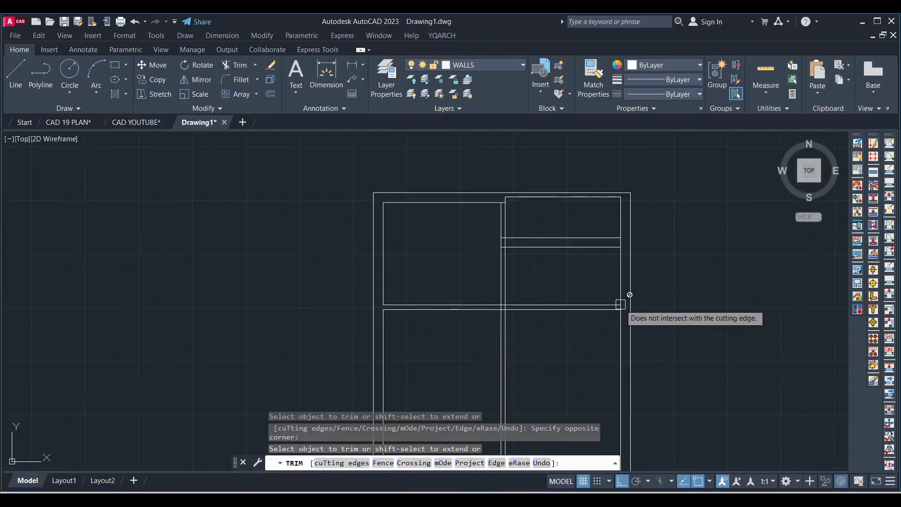
# Step: Trim the overlapping lines where the 9" bathroom wall meets the vertical partition
pyautogui.scroll(4, 624, 281)
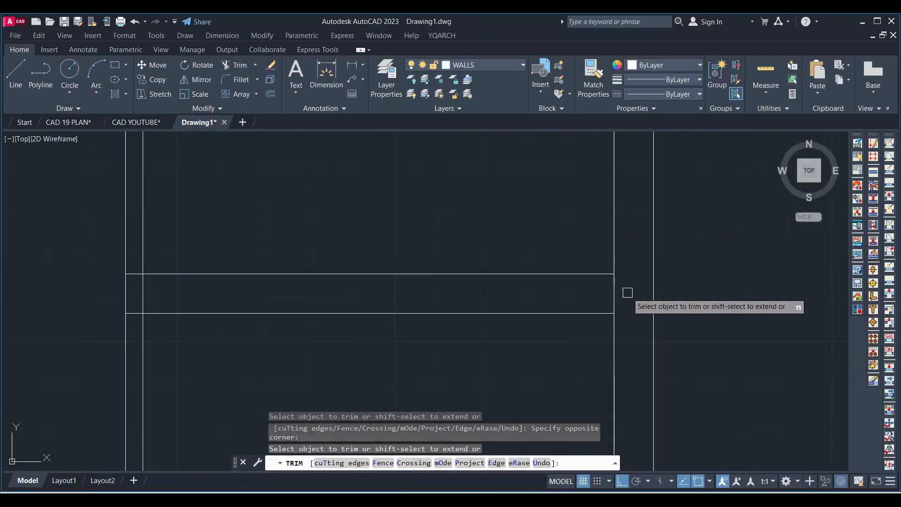
pyautogui.scroll(-2, 596, 271)
pyautogui.scroll(2, 310, 288)
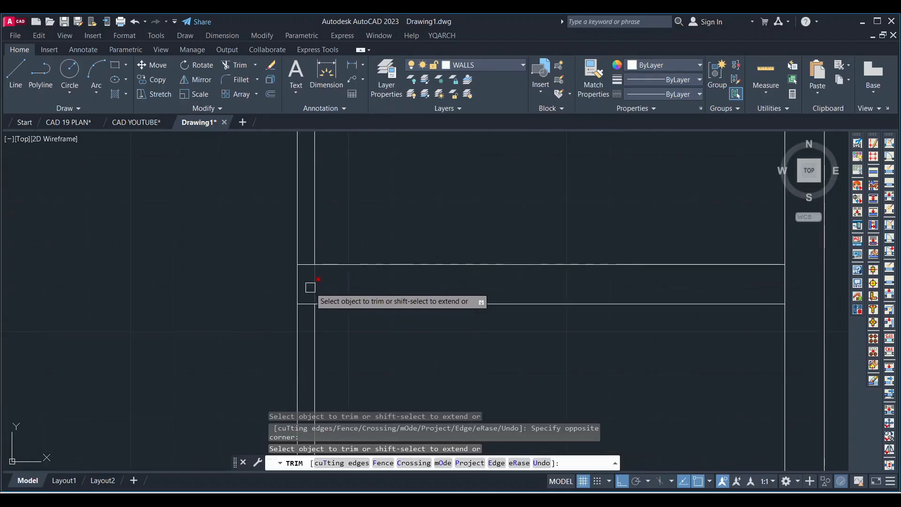
pyautogui.moveTo(328, 279); pyautogui.dragTo(307, 278)
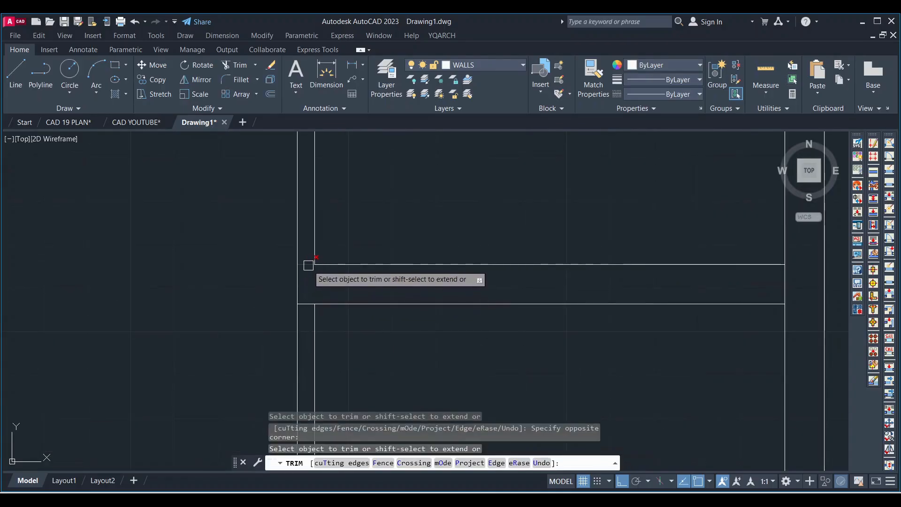
pyautogui.scroll(-3, 338, 281)
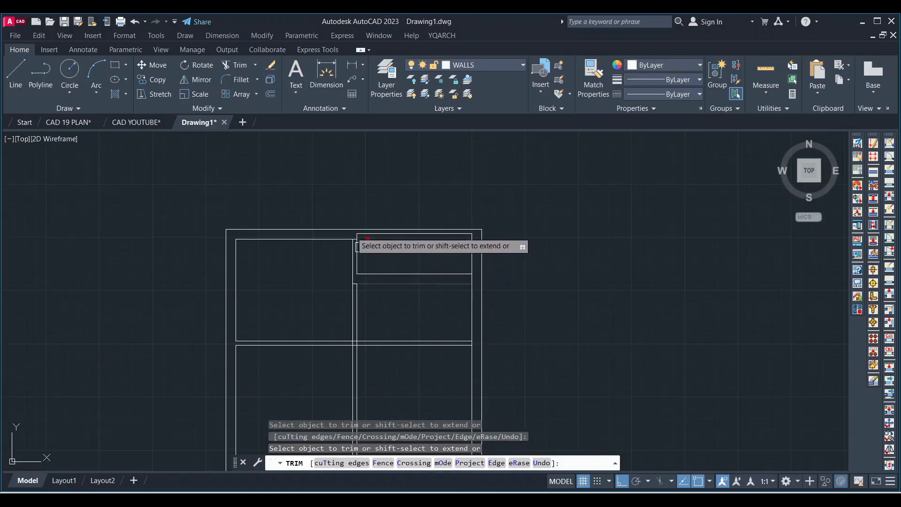
pyautogui.scroll(3, 356, 246)
pyautogui.scroll(-5, 413, 263)
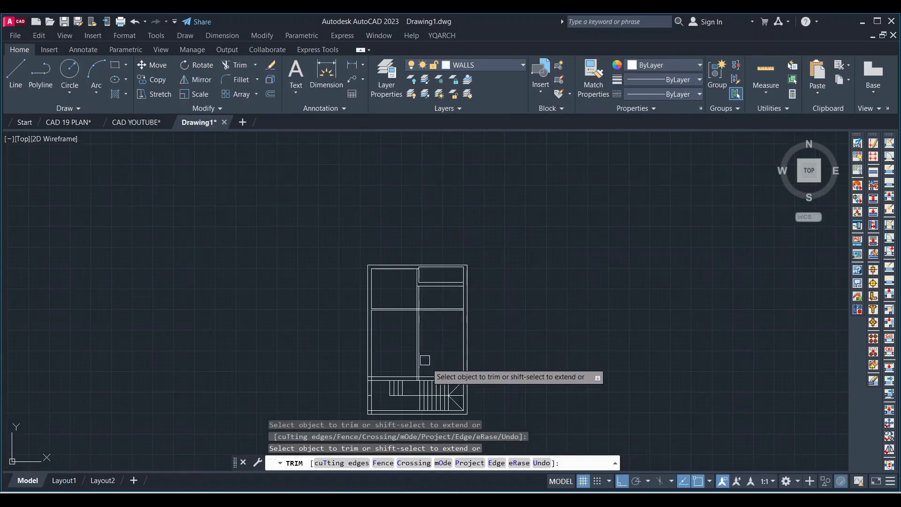
# Step: Trim the overlapping lines where the wall north of the staircase meets the west wall
pyautogui.scroll(3, 425, 360)
pyautogui.scroll(3, 244, 396)
pyautogui.click(226, 363)
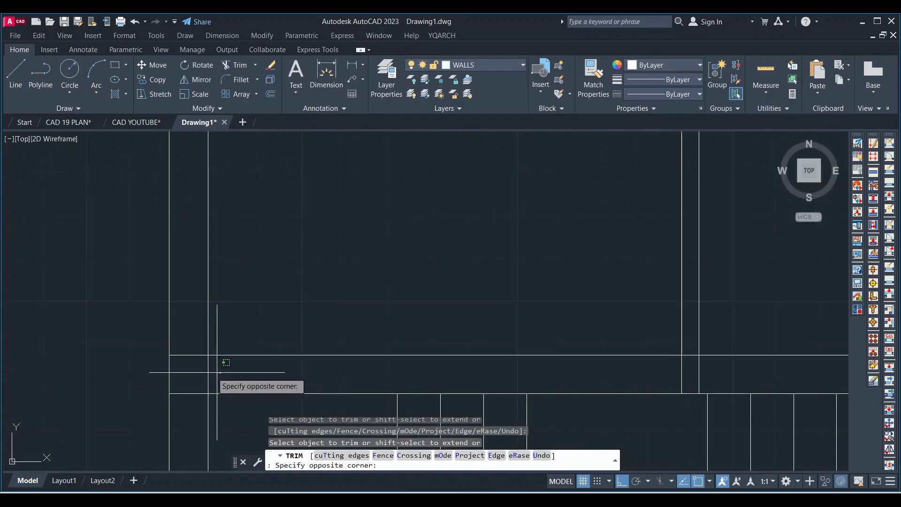
pyautogui.click(197, 377)
pyautogui.click(198, 418)
pyautogui.click(191, 329)
pyautogui.scroll(-4, 367, 324)
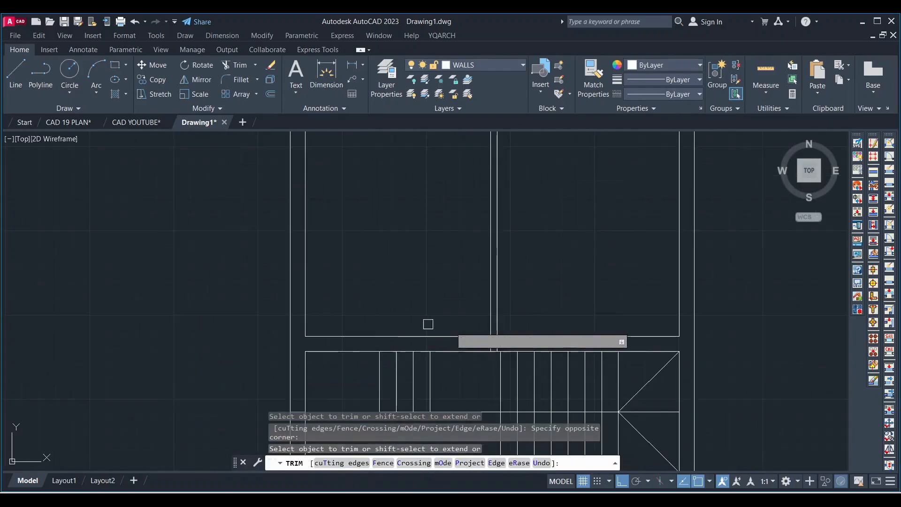
# Step: Trim the overlapping inner wall lines at the plan's southwest corner
pyautogui.scroll(-4, 428, 324)
pyautogui.scroll(5, 397, 376)
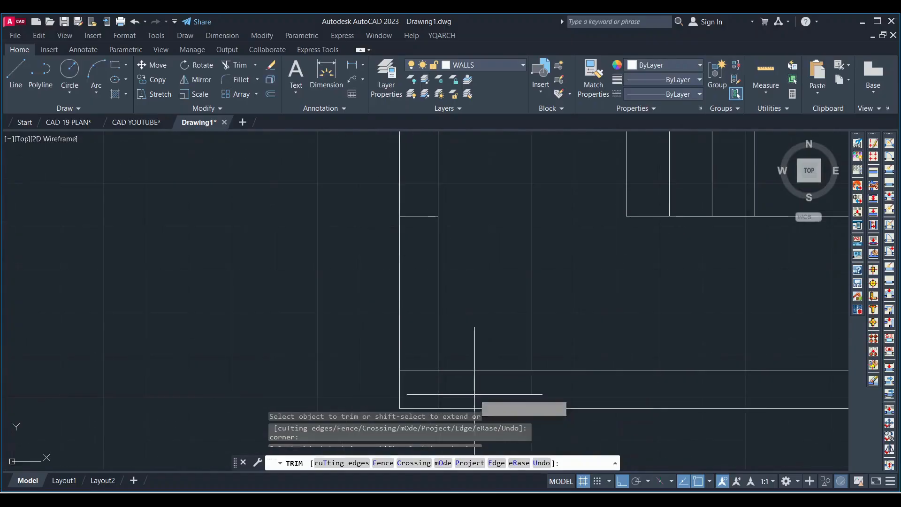
pyautogui.click(474, 395)
pyautogui.click(418, 393)
pyautogui.click(419, 391)
pyautogui.click(421, 337)
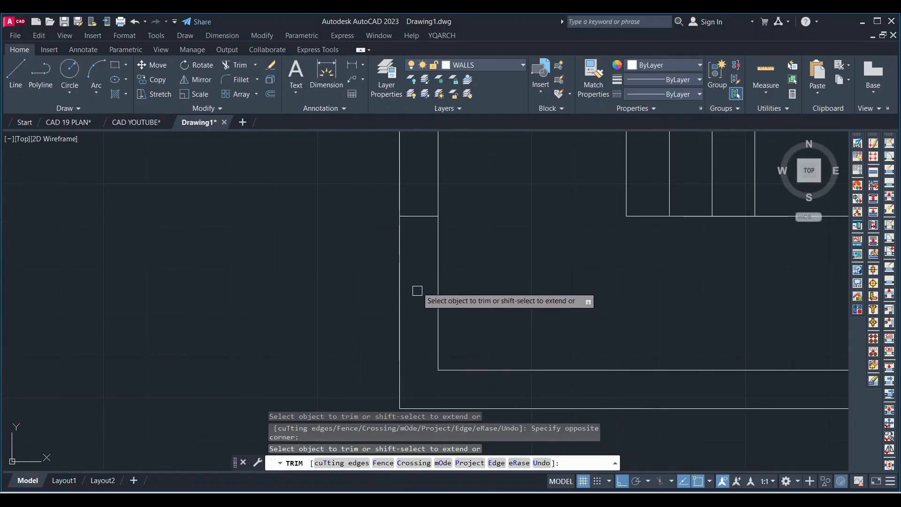
pyautogui.press('Escape')
# Step: Erase the short leftover line across the west wall beside the staircase
pyautogui.click(424, 245)
pyautogui.click(460, 224)
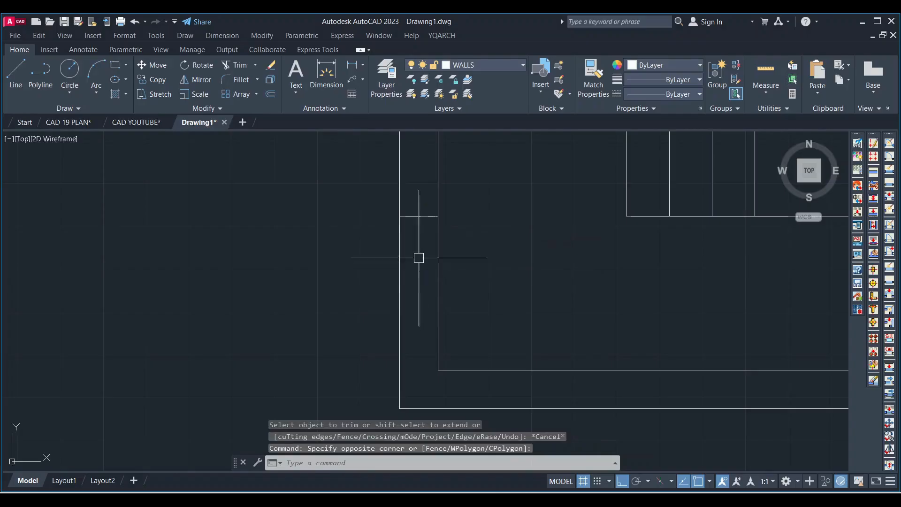
pyautogui.click(419, 217)
pyautogui.press('Delete')
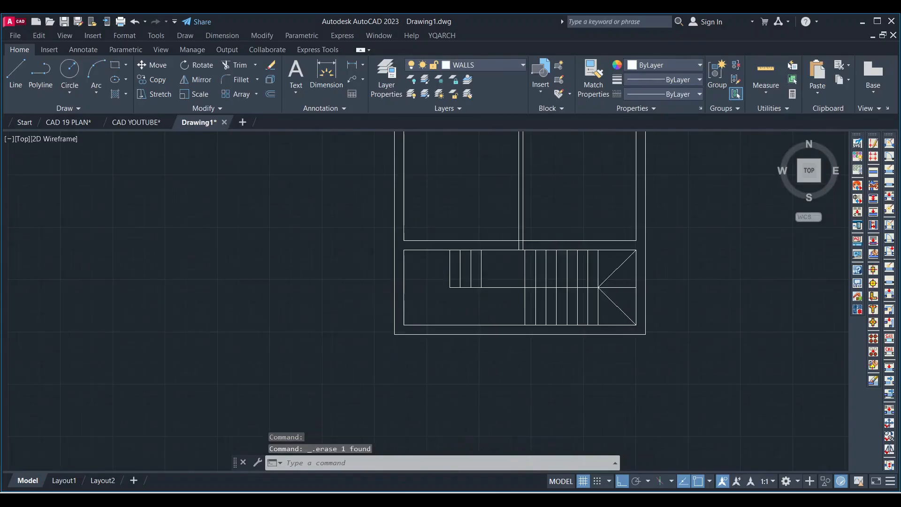
# Step: Make DOORS the current layer
pyautogui.scroll(-2, 503, 301)
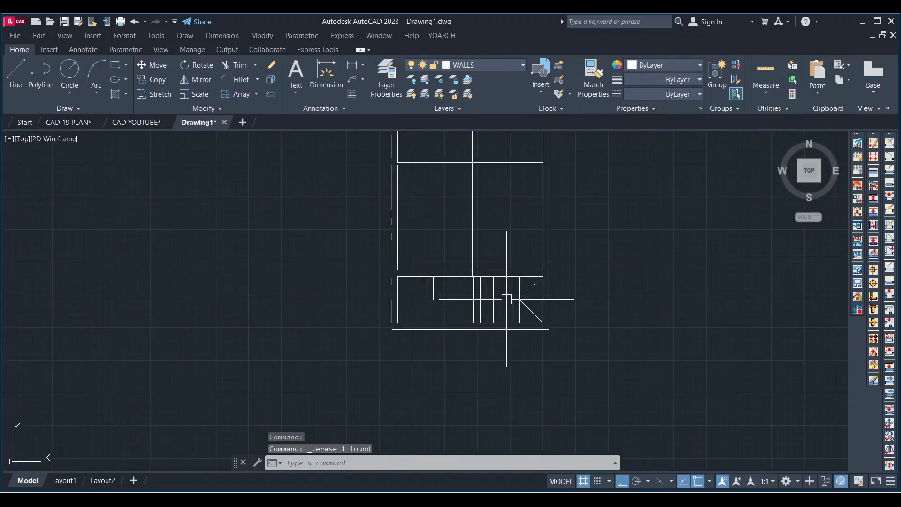
pyautogui.moveTo(430, 321); pyautogui.dragTo(390, 383, button='middle')
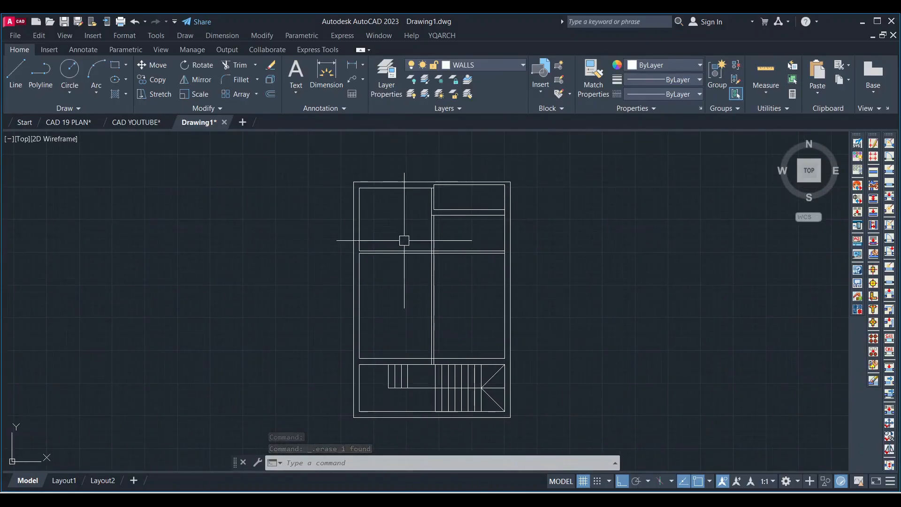
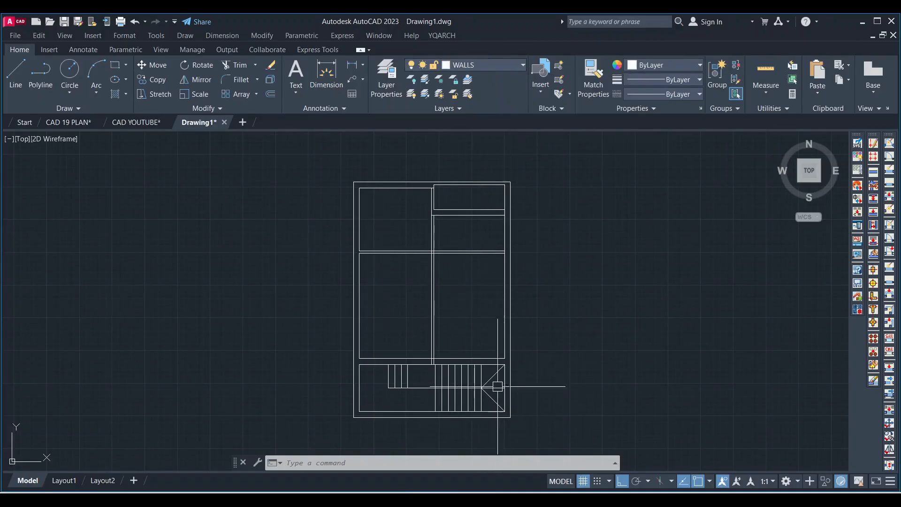
pyautogui.click(497, 71)
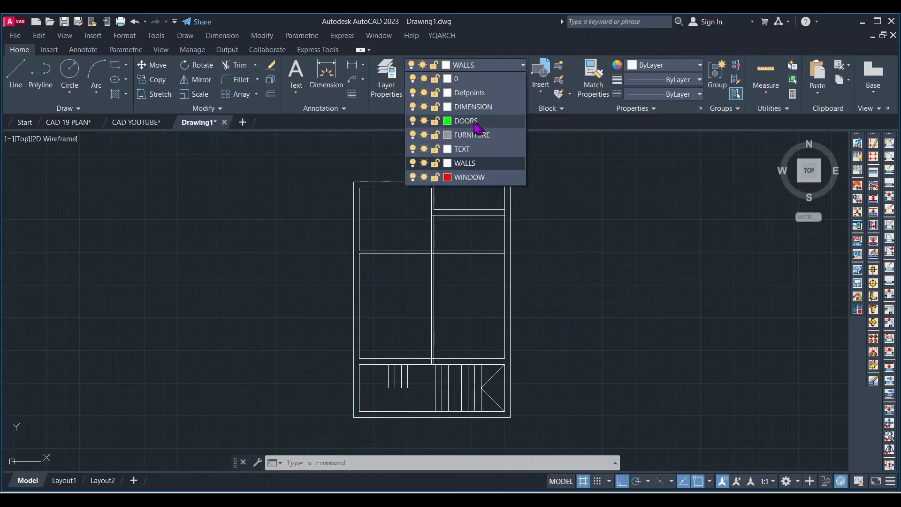
pyautogui.click(477, 121)
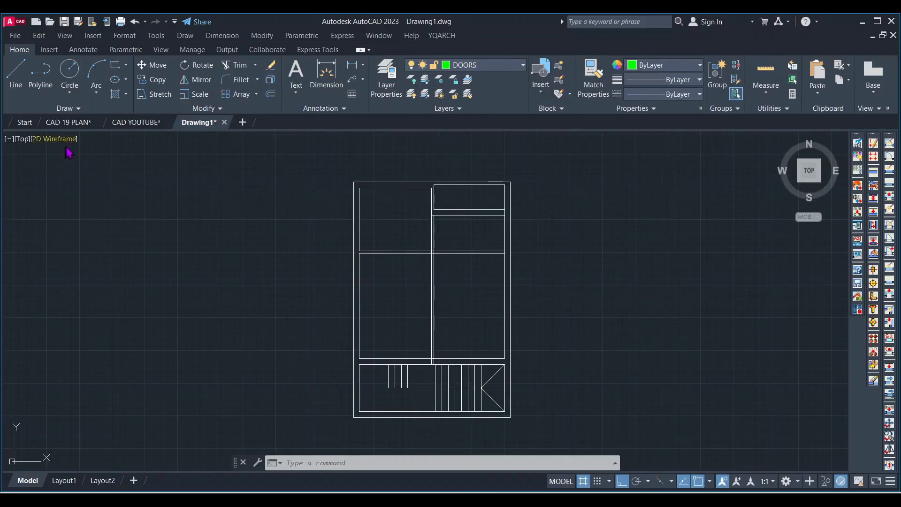
# Step: Switch to the CAD 19 PLAN reference drawing and examine the door between the kitchen and the space behind the bathroom
pyautogui.click(76, 124)
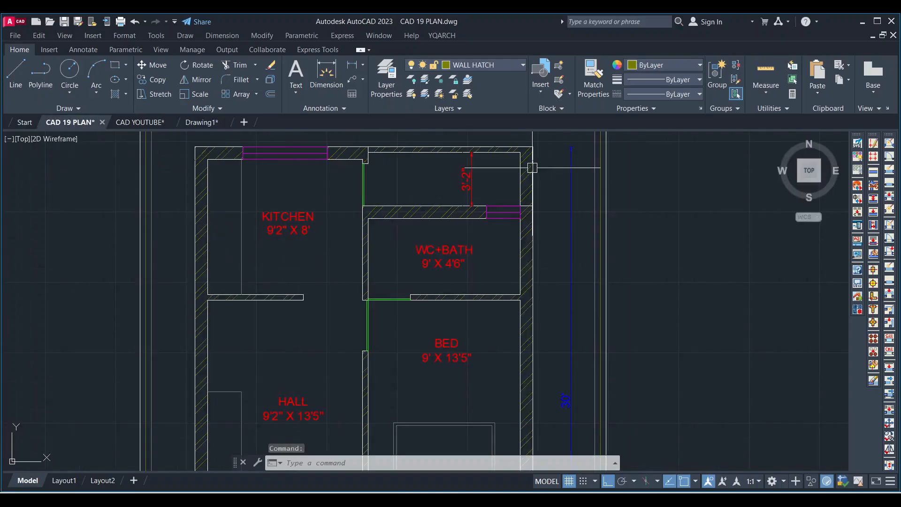
pyautogui.scroll(7, 402, 183)
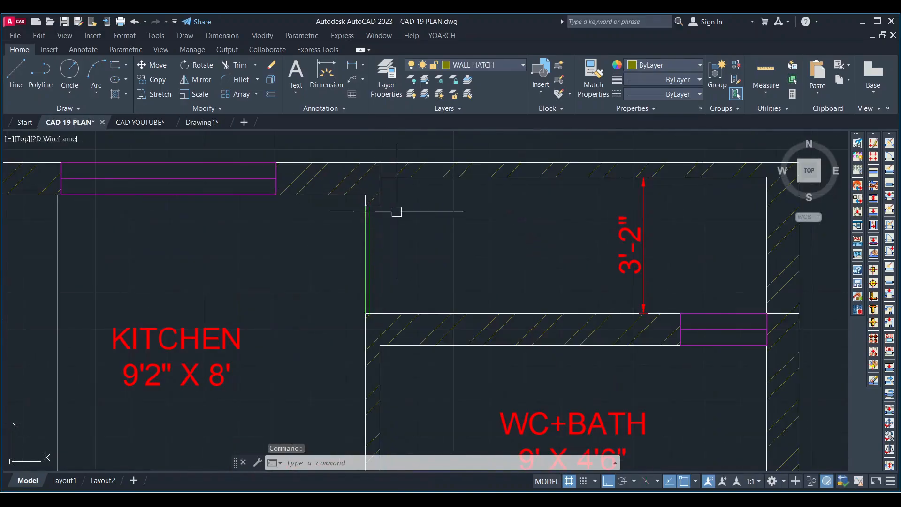
# Step: Add a linear dimension to the door opening between the kitchen and the space behind the bathroom in the reference plan
pyautogui.scroll(-2, 397, 211)
pyautogui.scroll(2, 382, 231)
pyautogui.click(352, 67)
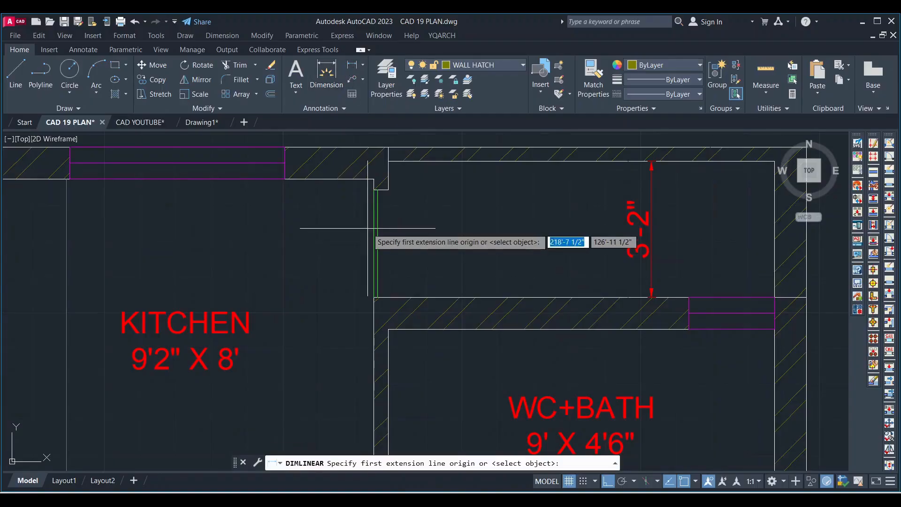
pyautogui.click(388, 190)
pyautogui.click(384, 296)
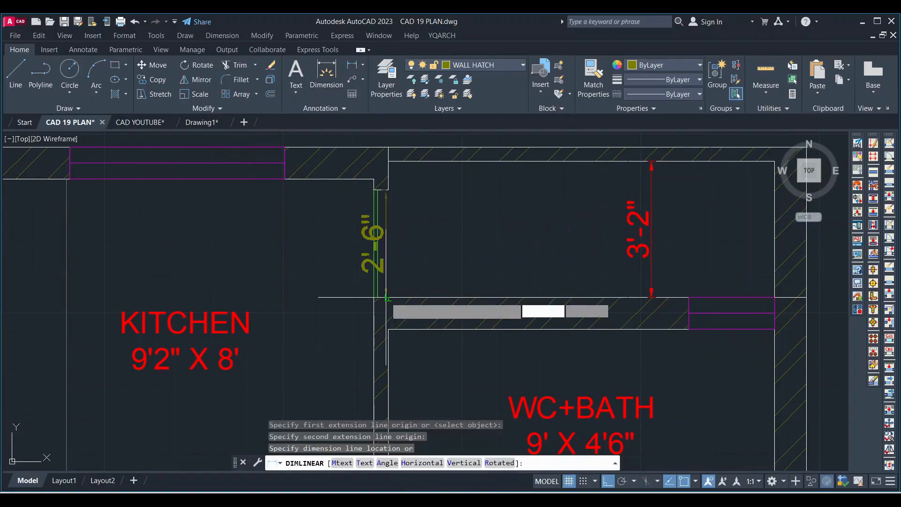
pyautogui.click(418, 272)
pyautogui.scroll(-2, 414, 193)
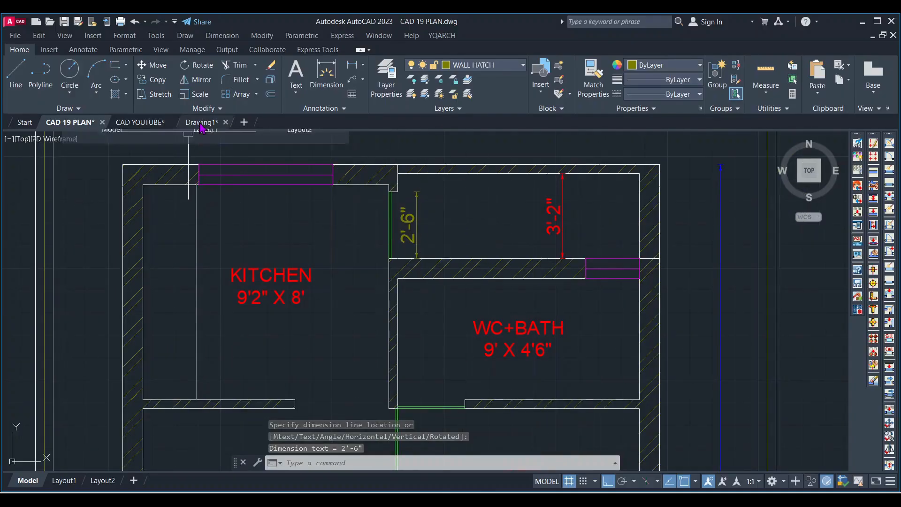
# Step: Examine the bathroom, bedroom and hall doors and the staircase area in the reference plan
pyautogui.scroll(-2, 366, 268)
pyautogui.scroll(2, 399, 352)
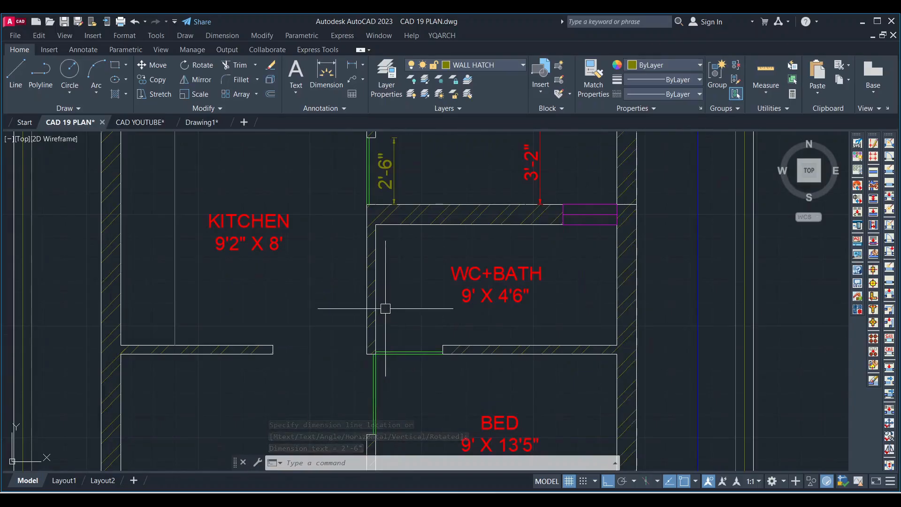
pyautogui.scroll(-2, 385, 309)
pyautogui.scroll(2, 371, 329)
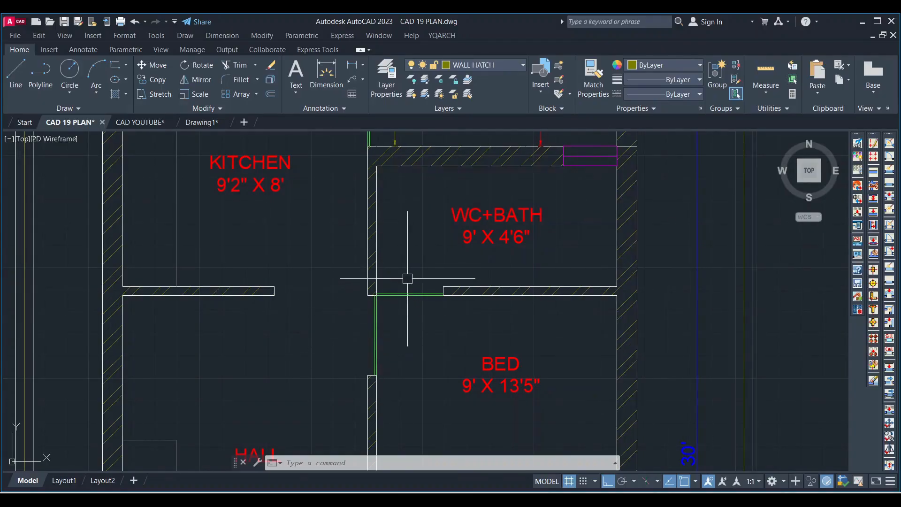
pyautogui.scroll(-3, 408, 281)
pyautogui.scroll(5, 406, 307)
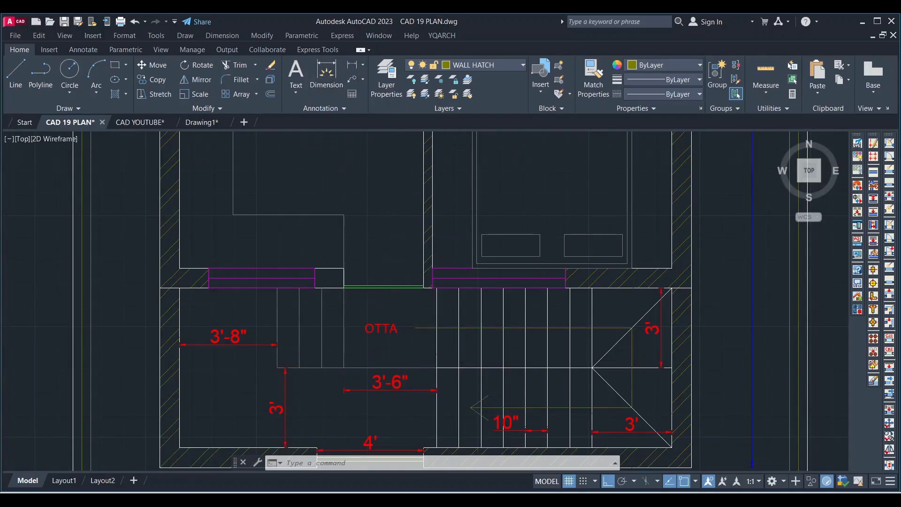
pyautogui.scroll(-3, 329, 282)
pyautogui.scroll(4, 201, 221)
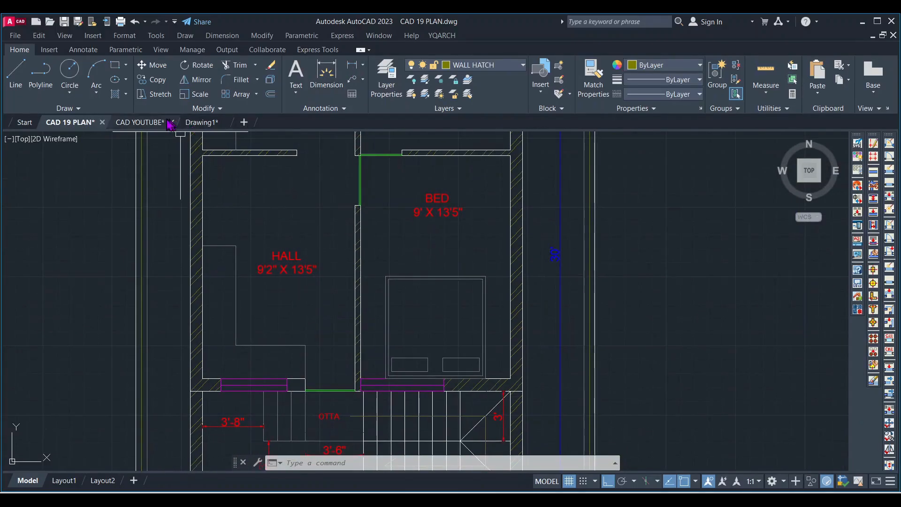
# Step: Switch back to the Drawing1 floor plan at the rear kitchen partition
pyautogui.click(201, 122)
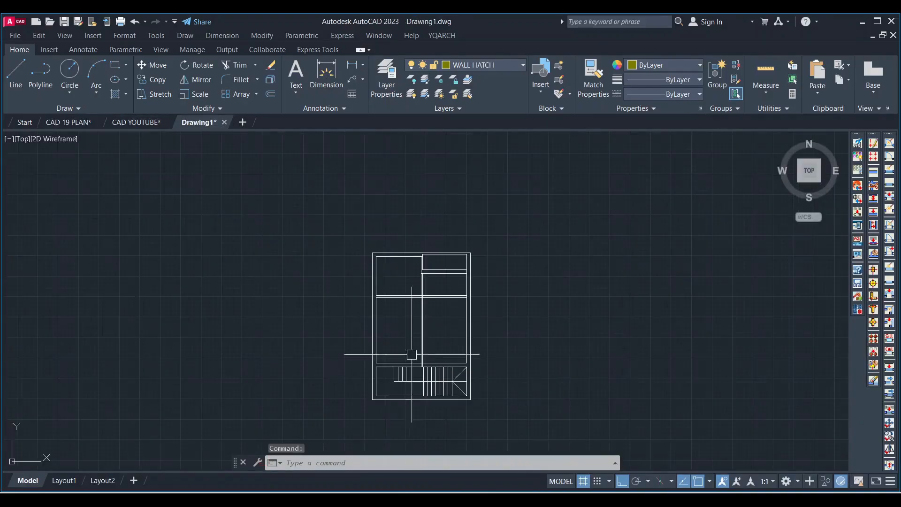
pyautogui.scroll(8, 403, 291)
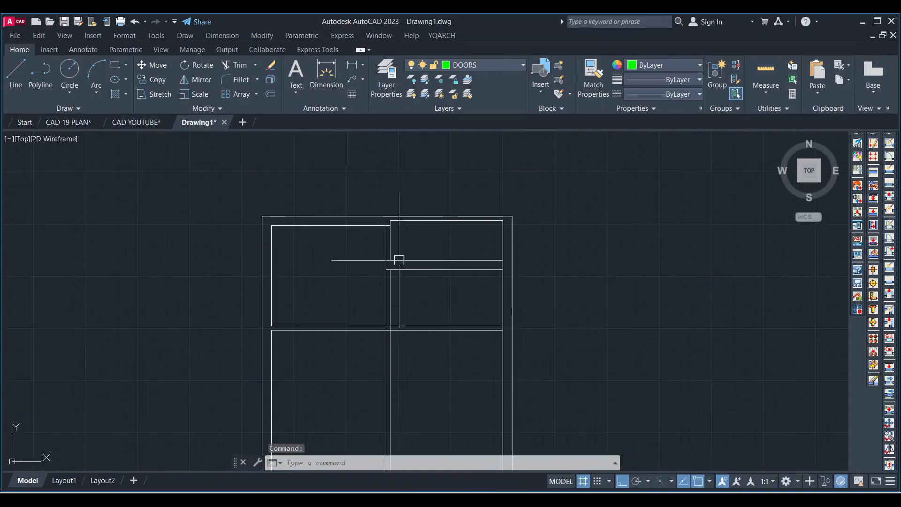
pyautogui.click(354, 66)
pyautogui.click(419, 192)
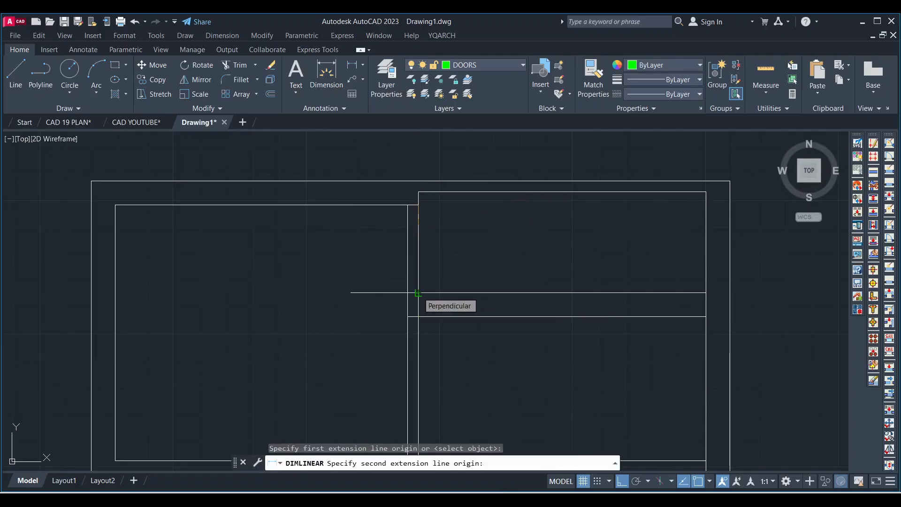
pyautogui.press('Escape')
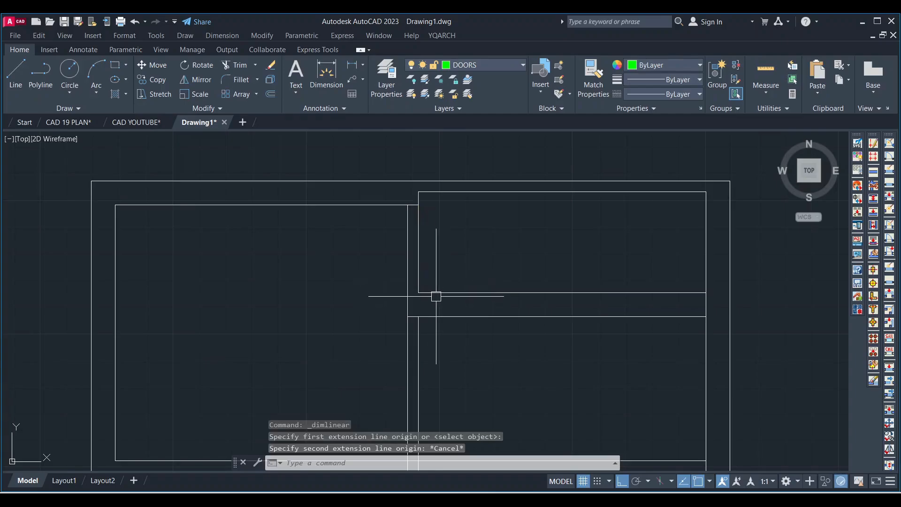
pyautogui.write('O')
pyautogui.press('Return')
pyautogui.press('Escape')
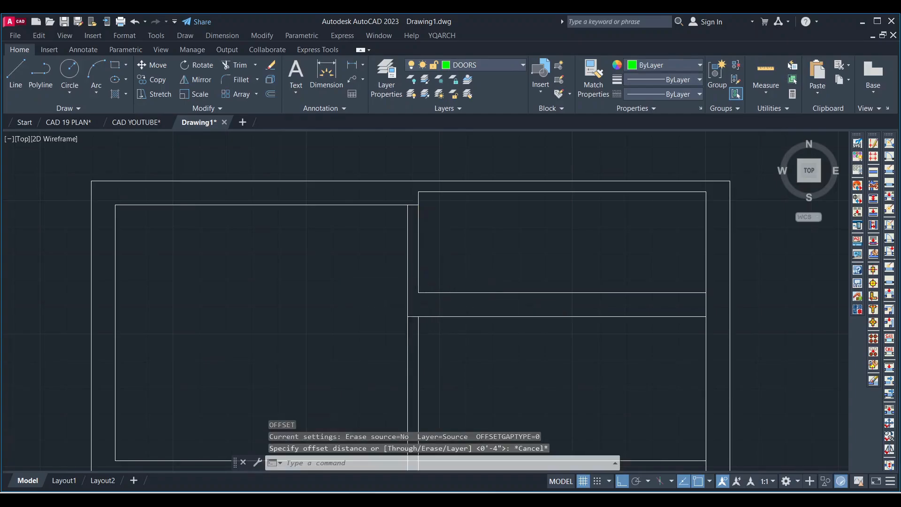
pyautogui.scroll(2, 407, 281)
pyautogui.write('l')
pyautogui.press('Return')
pyautogui.click(425, 299)
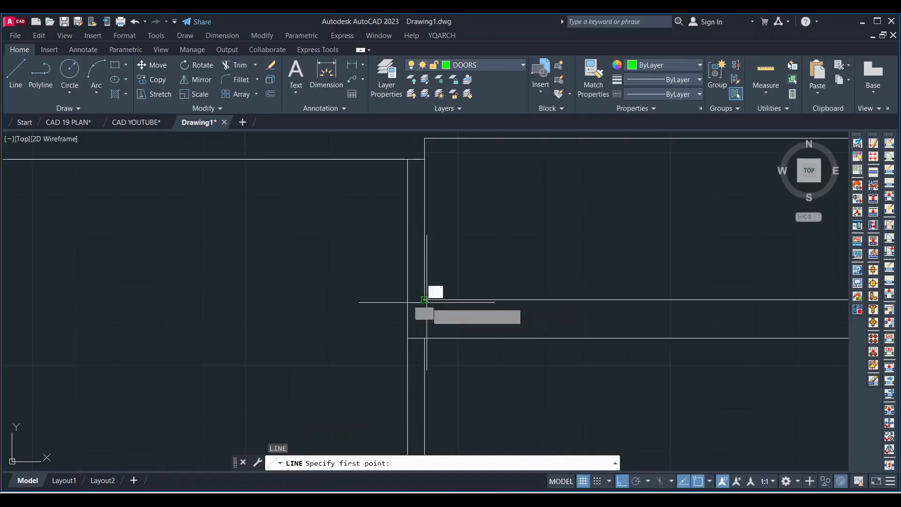
pyautogui.press('Escape')
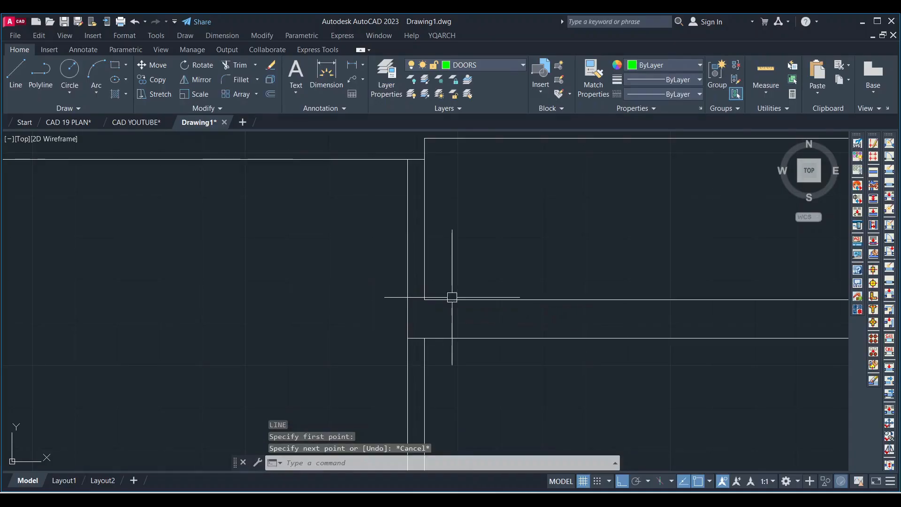
# Step: Stretch the north line of the wall behind the bathroom west to the partition's kitchen-side face
pyautogui.click(421, 296)
pyautogui.scroll(2, 422, 297)
pyautogui.click(428, 304)
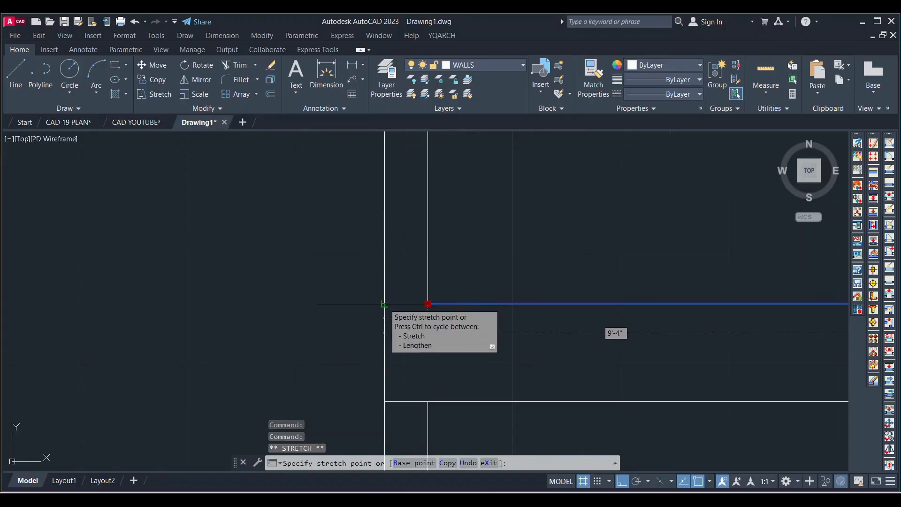
pyautogui.press('Escape')
pyautogui.scroll(-3, 417, 300)
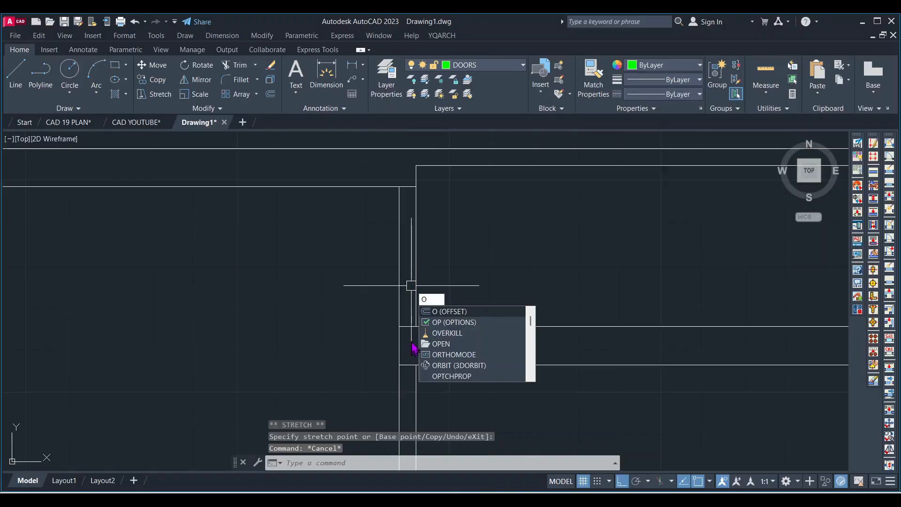
# Step: Offset the north line of the wall behind the bathroom 2'6" northward to mark the kitchen door opening
pyautogui.press('Return')
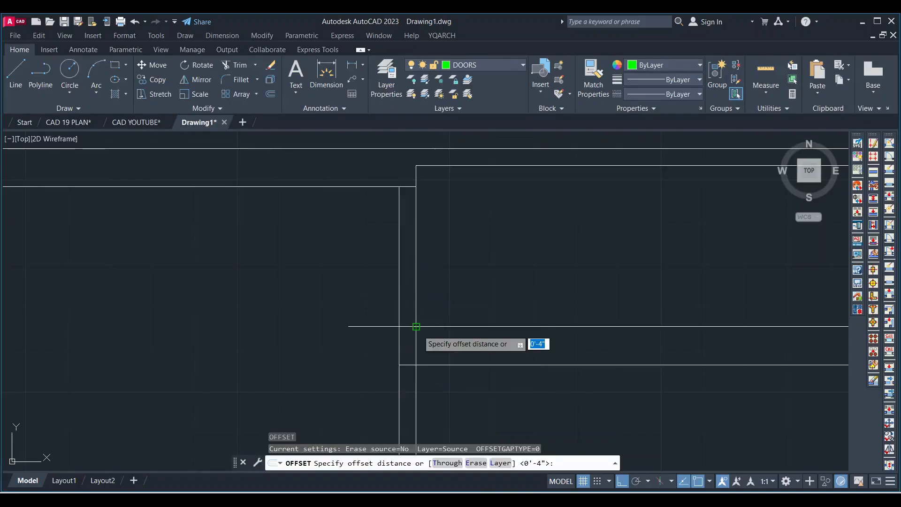
pyautogui.write("2'6")
pyautogui.press('Return')
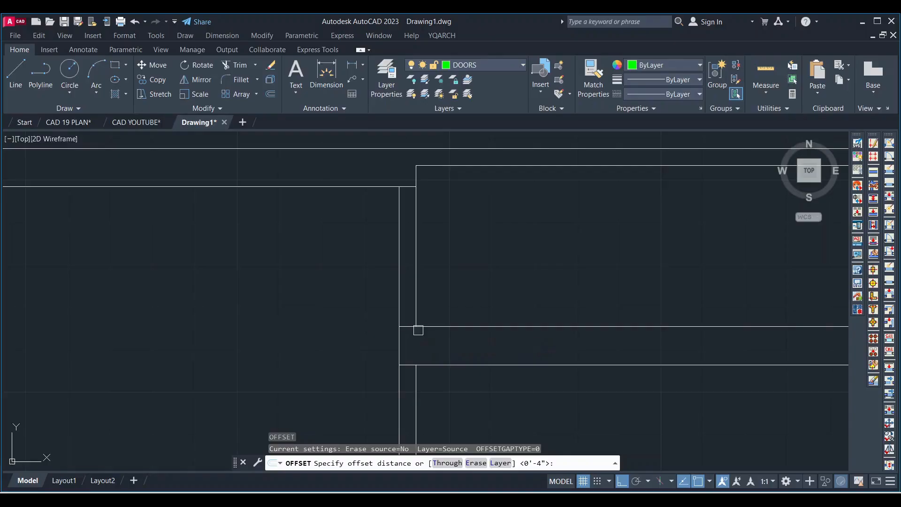
pyautogui.click(455, 326)
pyautogui.click(455, 290)
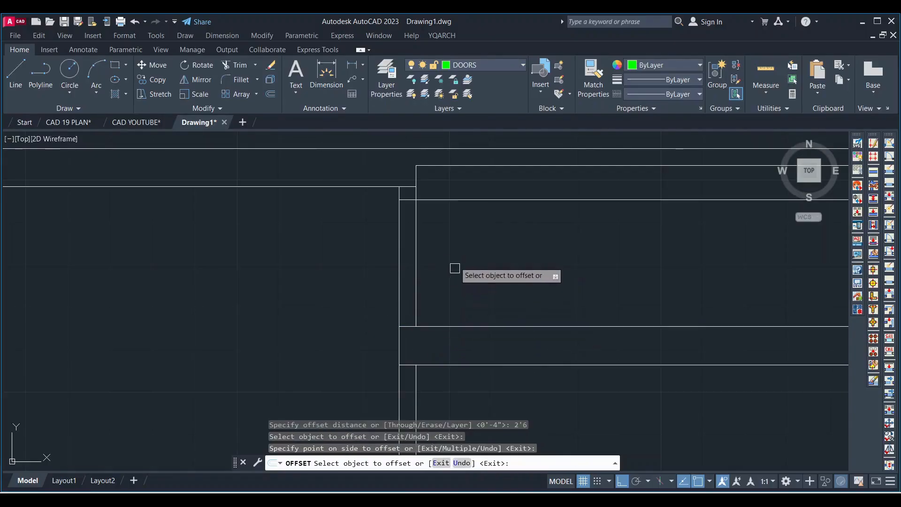
pyautogui.scroll(3, 420, 193)
pyautogui.press('Escape')
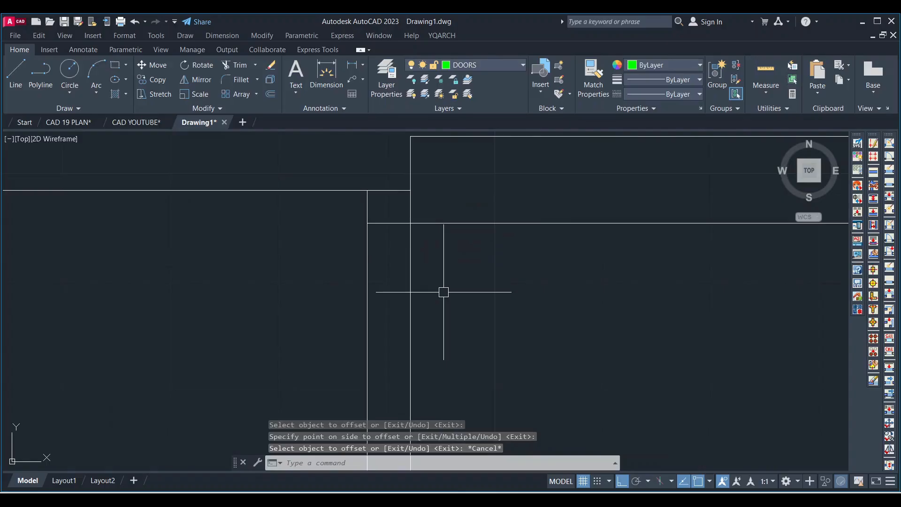
# Step: Trim the partition lines out of the kitchen door opening and cut the offset line back to the partition's width
pyautogui.write('TR')
pyautogui.press('Return')
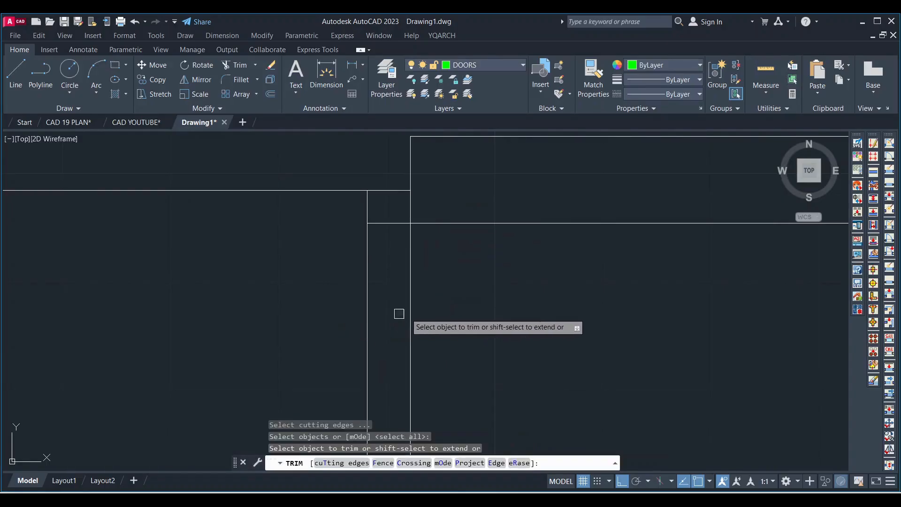
pyautogui.click(470, 306)
pyautogui.click(295, 306)
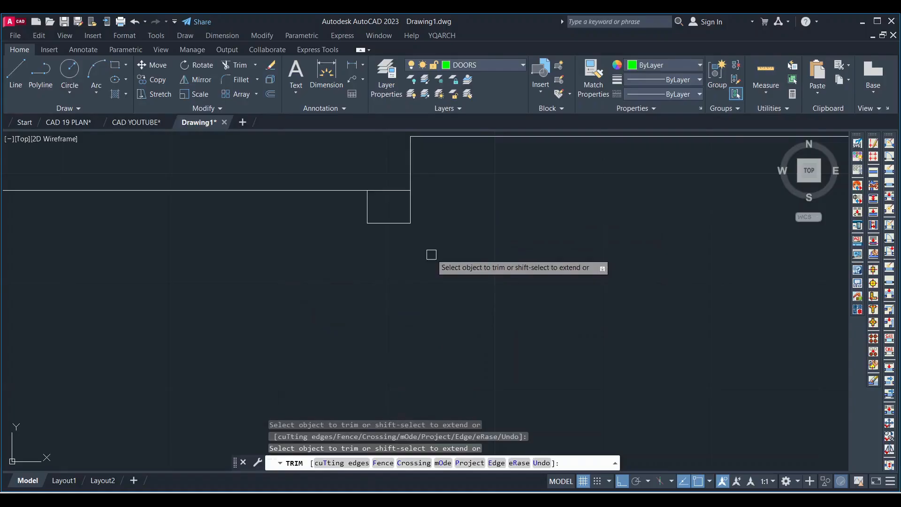
pyautogui.scroll(-4, 431, 256)
pyautogui.press('Escape')
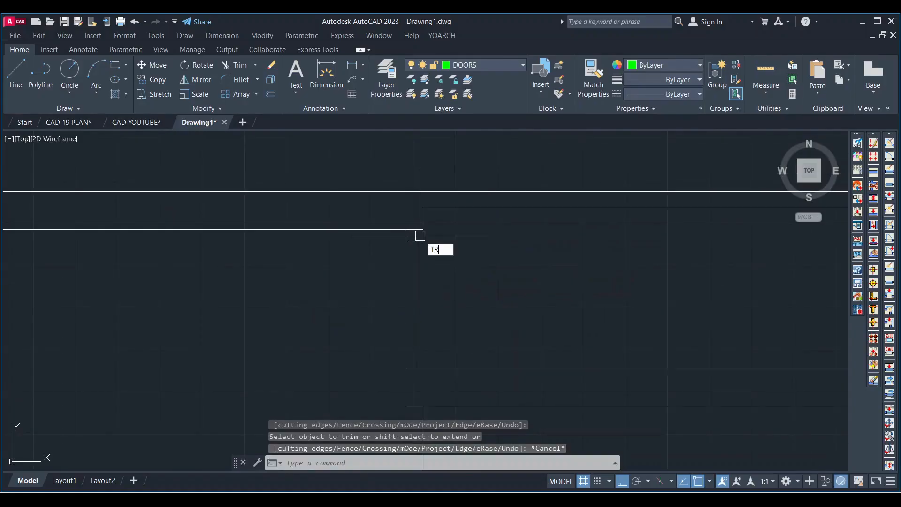
# Step: Trim the short line crossing the top of the partition stub north of the kitchen door opening
pyautogui.press('Return')
pyautogui.scroll(2, 420, 218)
pyautogui.click(408, 237)
pyautogui.press('Escape')
pyautogui.scroll(-4, 410, 215)
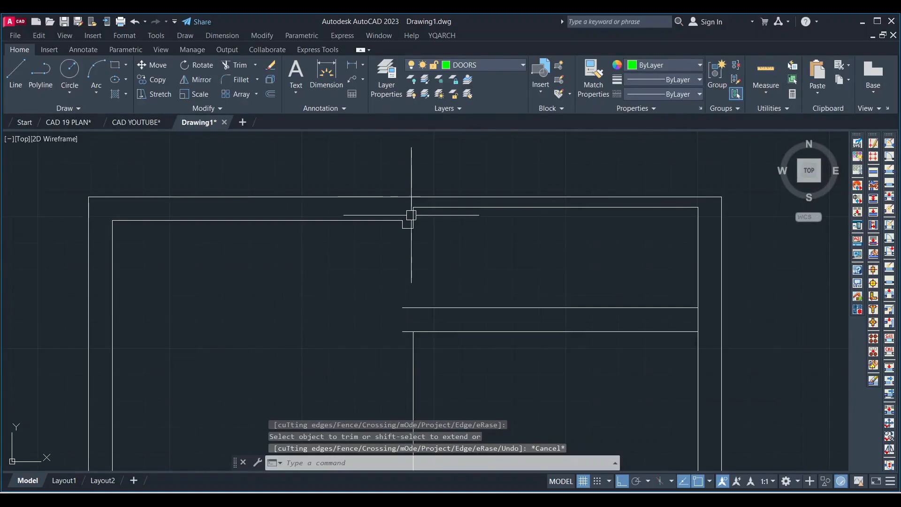
# Step: Draw a line for the partition's west face from the bathroom wall's northwest end south to the staircase wall
pyautogui.scroll(2, 413, 305)
pyautogui.scroll(-5, 432, 300)
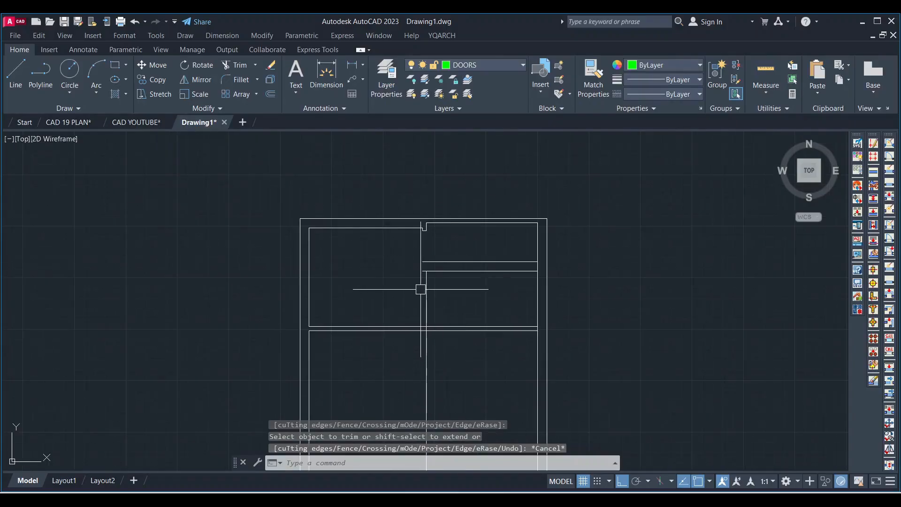
pyautogui.scroll(2, 421, 290)
pyautogui.write('l')
pyautogui.press('Return')
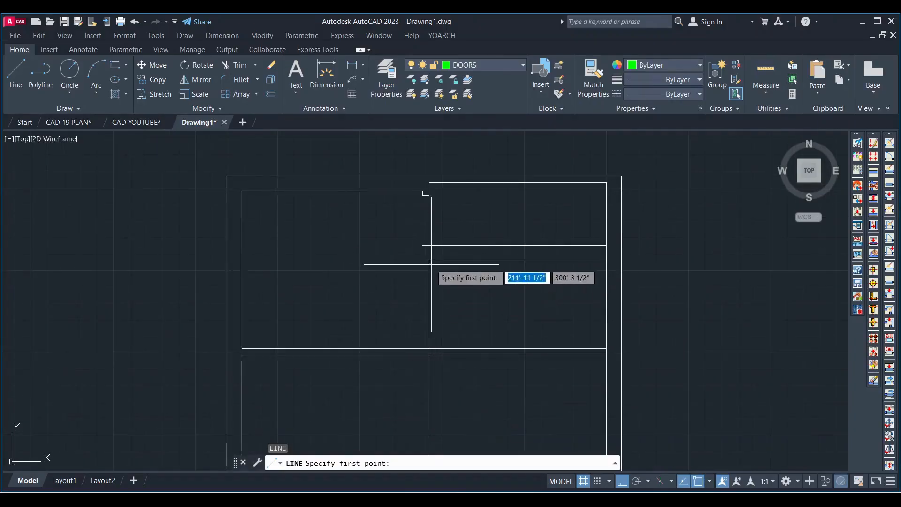
pyautogui.scroll(2, 431, 264)
pyautogui.click(423, 245)
pyautogui.scroll(-4, 424, 241)
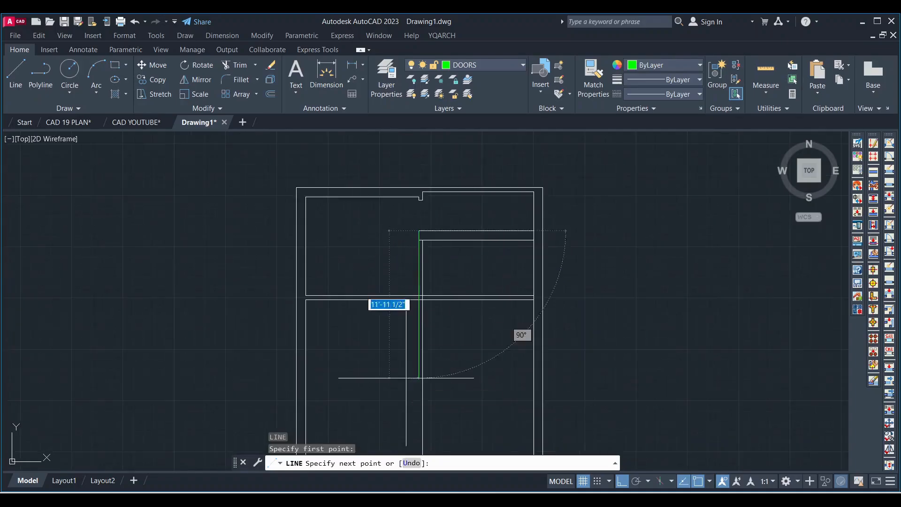
pyautogui.scroll(-5, 406, 371)
pyautogui.scroll(9, 398, 385)
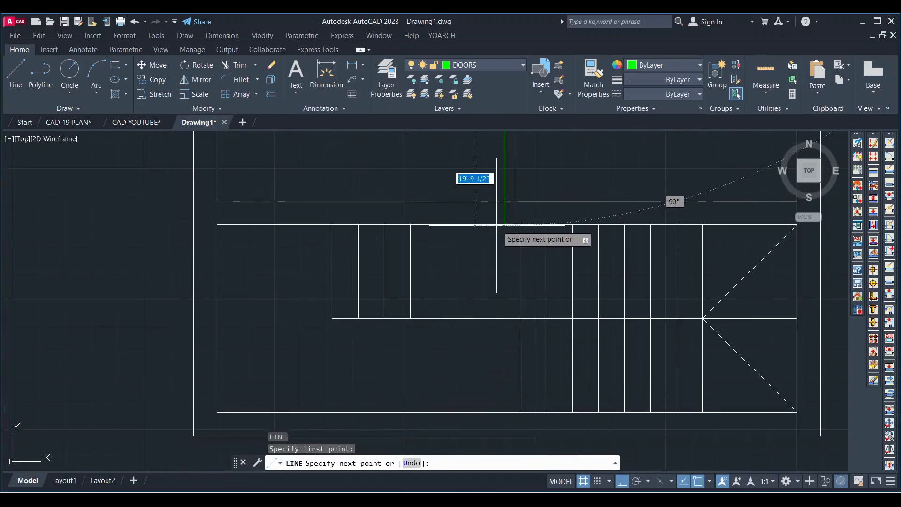
pyautogui.press('Escape')
pyautogui.scroll(-6, 485, 271)
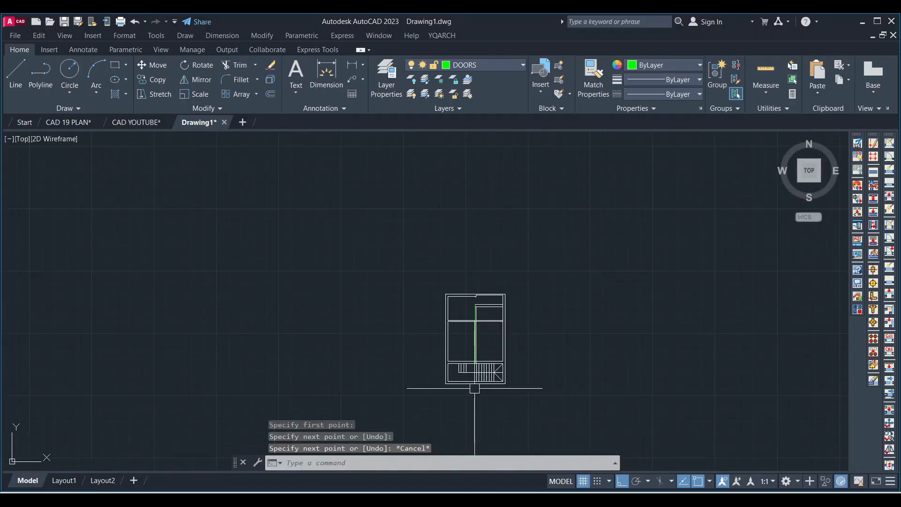
# Step: Match the new west partition line's properties to the adjacent line on the WALLS layer
pyautogui.scroll(12, 474, 230)
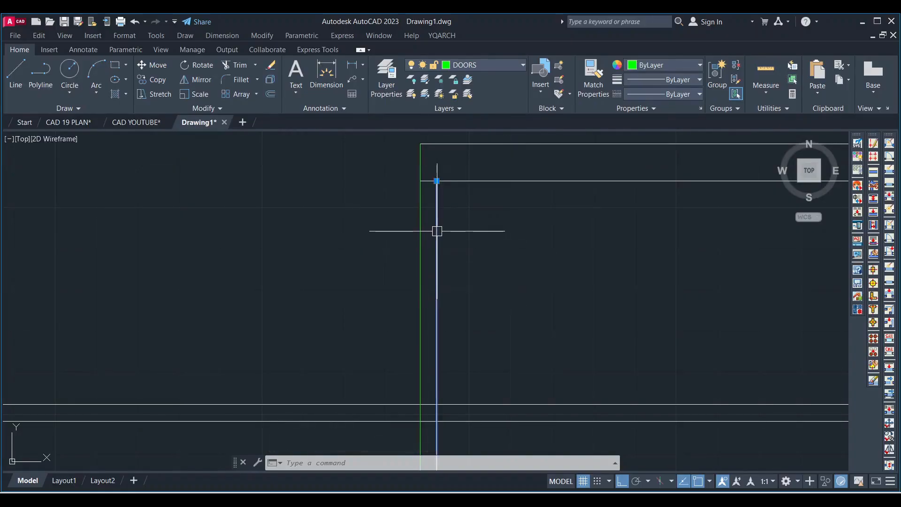
pyautogui.click(593, 77)
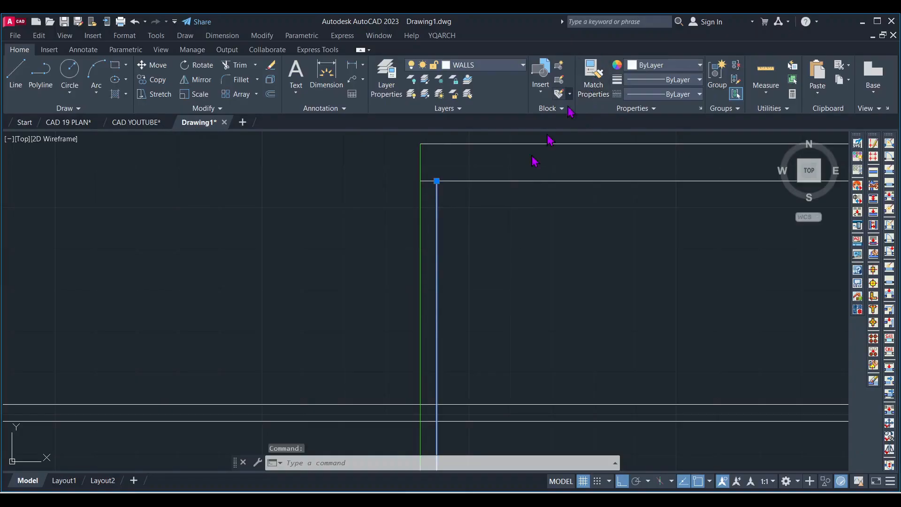
pyautogui.click(422, 234)
pyautogui.press('Escape')
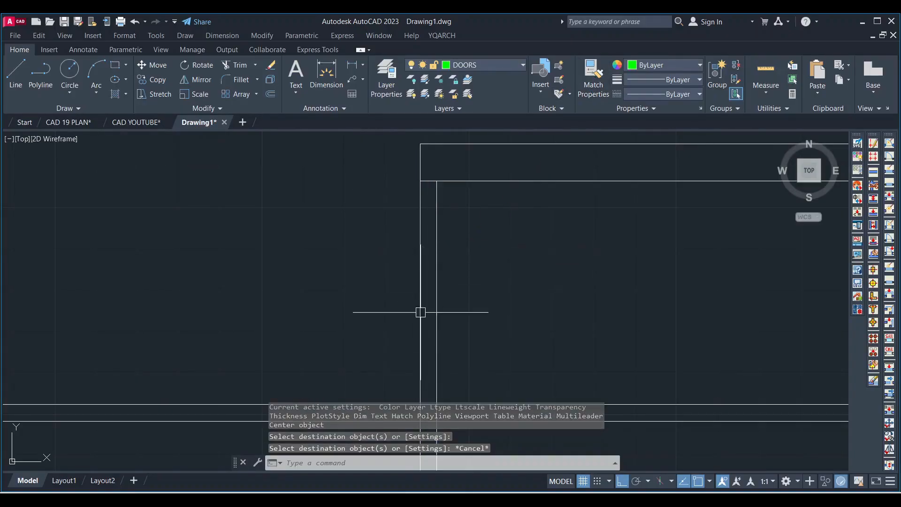
# Step: Draw a line across the west side of the kitchen door opening, from the partition stub's corner south to the bathroom wall
pyautogui.scroll(-3, 420, 312)
pyautogui.scroll(5, 437, 195)
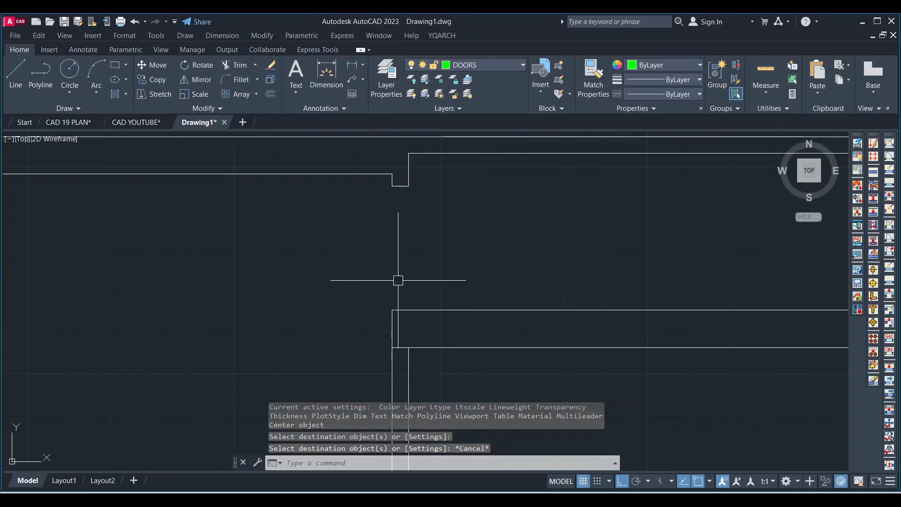
pyautogui.write('l')
pyautogui.press('Return')
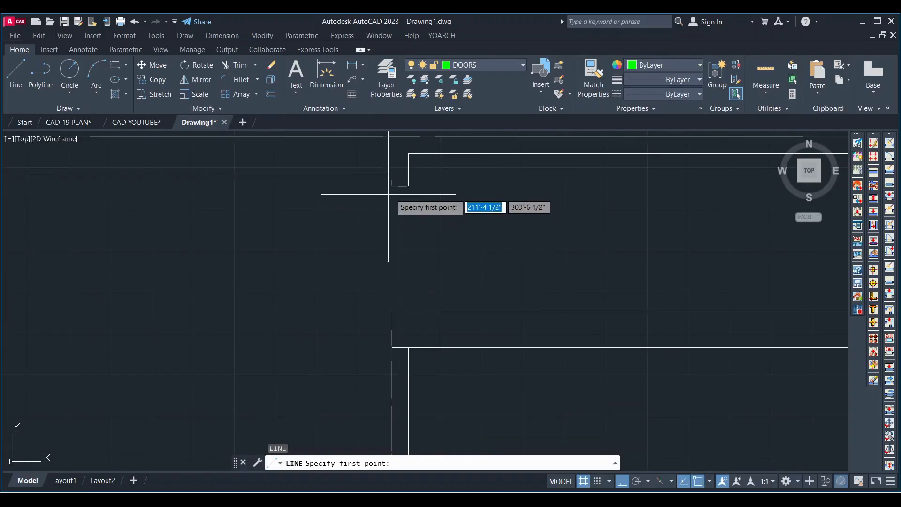
pyautogui.click(393, 187)
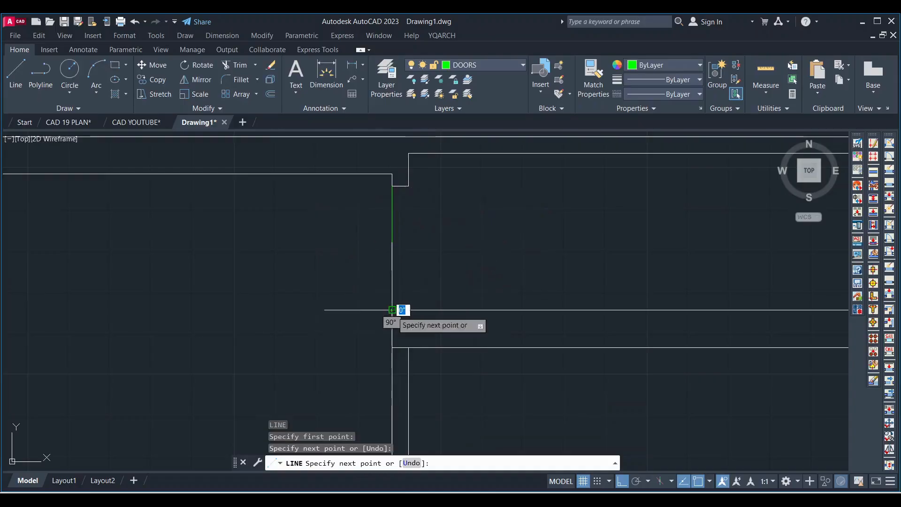
pyautogui.press('Escape')
# Step: Offset the kitchen door line 1.5" to the east to form the door's thickness
pyautogui.press('Return')
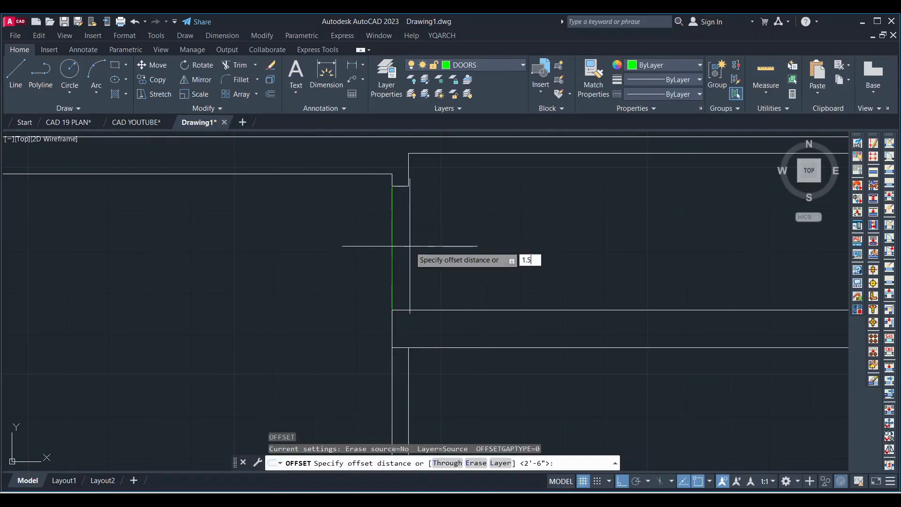
pyautogui.press('Return')
pyautogui.click(393, 244)
pyautogui.click(404, 245)
pyautogui.press('Escape')
pyautogui.scroll(-2, 448, 239)
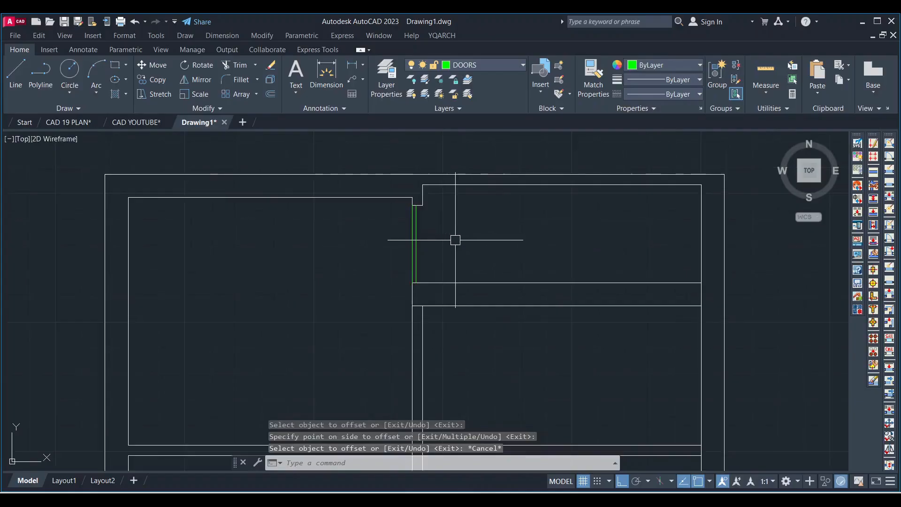
# Step: Offset the east face of the central partition 2'6" to the east to mark the bathroom door's width
pyautogui.scroll(-2, 450, 239)
pyautogui.scroll(-2, 452, 309)
pyautogui.scroll(2, 444, 351)
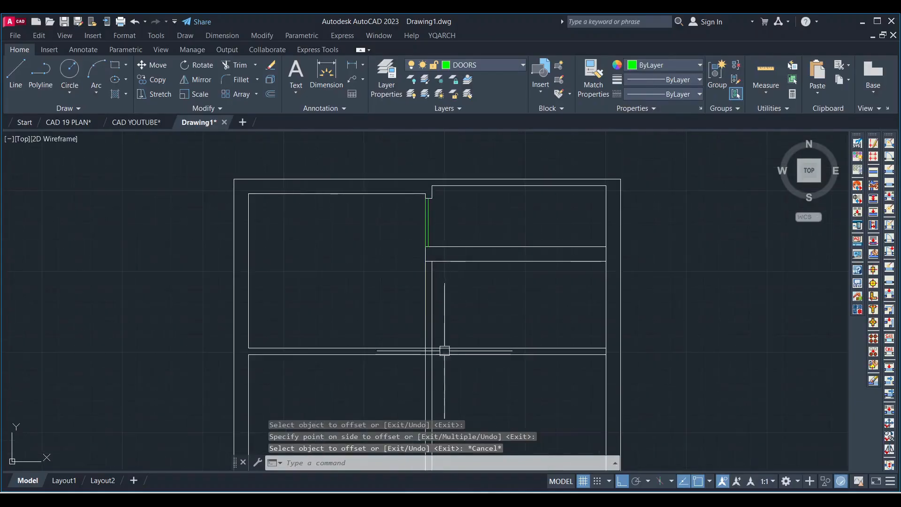
pyautogui.scroll(1, 444, 351)
pyautogui.scroll(2, 469, 356)
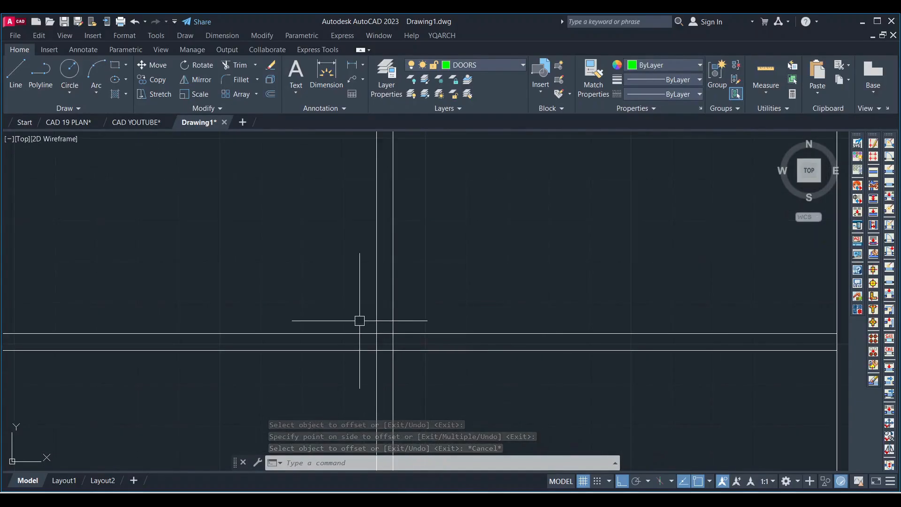
pyautogui.write('o')
pyautogui.press('Return')
pyautogui.write('2')
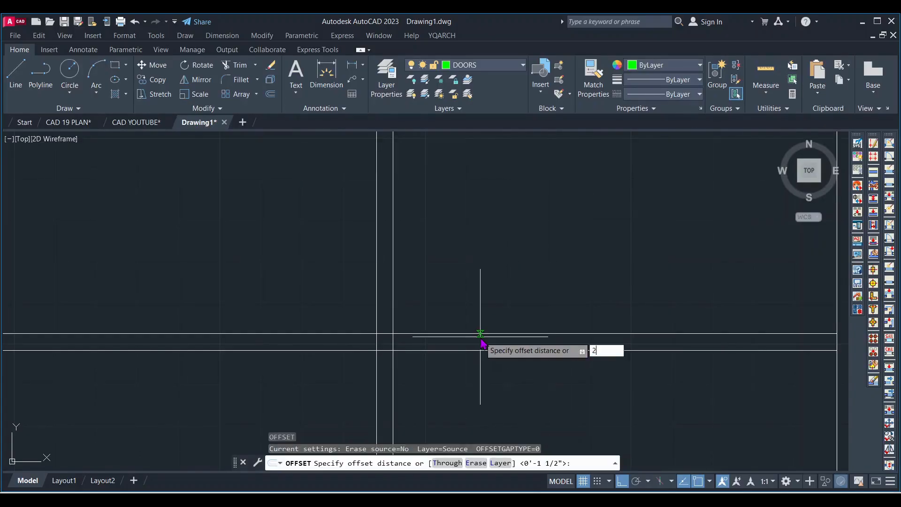
pyautogui.write("'6")
pyautogui.press('Return')
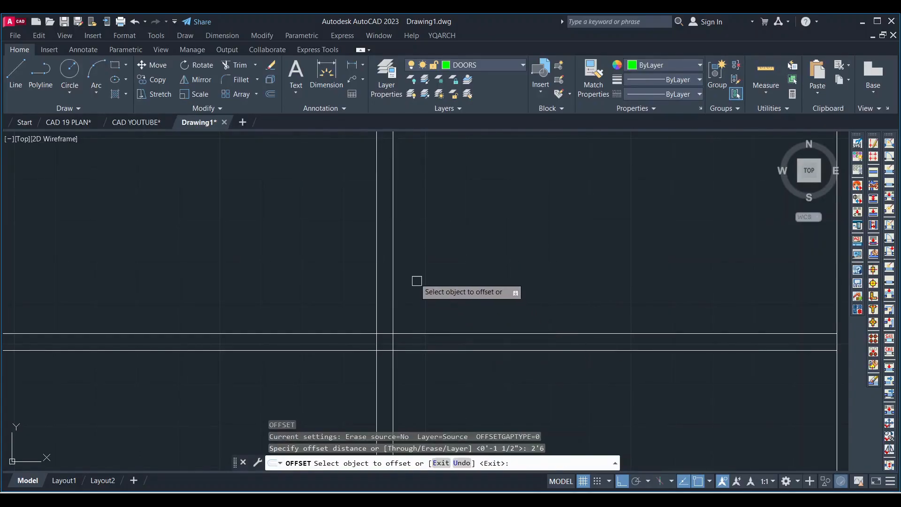
pyautogui.click(393, 271)
pyautogui.click(441, 262)
pyautogui.press('Escape')
# Step: Trim the bathroom's south wall out of the door opening and cut the offset line back to the wall's thickness
pyautogui.scroll(-2, 477, 269)
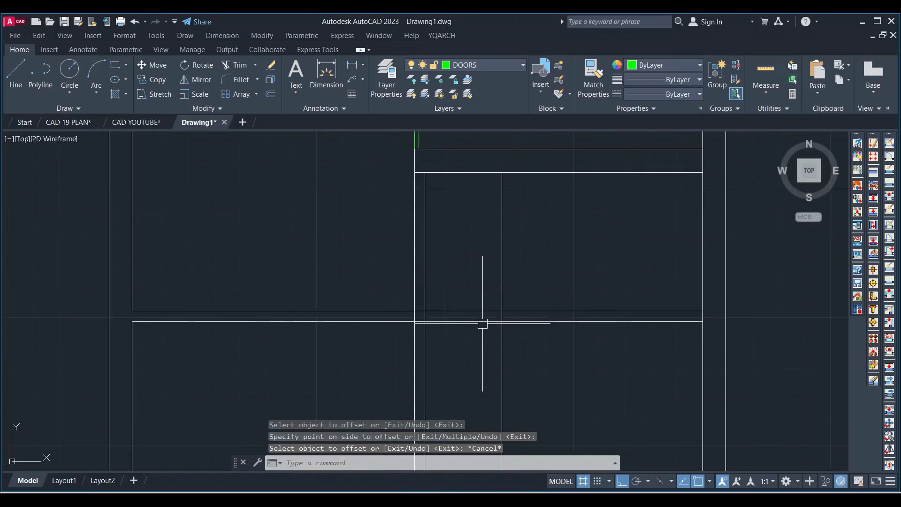
pyautogui.write('tr')
pyautogui.press('Return')
pyautogui.press('Return')
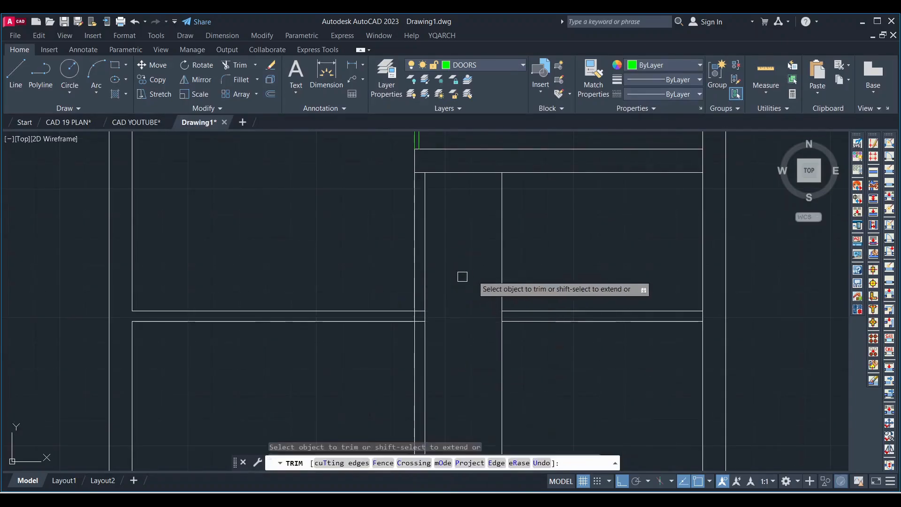
pyautogui.click(513, 261)
pyautogui.click(501, 254)
pyautogui.click(543, 372)
pyautogui.click(458, 343)
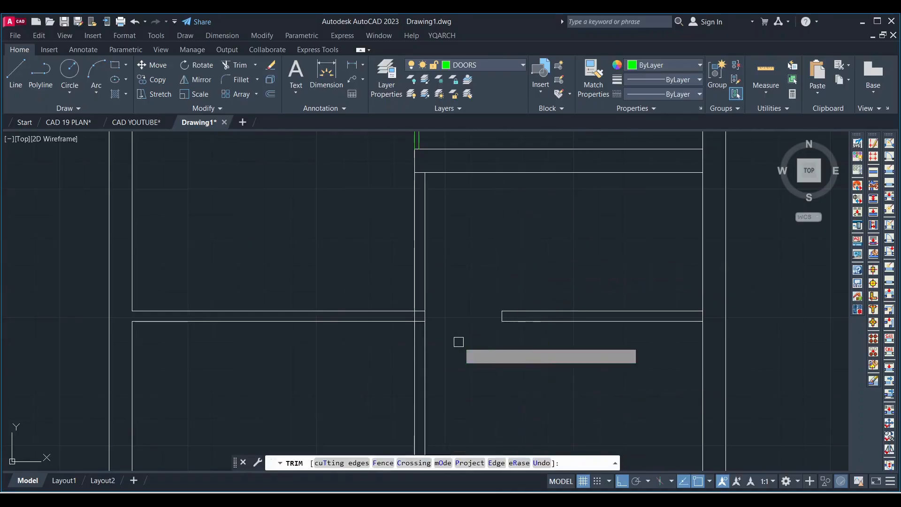
pyautogui.press('Escape')
# Step: Draw a line along the south side of the bathroom door opening, from the east jamb to the central partition
pyautogui.scroll(3, 497, 320)
pyautogui.write('l')
pyautogui.press('Return')
pyautogui.scroll(2, 497, 319)
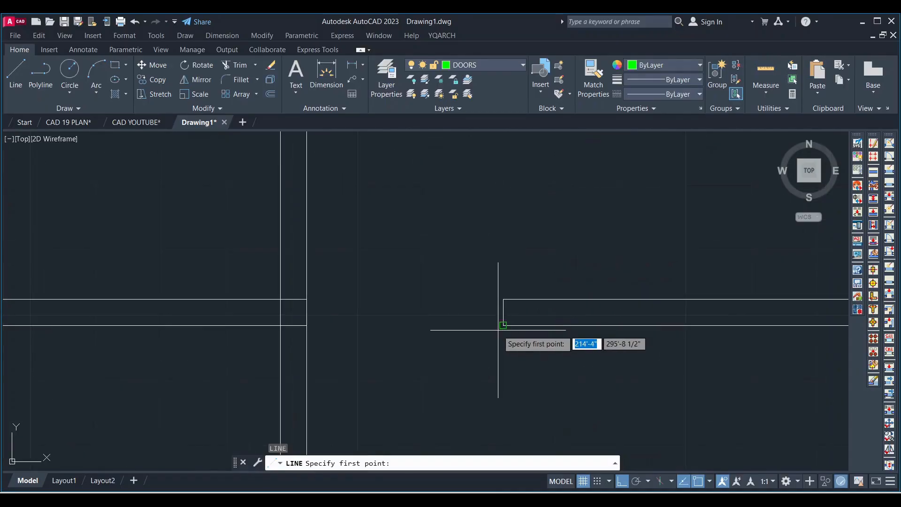
pyautogui.click(503, 326)
pyautogui.click(309, 325)
pyautogui.press('Escape')
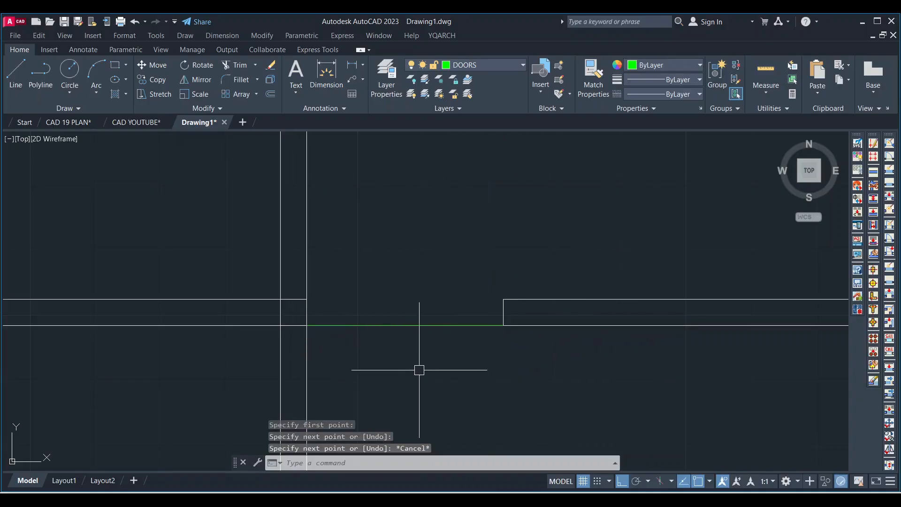
# Step: Offset the bathroom door line 1.5" to the north to form the door's thickness
pyautogui.write('o')
pyautogui.press('Return')
pyautogui.write('1.5')
pyautogui.press('Return')
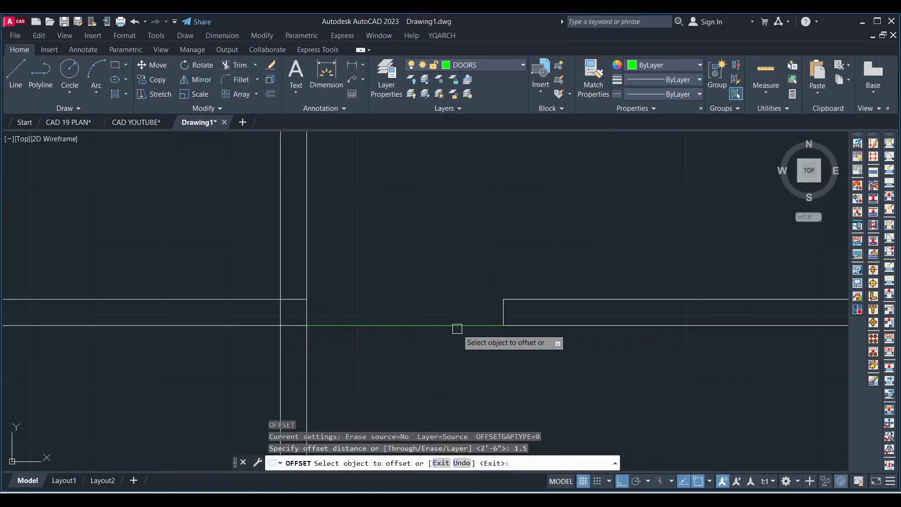
pyautogui.click(458, 325)
pyautogui.click(470, 319)
pyautogui.press('Escape')
# Step: Offset the south face of the cross wall west of the partition 3' to the south
pyautogui.scroll(2, 488, 319)
pyautogui.scroll(-2, 488, 320)
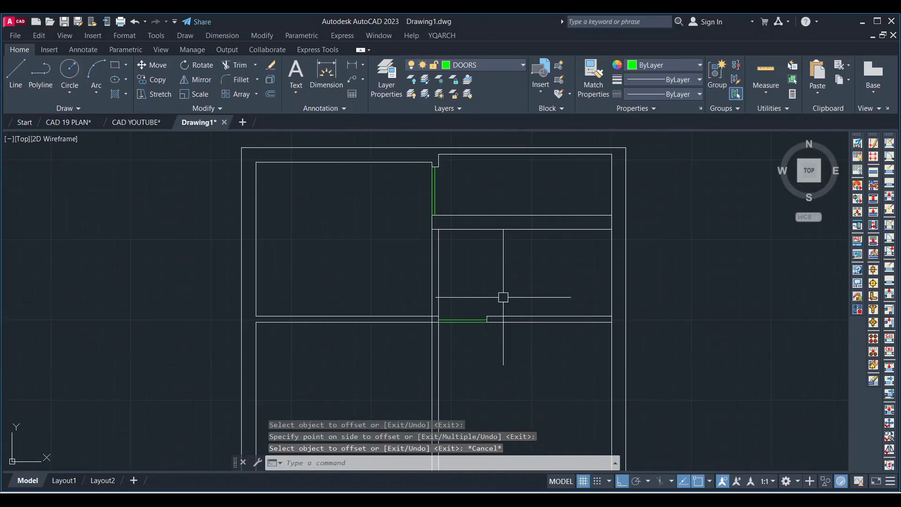
pyautogui.scroll(2, 430, 355)
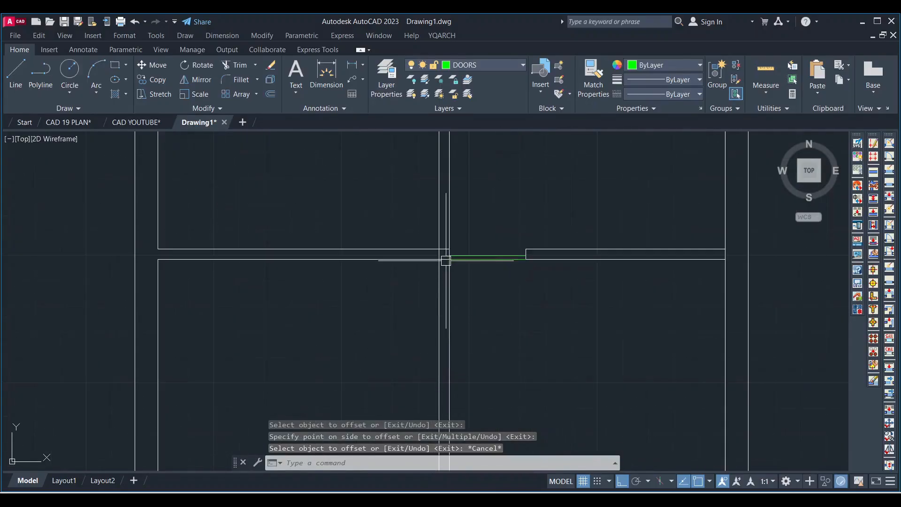
pyautogui.scroll(2, 460, 273)
pyautogui.write('o')
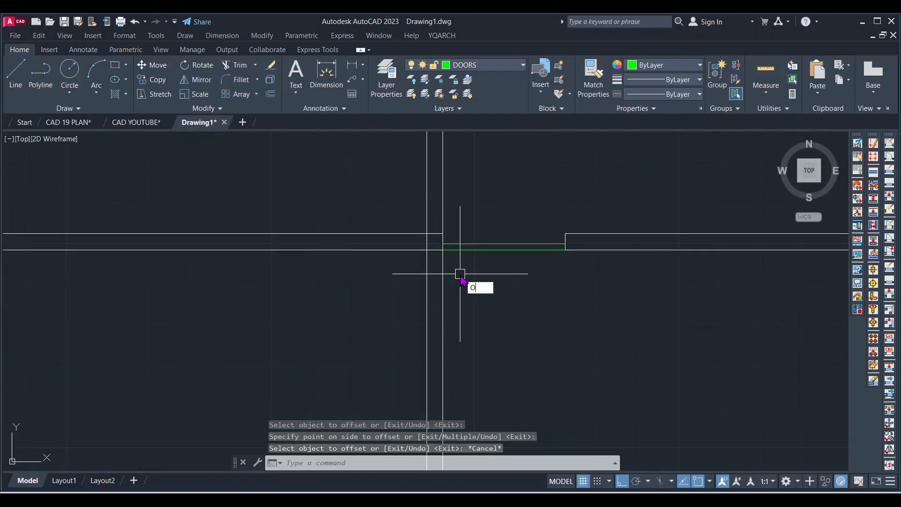
pyautogui.press('Return')
pyautogui.press('Return')
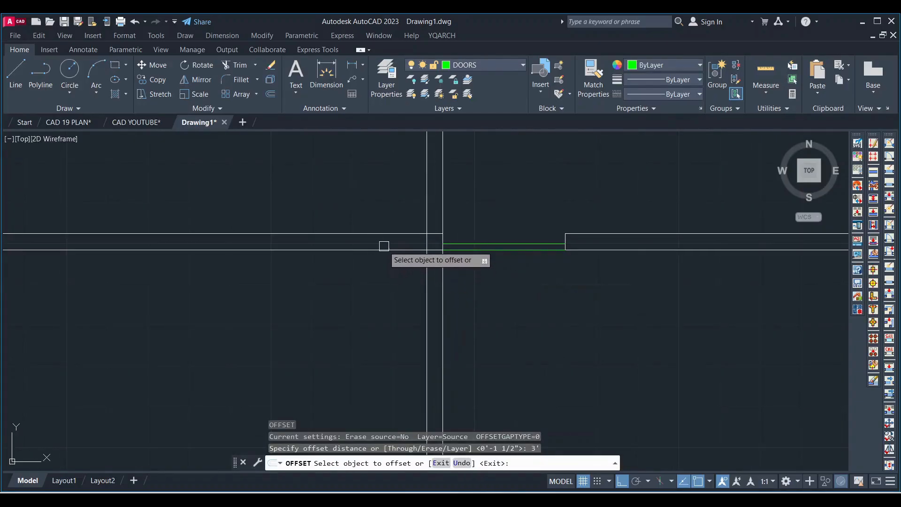
pyautogui.click(384, 248)
pyautogui.click(392, 353)
pyautogui.scroll(-2, 437, 286)
pyautogui.press('Escape')
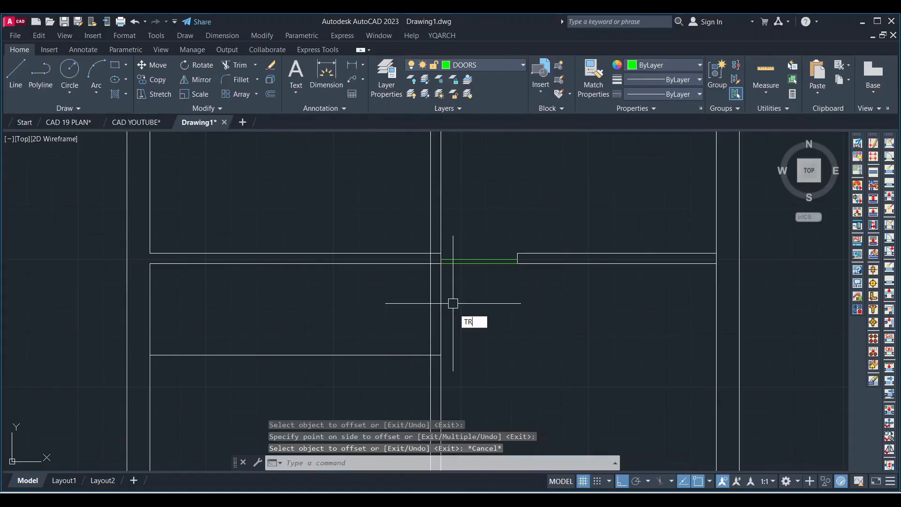
# Step: Trim the partition lines out of the 3' door opening south of the cross wall and cut the offset line back to the partition's width
pyautogui.write('TR')
pyautogui.press('Return')
pyautogui.press('Return')
pyautogui.click(460, 312)
pyautogui.click(392, 296)
pyautogui.click(394, 400)
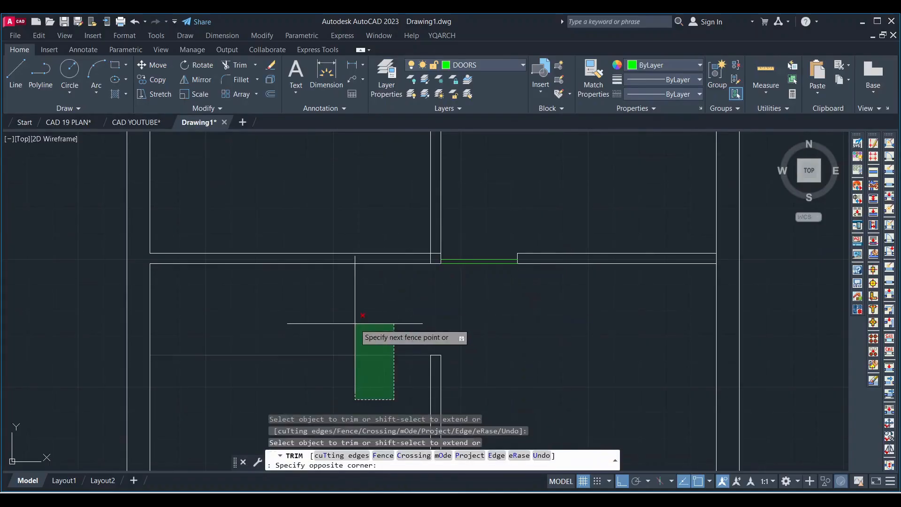
pyautogui.press('Escape')
# Step: Draw a line down the west side of the 3' partition opening, from the cross wall to the remaining partition's top corner
pyautogui.write('L')
pyautogui.press('Return')
pyautogui.scroll(2, 427, 298)
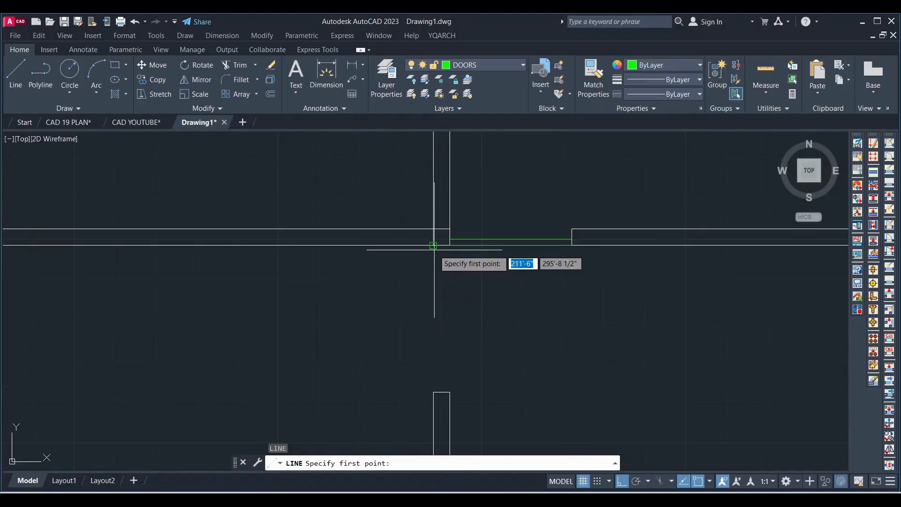
pyautogui.click(431, 263)
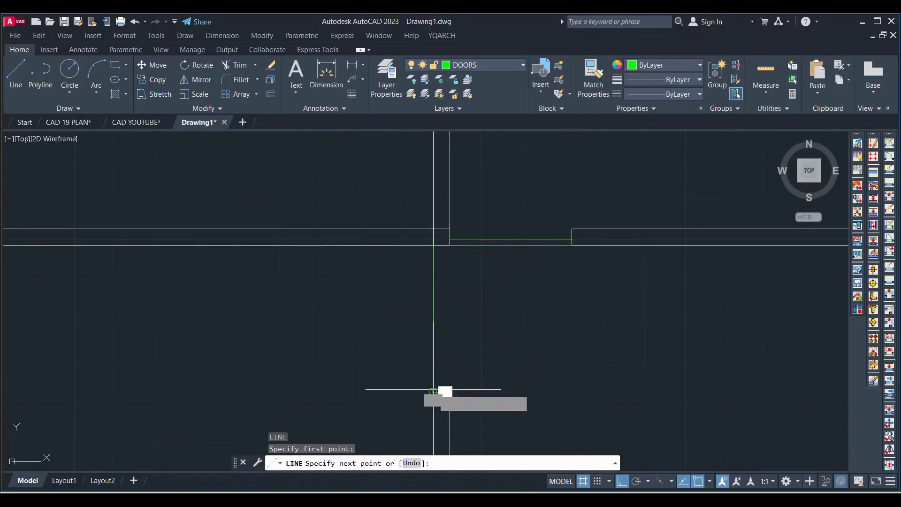
pyautogui.press('Escape')
# Step: Offset the 3' opening's door line 1.5" to the east to form the door's thickness
pyautogui.write('o')
pyautogui.press('Return')
pyautogui.write('1')
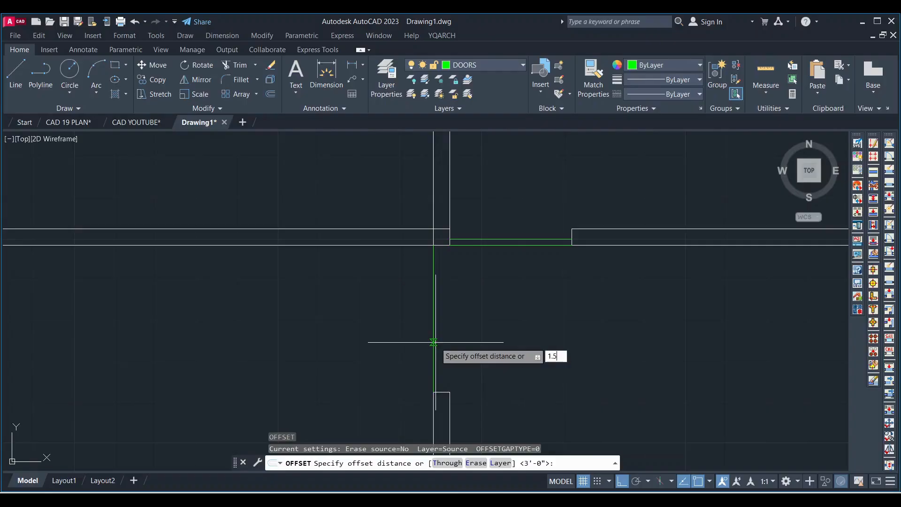
pyautogui.write('.5')
pyautogui.press('Return')
pyautogui.click(434, 324)
pyautogui.click(539, 323)
pyautogui.press('Escape')
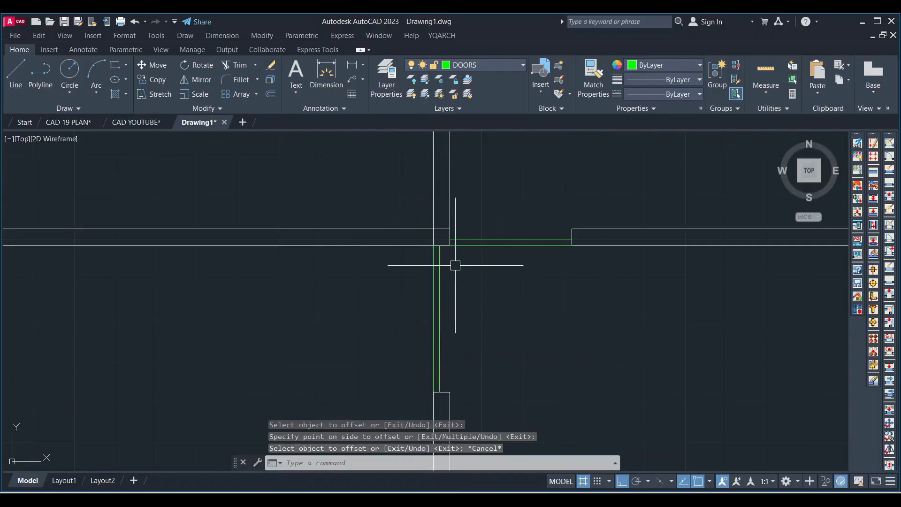
# Step: Offset the west face of the central partition north of the cross wall 3'6" to the west
pyautogui.scroll(-4, 455, 265)
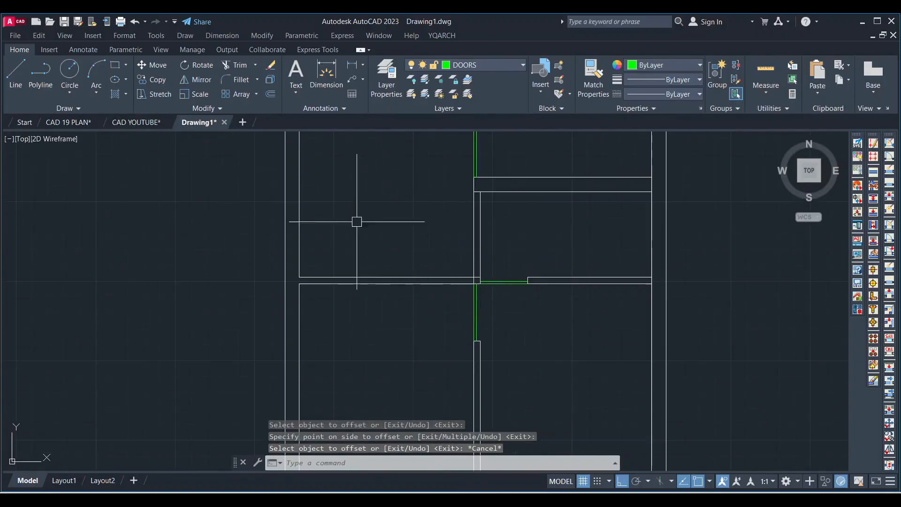
pyautogui.scroll(2, 446, 246)
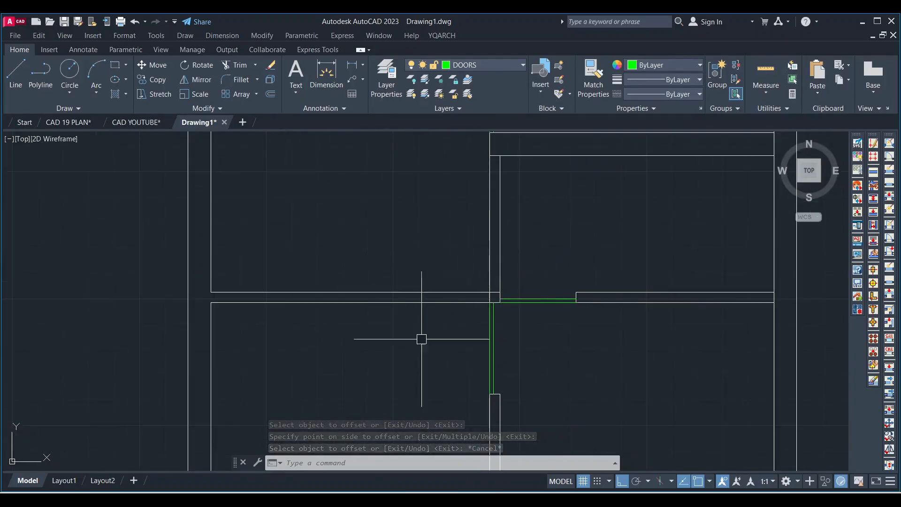
pyautogui.scroll(2, 496, 280)
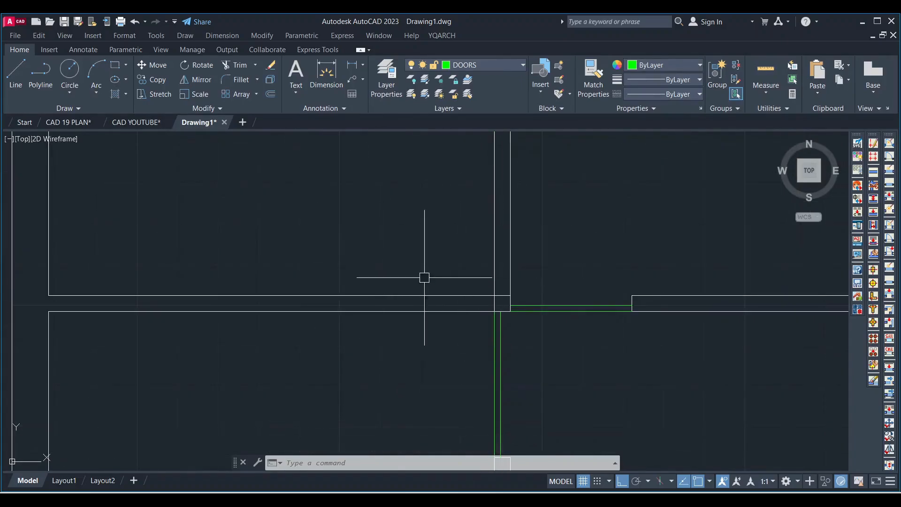
pyautogui.press('Return')
pyautogui.write('3')
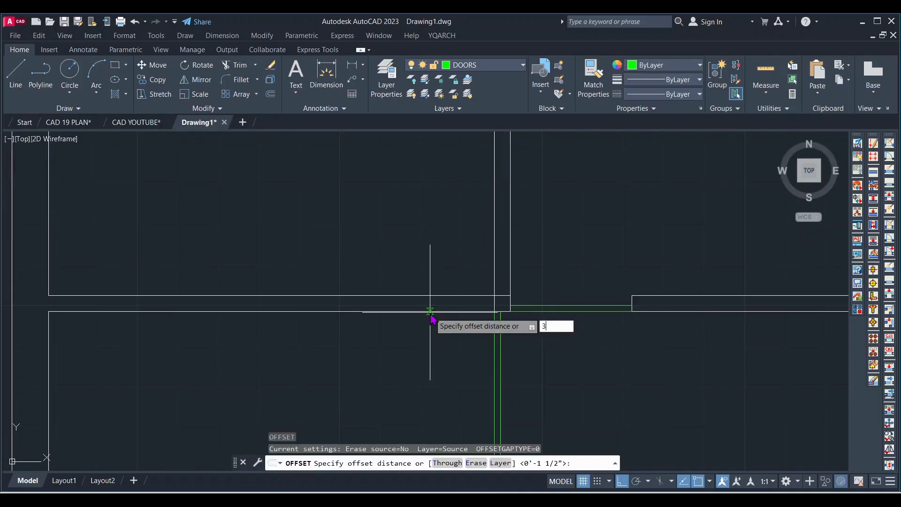
pyautogui.write("'6")
pyautogui.press('Return')
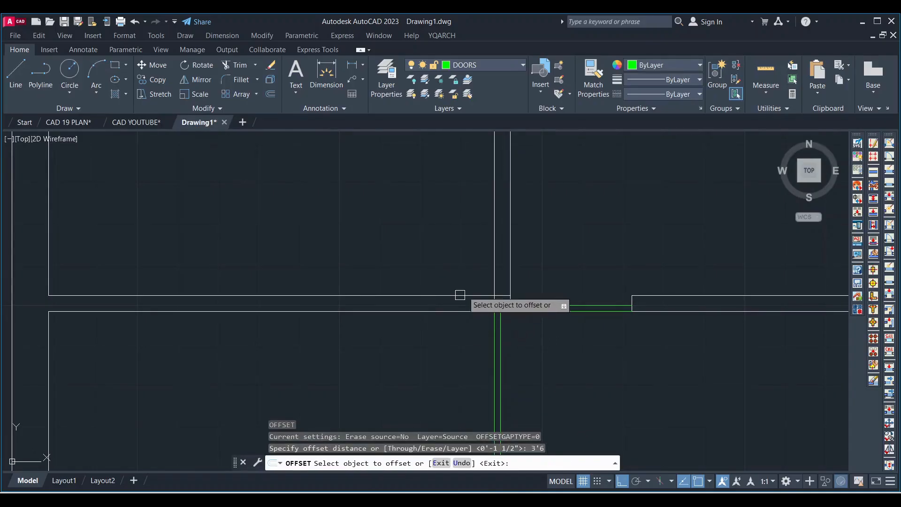
pyautogui.click(494, 256)
pyautogui.click(368, 252)
pyautogui.press('Escape')
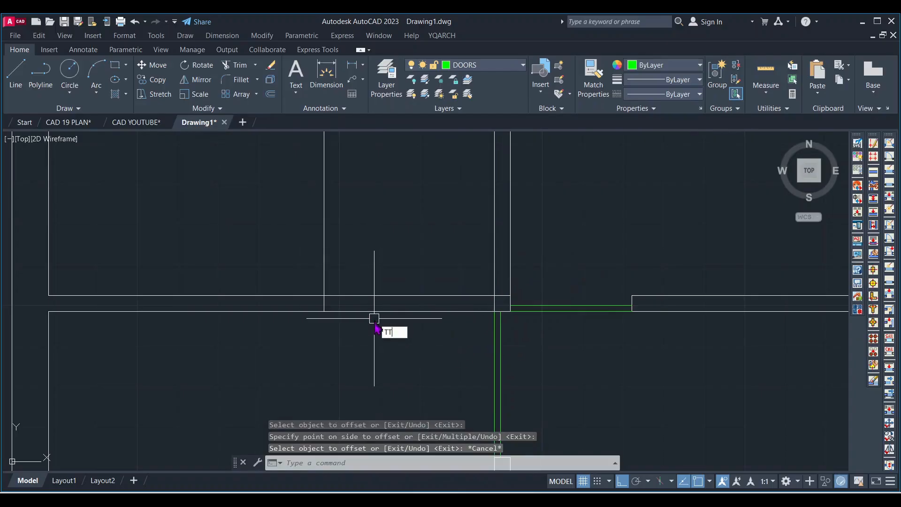
# Step: Trim the cross wall out of the 3'6" opening west of the partition and cut the offset line back to the wall's thickness
pyautogui.press('BackSpace')
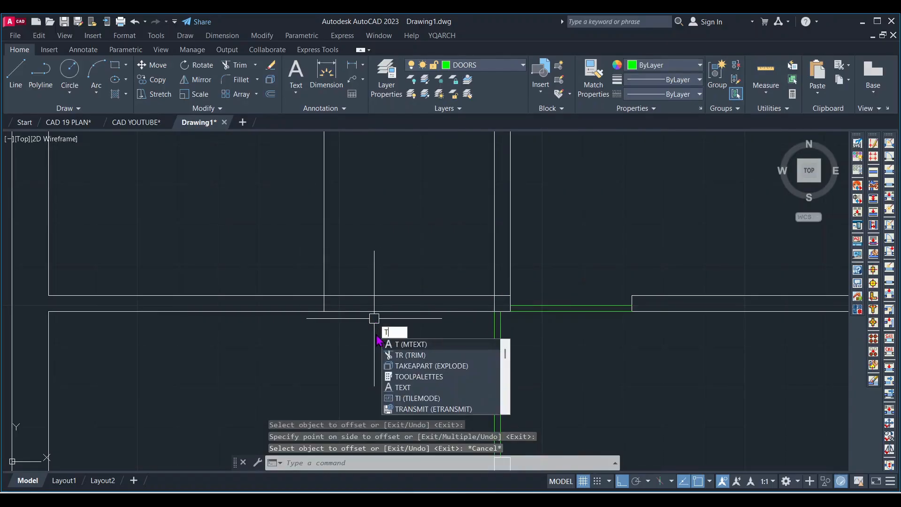
pyautogui.write('r')
pyautogui.press('Return')
pyautogui.click(424, 353)
pyautogui.click(439, 269)
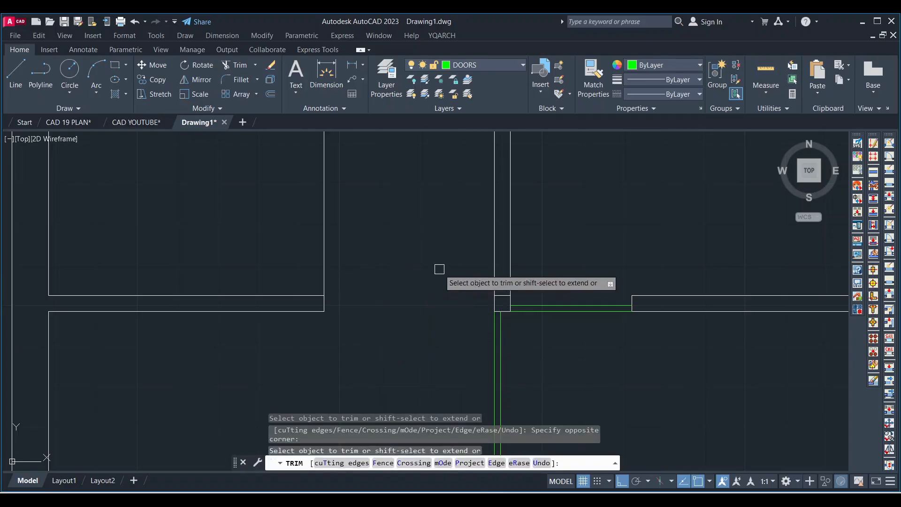
pyautogui.click(436, 264)
pyautogui.click(255, 214)
pyautogui.press('Escape')
# Step: Erase the short line crossing the central partition at its junction with the cross wall
pyautogui.scroll(2, 385, 304)
pyautogui.scroll(2, 498, 296)
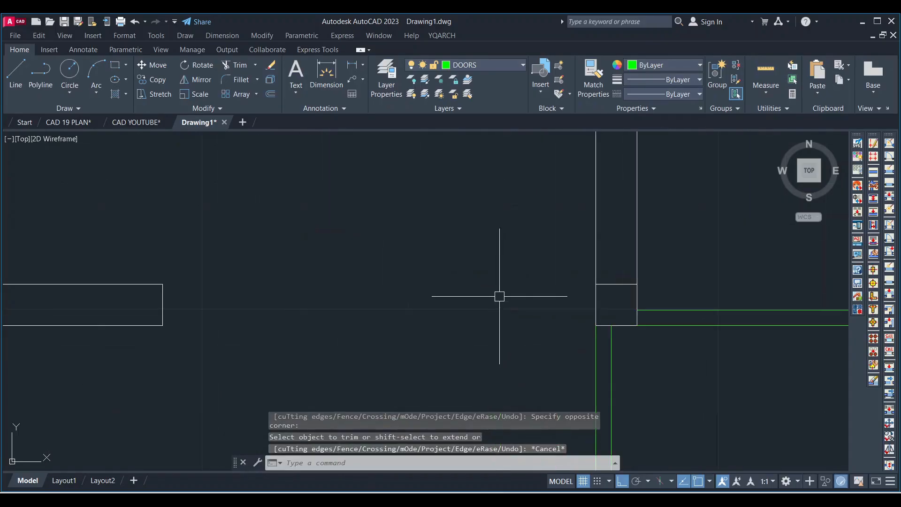
pyautogui.click(610, 284)
pyautogui.press('Delete')
pyautogui.scroll(-4, 431, 309)
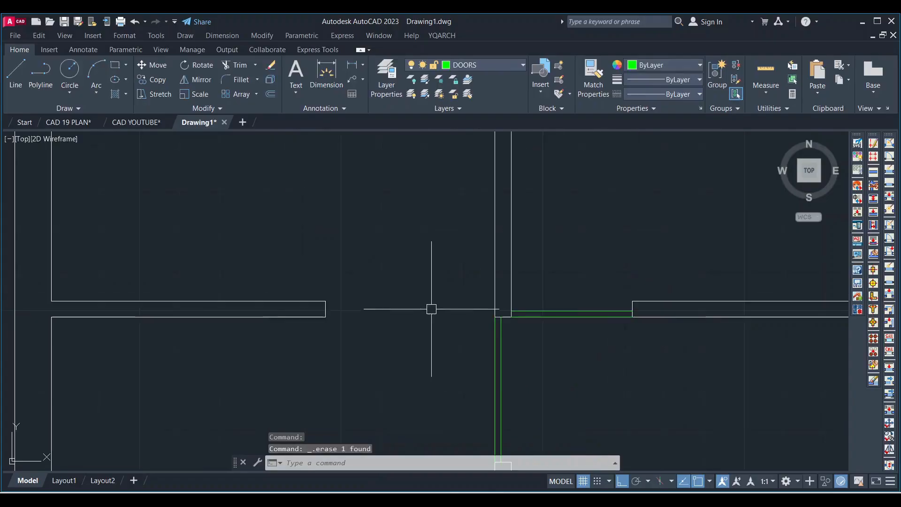
# Step: Offset the west face of the central partition 3' to the west, across the wall just north of the staircase
pyautogui.scroll(-4, 382, 352)
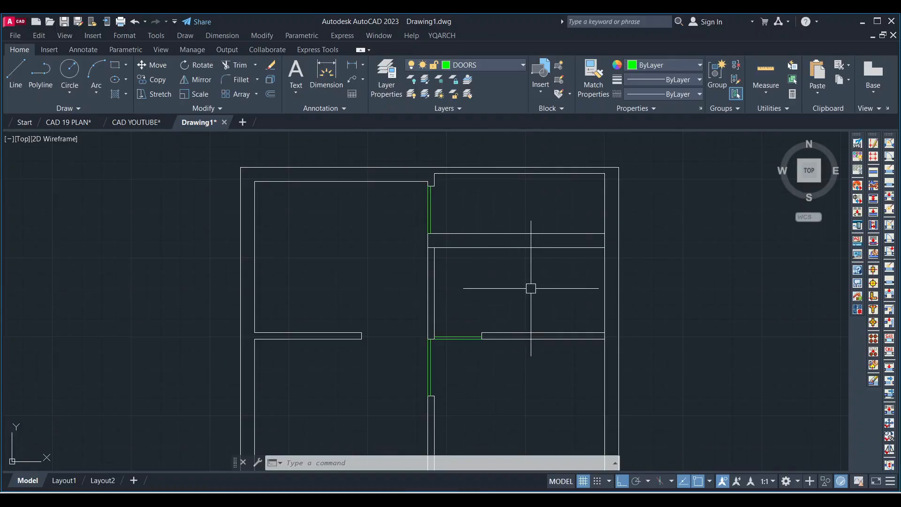
pyautogui.scroll(-4, 531, 288)
pyautogui.scroll(2, 489, 297)
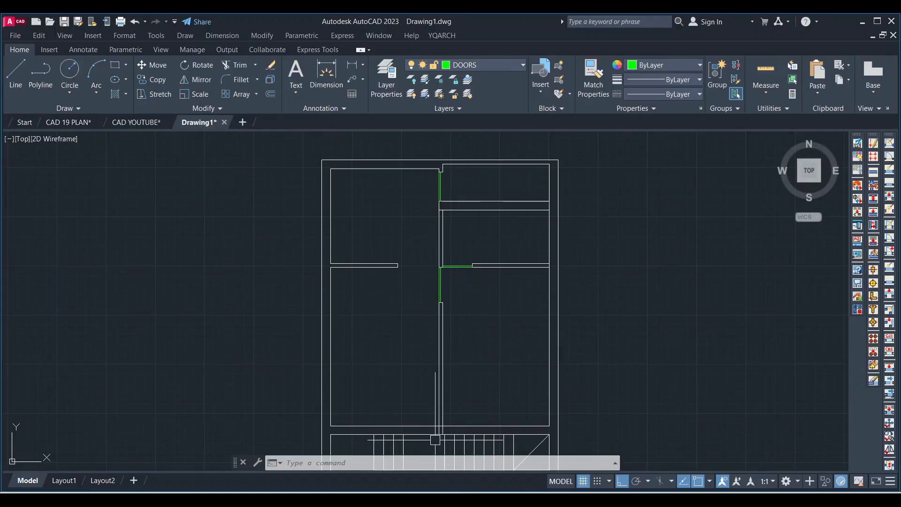
pyautogui.scroll(-3, 450, 404)
pyautogui.scroll(8, 451, 388)
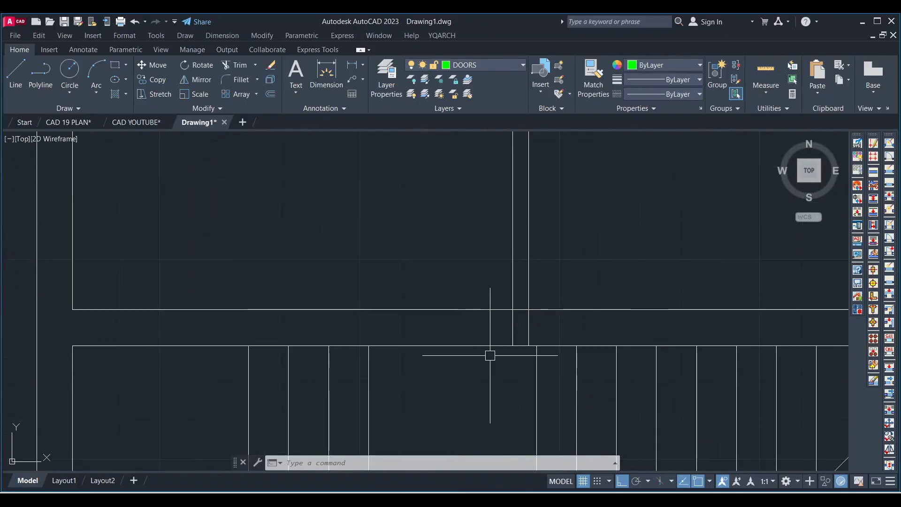
pyautogui.press('Return')
pyautogui.write("3'")
pyautogui.press('Return')
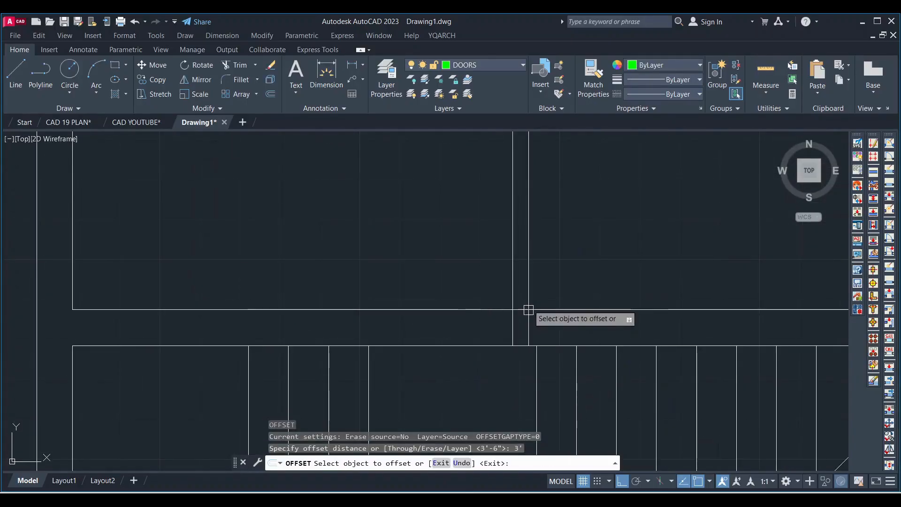
pyautogui.click(513, 286)
pyautogui.click(398, 279)
pyautogui.press('Escape')
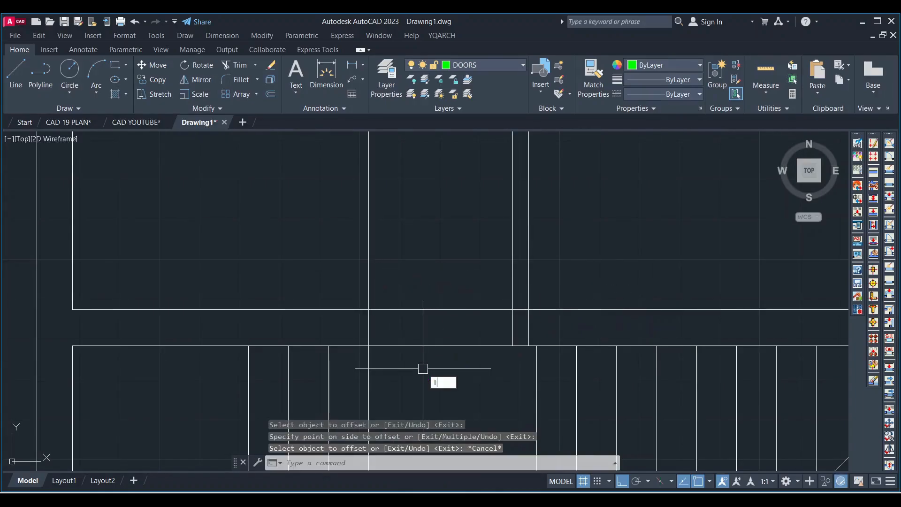
# Step: Trim the wall north of the staircase out of the 3' opening and cut the offset line back to the wall's thickness
pyautogui.press('Return')
pyautogui.press('Return')
pyautogui.click(441, 378)
pyautogui.click(398, 261)
pyautogui.click(430, 264)
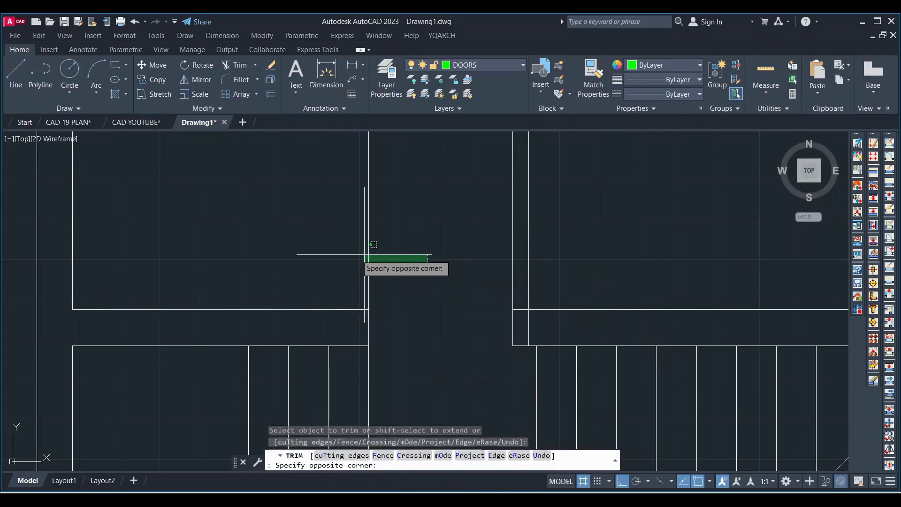
pyautogui.click(363, 254)
pyautogui.press('Escape')
# Step: Draw a door line across the 3' opening along the south face of the wall above the stairs
pyautogui.write('l')
pyautogui.press('Return')
pyautogui.scroll(2, 378, 335)
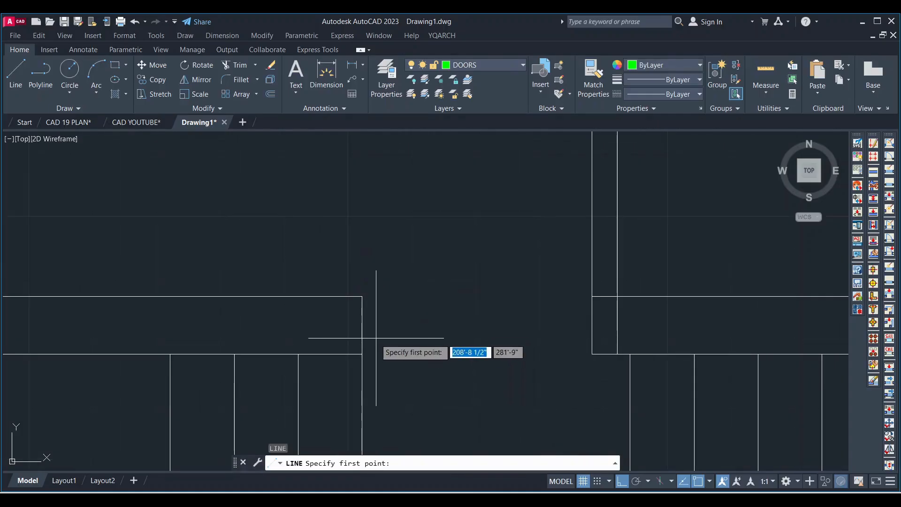
pyautogui.click(361, 353)
pyautogui.click(590, 354)
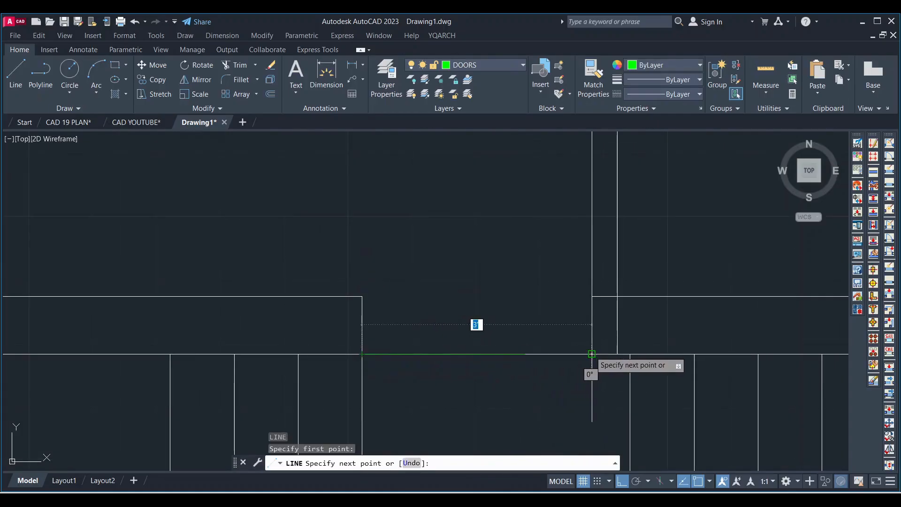
pyautogui.press('Escape')
# Step: Offset the door line at the stair-side opening 1.5" to the north to form the door's thickness
pyautogui.write('o')
pyautogui.press('Return')
pyautogui.write('1')
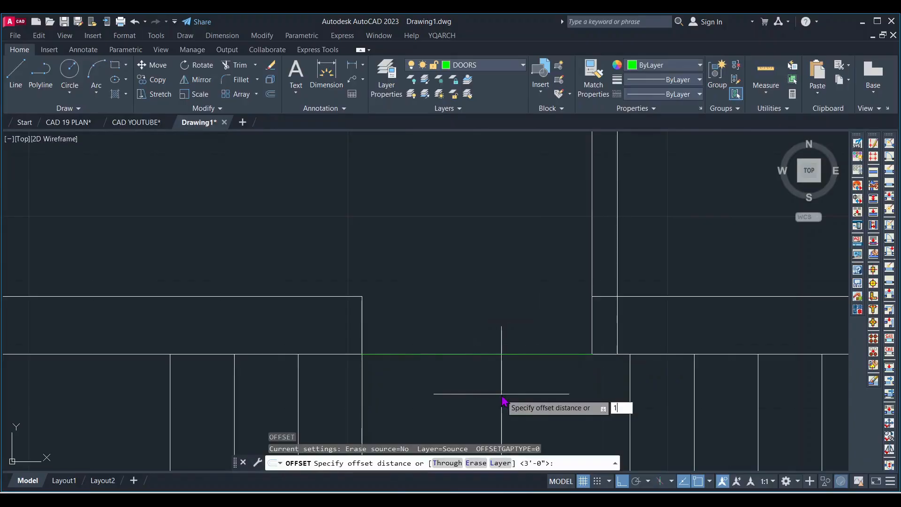
pyautogui.write('.5')
pyautogui.press('Return')
pyautogui.click(515, 354)
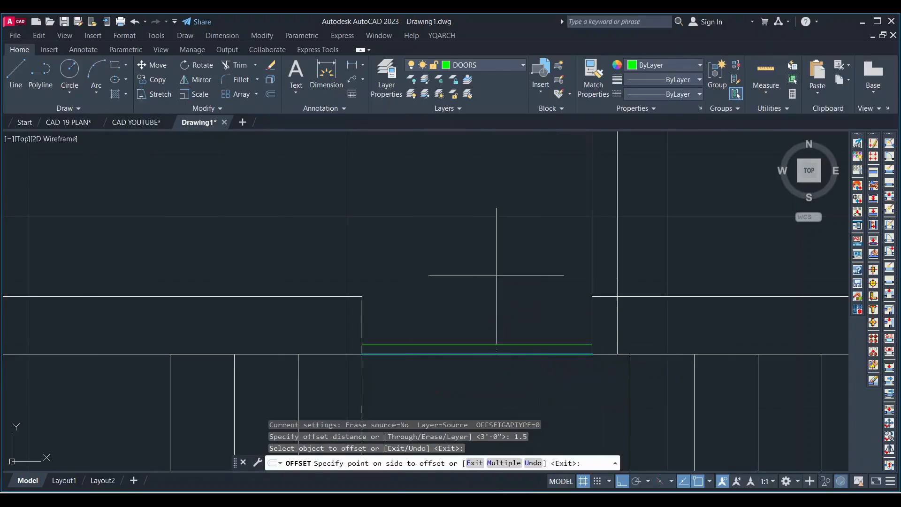
pyautogui.click(393, 300)
pyautogui.press('Escape')
pyautogui.scroll(-5, 408, 323)
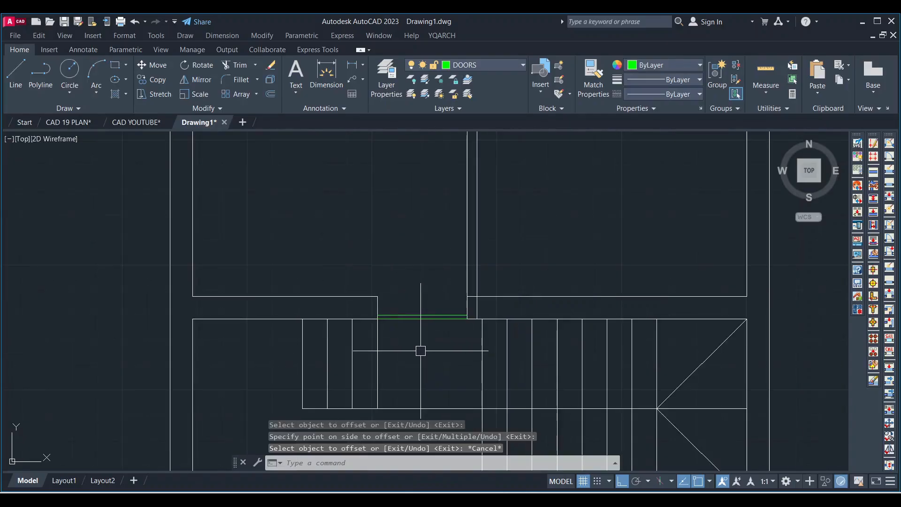
pyautogui.scroll(2, 427, 347)
pyautogui.scroll(-4, 429, 319)
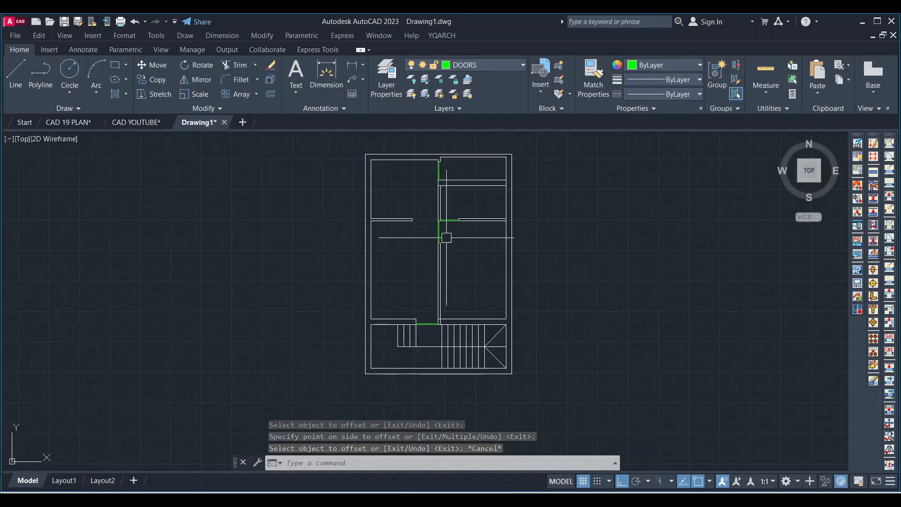
pyautogui.scroll(-2, 458, 306)
pyautogui.scroll(4, 459, 296)
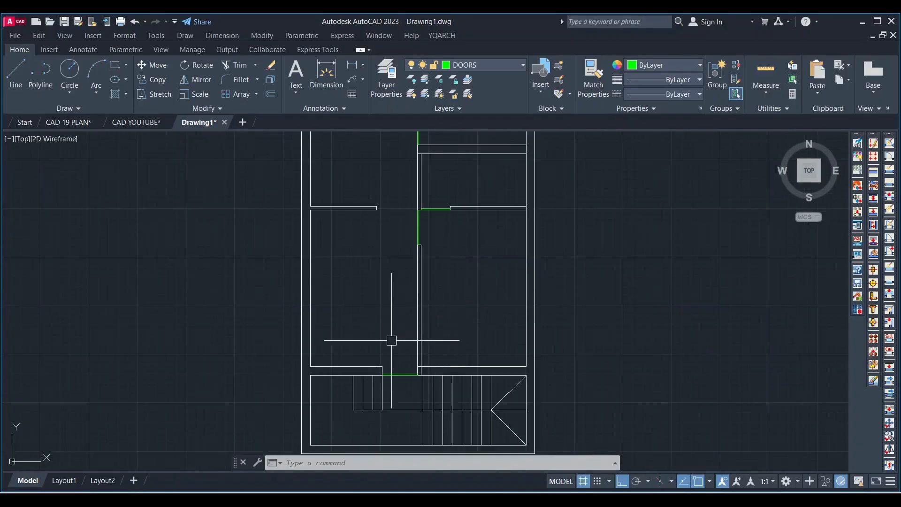
pyautogui.scroll(-4, 390, 327)
pyautogui.scroll(4, 390, 327)
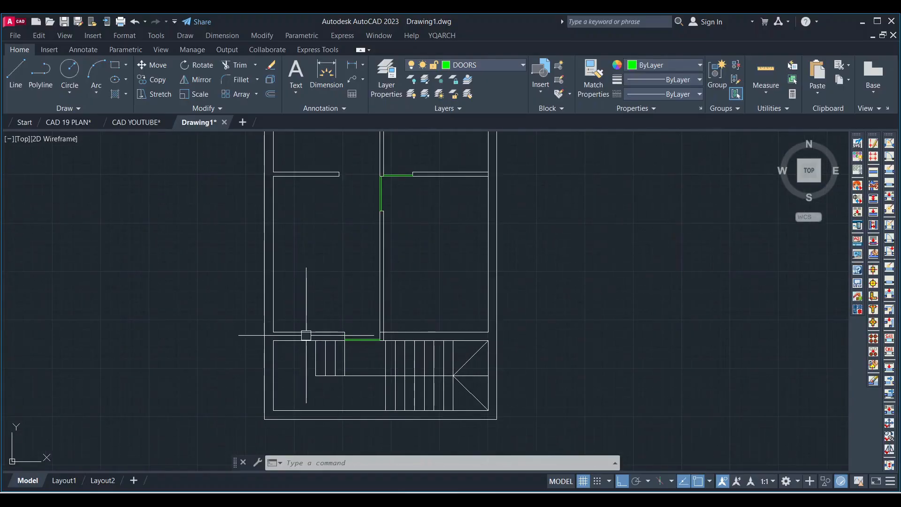
pyautogui.scroll(2, 310, 340)
pyautogui.scroll(-2, 278, 327)
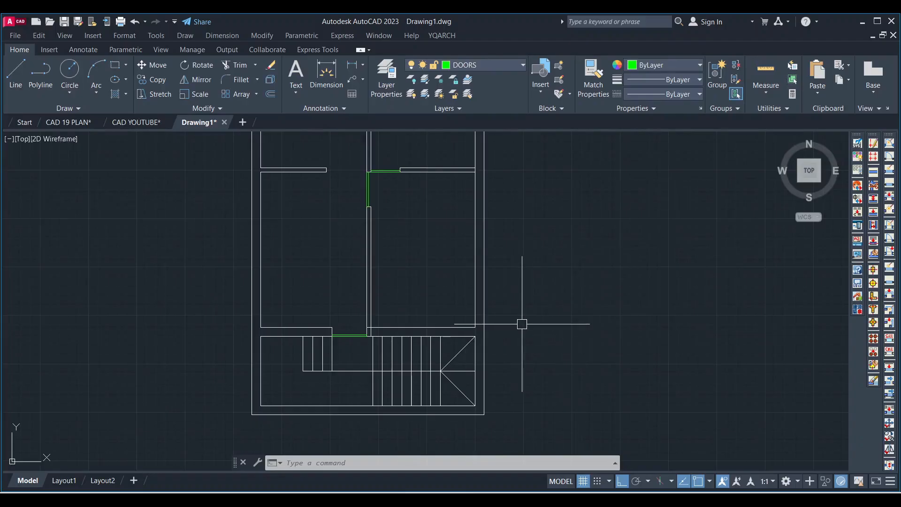
pyautogui.click(500, 73)
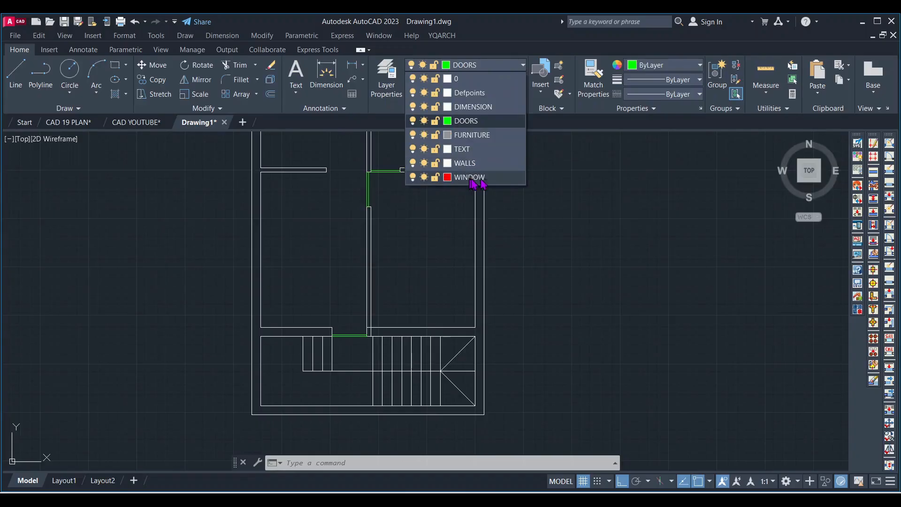
pyautogui.click(652, 261)
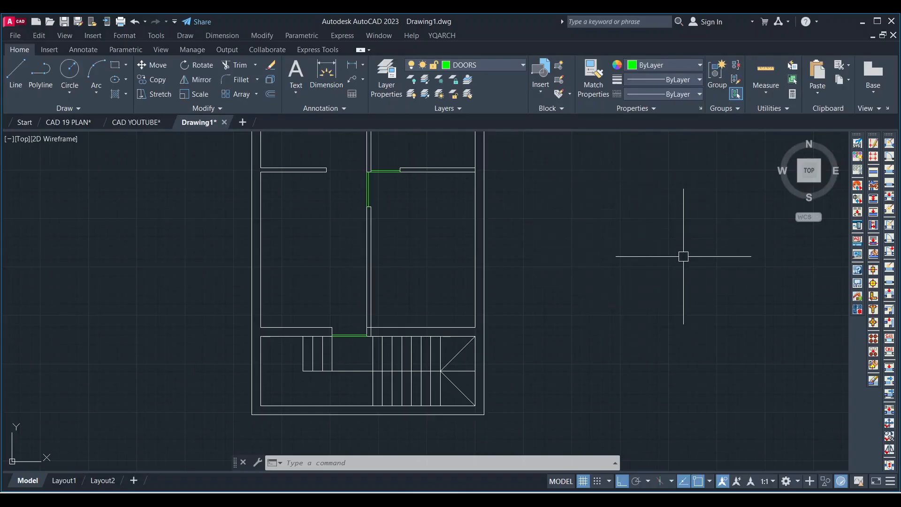
# Step: Draw a 5' by 9" rectangle from lines in the empty space east of the floor plan
pyautogui.scroll(-2, 530, 335)
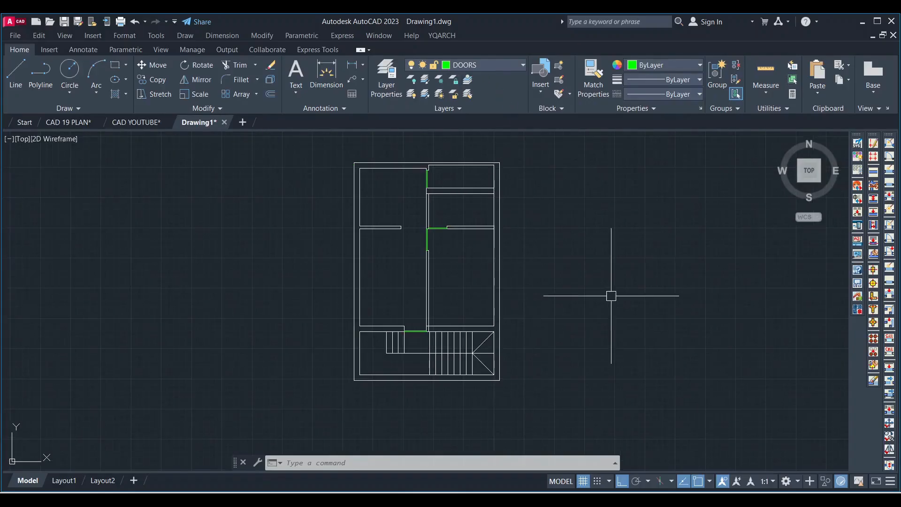
pyautogui.scroll(2, 605, 310)
pyautogui.write('L')
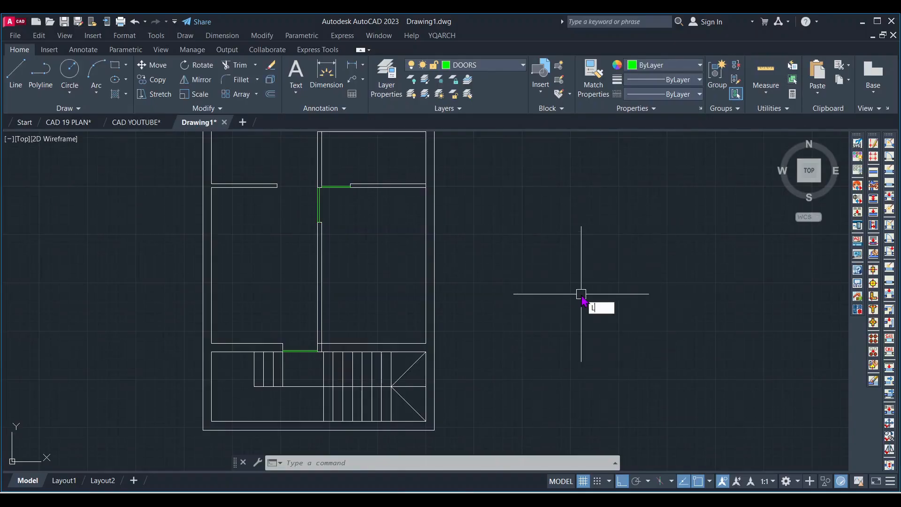
pyautogui.press('Return')
pyautogui.click(558, 281)
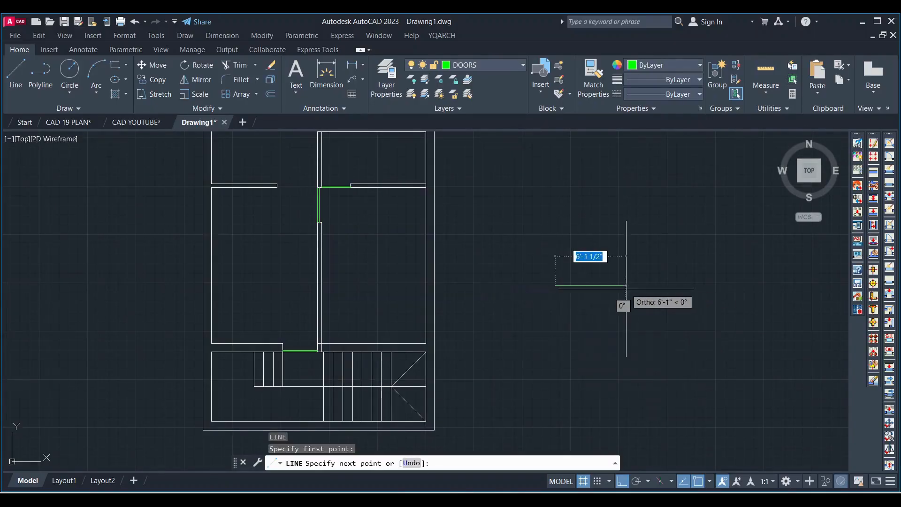
pyautogui.scroll(4, 629, 284)
pyautogui.write('5')
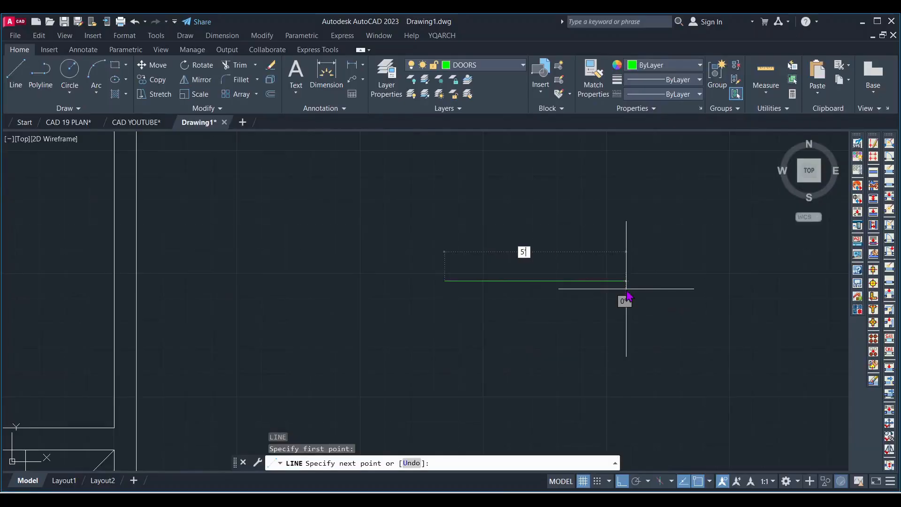
pyautogui.write("'")
pyautogui.press('Return')
pyautogui.write('9')
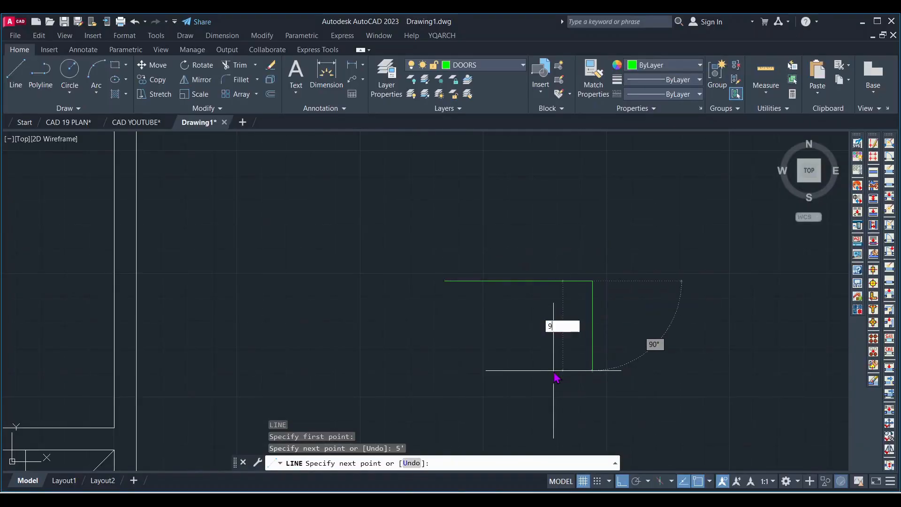
pyautogui.press('Return')
pyautogui.write('5')
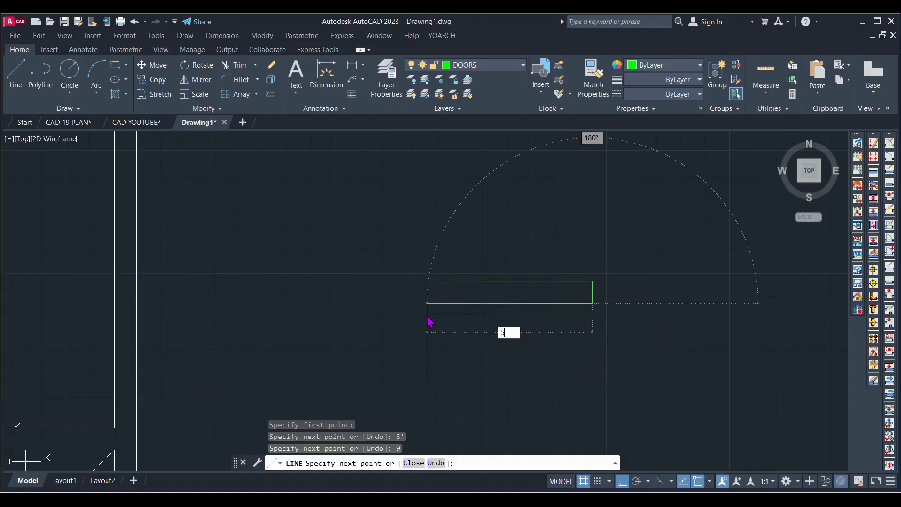
pyautogui.write("'")
pyautogui.press('Return')
pyautogui.click(445, 281)
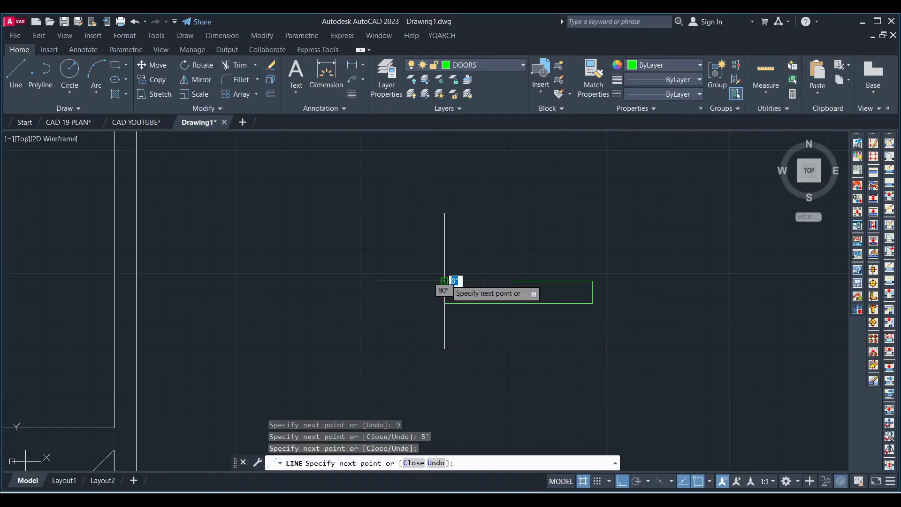
pyautogui.press('Escape')
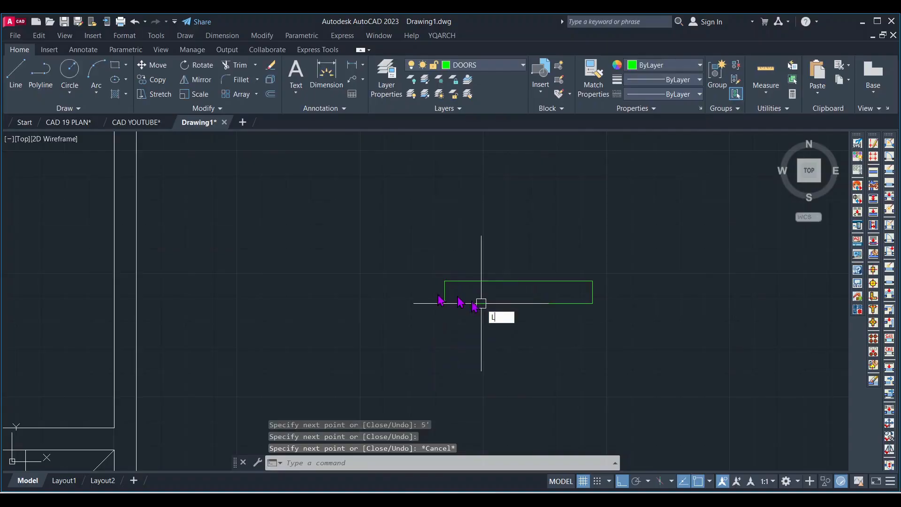
# Step: Draw a horizontal centre line through the 5' by 9" rectangle between the midpoints of its short sides
pyautogui.press('Return')
pyautogui.scroll(2, 481, 317)
pyautogui.scroll(2, 442, 297)
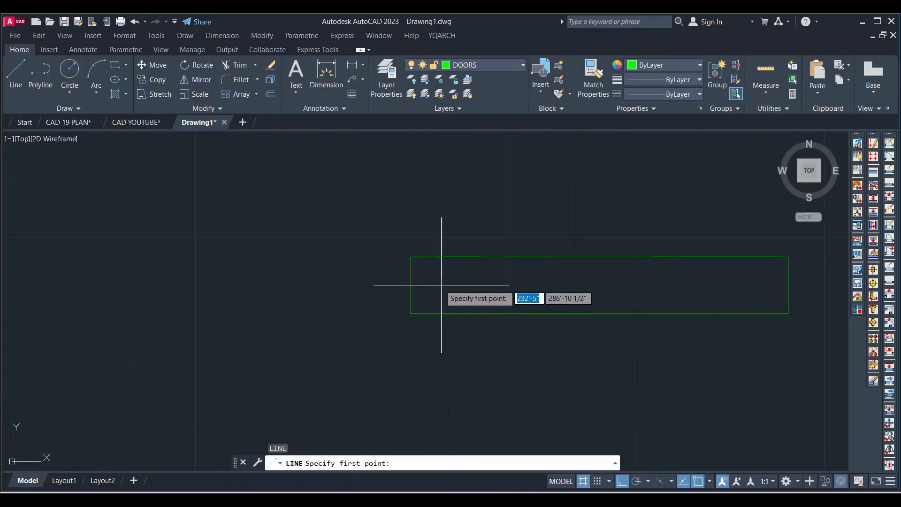
pyautogui.click(411, 285)
pyautogui.scroll(-3, 556, 287)
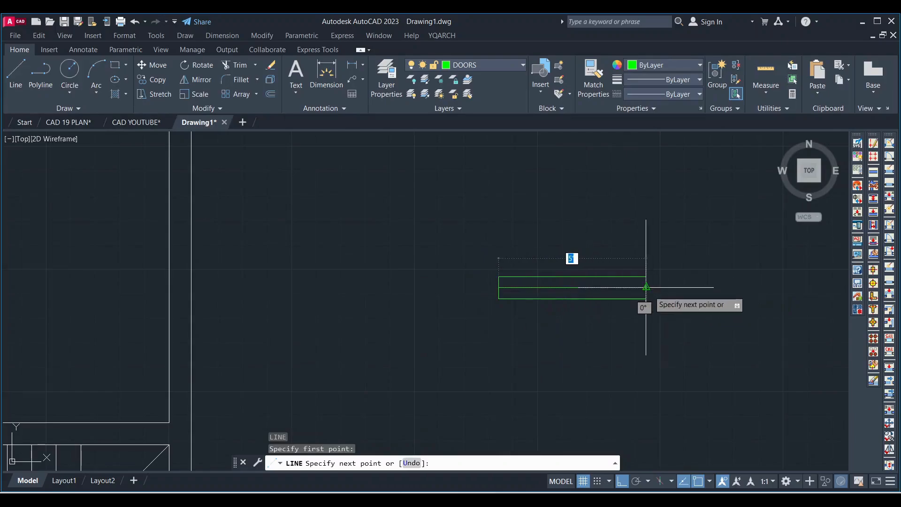
pyautogui.press('Escape')
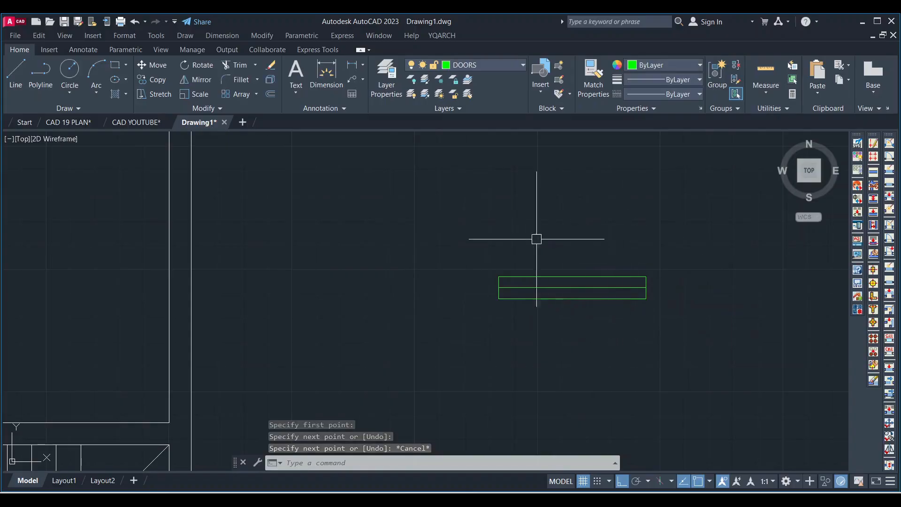
pyautogui.scroll(2, 636, 291)
pyautogui.click(639, 273)
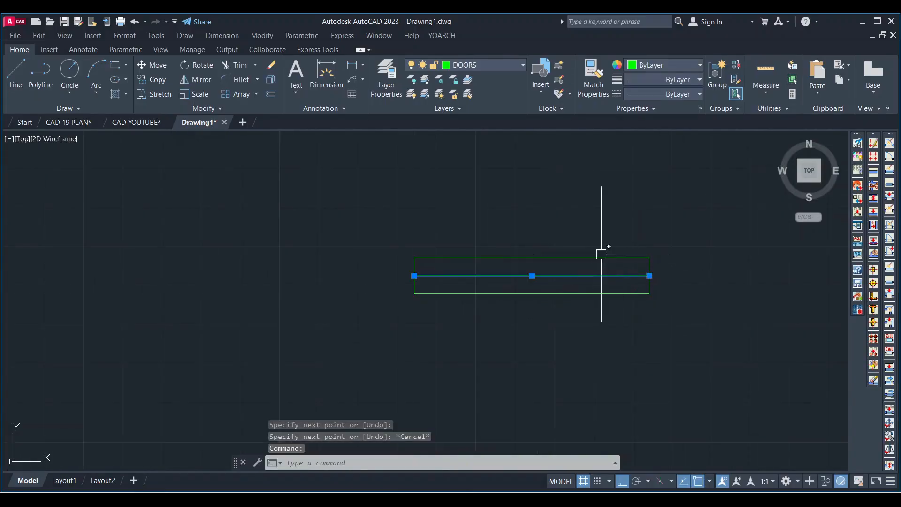
pyautogui.press('Escape')
pyautogui.click(710, 339)
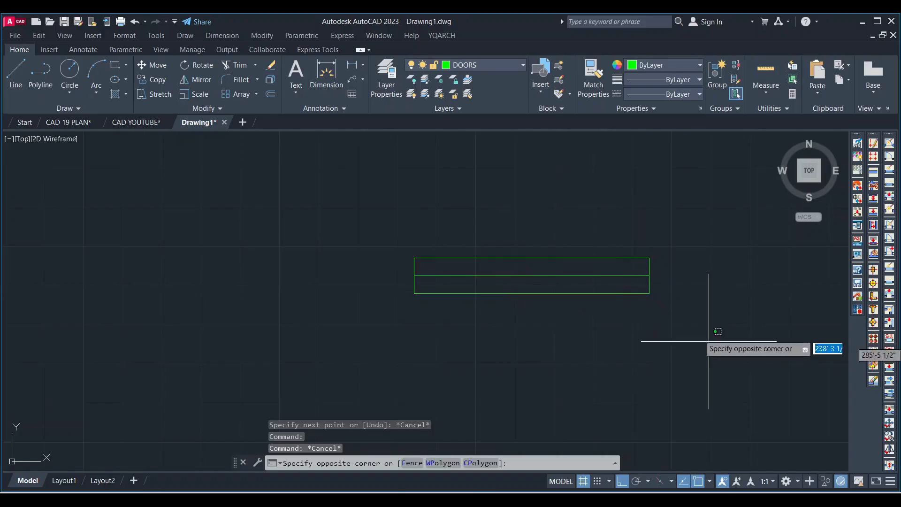
pyautogui.click(338, 225)
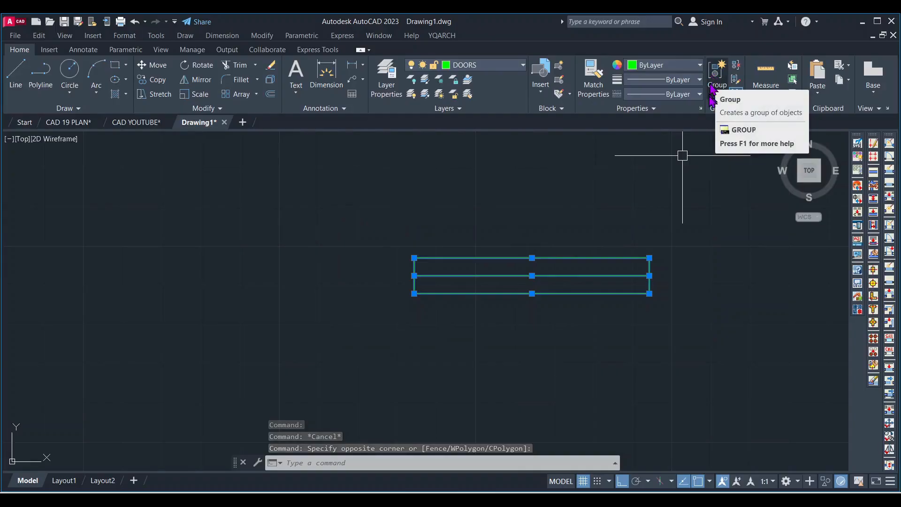
pyautogui.press('Escape')
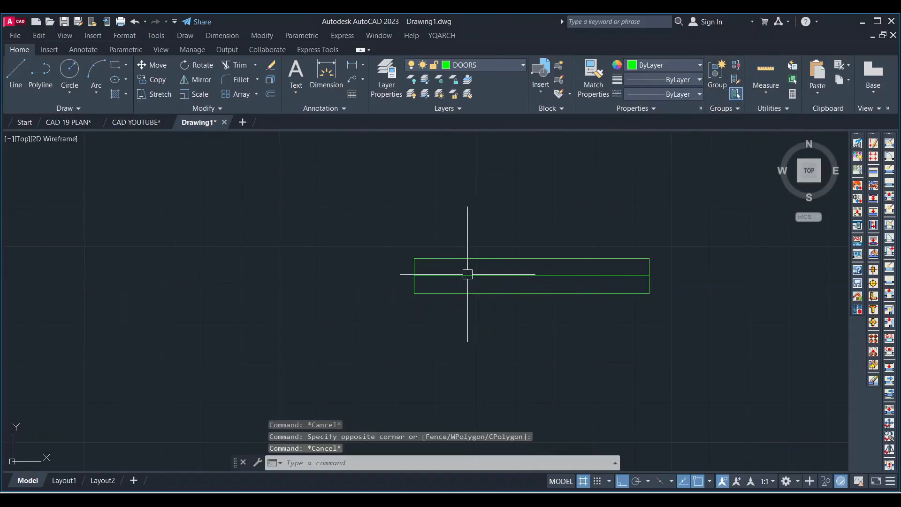
# Step: Put the loose double-line window symbol beside the floor plan on the WINDOW layer
pyautogui.scroll(2, 577, 254)
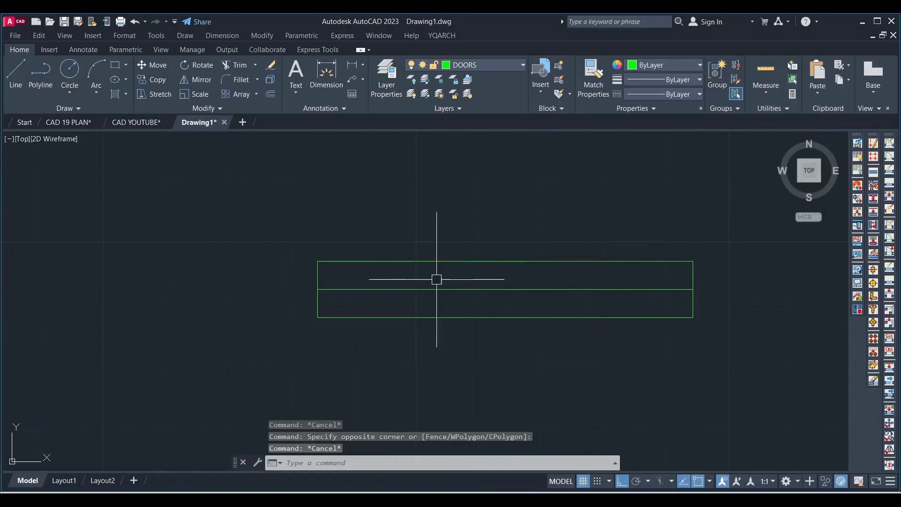
pyautogui.scroll(-2, 434, 269)
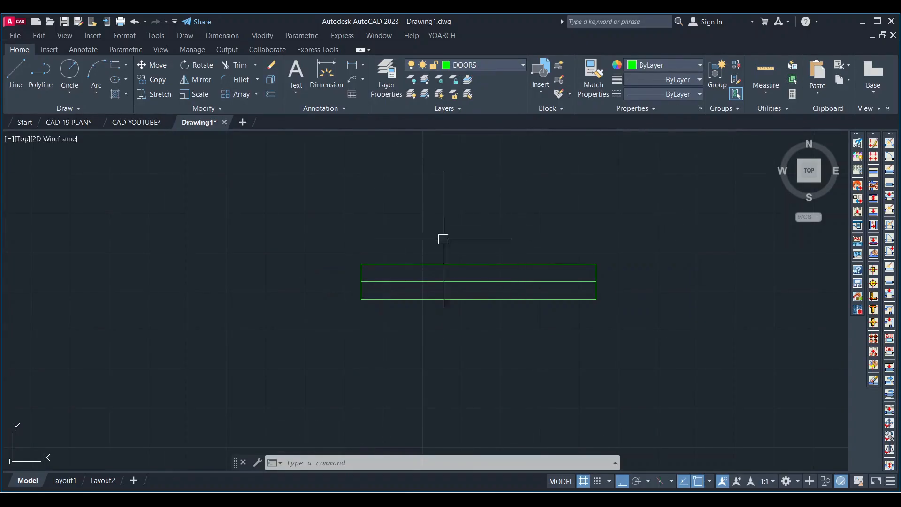
pyautogui.scroll(-4, 478, 324)
pyautogui.scroll(4, 492, 322)
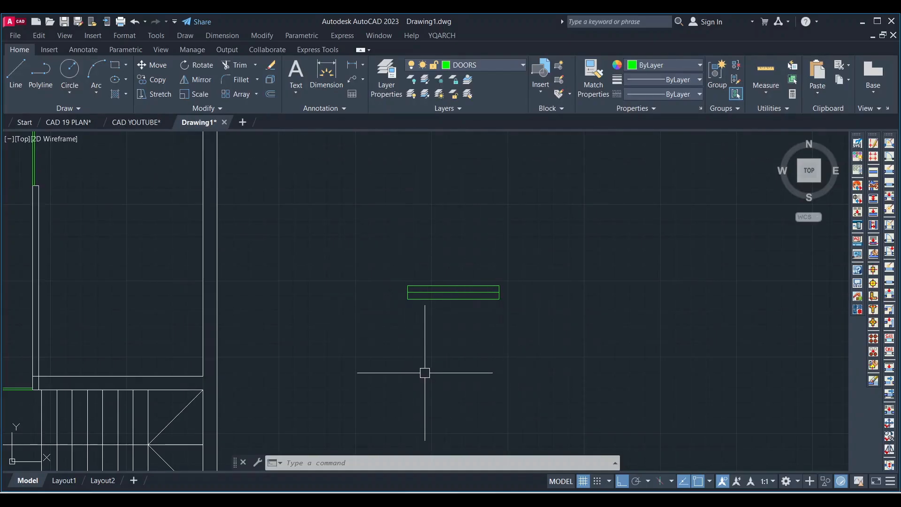
pyautogui.click(362, 232)
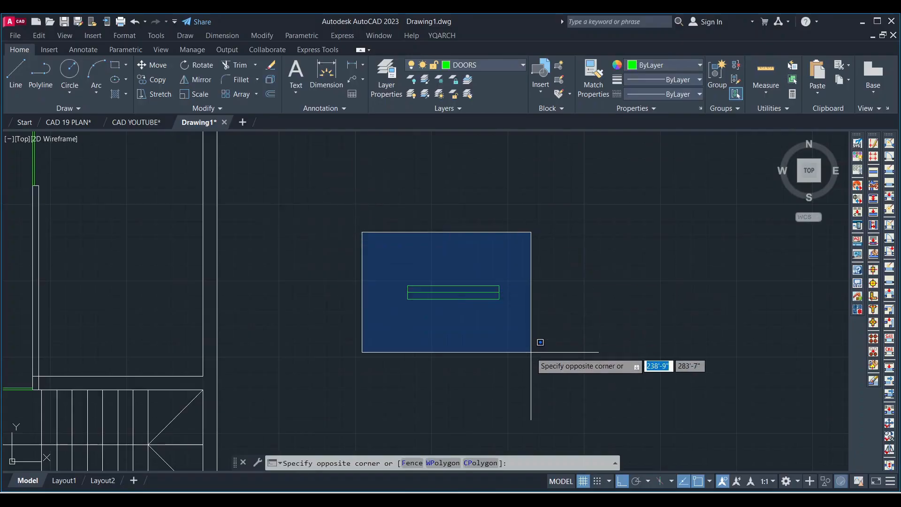
pyautogui.click(531, 352)
pyautogui.click(506, 71)
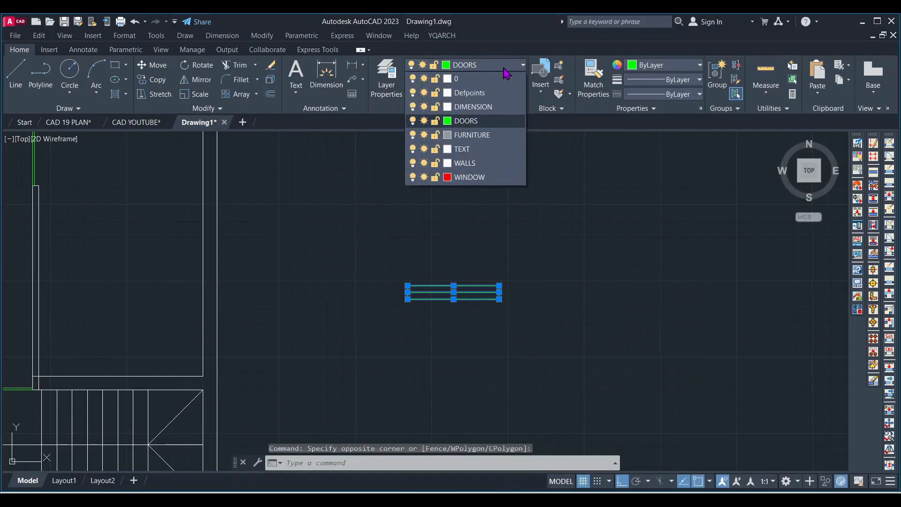
pyautogui.click(483, 177)
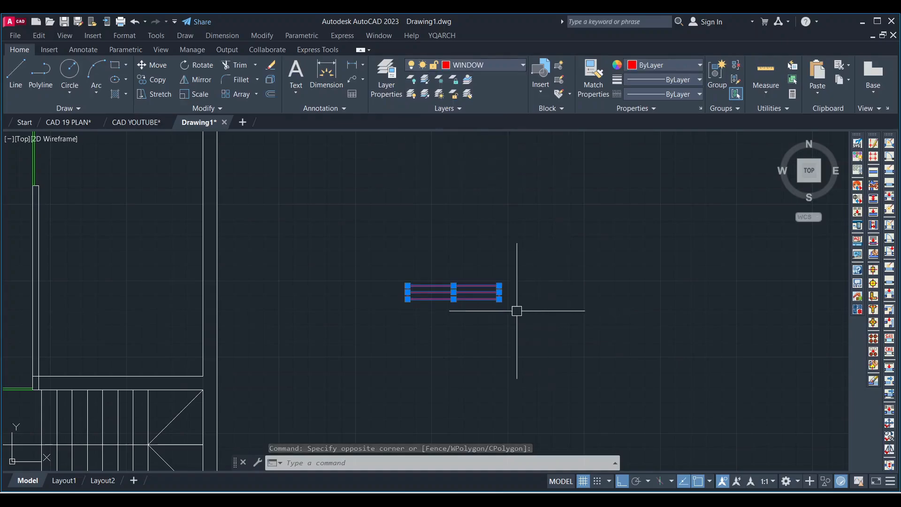
pyautogui.press('Escape')
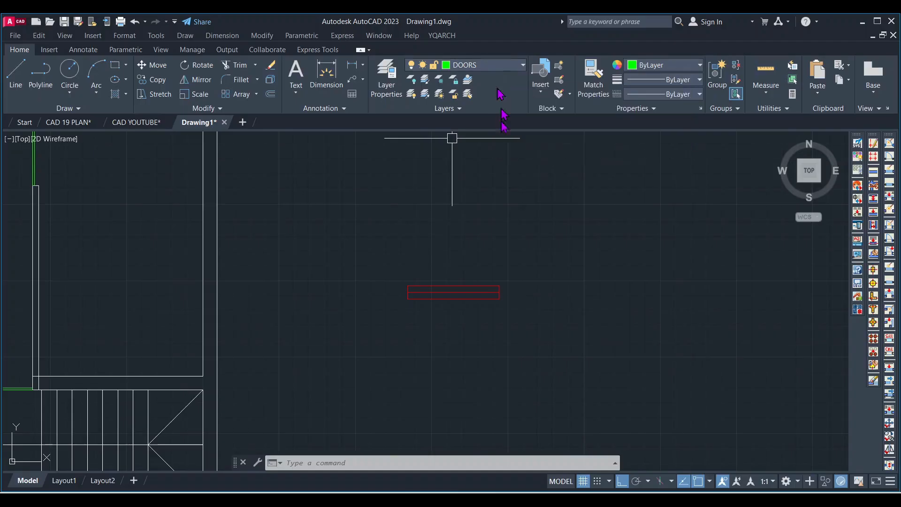
pyautogui.click(520, 66)
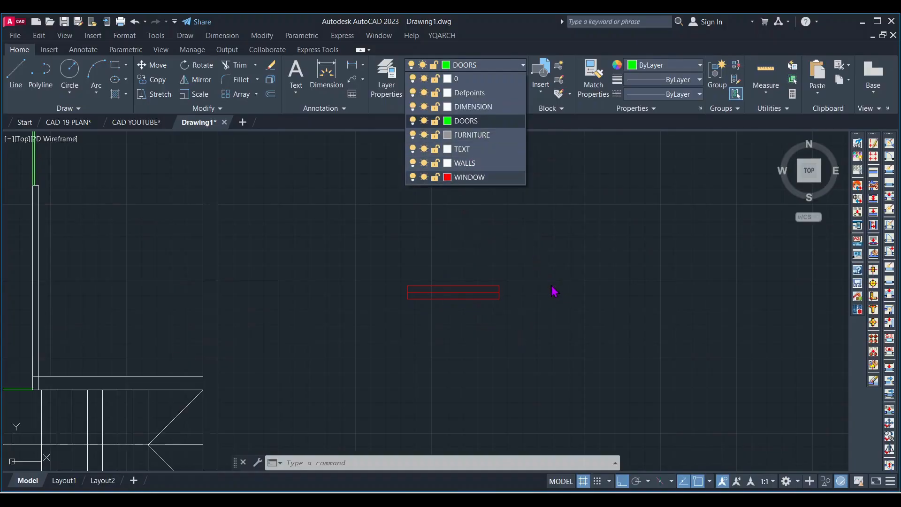
pyautogui.scroll(-4, 550, 300)
pyautogui.scroll(5, 374, 261)
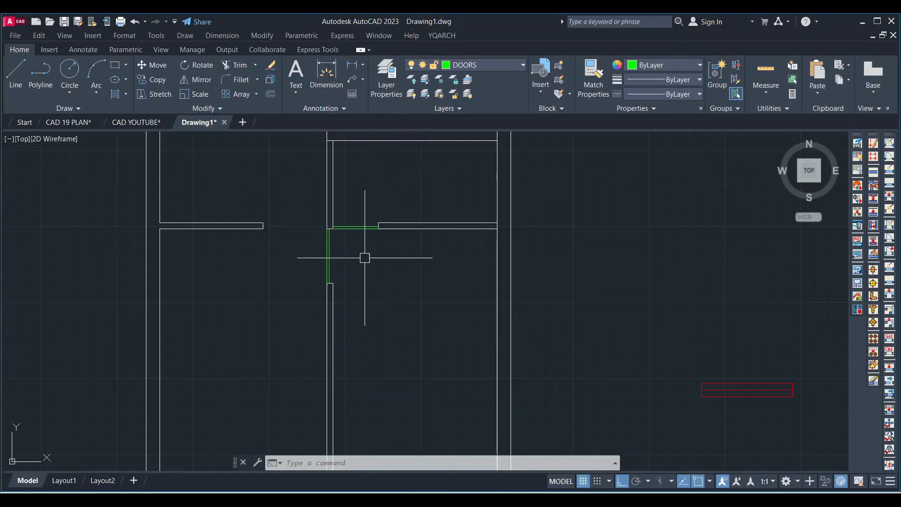
pyautogui.scroll(-5, 364, 255)
pyautogui.scroll(2, 523, 299)
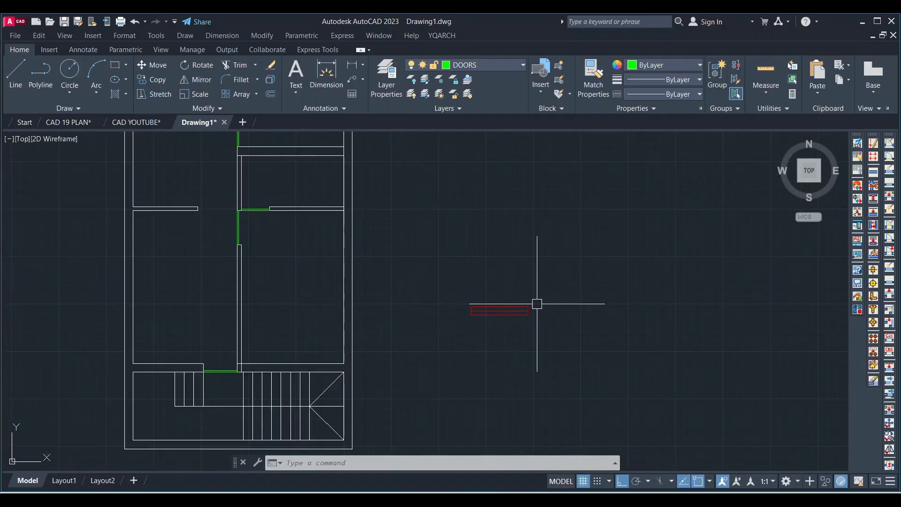
# Step: Group all the lines of the red window symbol into a single object
pyautogui.scroll(4, 533, 308)
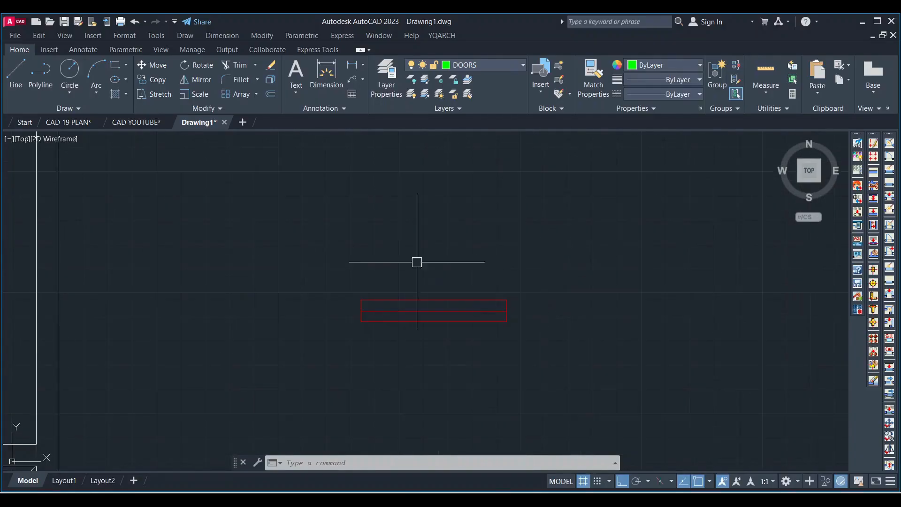
pyautogui.scroll(-2, 495, 324)
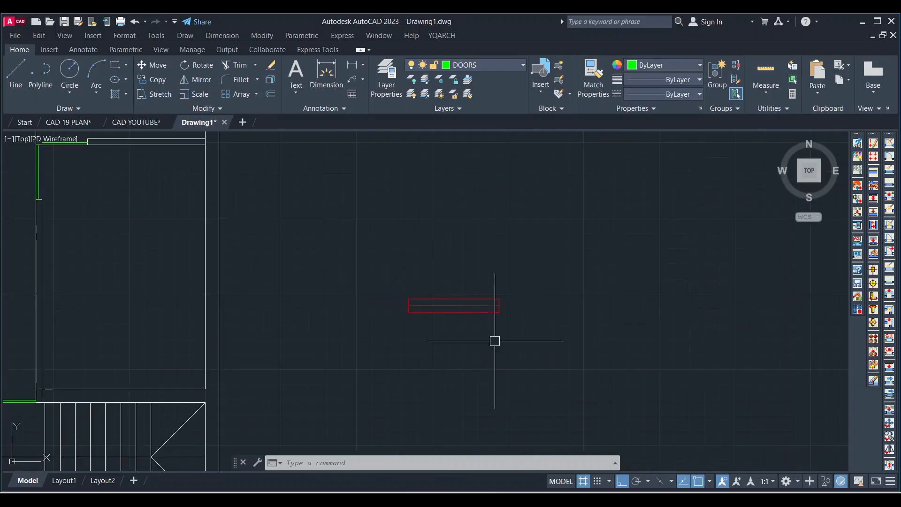
pyautogui.click(356, 250)
pyautogui.click(610, 375)
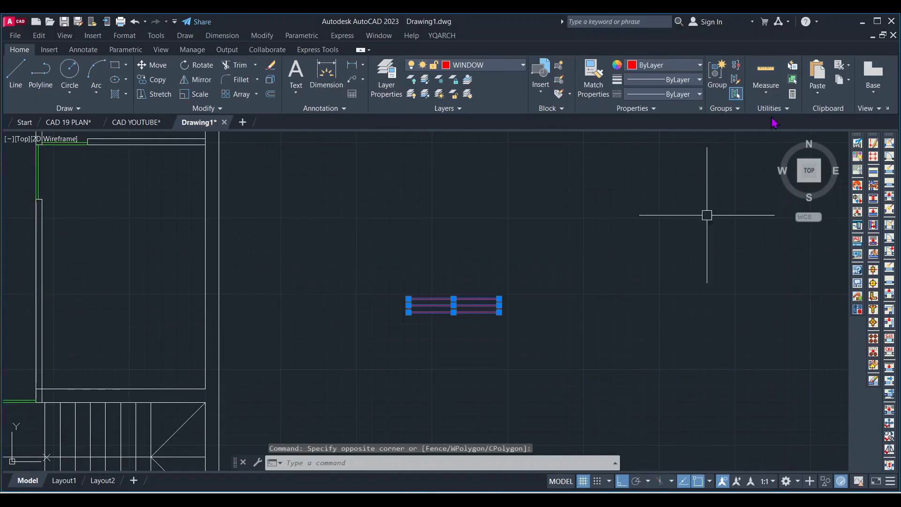
pyautogui.click(713, 76)
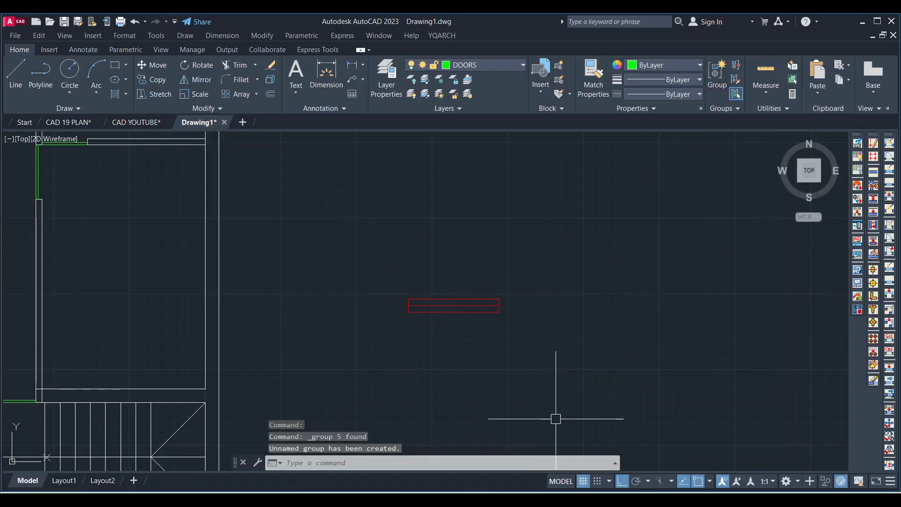
# Step: Move the window group by its lower edge's midpoint to the midpoint of the upper-left room's top inner wall line
pyautogui.scroll(-4, 603, 341)
pyautogui.scroll(2, 533, 305)
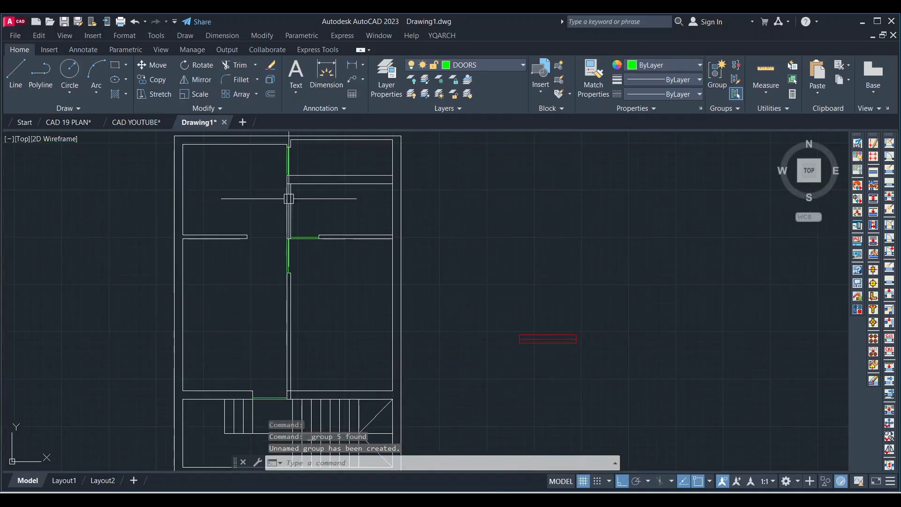
pyautogui.scroll(-2, 332, 237)
pyautogui.scroll(4, 281, 190)
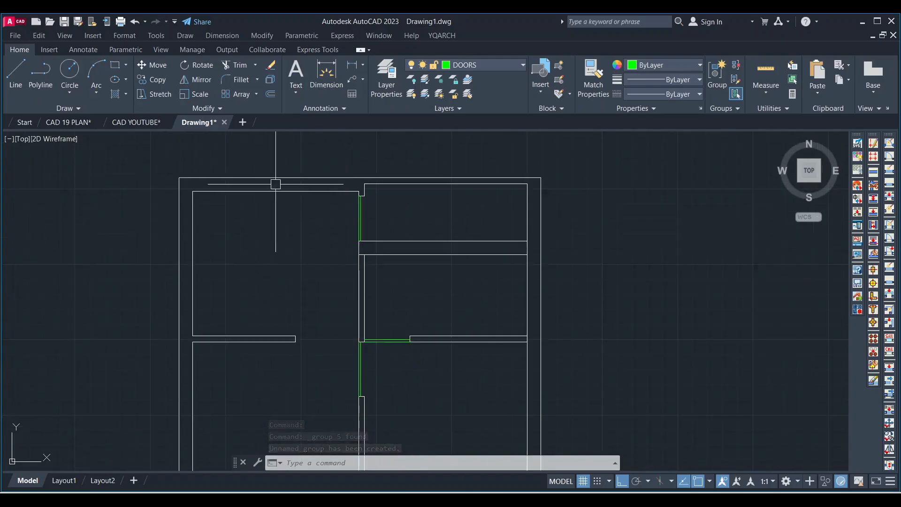
pyautogui.scroll(-2, 314, 185)
pyautogui.scroll(4, 652, 405)
pyautogui.click(654, 402)
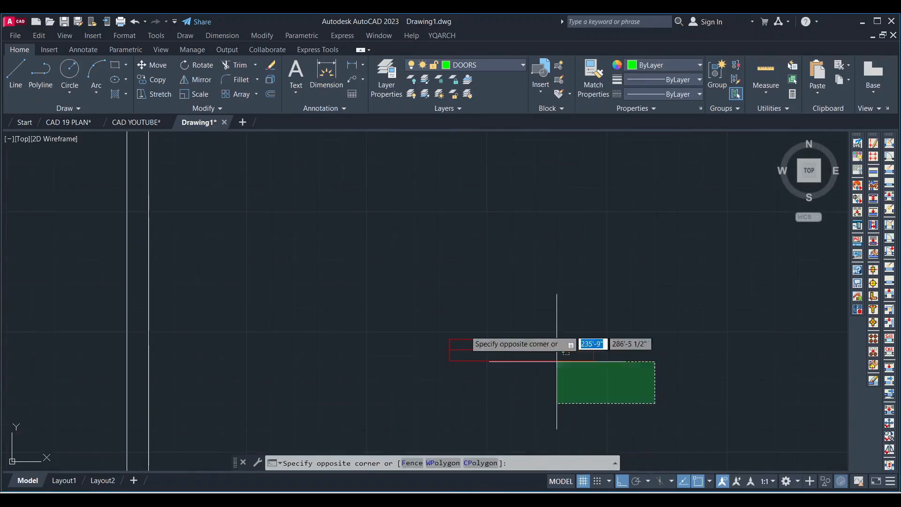
pyautogui.click(554, 357)
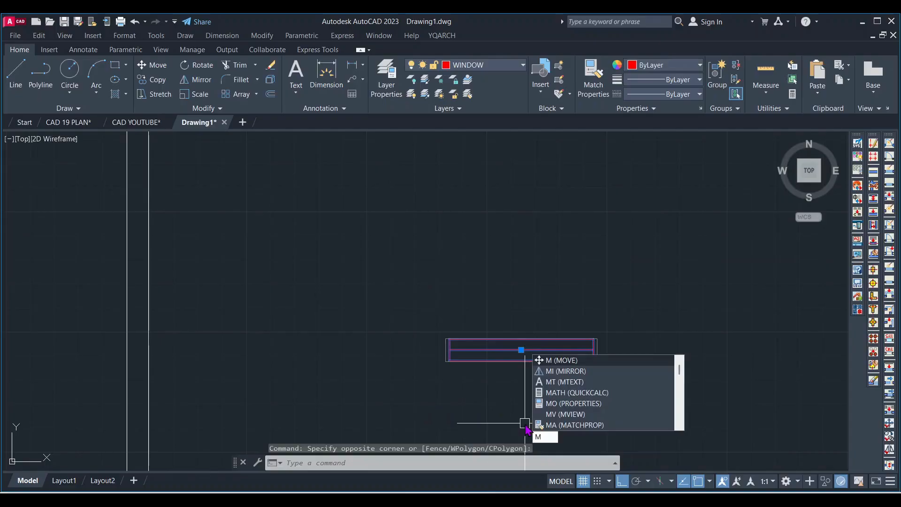
pyautogui.press('Return')
pyautogui.scroll(2, 519, 359)
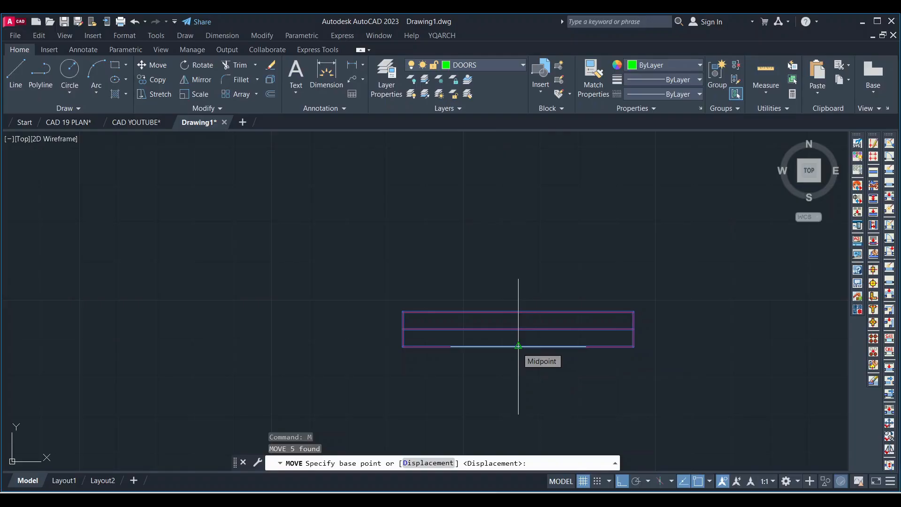
pyautogui.click(709, 482)
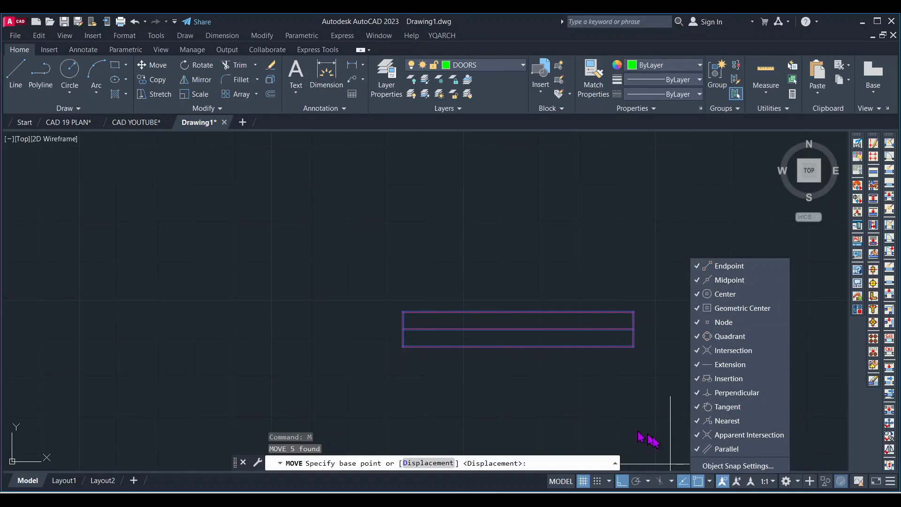
pyautogui.click(709, 481)
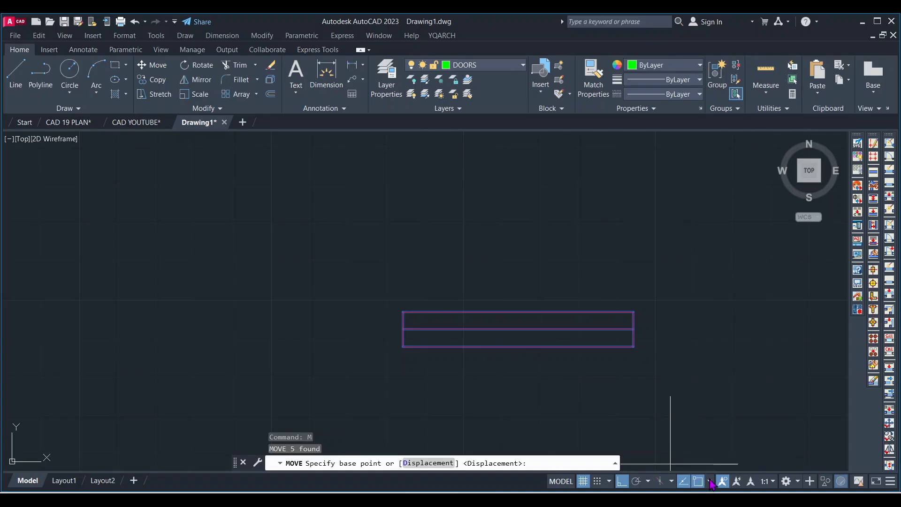
pyautogui.click(518, 346)
pyautogui.scroll(-5, 530, 332)
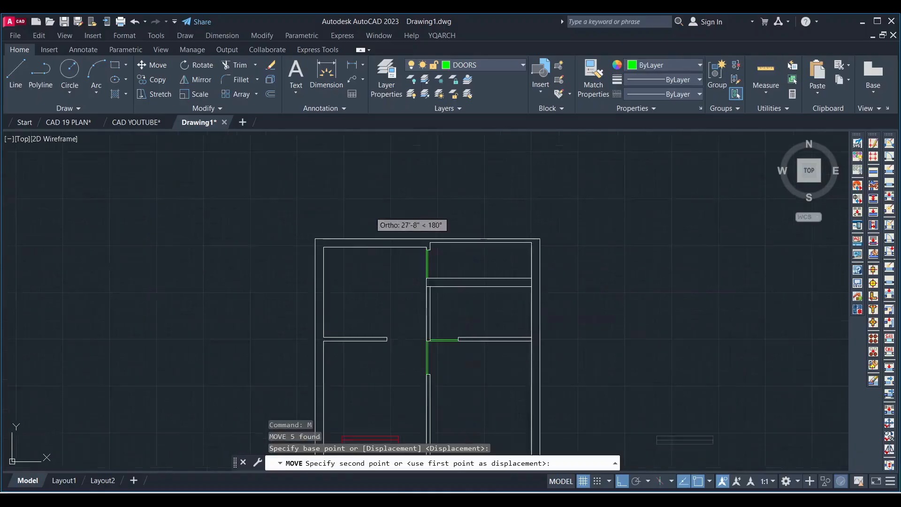
pyautogui.scroll(5, 371, 214)
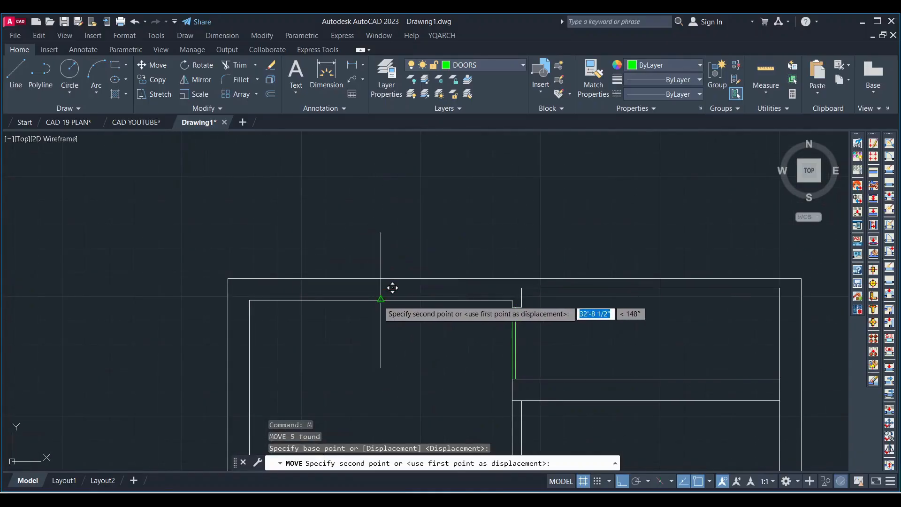
pyautogui.click(380, 300)
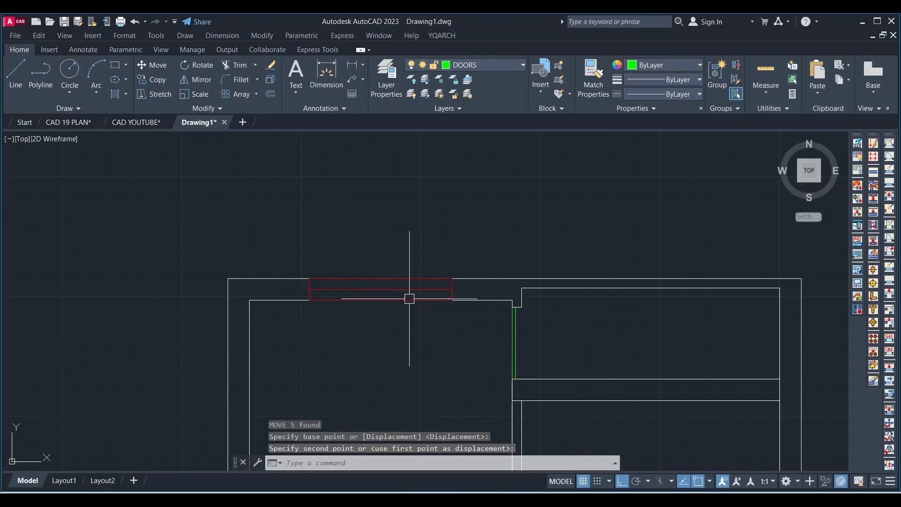
# Step: Trim the overlapping wall lines where the central partition meets the wall above the staircase, beside the green door
pyautogui.scroll(-4, 417, 274)
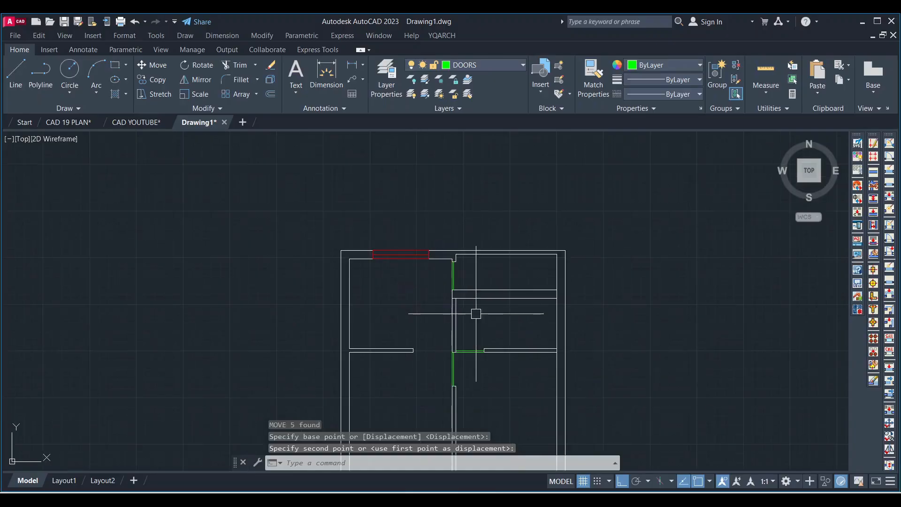
pyautogui.scroll(-5, 476, 314)
pyautogui.scroll(9, 430, 318)
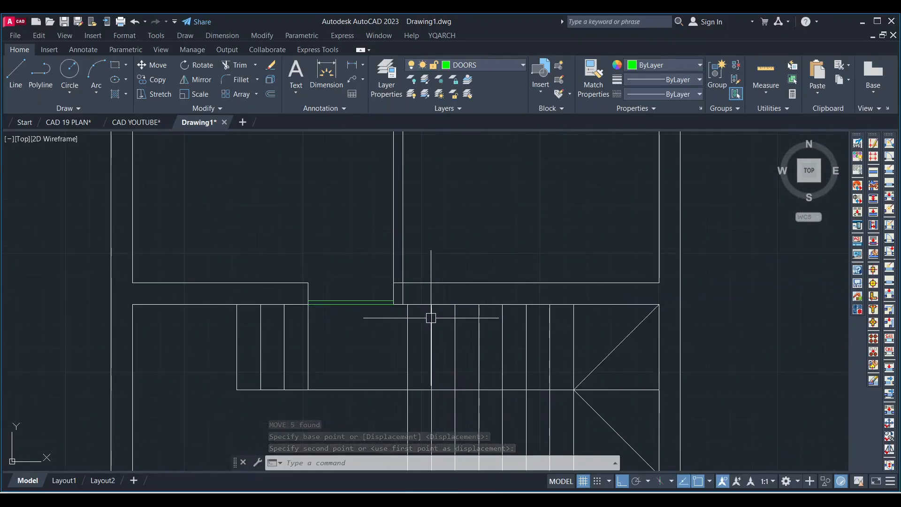
pyautogui.scroll(2, 431, 317)
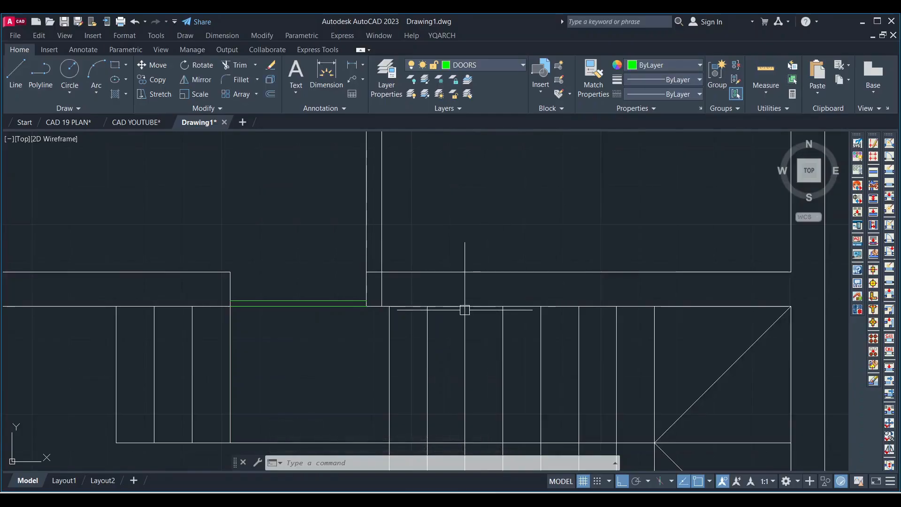
pyautogui.press('Return')
pyautogui.press('Return')
pyautogui.scroll(2, 403, 285)
pyautogui.click(385, 295)
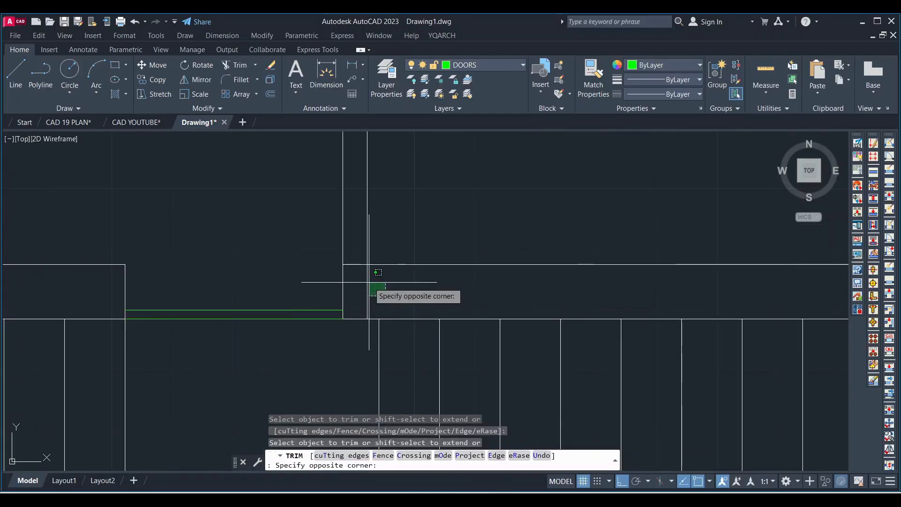
pyautogui.click(356, 274)
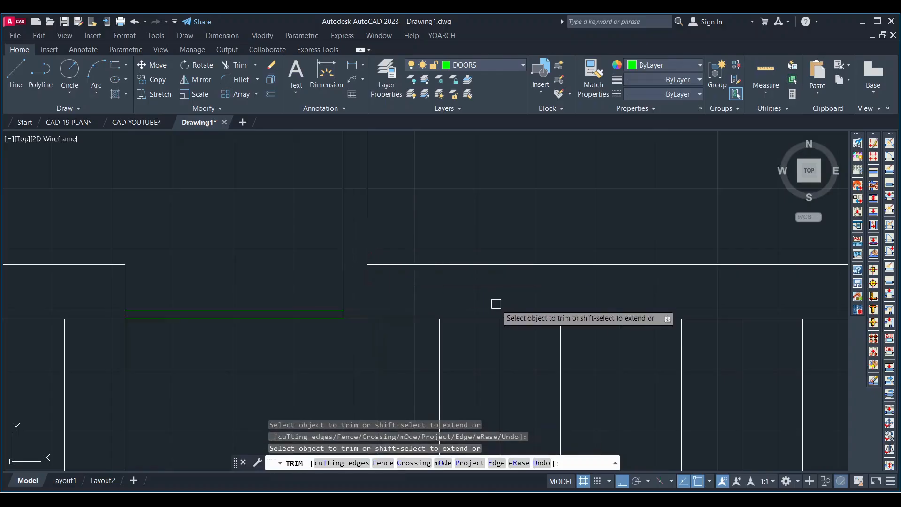
pyautogui.scroll(-4, 492, 330)
pyautogui.press('Escape')
# Step: Copy the top-wall window by its upper-left corner to the lower-right room's lower-left inner corner, in the wall above the staircase
pyautogui.scroll(-3, 423, 237)
pyautogui.scroll(5, 403, 232)
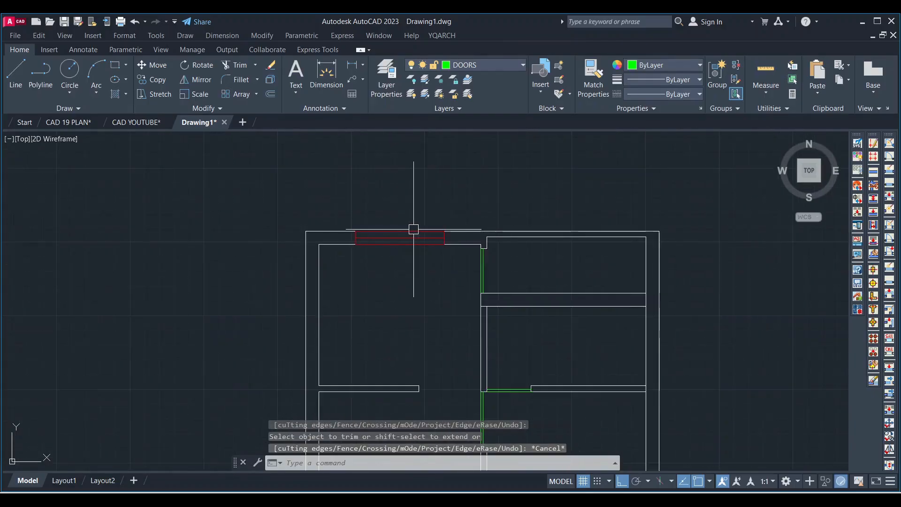
pyautogui.click(400, 236)
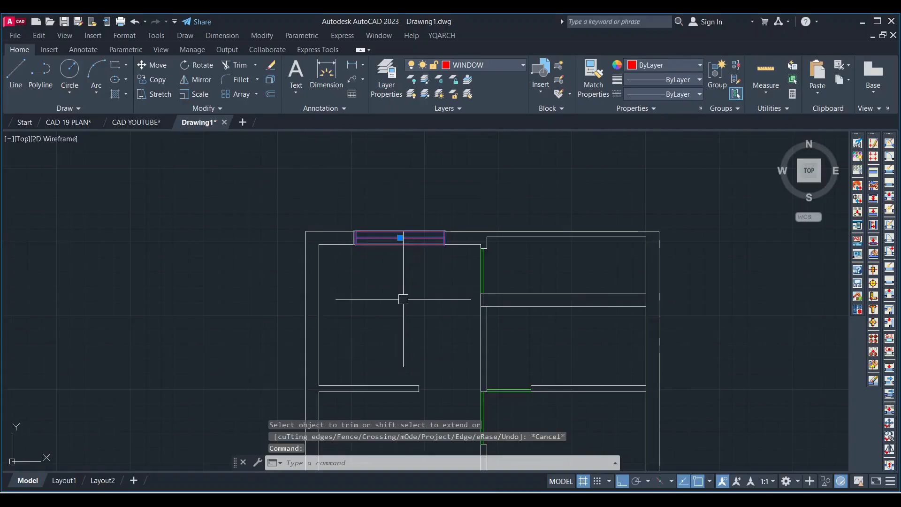
pyautogui.write('CO')
pyautogui.press('Return')
pyautogui.scroll(5, 399, 241)
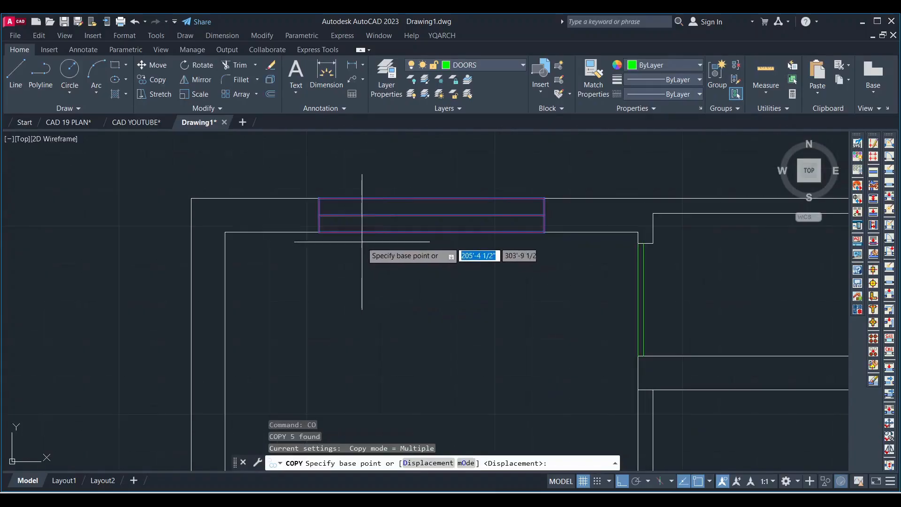
pyautogui.click(319, 199)
pyautogui.scroll(-4, 323, 202)
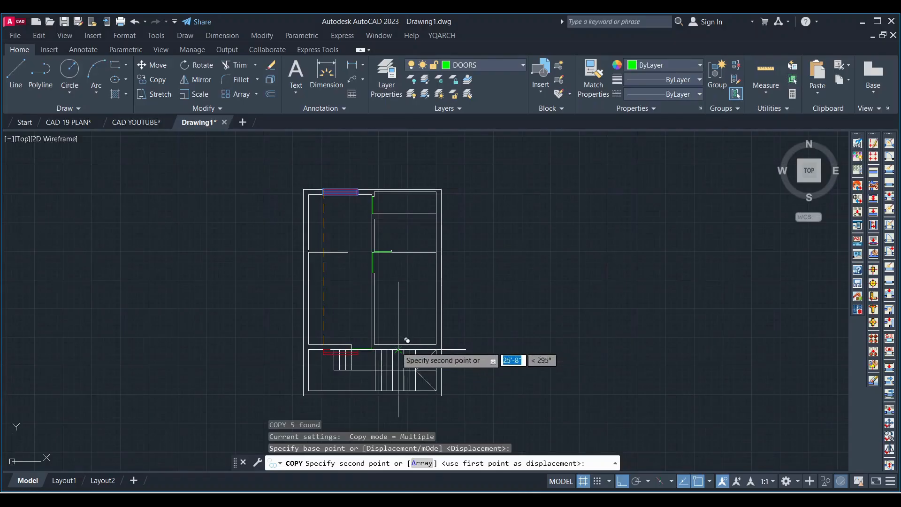
pyautogui.scroll(3, 331, 334)
pyautogui.click(304, 338)
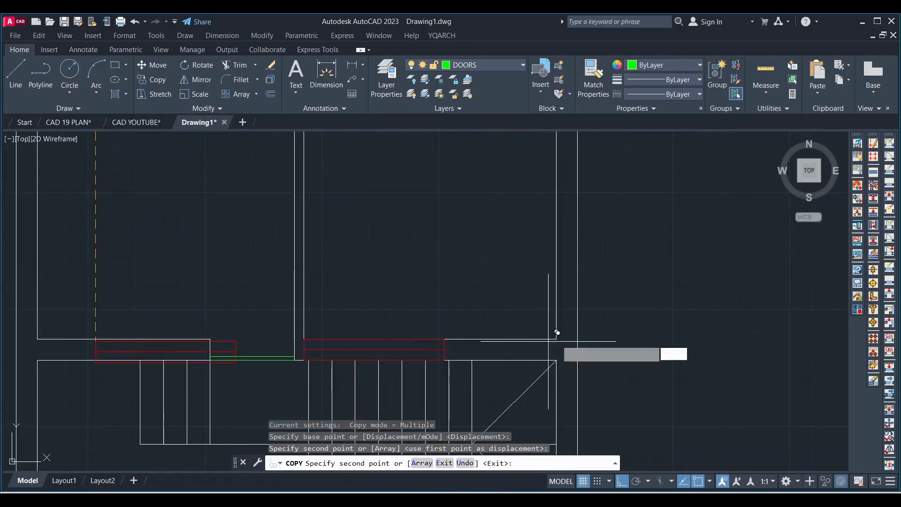
pyautogui.scroll(-2, 338, 365)
pyautogui.press('Escape')
pyautogui.scroll(4, 439, 346)
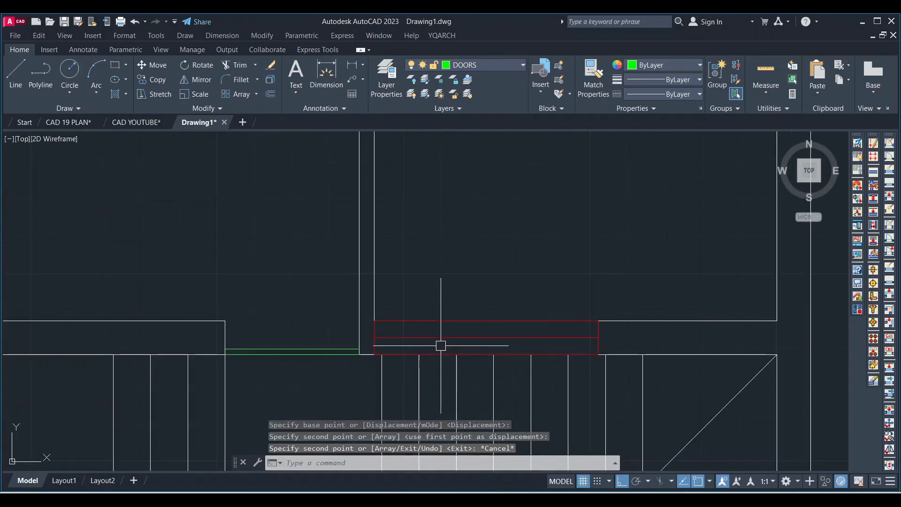
# Step: Copy the window above the staircase by its lower edge's midpoint to the midpoint of the wall segment left of the green door
pyautogui.scroll(-4, 513, 336)
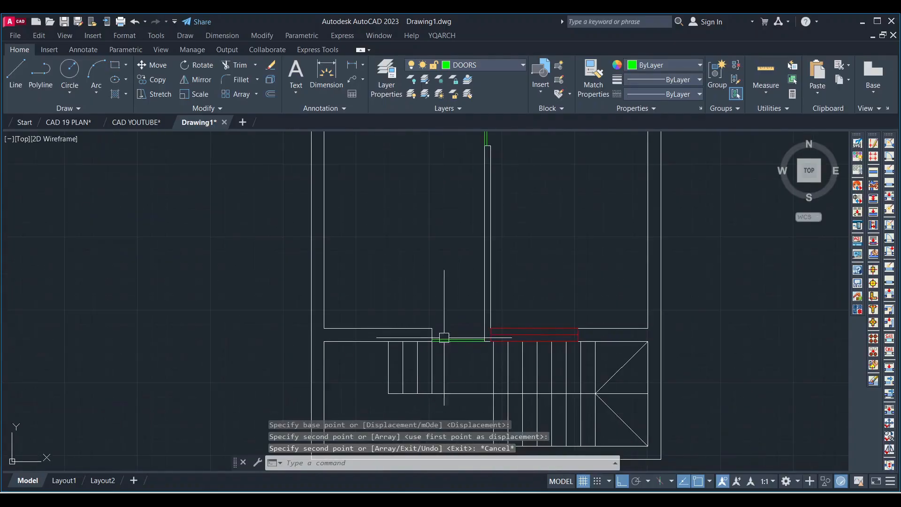
pyautogui.scroll(4, 535, 337)
pyautogui.click(536, 337)
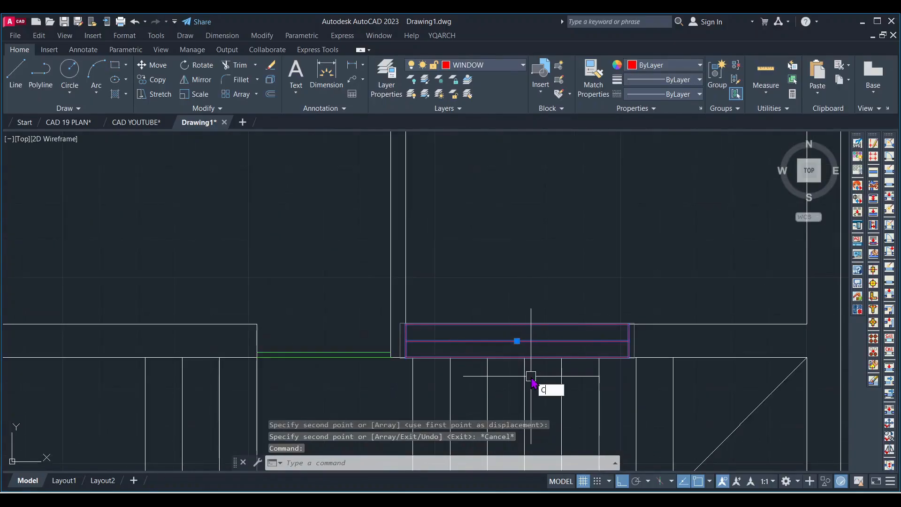
pyautogui.write('o')
pyautogui.press('Return')
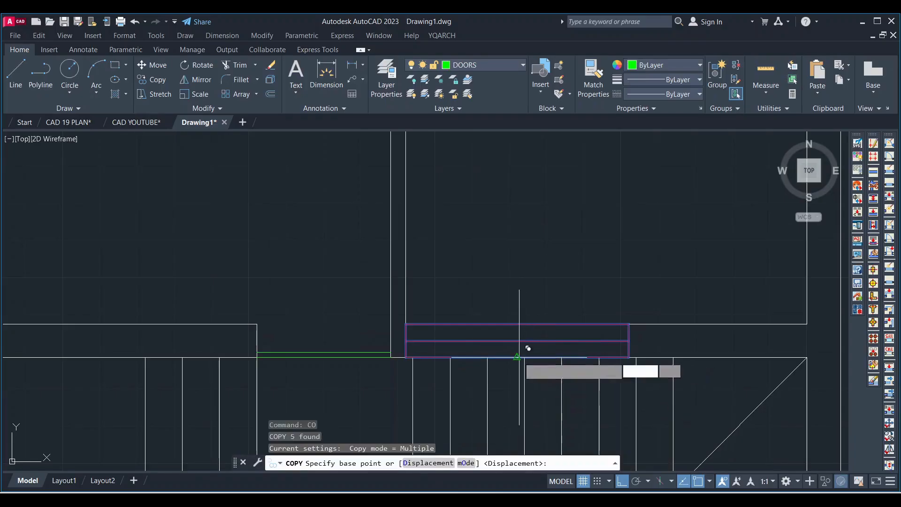
pyautogui.click(528, 349)
pyautogui.scroll(-4, 528, 348)
pyautogui.scroll(3, 474, 347)
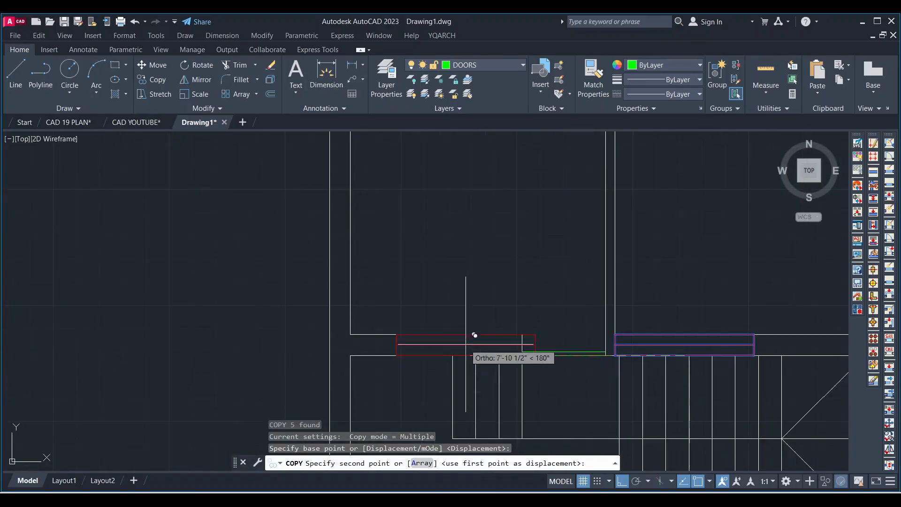
pyautogui.click(445, 348)
pyautogui.press('Escape')
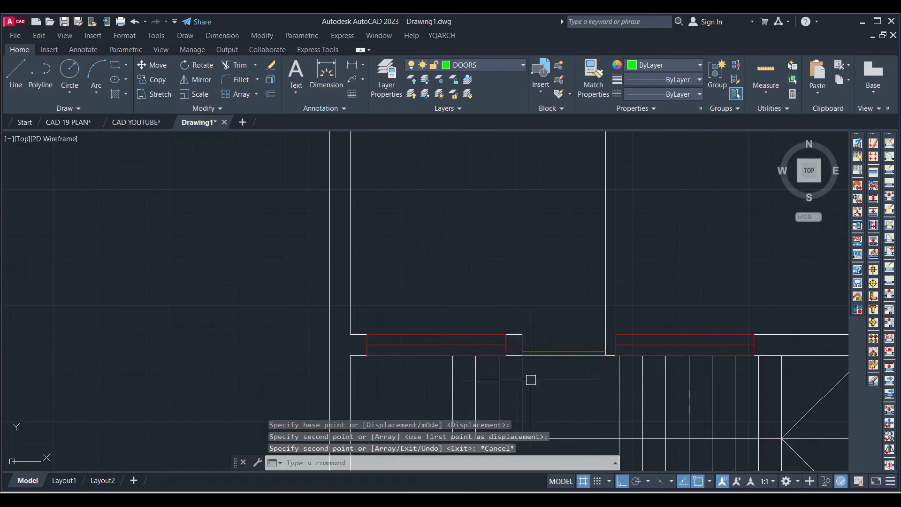
# Step: Trim the right exterior wall's inner line where the horizontal wall below the upper-right room meets it
pyautogui.scroll(-7, 558, 357)
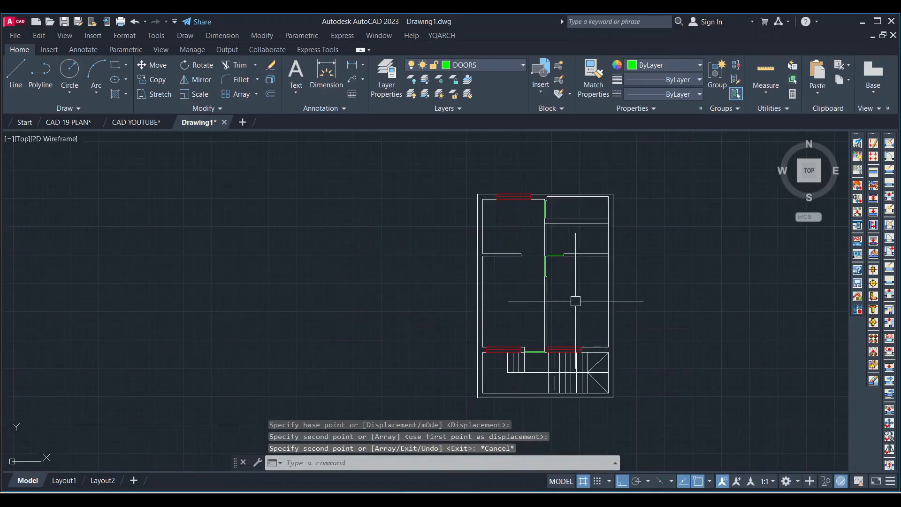
pyautogui.moveTo(573, 302); pyautogui.dragTo(517, 352, button='middle')
pyautogui.scroll(8, 549, 275)
pyautogui.scroll(2, 570, 263)
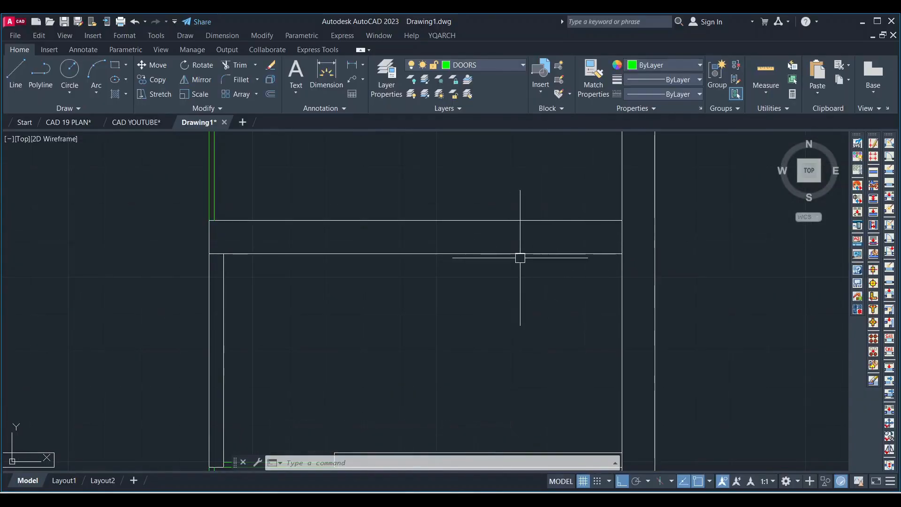
pyautogui.press('Return')
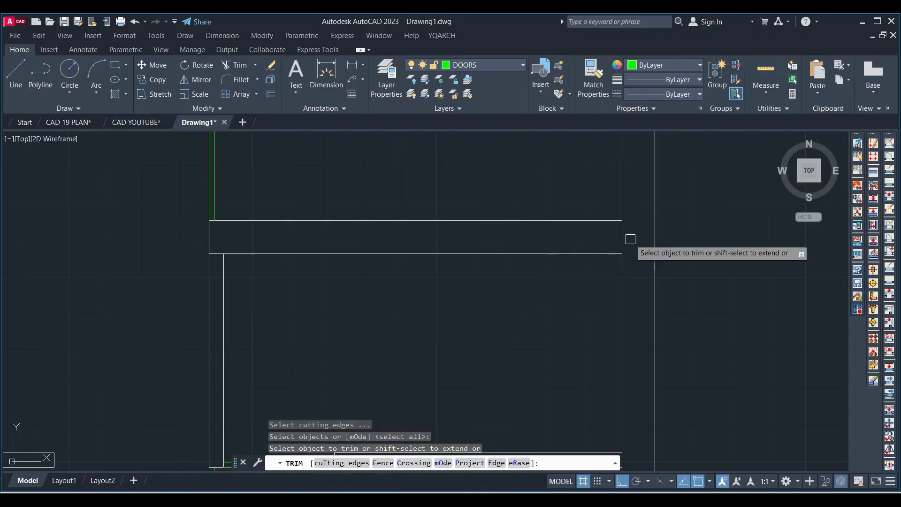
pyautogui.click(615, 238)
pyautogui.press('Escape')
pyautogui.scroll(-2, 472, 271)
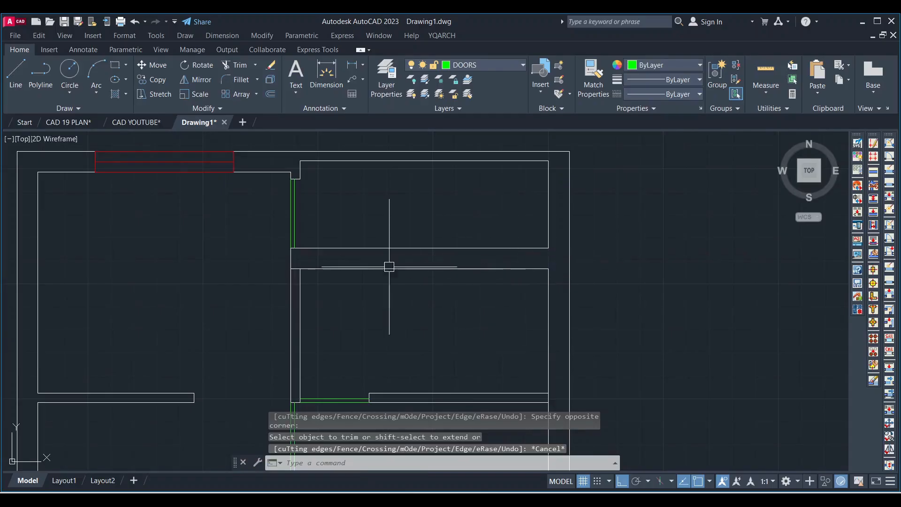
pyautogui.scroll(-3, 378, 259)
pyautogui.scroll(2, 491, 277)
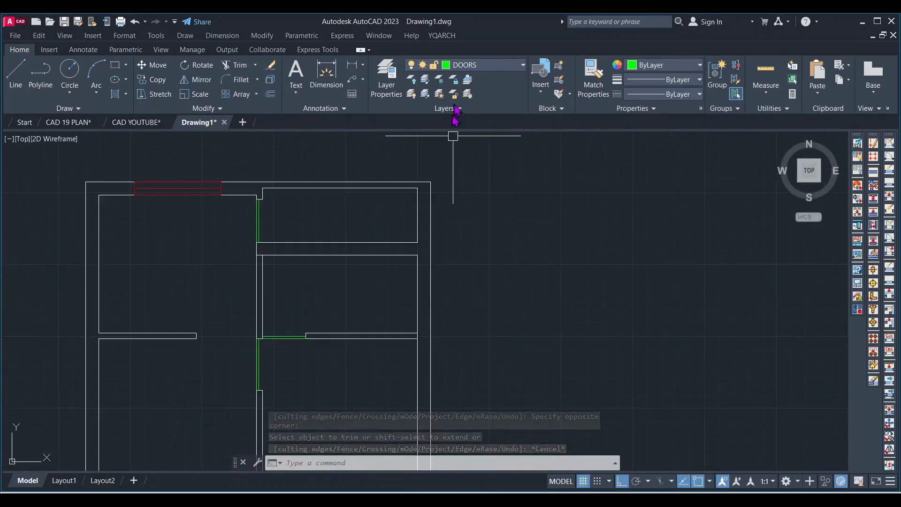
pyautogui.click(500, 70)
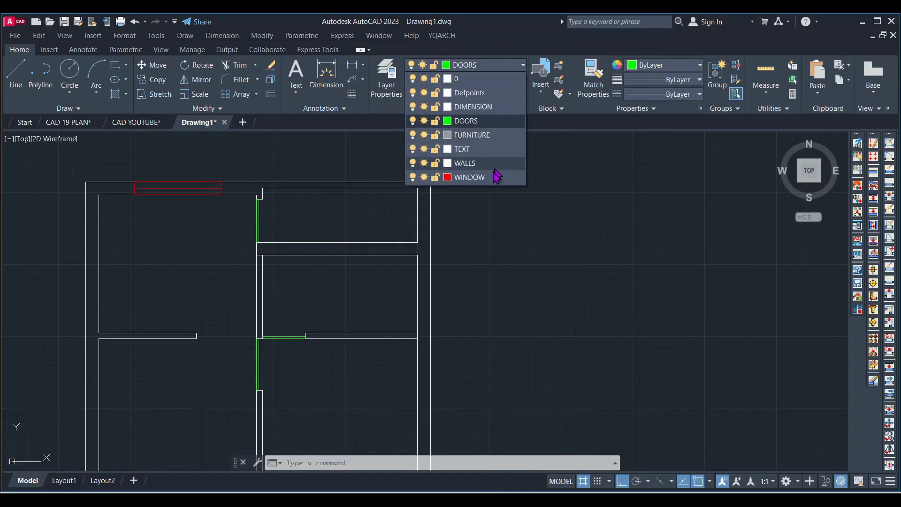
pyautogui.click(506, 267)
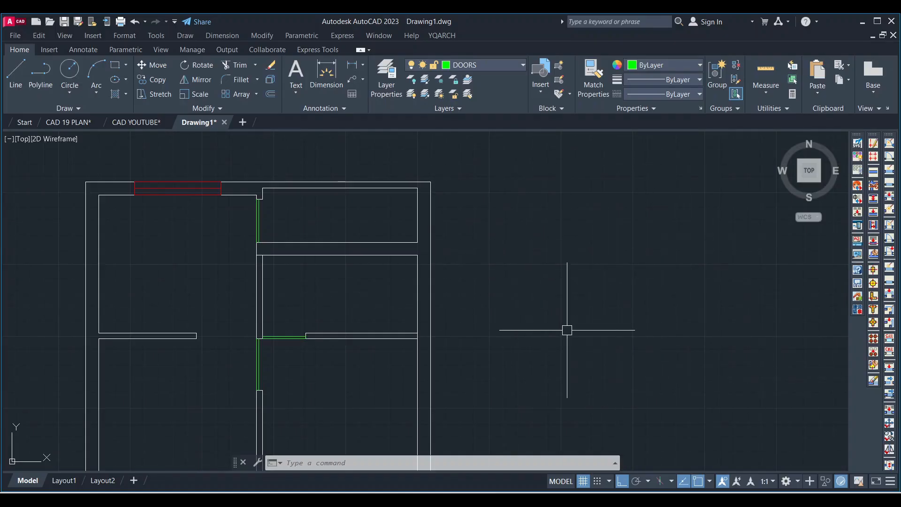
# Step: Draw a 2' by 9" rectangle from lines in the empty area right of the floor plan
pyautogui.press('Return')
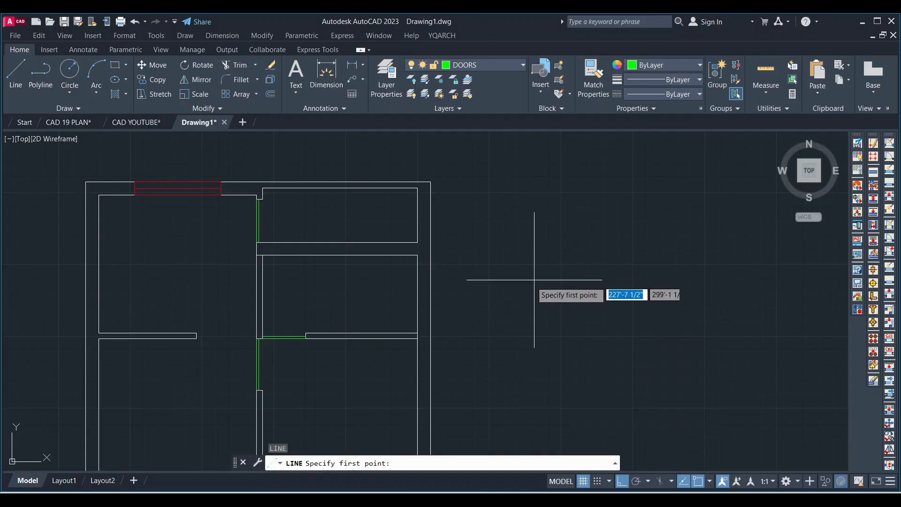
pyautogui.click(528, 282)
pyautogui.write('2')
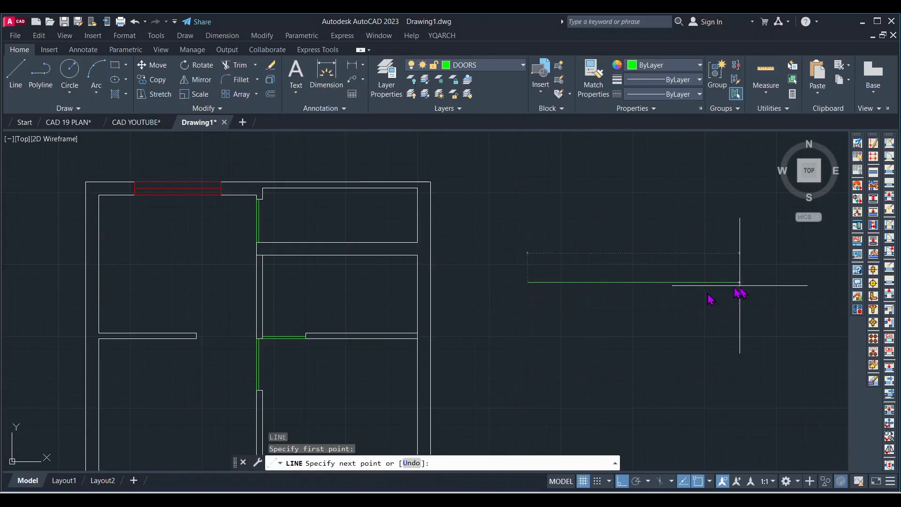
pyautogui.write("'")
pyautogui.press('Return')
pyautogui.write('9')
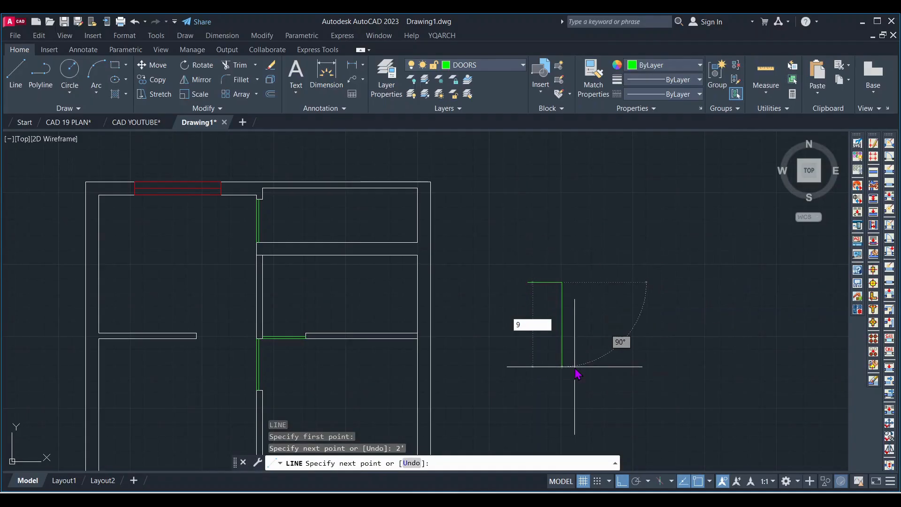
pyautogui.press('Return')
pyautogui.scroll(2, 554, 305)
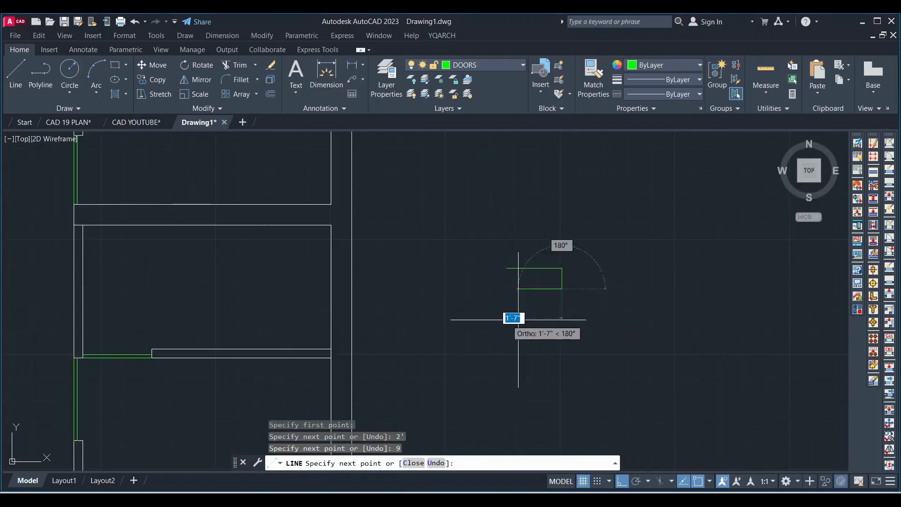
pyautogui.write("2'")
pyautogui.press('Return')
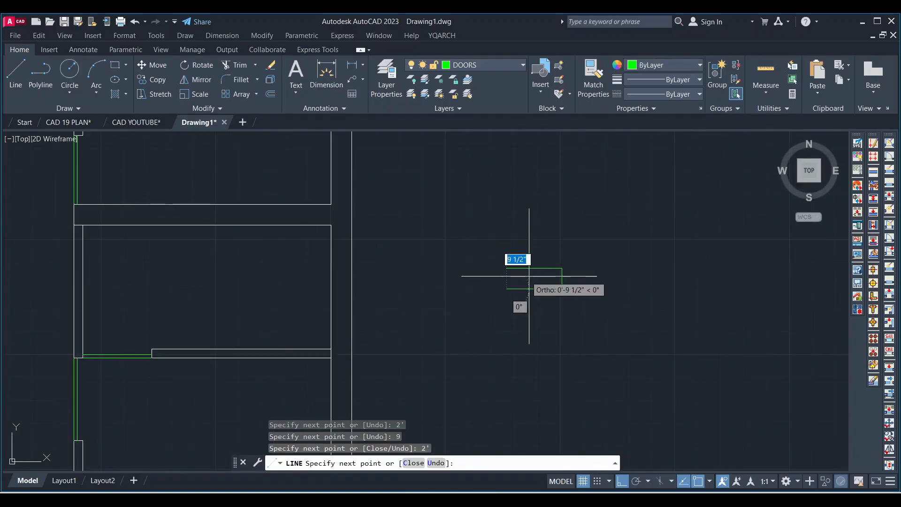
pyautogui.click(508, 271)
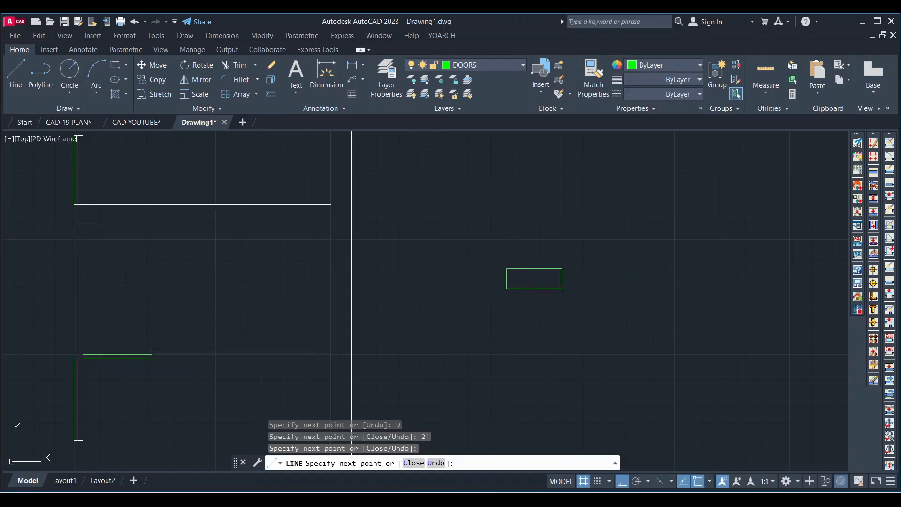
pyautogui.press('Return')
# Step: Draw a horizontal centre line between the midpoints of the small rectangle's short sides
pyautogui.press('Return')
pyautogui.scroll(5, 509, 281)
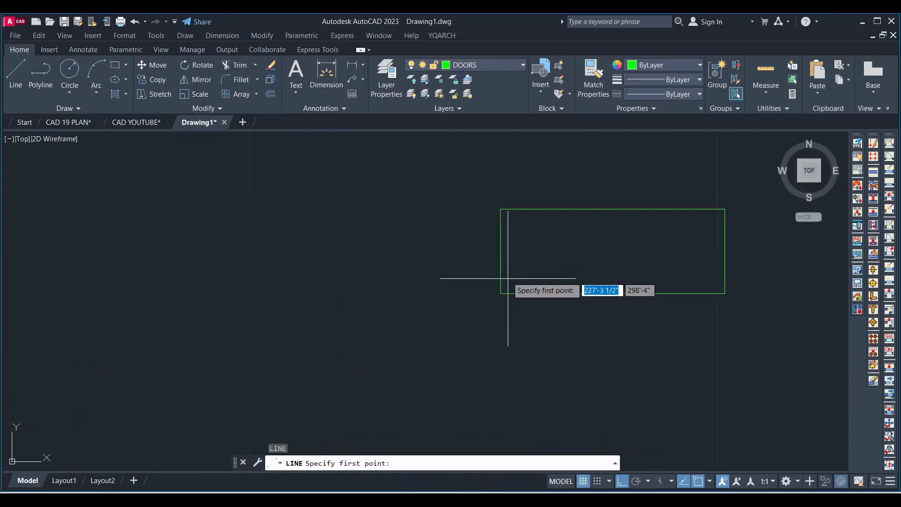
pyautogui.click(501, 252)
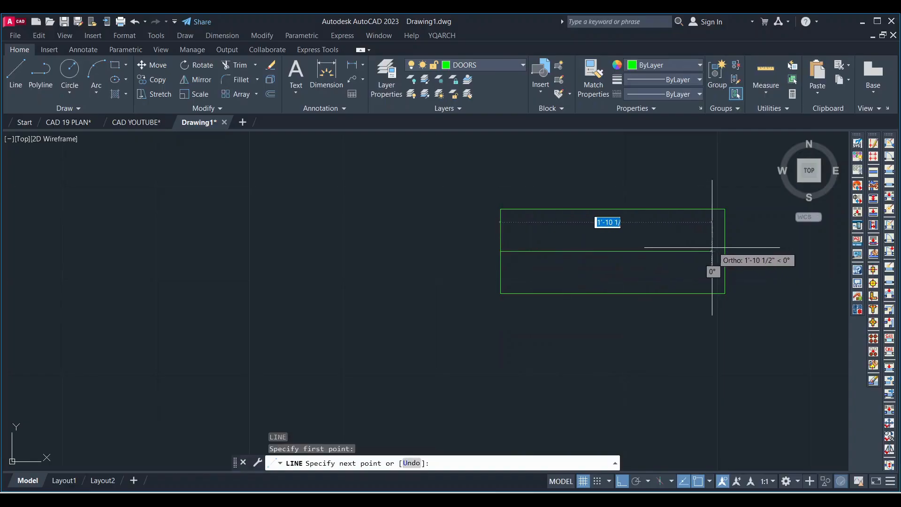
pyautogui.press('Escape')
pyautogui.scroll(-4, 559, 298)
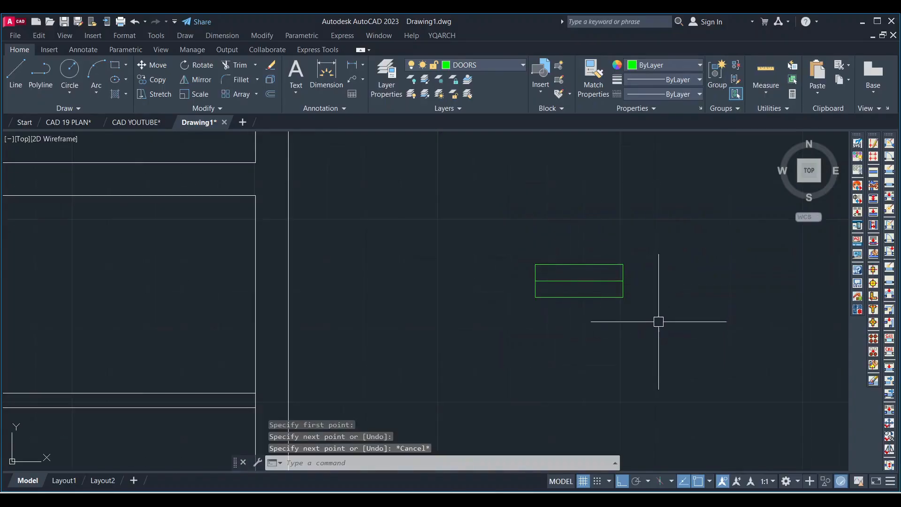
# Step: Assign all lines of the new 2' window symbol to the WINDOW layer
pyautogui.click(664, 337)
pyautogui.click(452, 223)
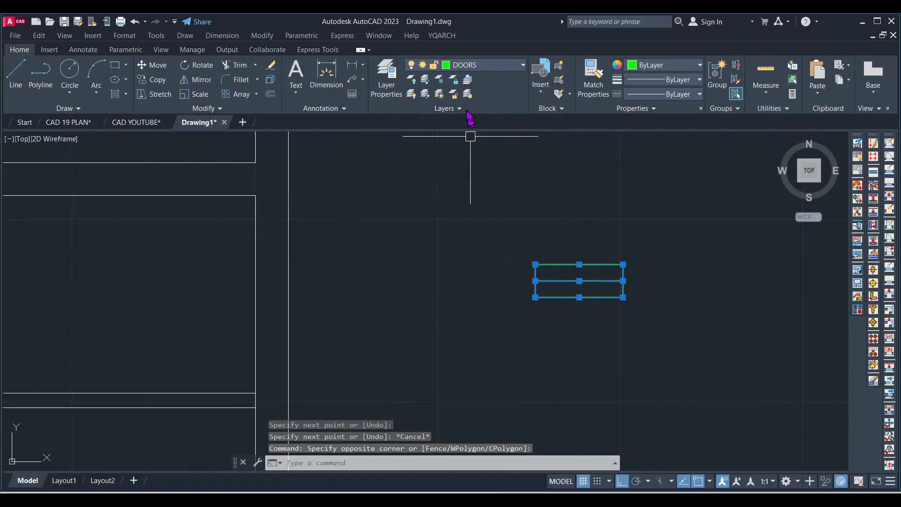
pyautogui.click(497, 70)
pyautogui.click(471, 177)
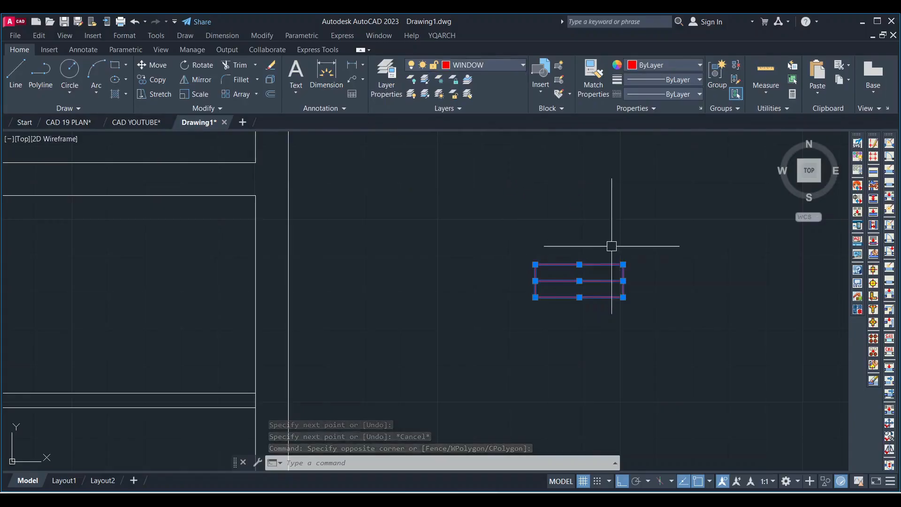
pyautogui.press('Escape')
# Step: Group all the lines of the 2' window symbol into a single object
pyautogui.click(664, 319)
pyautogui.click(621, 280)
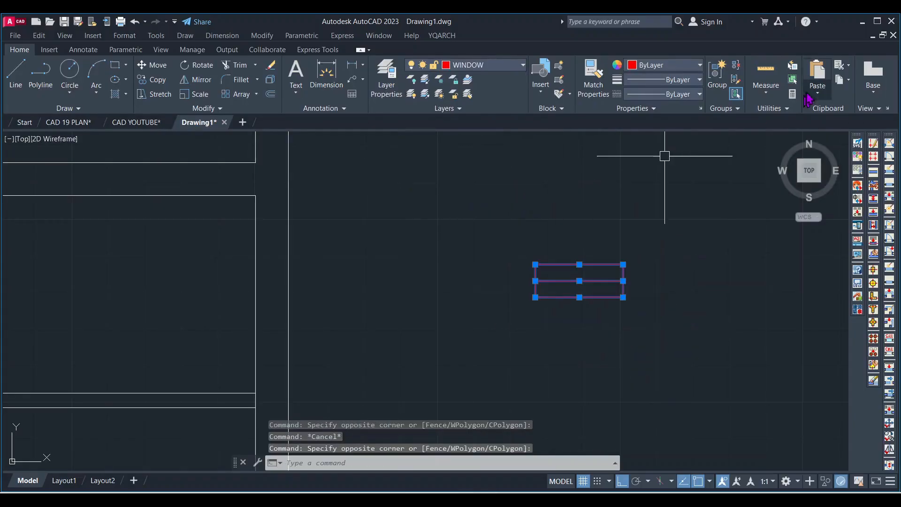
pyautogui.click(718, 77)
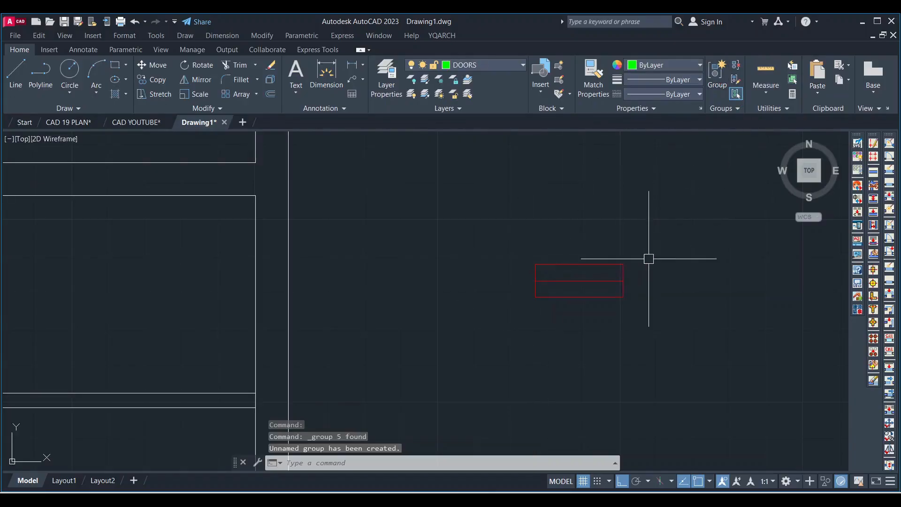
# Step: Move the 2' window group by its upper-right corner to the upper-right room's lower-right inner corner, inside the horizontal wall
pyautogui.moveTo(579, 261); pyautogui.dragTo(619, 261, button='middle')
pyautogui.click(679, 321)
pyautogui.click(539, 242)
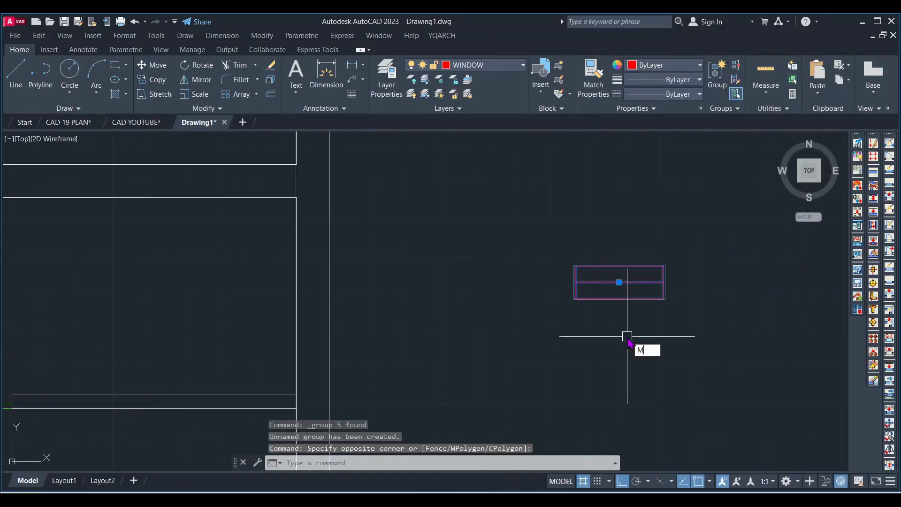
pyautogui.press('Return')
pyautogui.click(663, 266)
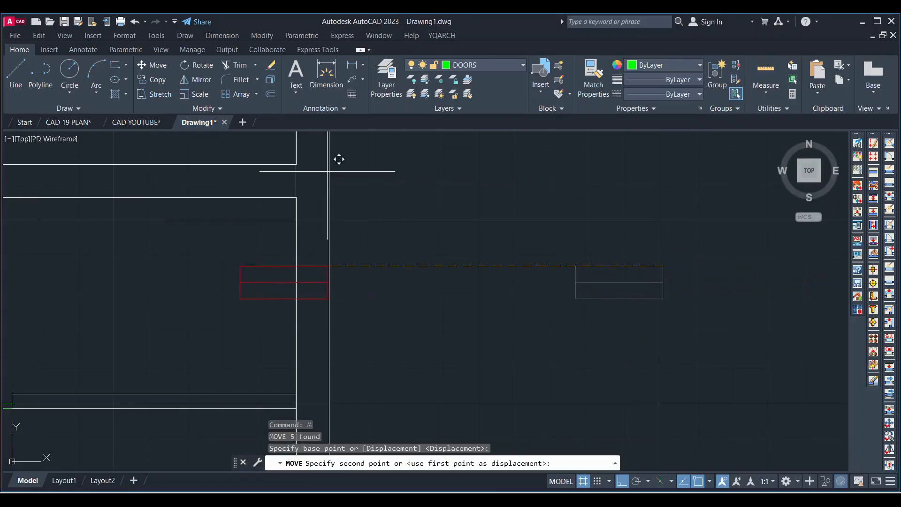
pyautogui.click(308, 153)
pyautogui.scroll(-3, 437, 255)
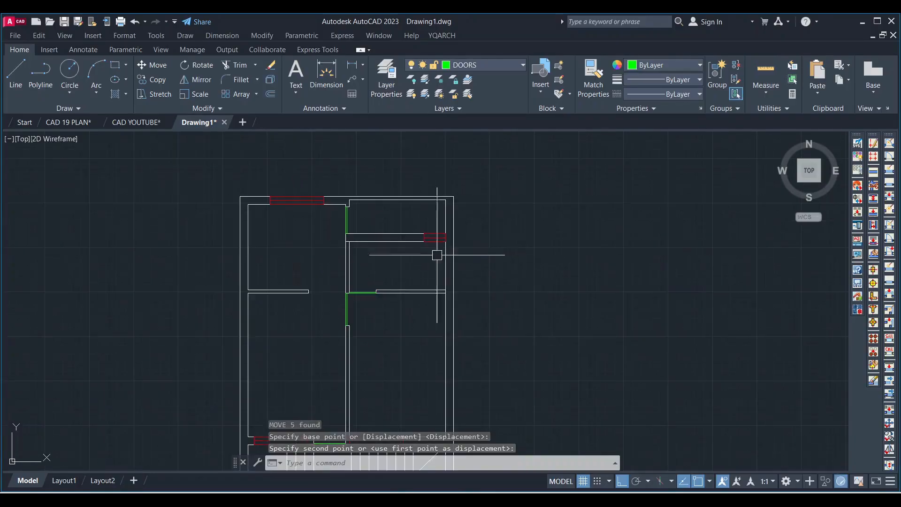
# Step: Trim the line crossing the central partition where it meets the horizontal wall below the upper-right room
pyautogui.scroll(3, 400, 233)
pyautogui.scroll(-2, 488, 248)
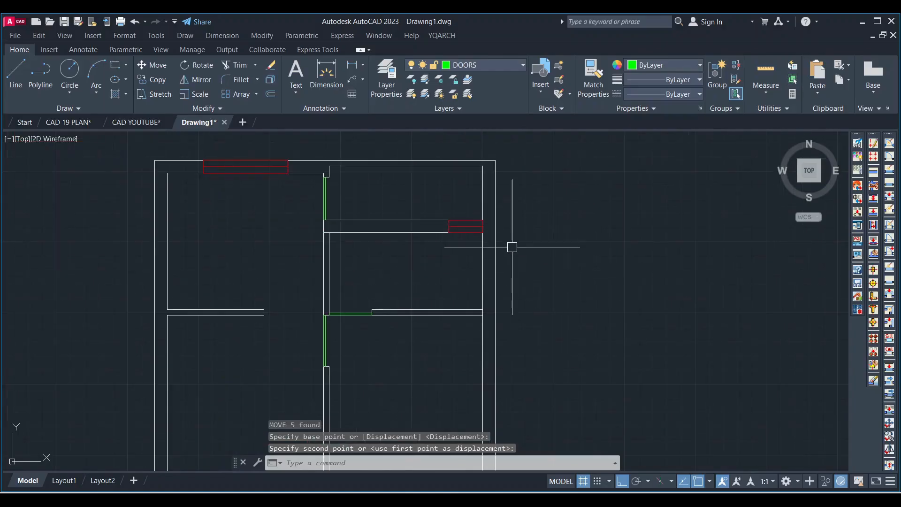
pyautogui.scroll(4, 323, 225)
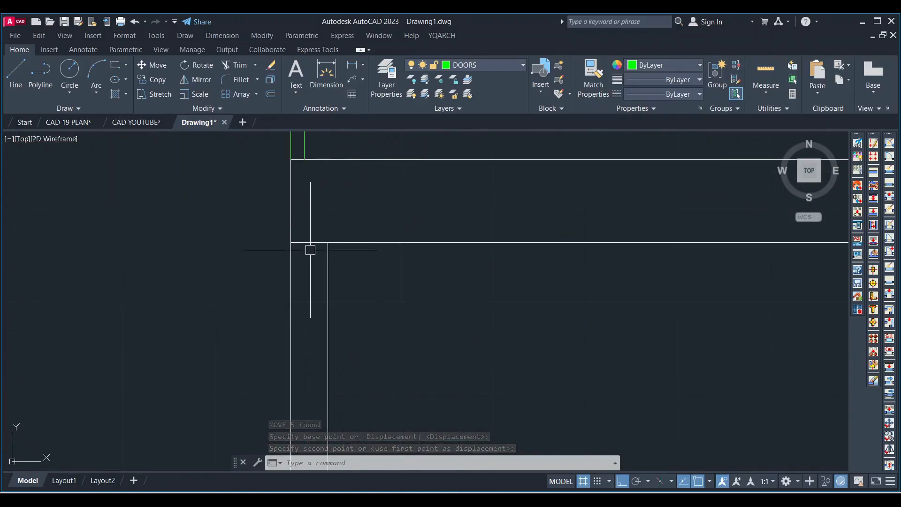
pyautogui.write('TR')
pyautogui.press('Return')
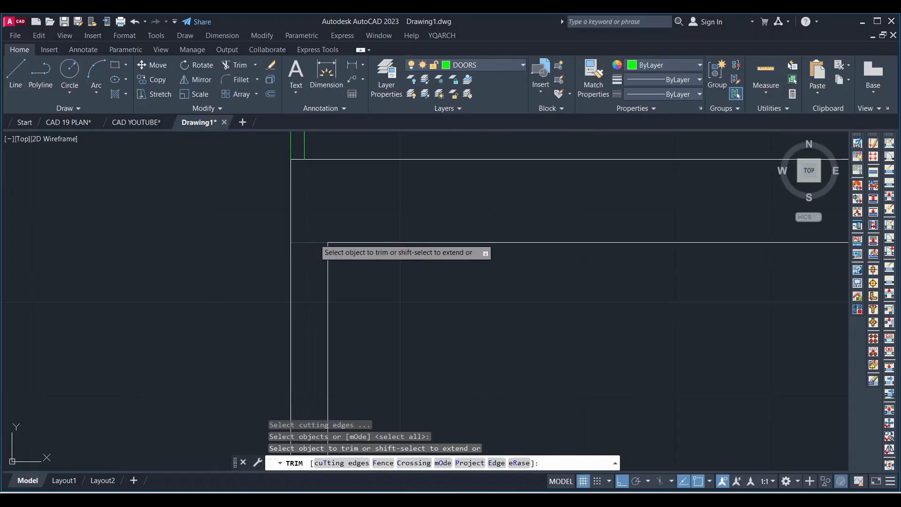
pyautogui.press('Escape')
pyautogui.scroll(-3, 386, 225)
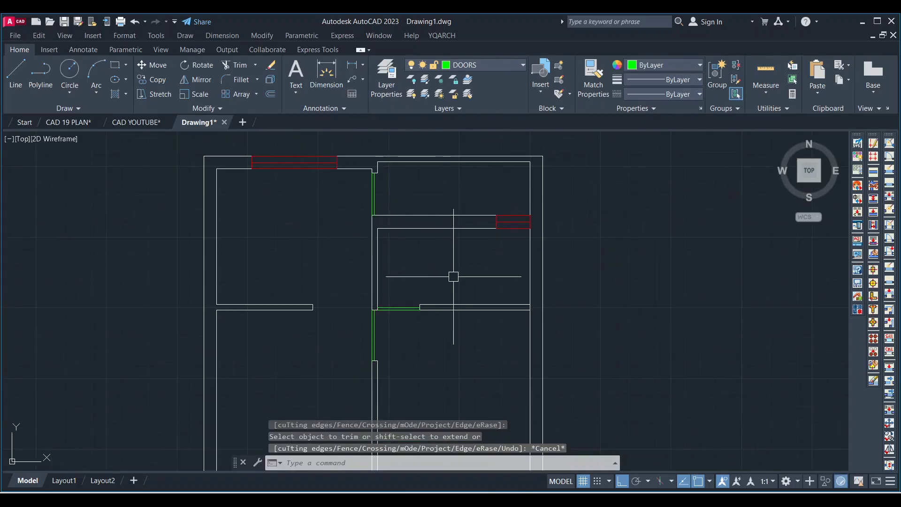
# Step: Switch to the CAD 19 PLAN reference drawing, and bring up the numbered task list in the CAD YOUTUBE drawing
pyautogui.scroll(-4, 451, 213)
pyautogui.scroll(2, 441, 372)
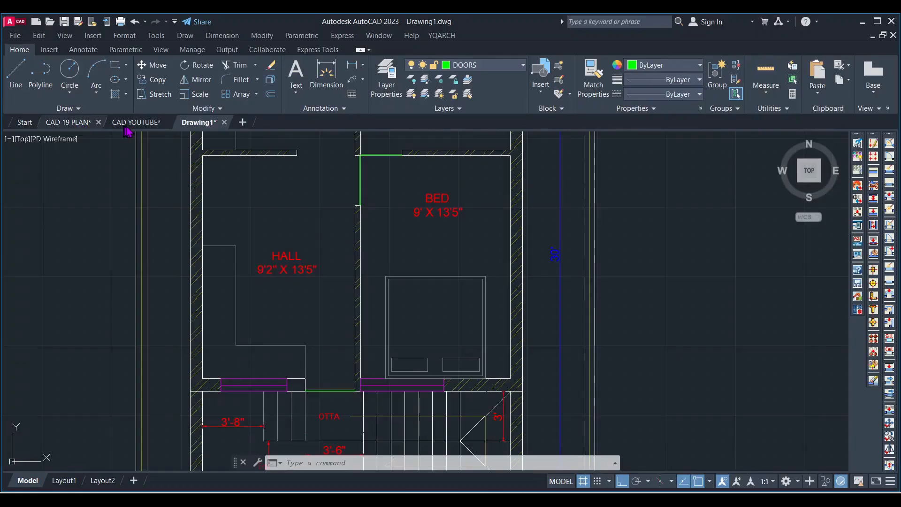
pyautogui.click(70, 123)
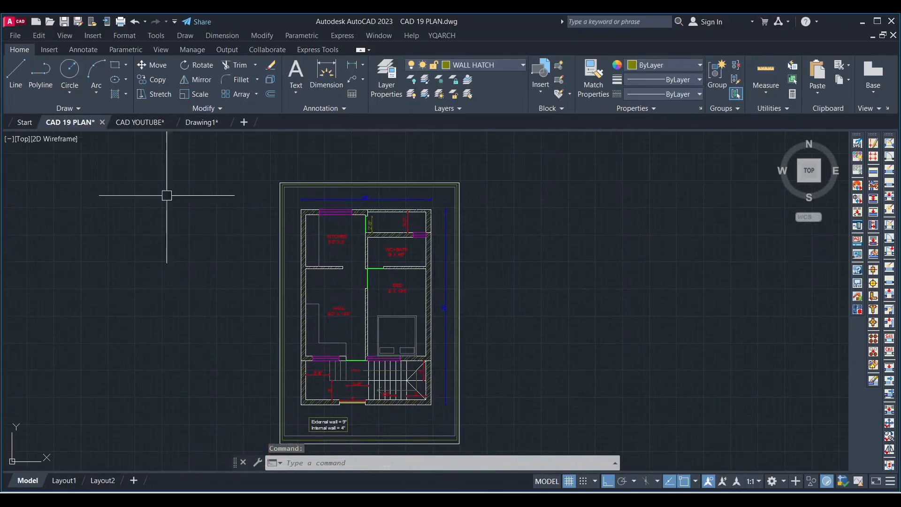
pyautogui.click(143, 123)
pyautogui.scroll(5, 405, 264)
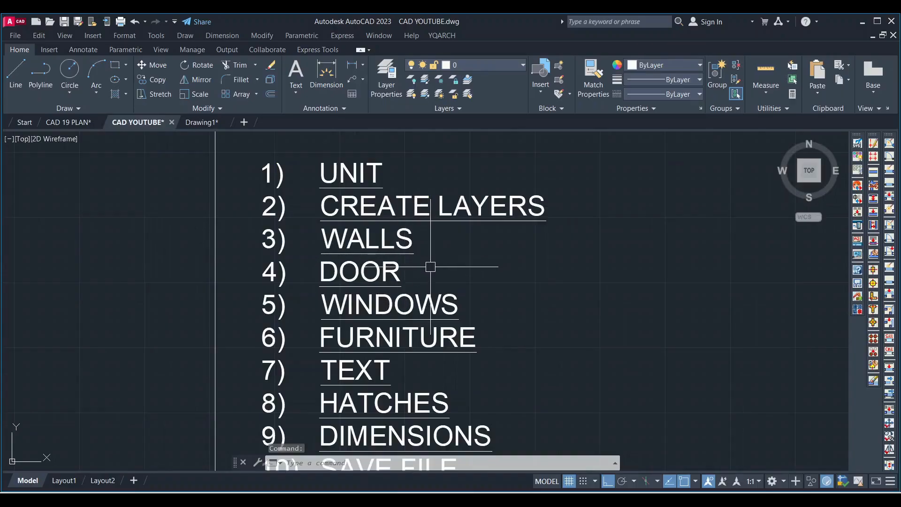
# Step: Check the task list for the furniture stage, return to the Drawing1 floor plan and make FURNITURE the current layer
pyautogui.scroll(-2, 395, 238)
pyautogui.scroll(2, 413, 310)
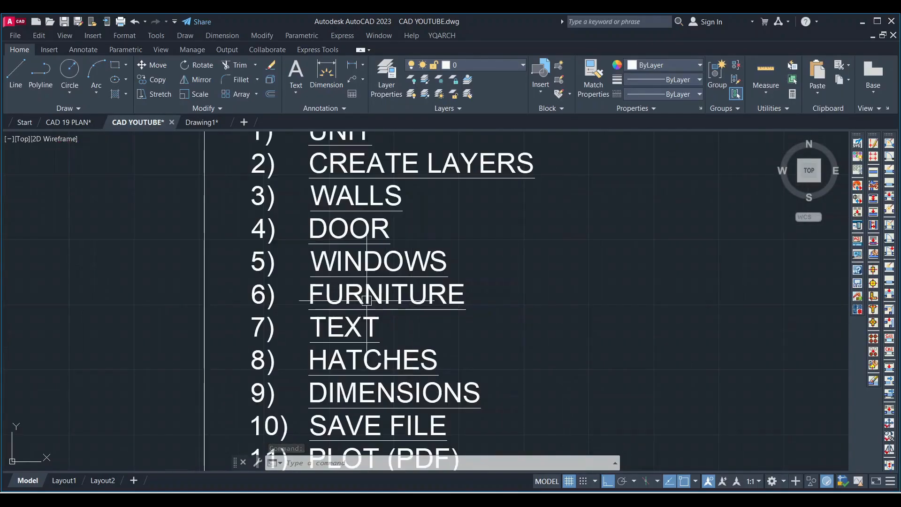
pyautogui.click(201, 122)
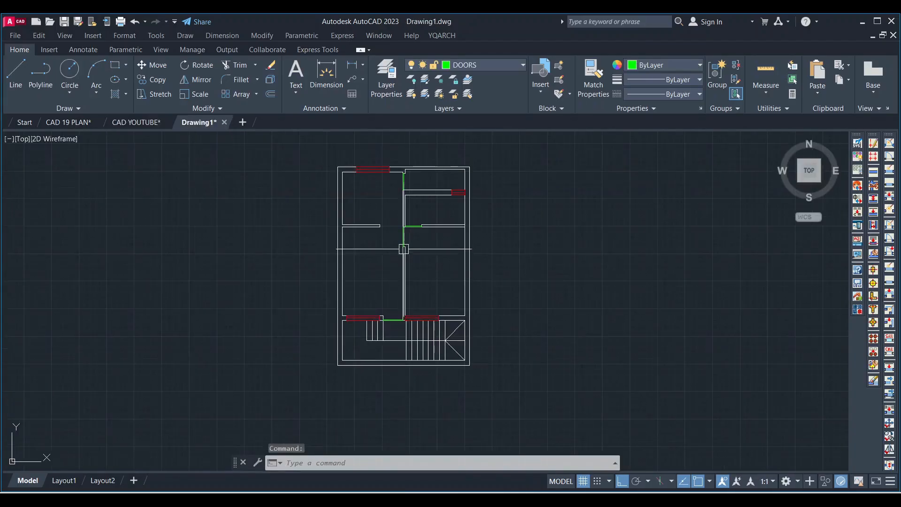
pyautogui.scroll(2, 404, 249)
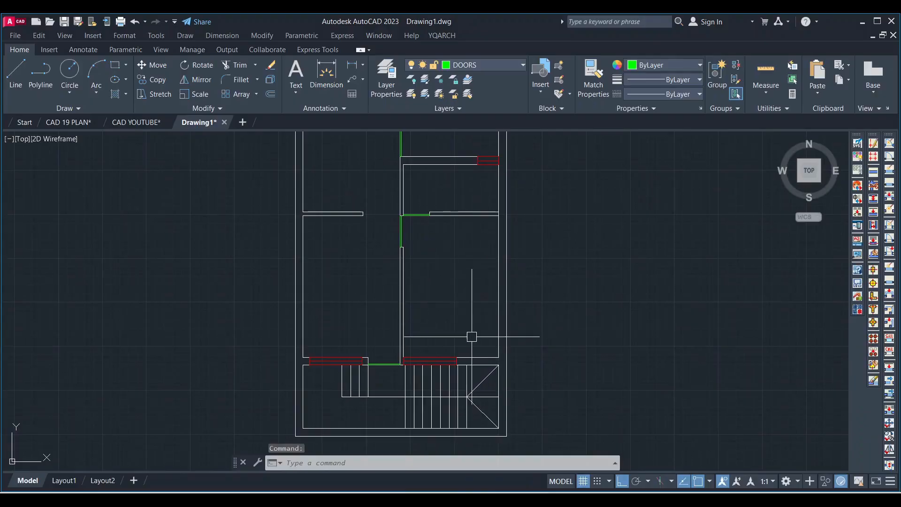
pyautogui.scroll(2, 332, 321)
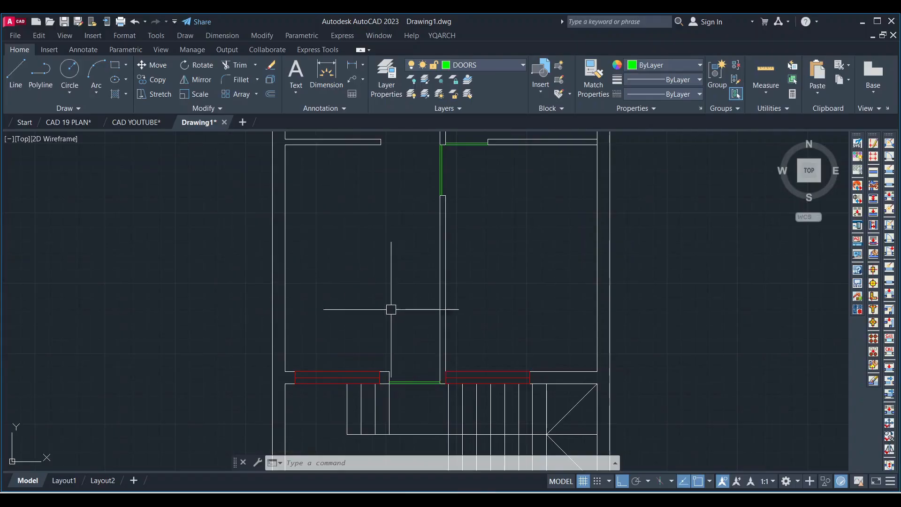
pyautogui.scroll(-4, 382, 324)
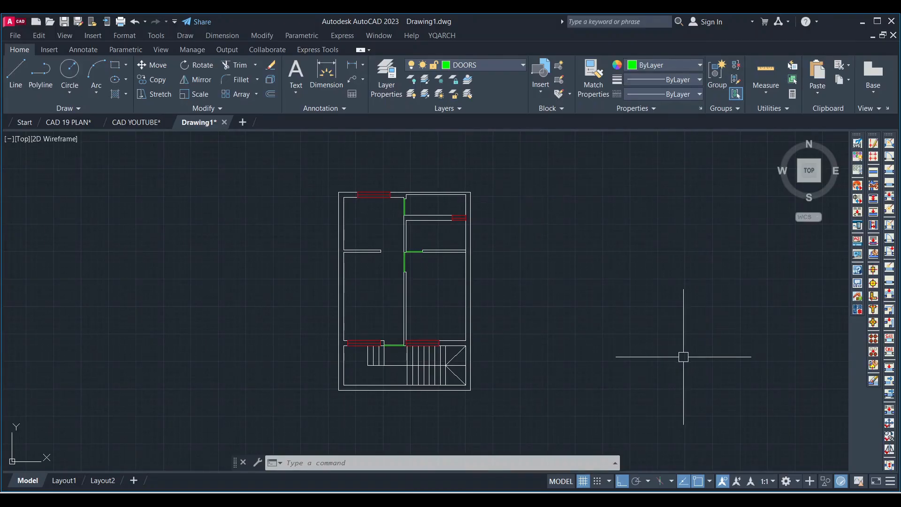
pyautogui.scroll(2, 461, 328)
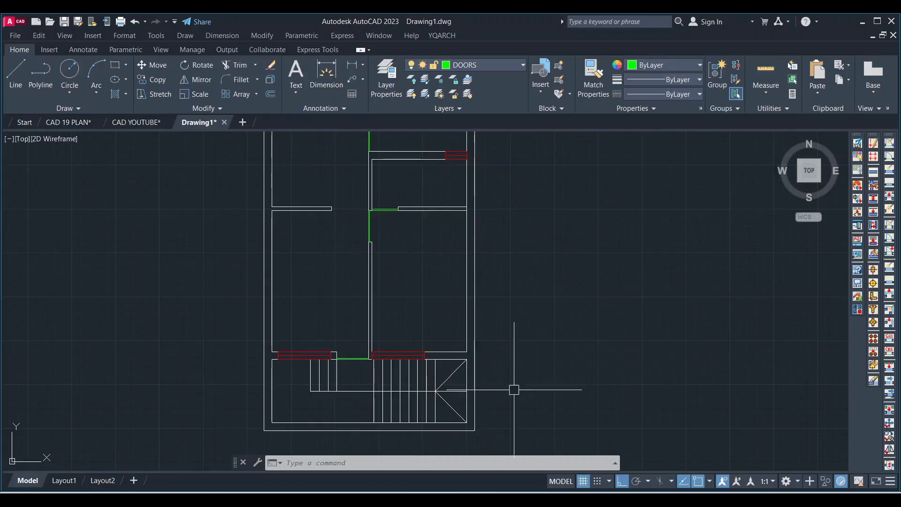
pyautogui.scroll(2, 412, 317)
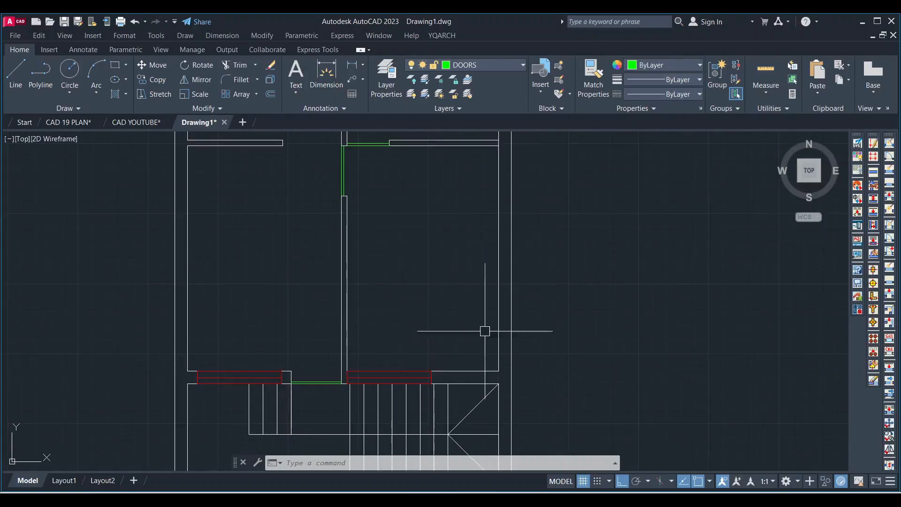
pyautogui.click(502, 68)
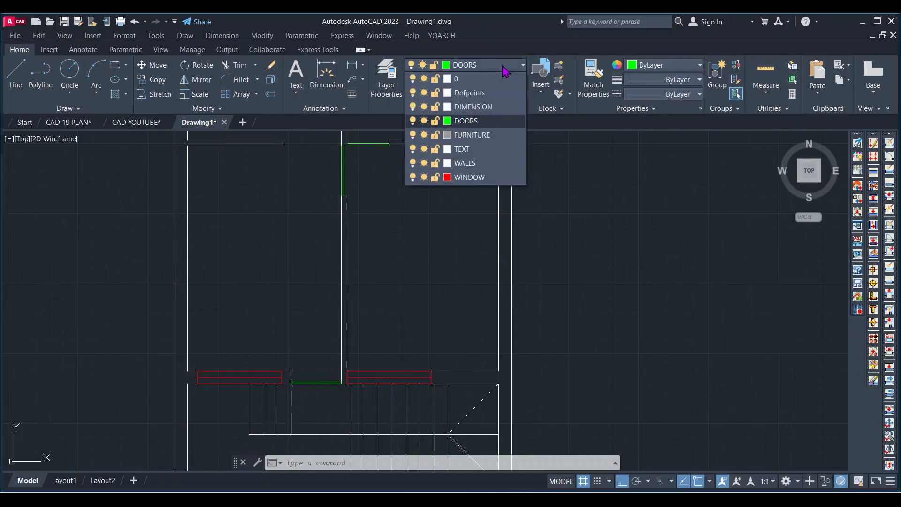
pyautogui.click(474, 135)
# Step: Draw a closed 6' by 6' square of lines for the bed in the empty area right of the floor plan
pyautogui.scroll(-2, 389, 201)
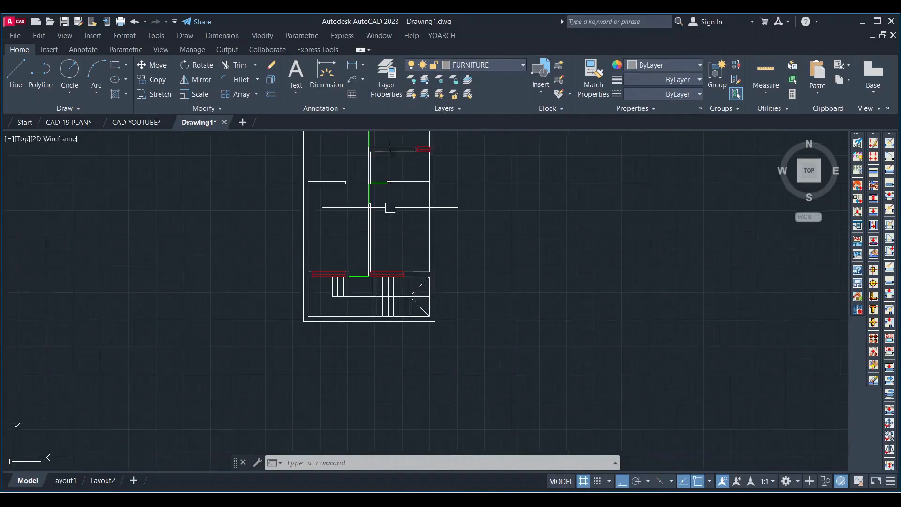
pyautogui.scroll(2, 506, 219)
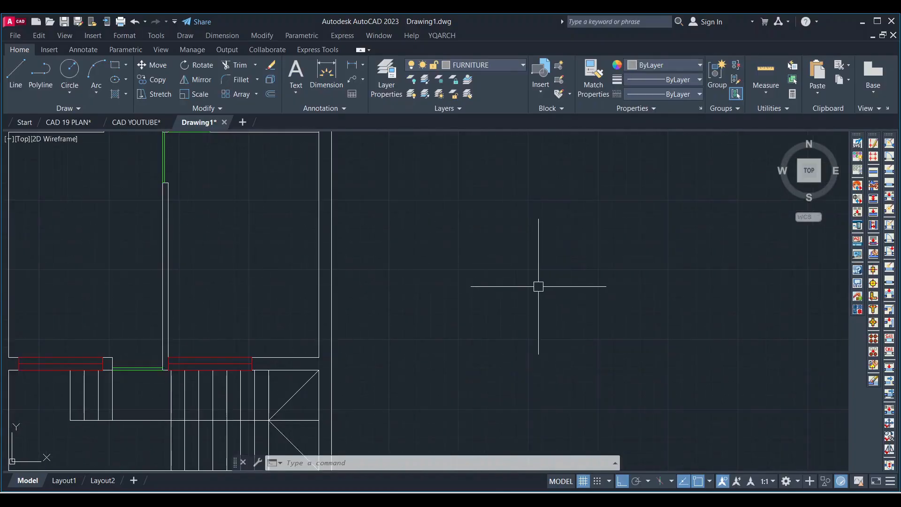
pyautogui.press('Return')
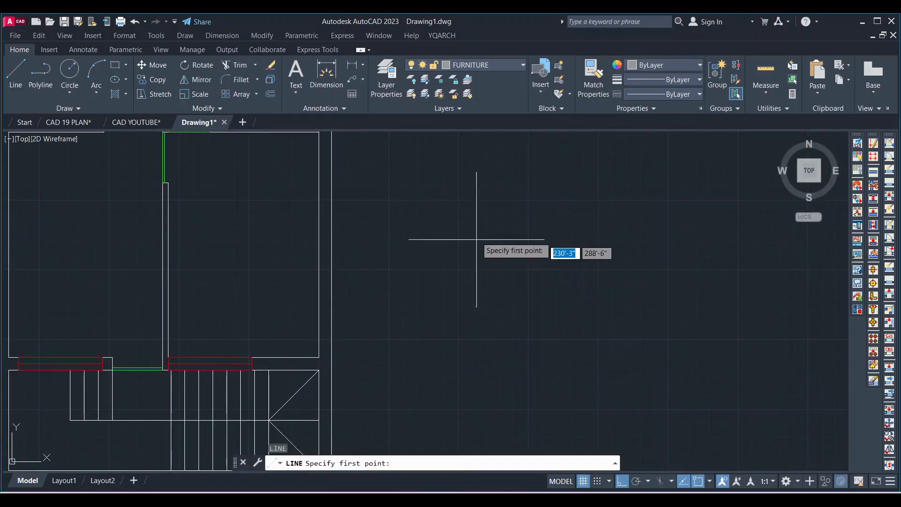
pyautogui.click(448, 232)
pyautogui.write('6')
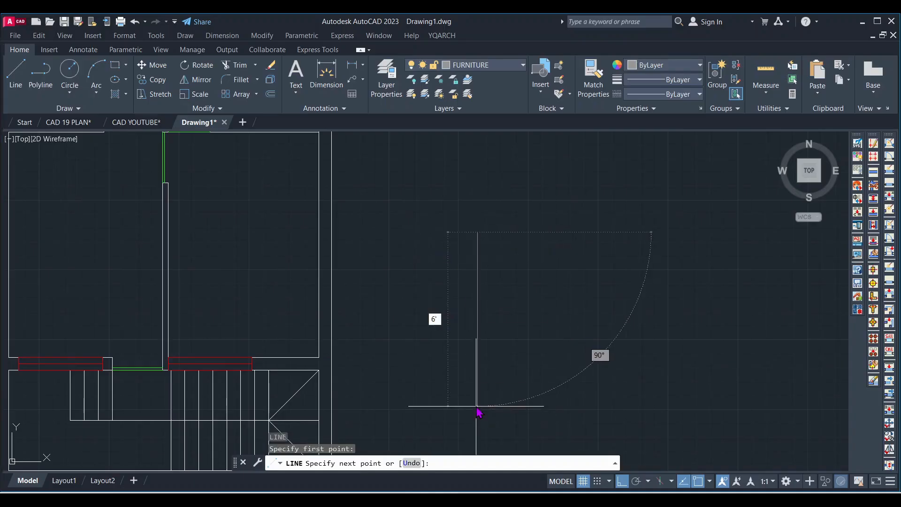
pyautogui.write("'")
pyautogui.press('Return')
pyautogui.write('6')
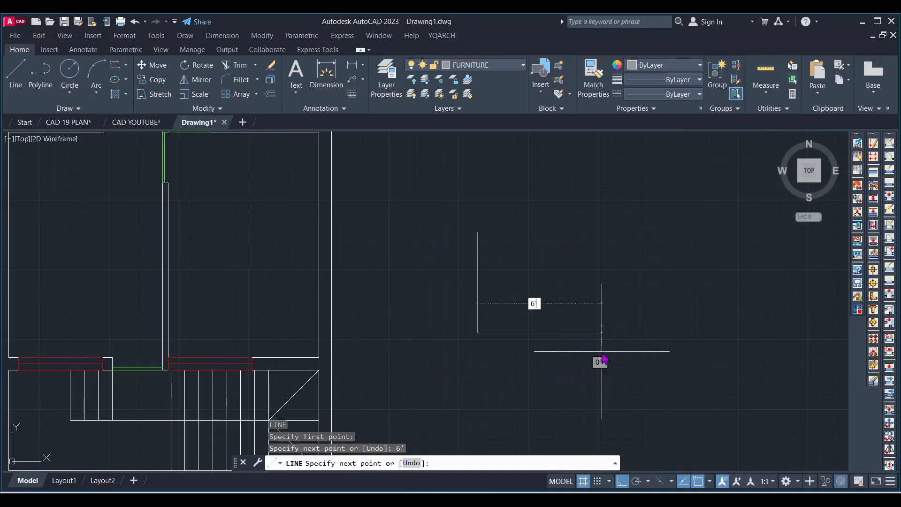
pyautogui.write("'")
pyautogui.press('Return')
pyautogui.write('6')
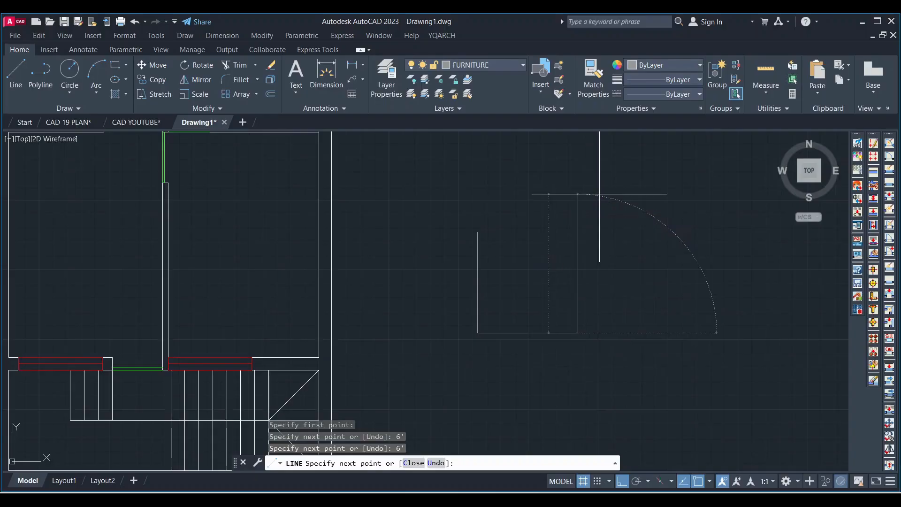
pyautogui.write("'")
pyautogui.press('Return')
pyautogui.click(477, 232)
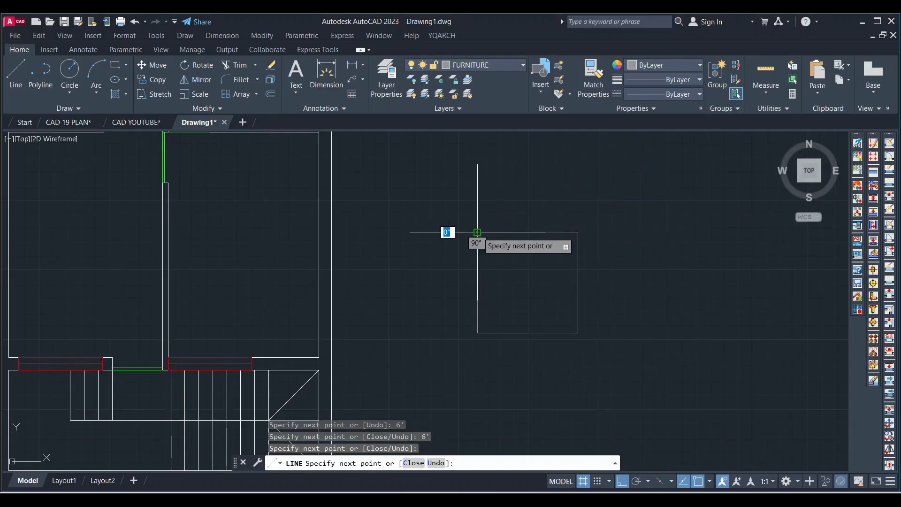
pyautogui.press('Escape')
# Step: Draw a pillow rectangle about 2'-2" by 11" inside the lower-left corner of the bed square
pyautogui.scroll(2, 527, 328)
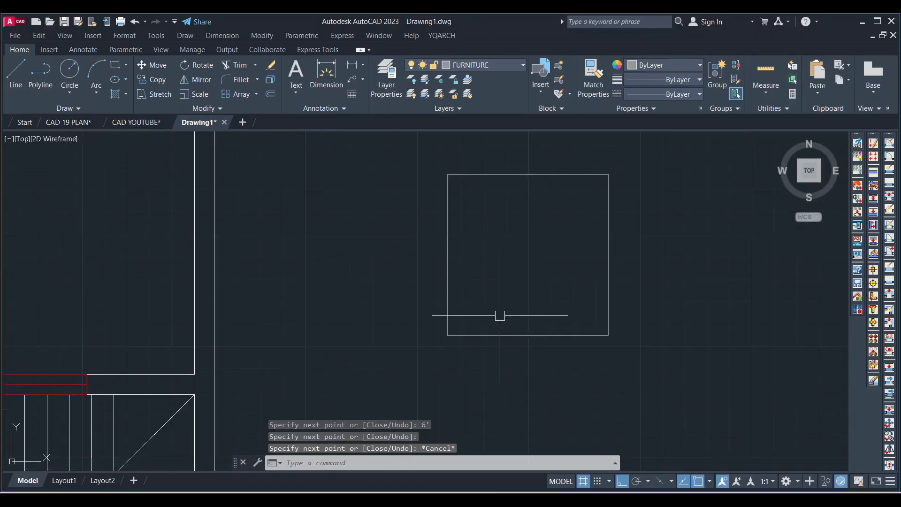
pyautogui.scroll(2, 500, 316)
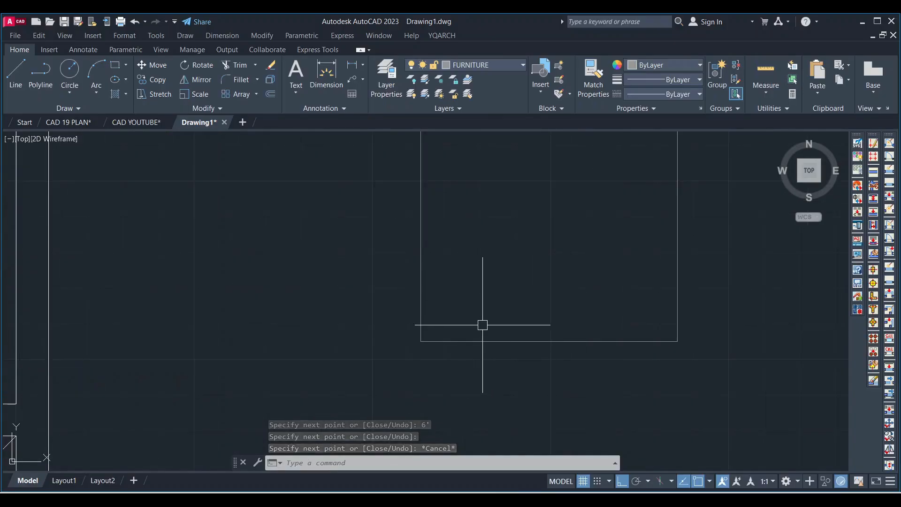
pyautogui.write('REC')
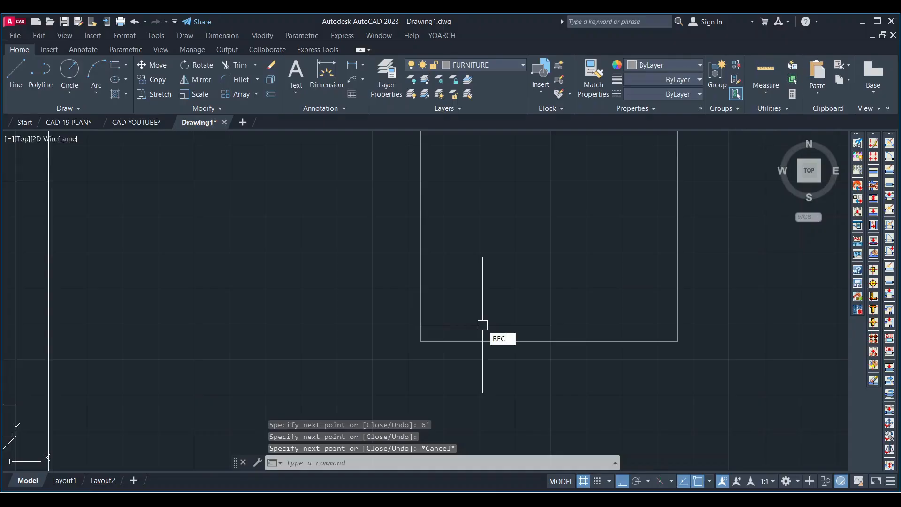
pyautogui.press('Return')
pyautogui.scroll(2, 494, 325)
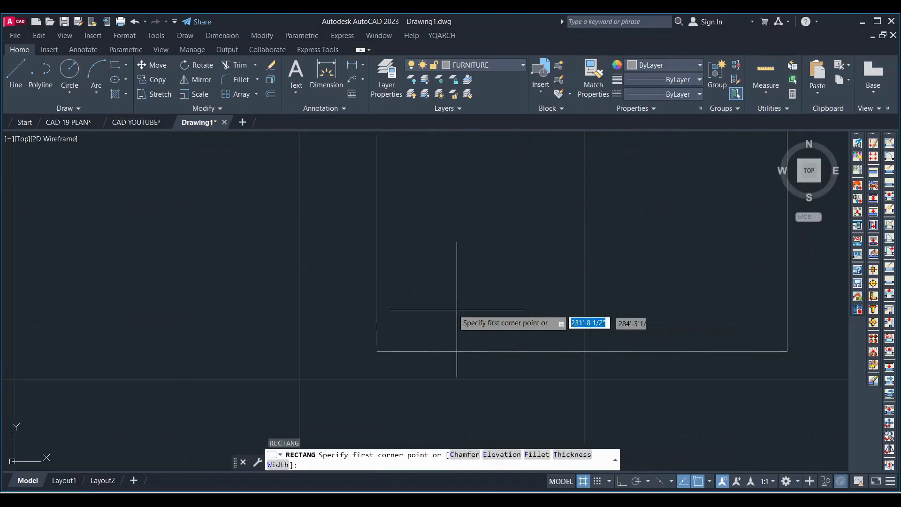
pyautogui.click(410, 270)
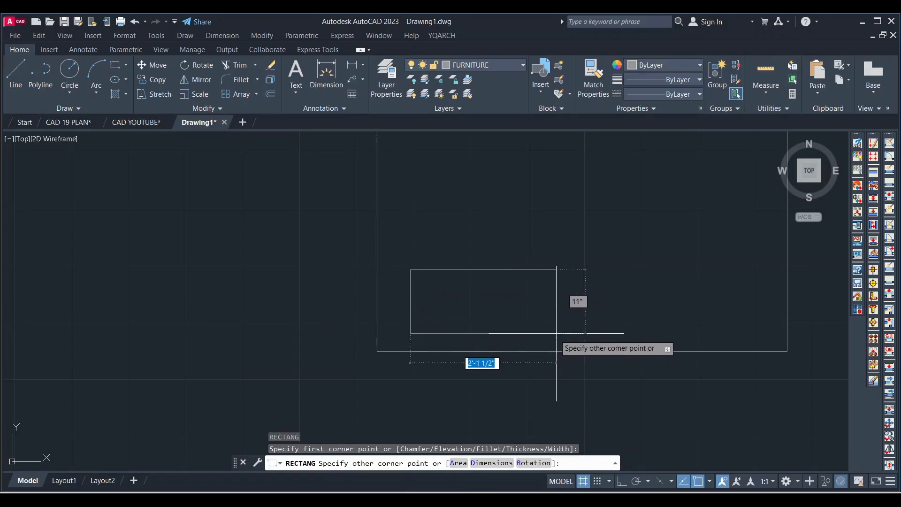
pyautogui.click(562, 334)
# Step: Mirror the pillow rectangle about the bed's vertical centre line, keeping the original
pyautogui.click(578, 311)
pyautogui.click(527, 373)
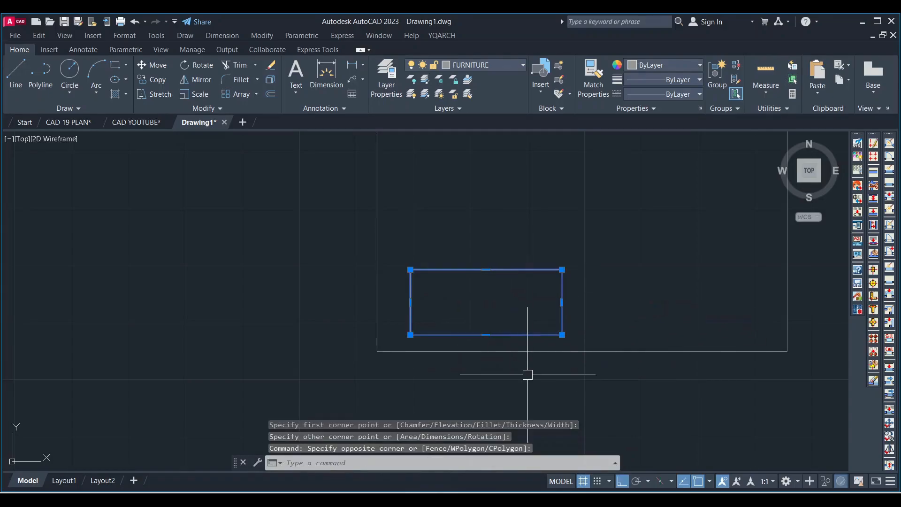
pyautogui.write('mi')
pyautogui.press('Return')
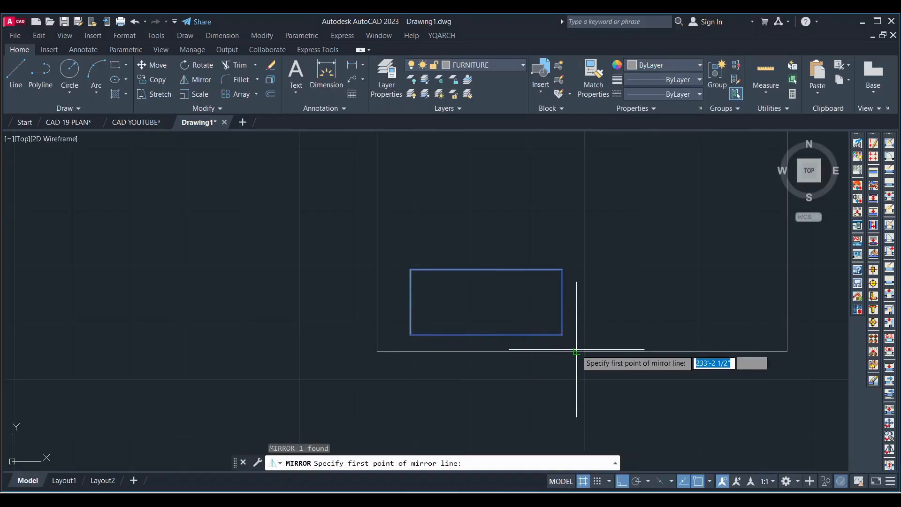
pyautogui.click(582, 351)
pyautogui.click(578, 366)
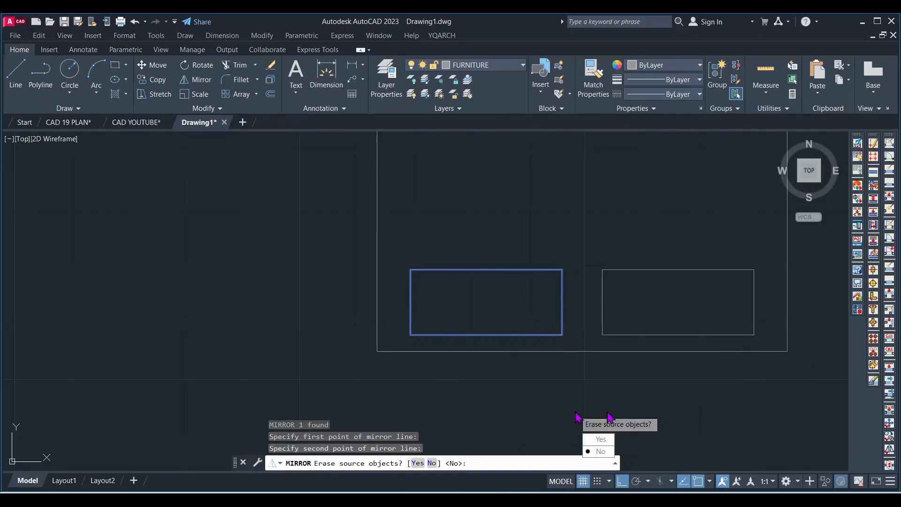
pyautogui.click(611, 450)
pyautogui.scroll(-3, 502, 309)
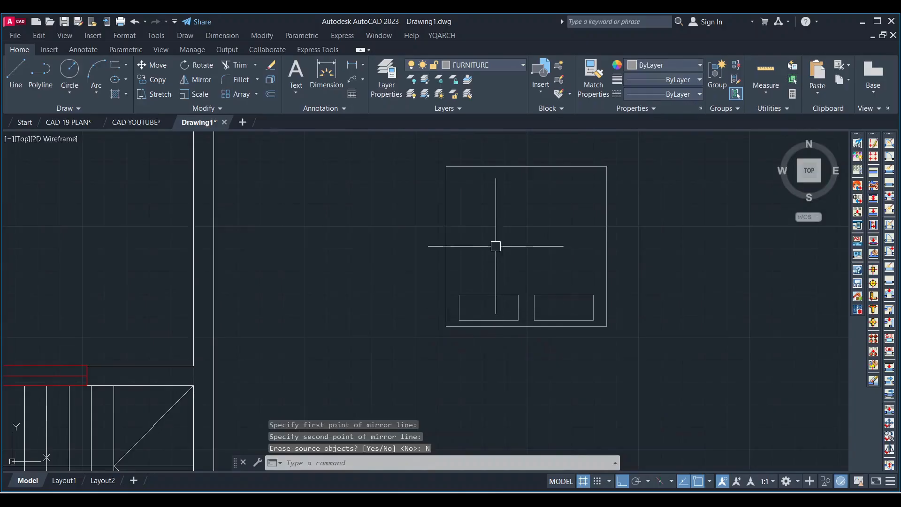
pyautogui.click(659, 356)
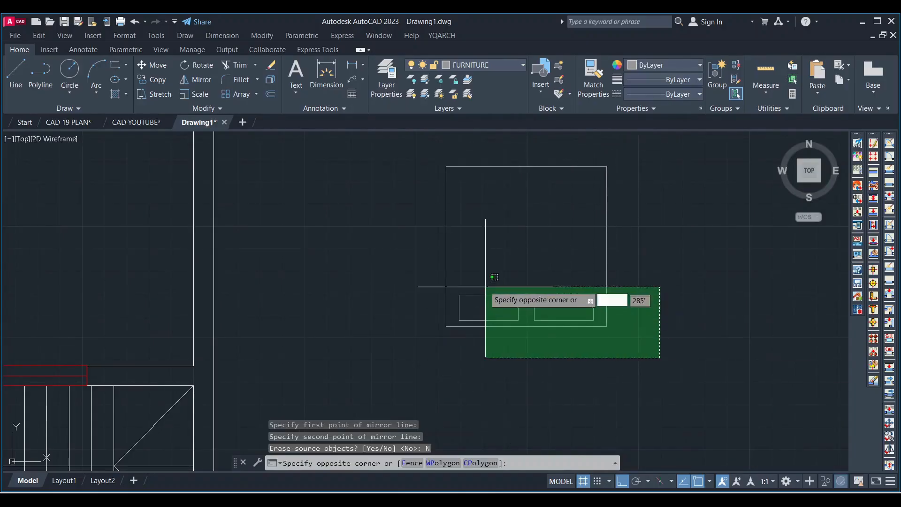
pyautogui.press('Escape')
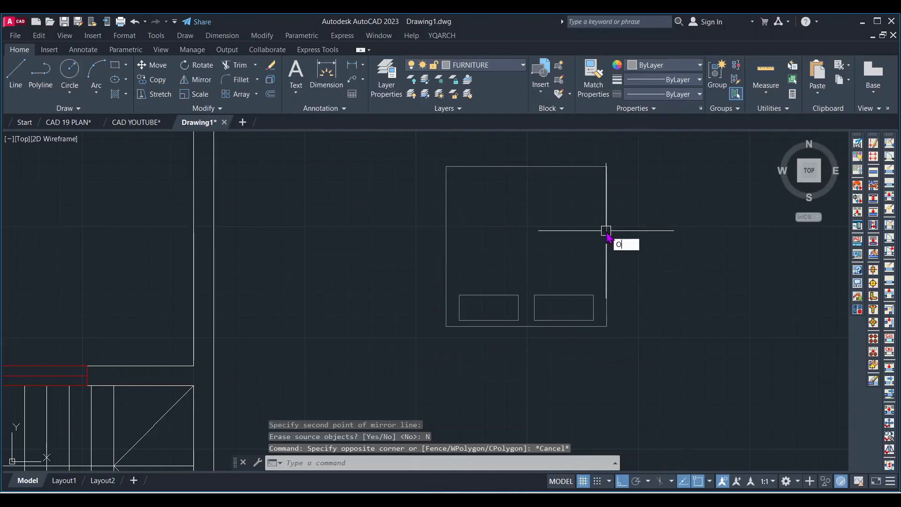
# Step: Offset all four sides of the bed square 2" inward
pyautogui.press('Return')
pyautogui.write('2')
pyautogui.press('Return')
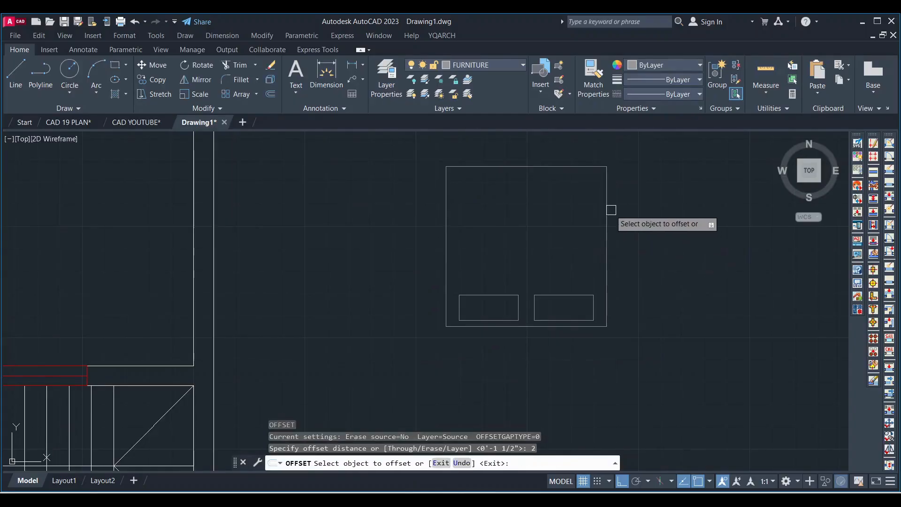
pyautogui.click(607, 210)
pyautogui.click(516, 202)
pyautogui.click(537, 167)
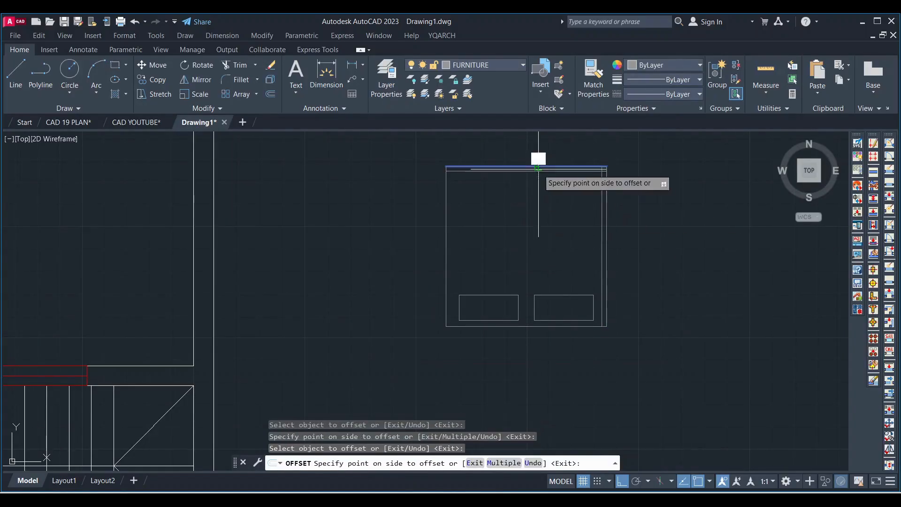
pyautogui.click(521, 201)
pyautogui.scroll(2, 527, 327)
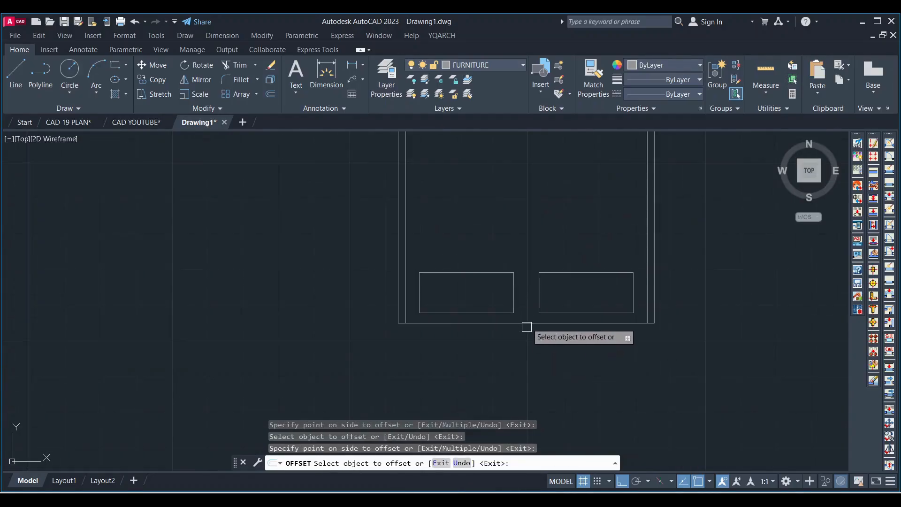
pyautogui.scroll(-2, 515, 394)
pyautogui.press('Escape')
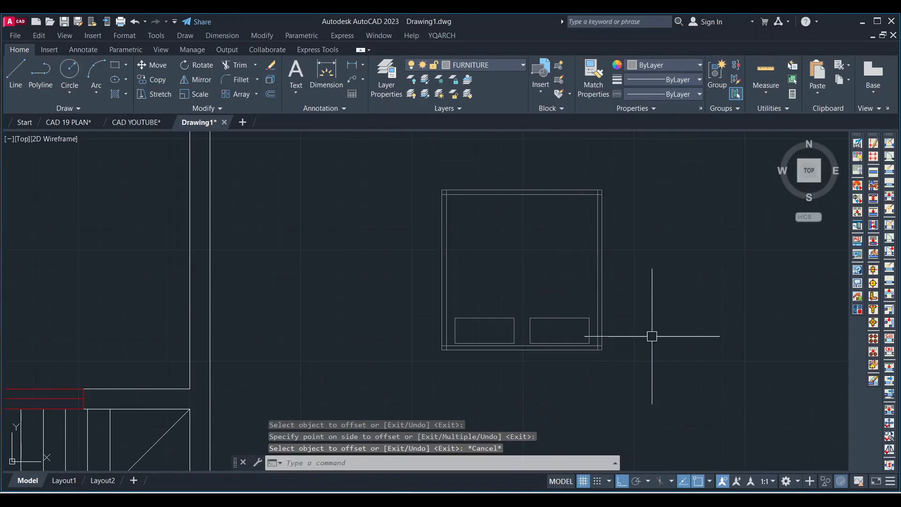
# Step: Move both pillow rectangles a short distance straight up, away from the bed's lower inner line
pyautogui.scroll(3, 597, 351)
pyautogui.click(588, 311)
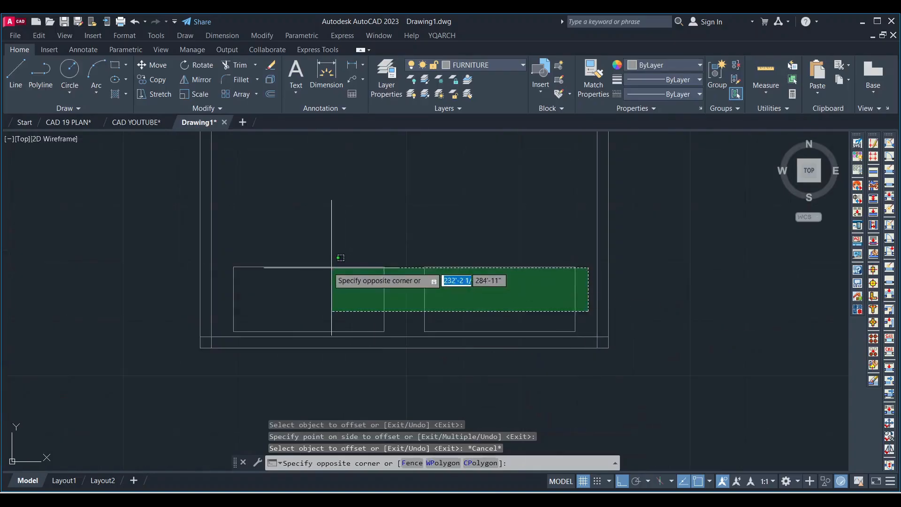
pyautogui.click(331, 267)
pyautogui.press('Return')
pyautogui.click(693, 351)
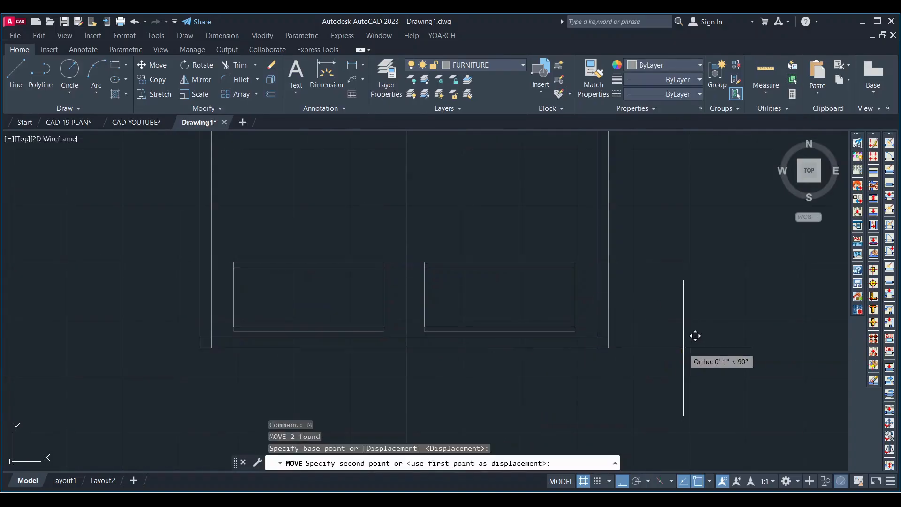
pyautogui.scroll(-2, 478, 385)
# Step: Fillet the inner offset lines at the bed's lower-right corner so they meet in a sharp corner
pyautogui.scroll(8, 567, 369)
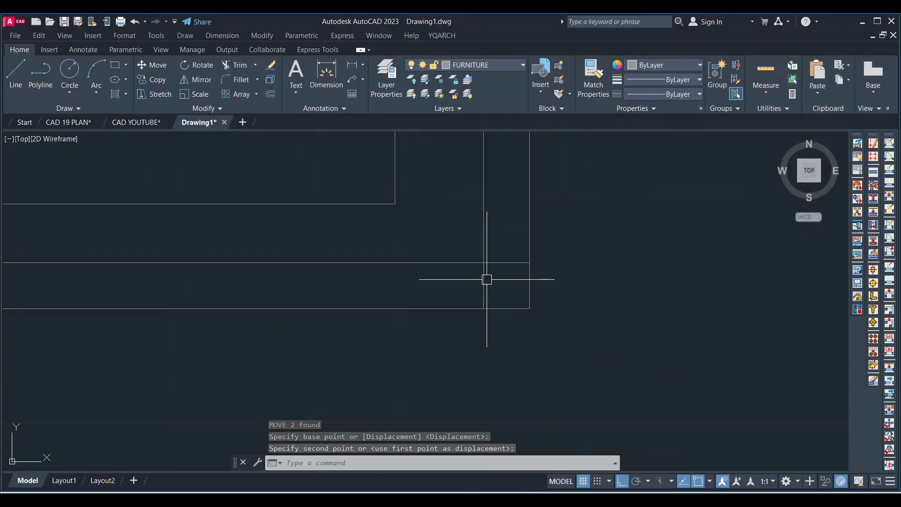
pyautogui.write('F')
pyautogui.press('Return')
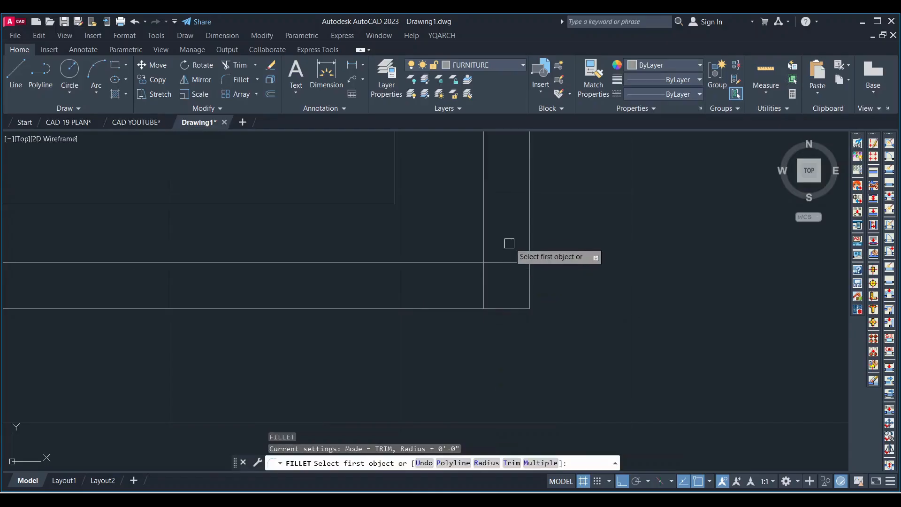
pyautogui.click(479, 229)
pyautogui.click(458, 260)
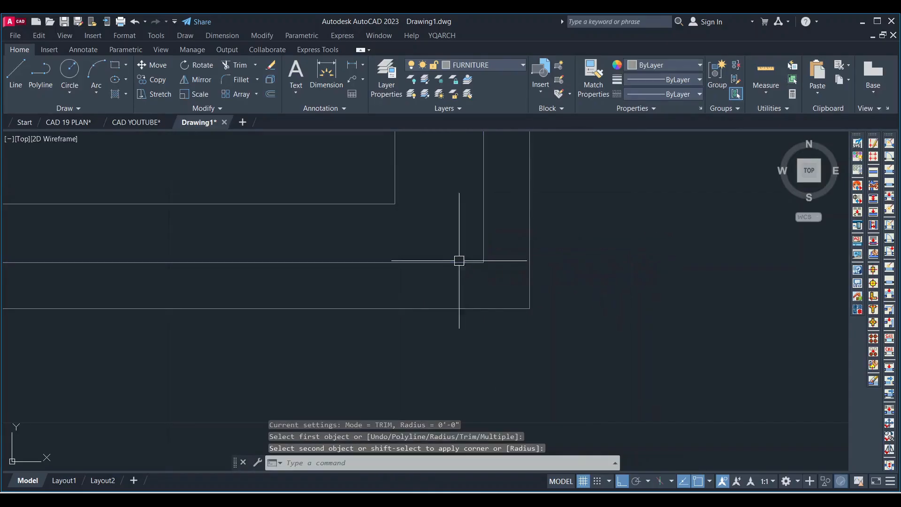
# Step: Fillet the inner offset lines at the bed's upper-right corner with zero radius so they meet in a sharp corner
pyautogui.scroll(-3, 530, 342)
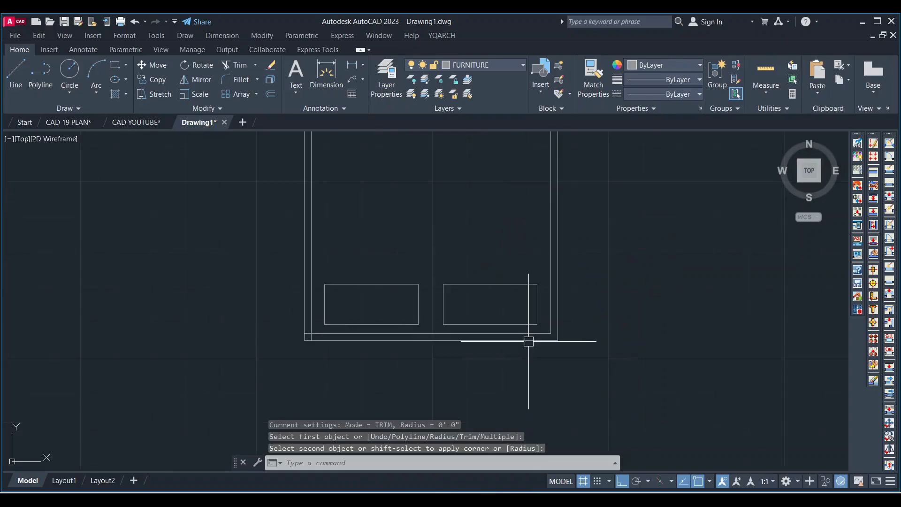
pyautogui.write('f')
pyautogui.press('Return')
pyautogui.scroll(-3, 539, 302)
pyautogui.scroll(2, 534, 253)
pyautogui.scroll(4, 539, 244)
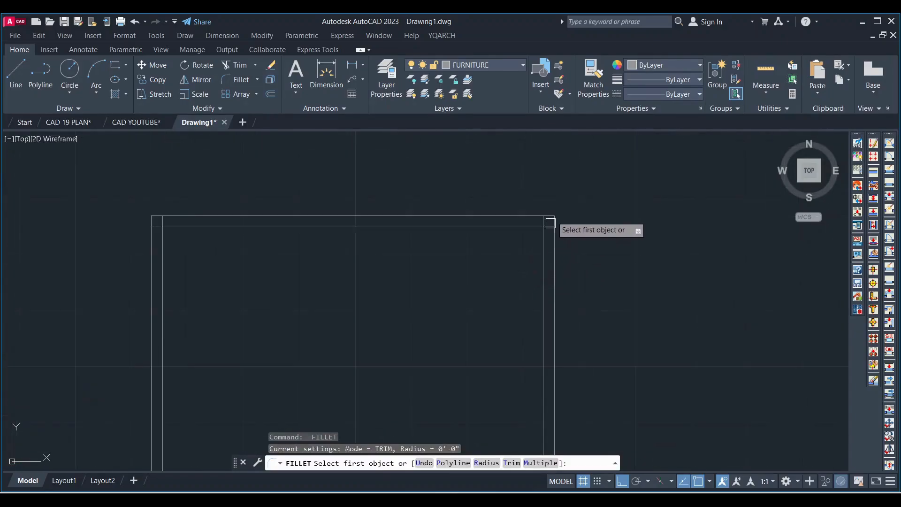
pyautogui.click(485, 260)
pyautogui.click(485, 260)
pyautogui.scroll(-4, 676, 258)
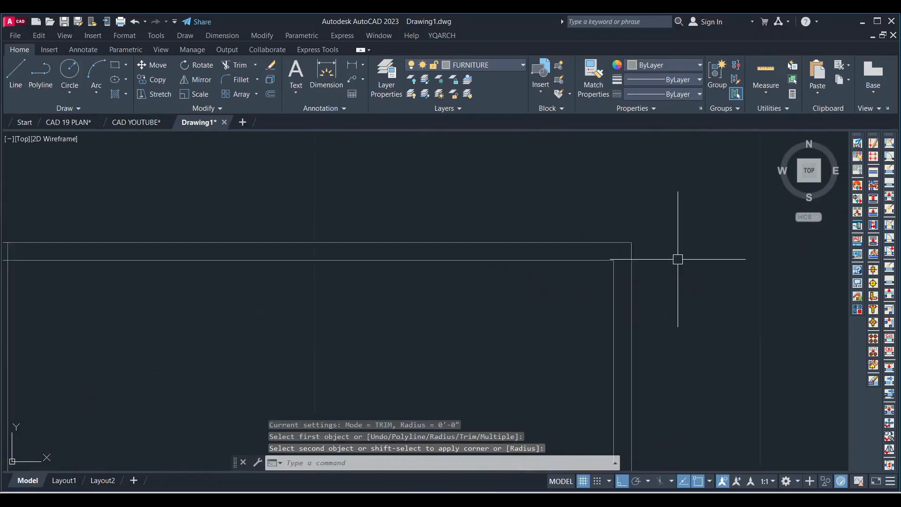
# Step: Fillet the inner offset lines at the bed's upper-left and lower-left corners with zero radius to close the inner outline
pyautogui.scroll(3, 424, 264)
pyautogui.press('space')
pyautogui.click(413, 240)
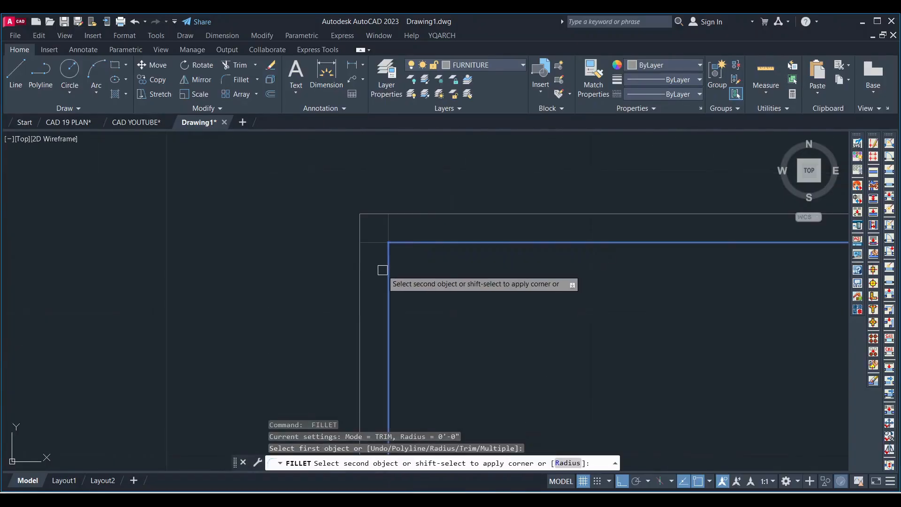
pyautogui.scroll(-3, 386, 265)
pyautogui.scroll(5, 408, 394)
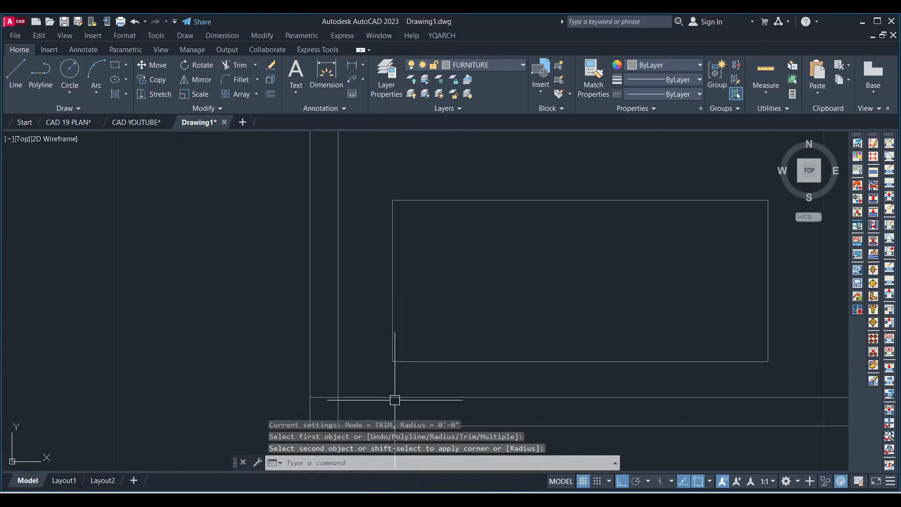
pyautogui.press('space')
pyautogui.click(372, 398)
pyautogui.click(336, 340)
pyautogui.scroll(-4, 348, 336)
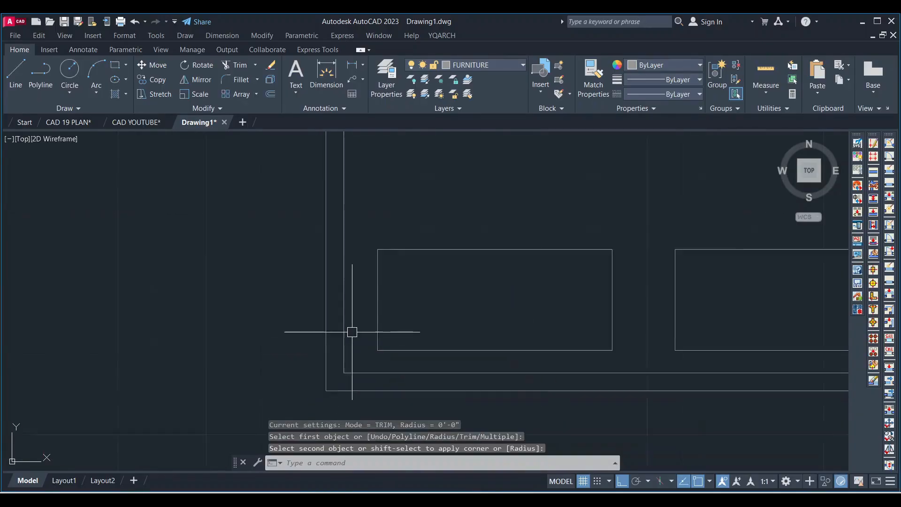
# Step: Group the complete bed, including its double outline and both pillows
pyautogui.click(544, 374)
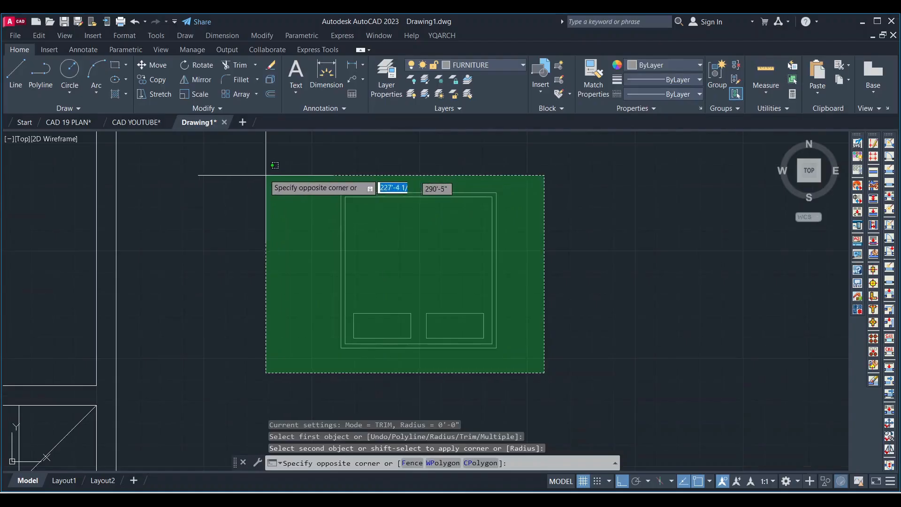
pyautogui.click(267, 173)
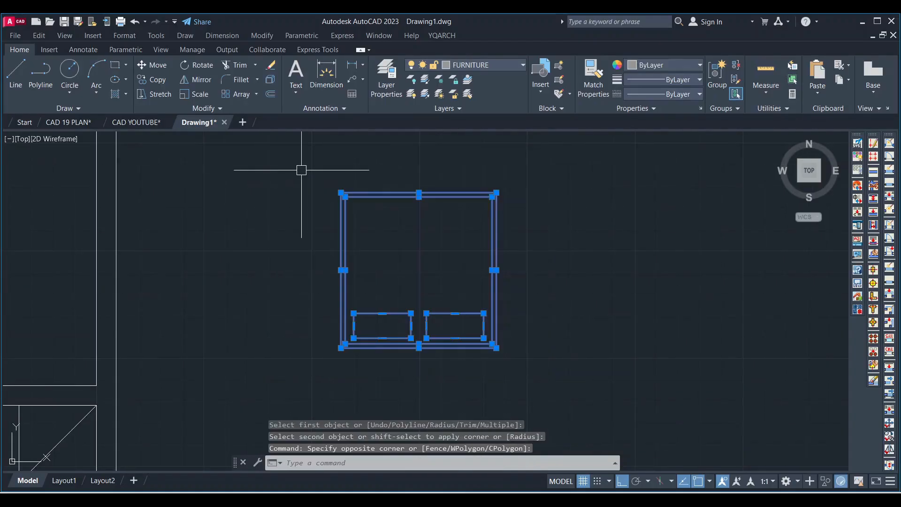
pyautogui.click(717, 74)
# Step: Move the bed group into the room above the stairs on the plan's right side, with the pillow end against the lower wall
pyautogui.click(550, 351)
pyautogui.click(329, 186)
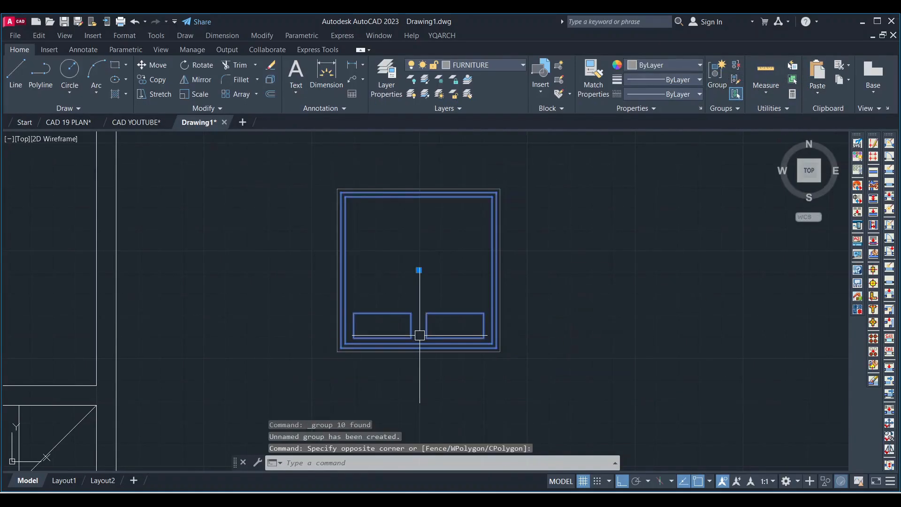
pyautogui.write('M')
pyautogui.press('Return')
pyautogui.click(423, 336)
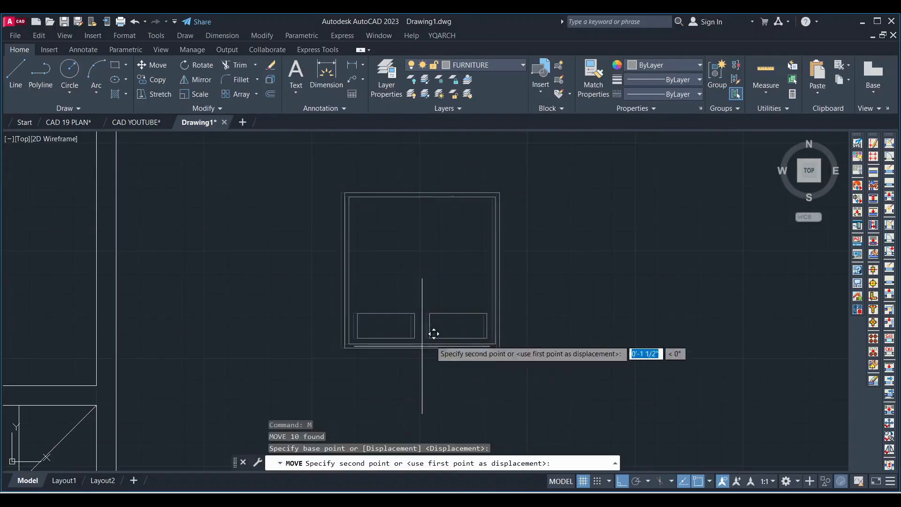
pyautogui.scroll(-4, 424, 332)
pyautogui.scroll(4, 380, 306)
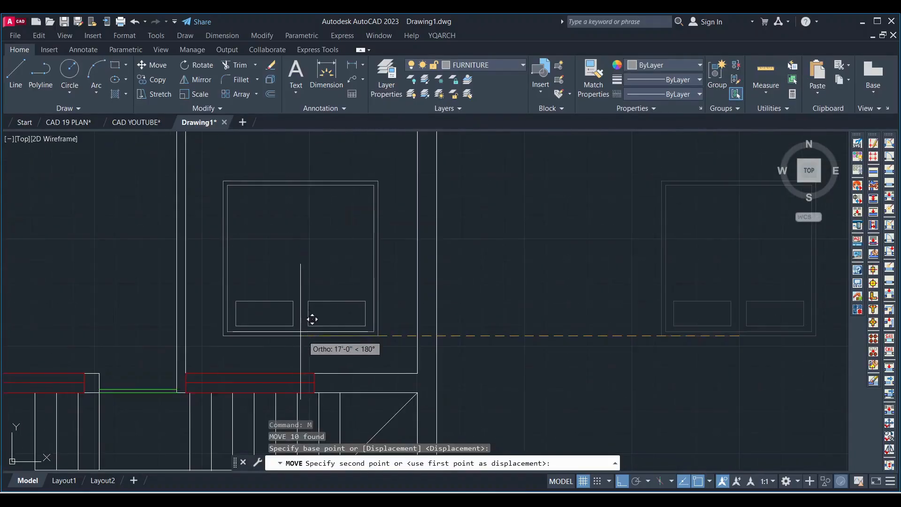
pyautogui.click(324, 365)
pyautogui.scroll(-3, 375, 326)
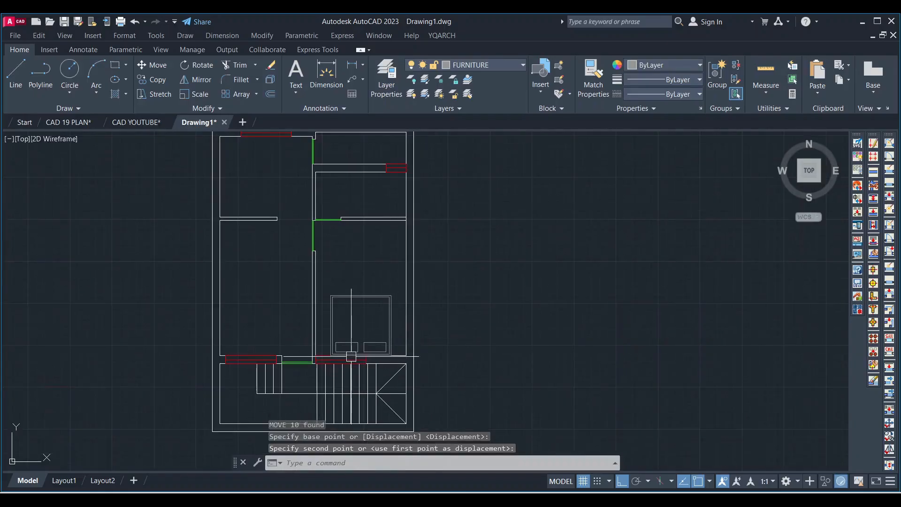
pyautogui.scroll(2, 354, 336)
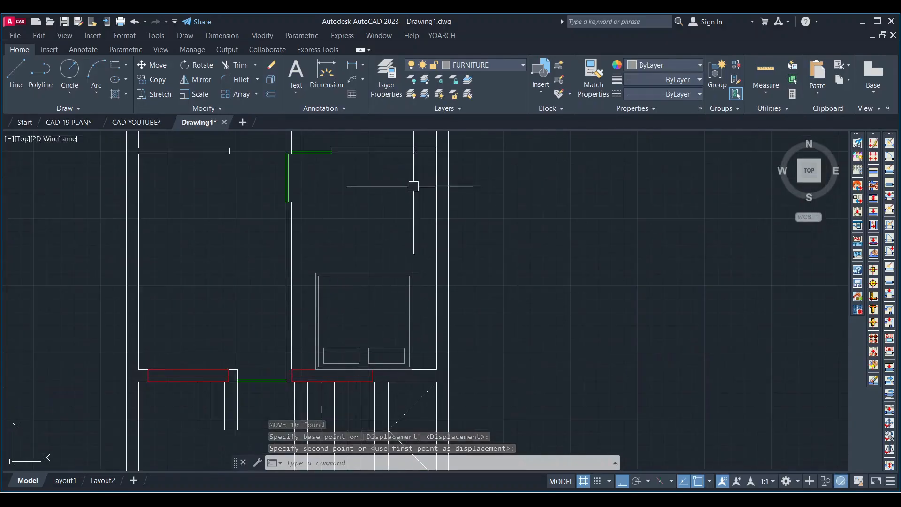
pyautogui.scroll(-2, 439, 346)
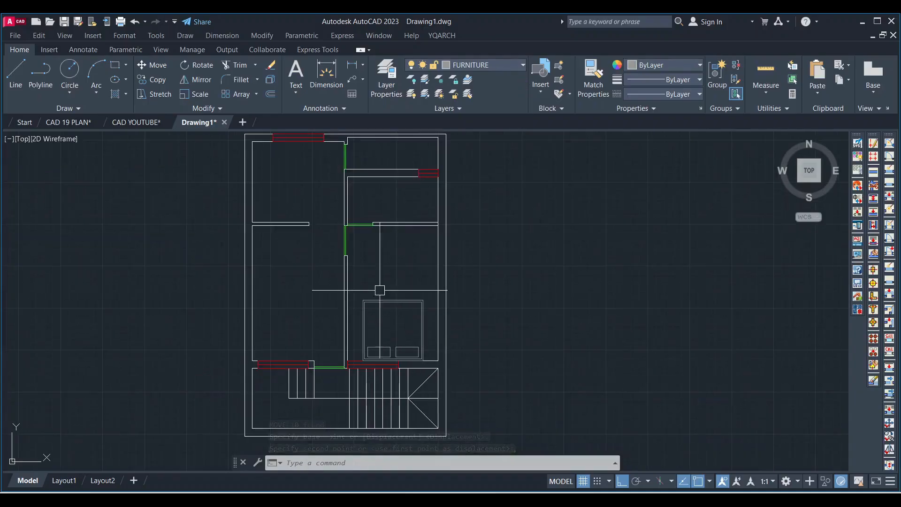
pyautogui.scroll(-2, 295, 322)
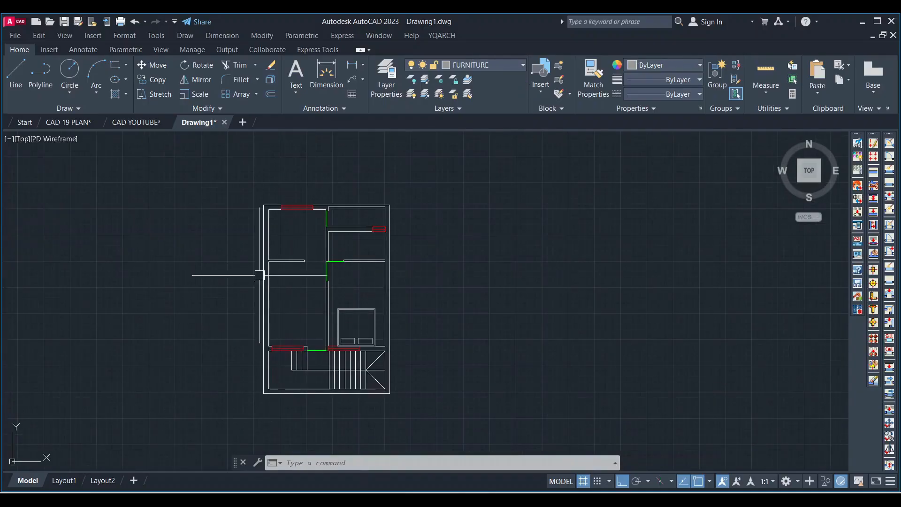
# Step: Offset the lower and left inner wall lines of the room beside the bedroom 2' into the room
pyautogui.scroll(6, 260, 275)
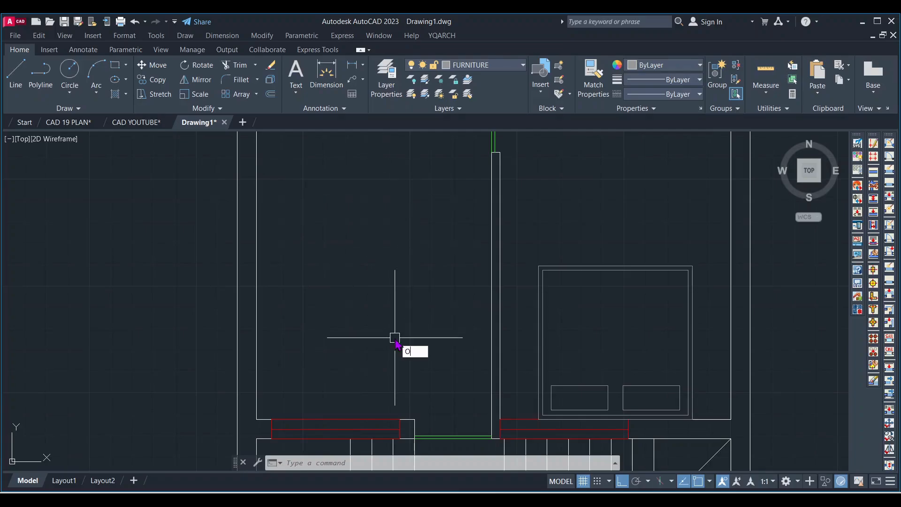
pyautogui.press('Return')
pyautogui.write('2')
pyautogui.press('Return')
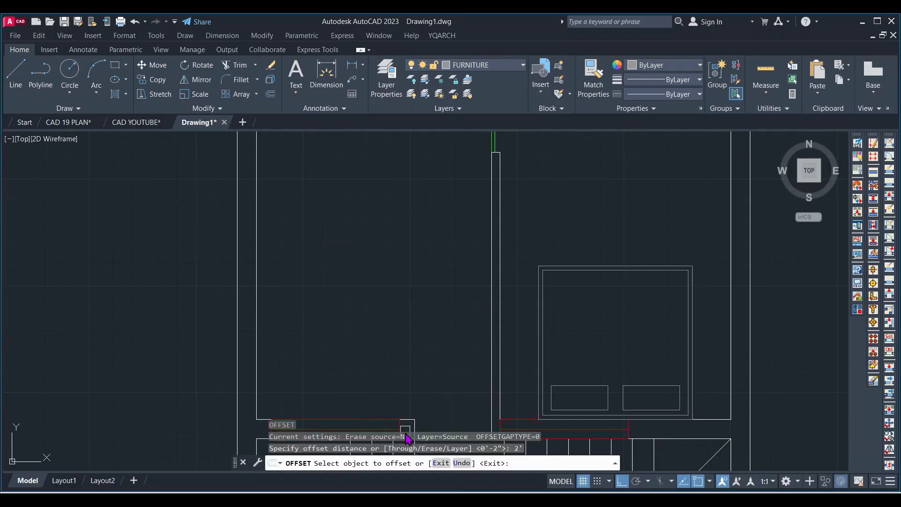
pyautogui.scroll(3, 408, 417)
pyautogui.click(402, 412)
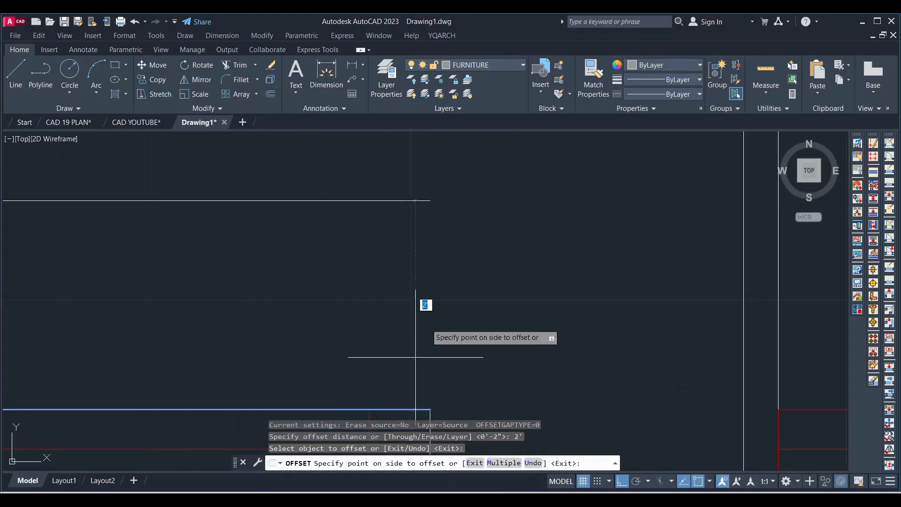
pyautogui.click(416, 358)
pyautogui.scroll(-3, 455, 346)
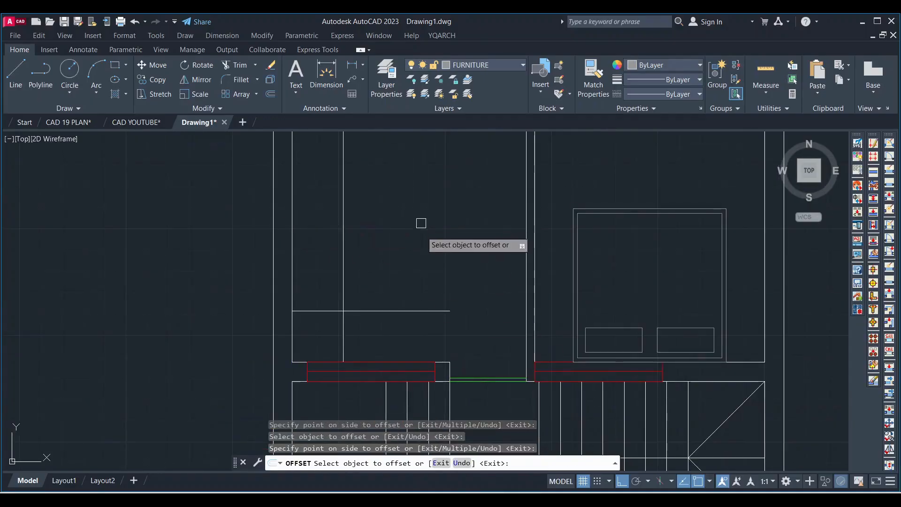
pyautogui.scroll(-3, 443, 328)
pyautogui.scroll(3, 442, 326)
pyautogui.press('Escape')
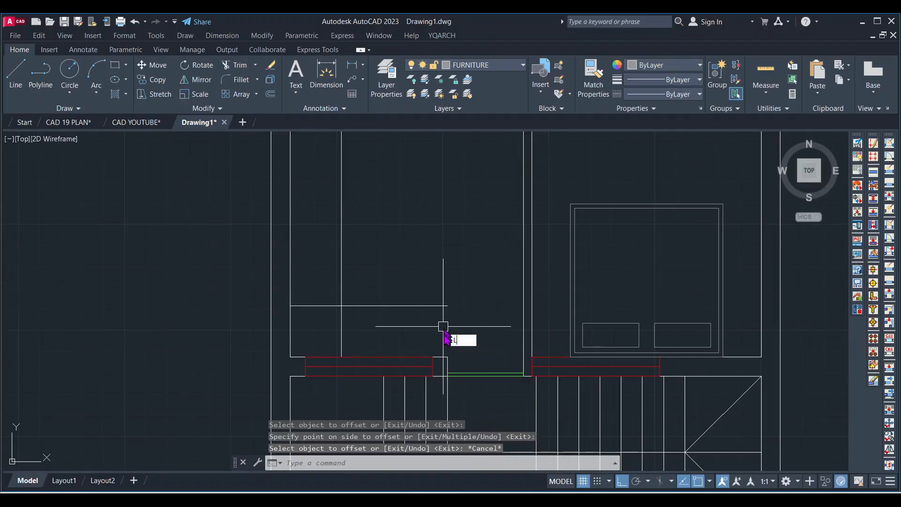
# Step: Draw a vertical line from the right end of the horizontal offset line down to the lower wall
pyautogui.write('L')
pyautogui.press('Return')
pyautogui.click(447, 306)
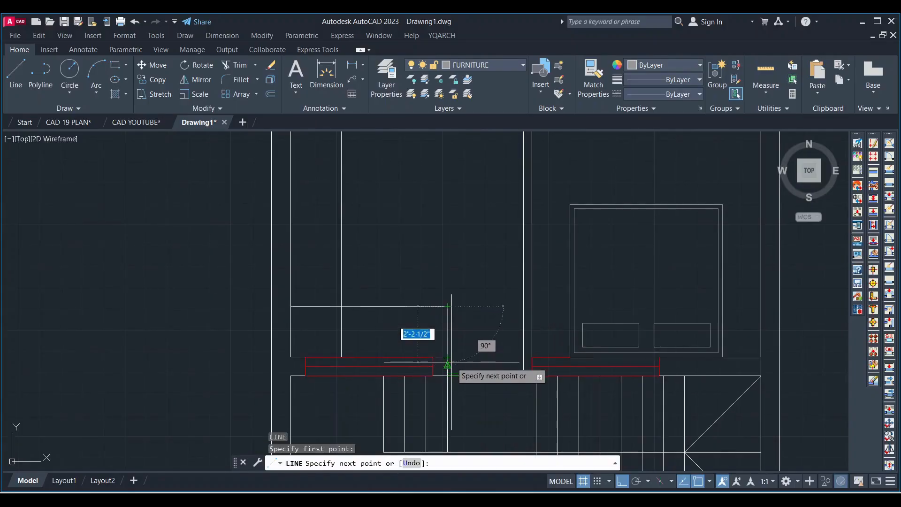
pyautogui.click(450, 356)
pyautogui.press('Escape')
pyautogui.scroll(-3, 426, 360)
pyautogui.scroll(3, 410, 310)
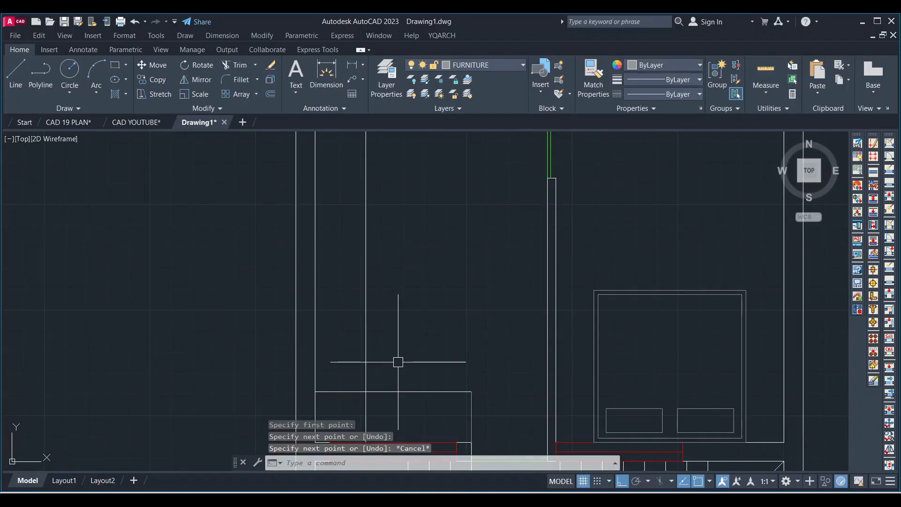
# Step: Offset the horizontal furniture line 8' upward in the left room
pyautogui.write('O')
pyautogui.press('Return')
pyautogui.write("8'")
pyautogui.press('Return')
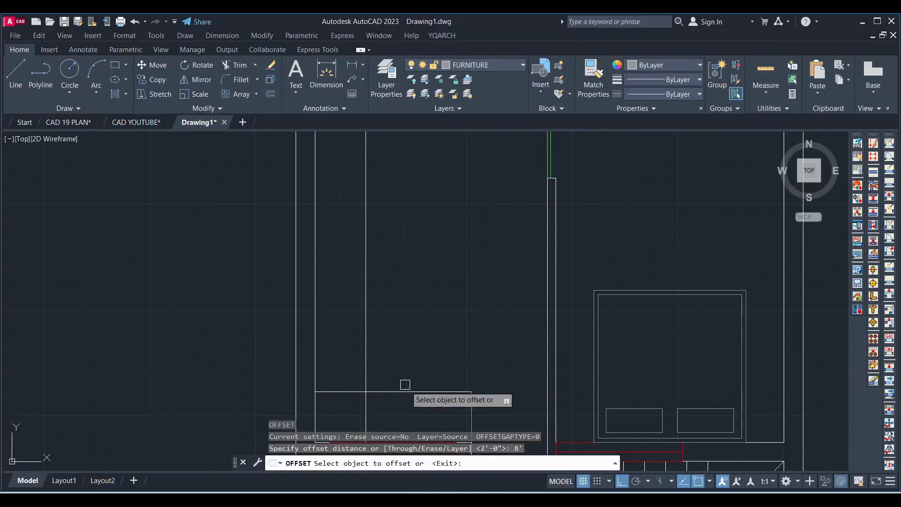
pyautogui.click(408, 391)
pyautogui.click(430, 262)
pyautogui.scroll(-2, 447, 300)
pyautogui.press('Escape')
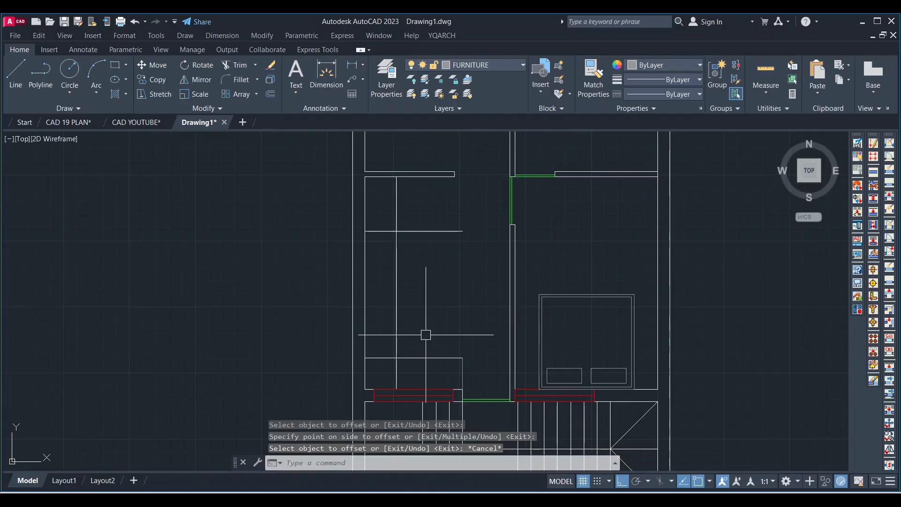
# Step: Fillet the vertical offset line with the upper and lower horizontal lines to form an L-shaped seating outline
pyautogui.write('F')
pyautogui.press('Return')
pyautogui.scroll(-3, 409, 267)
pyautogui.click(398, 248)
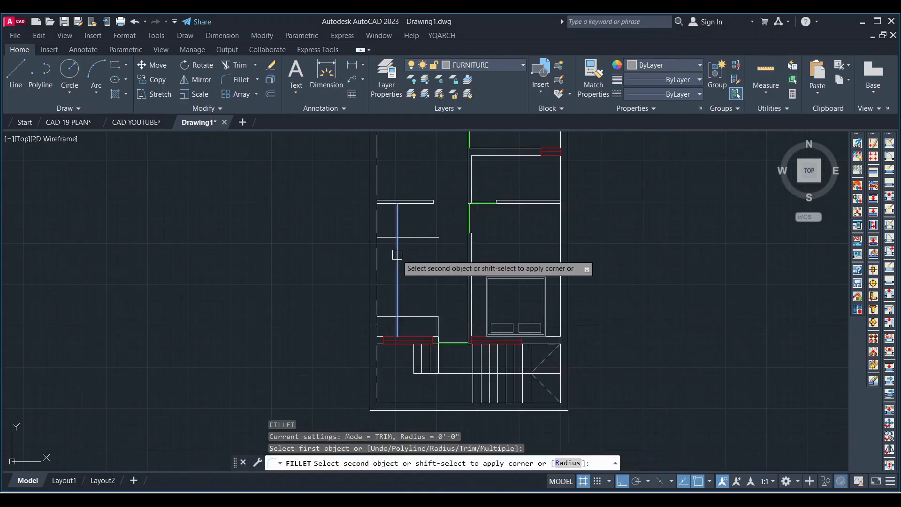
pyautogui.scroll(5, 399, 321)
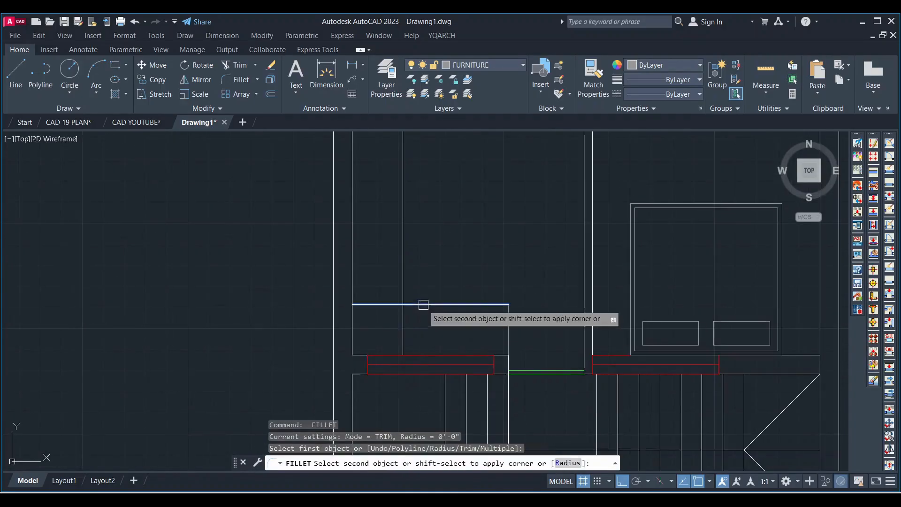
pyautogui.click(404, 257)
pyautogui.scroll(-2, 471, 343)
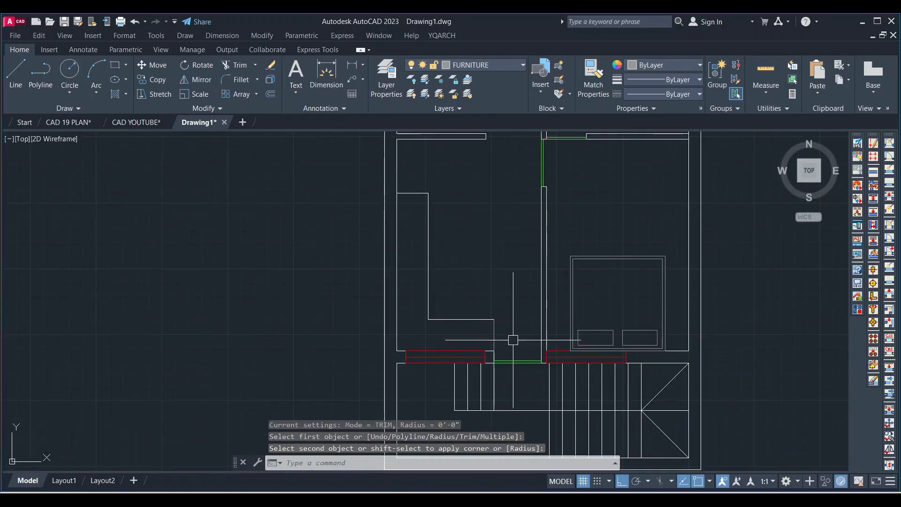
pyautogui.scroll(2, 479, 275)
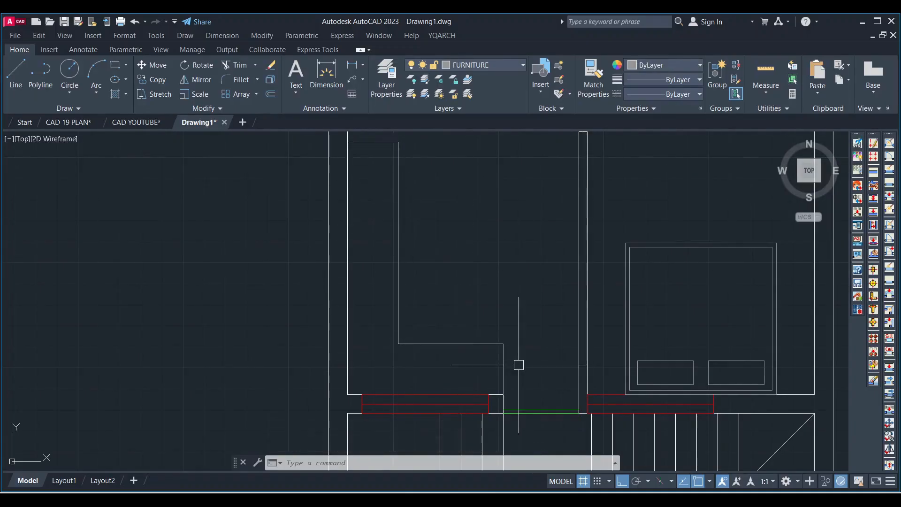
# Step: Put all lines of the L-shaped outline in the left room on the FURNITURE layer
pyautogui.click(519, 350)
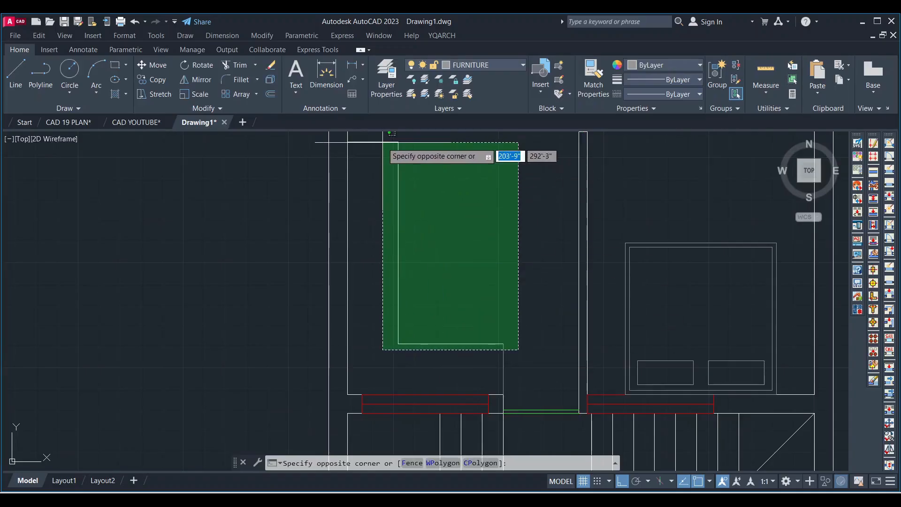
pyautogui.click(383, 143)
pyautogui.scroll(-2, 416, 191)
pyautogui.scroll(2, 429, 232)
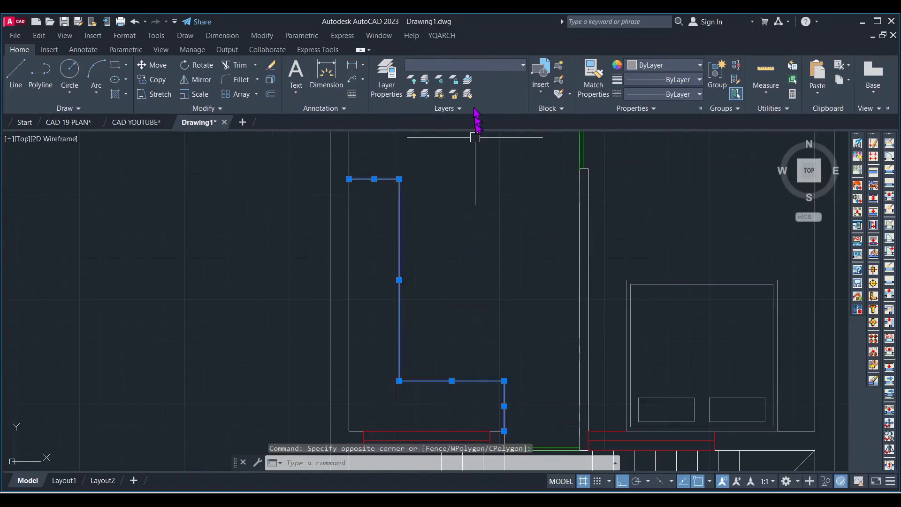
pyautogui.click(501, 69)
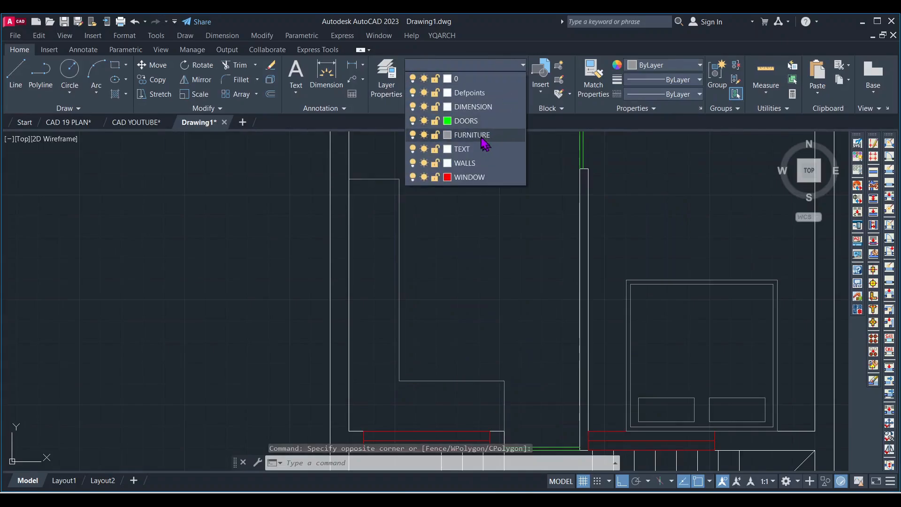
pyautogui.click(484, 136)
pyautogui.press('Escape')
pyautogui.scroll(-3, 411, 247)
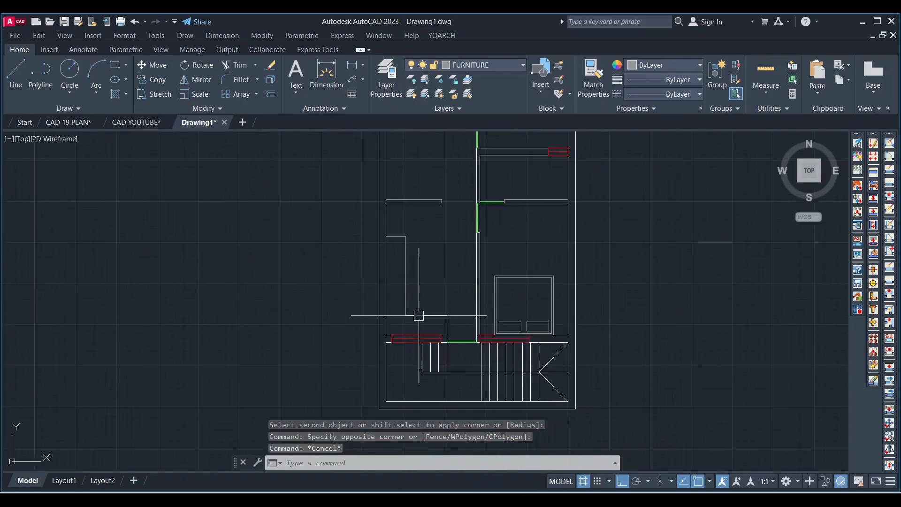
# Step: Offset the inner face of the left wall 30" inward in the upper-left room
pyautogui.scroll(-2, 415, 368)
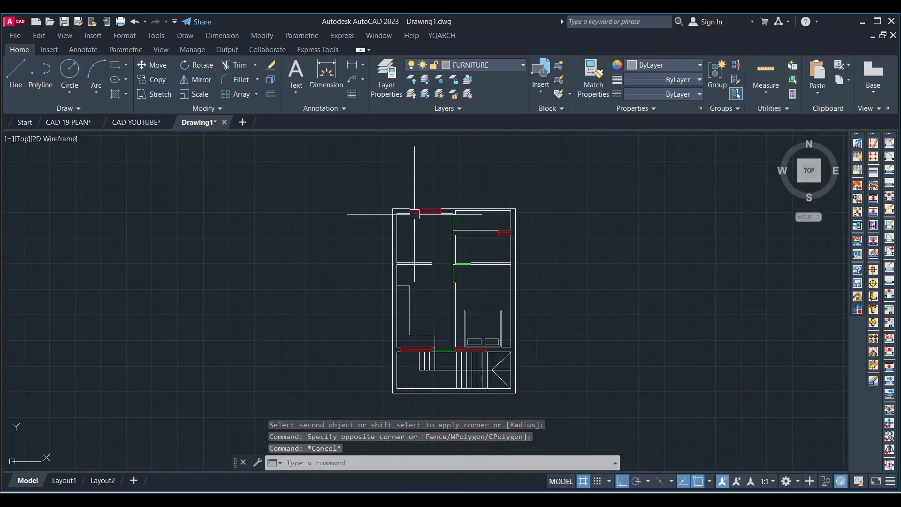
pyautogui.scroll(4, 410, 226)
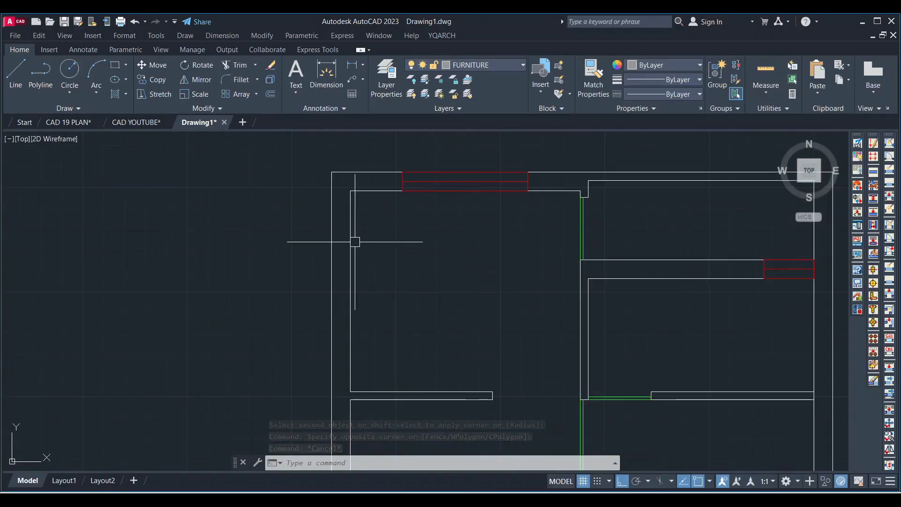
pyautogui.press('Return')
pyautogui.write('3')
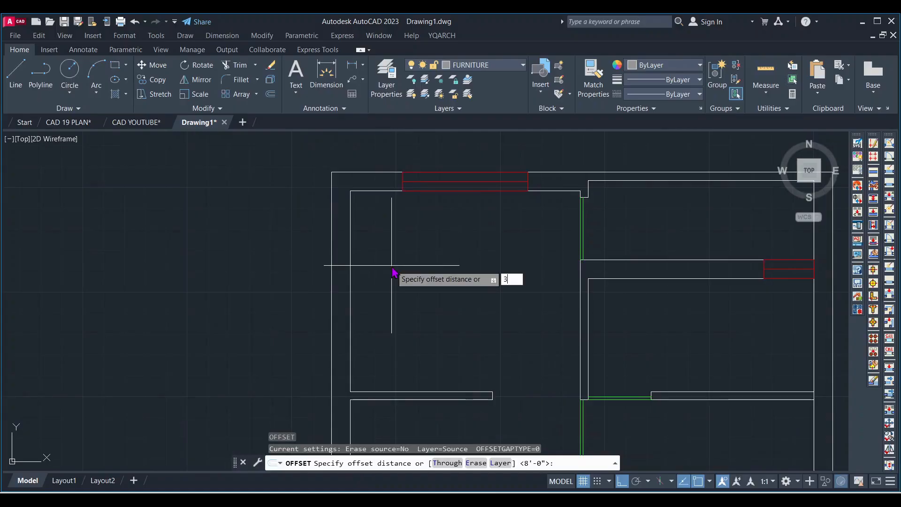
pyautogui.write('0')
pyautogui.press('Return')
pyautogui.click(350, 236)
pyautogui.click(392, 249)
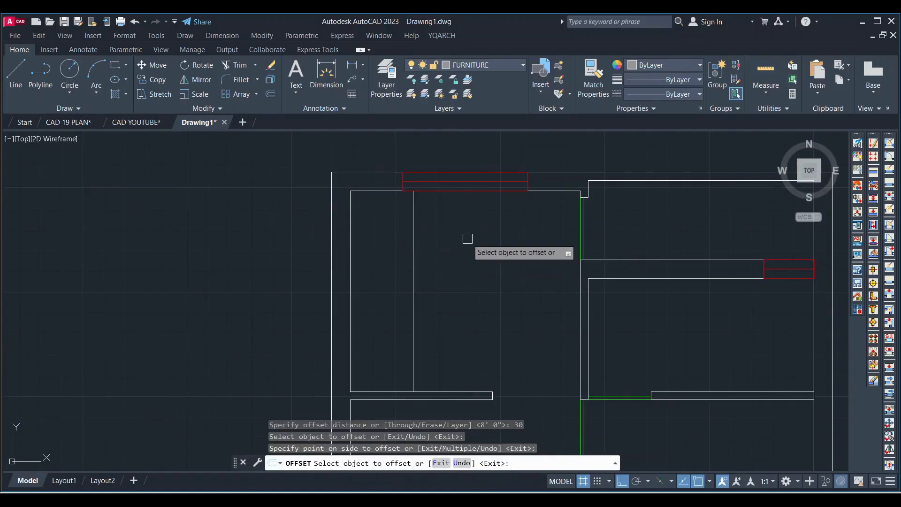
pyautogui.press('Escape')
# Step: Put the new vertical offset line in the upper-left room on the FURNITURE layer
pyautogui.click(425, 285)
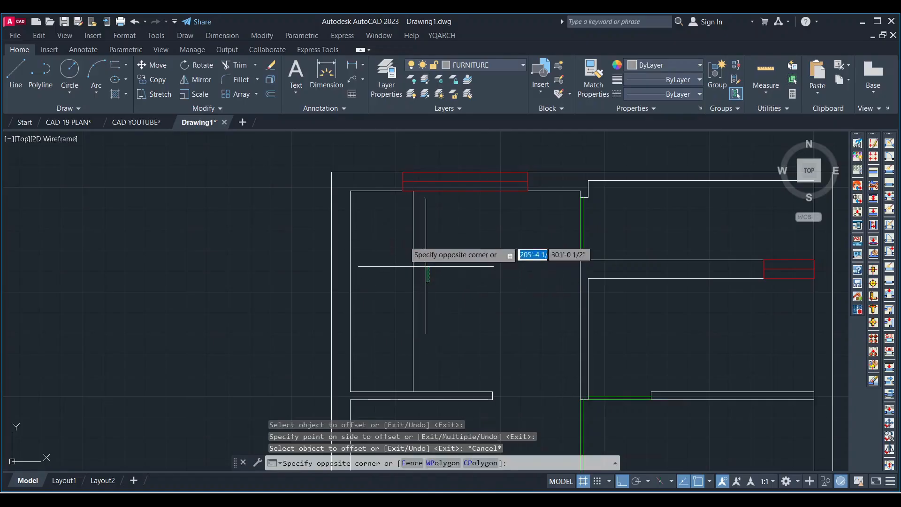
pyautogui.click(405, 246)
pyautogui.click(521, 66)
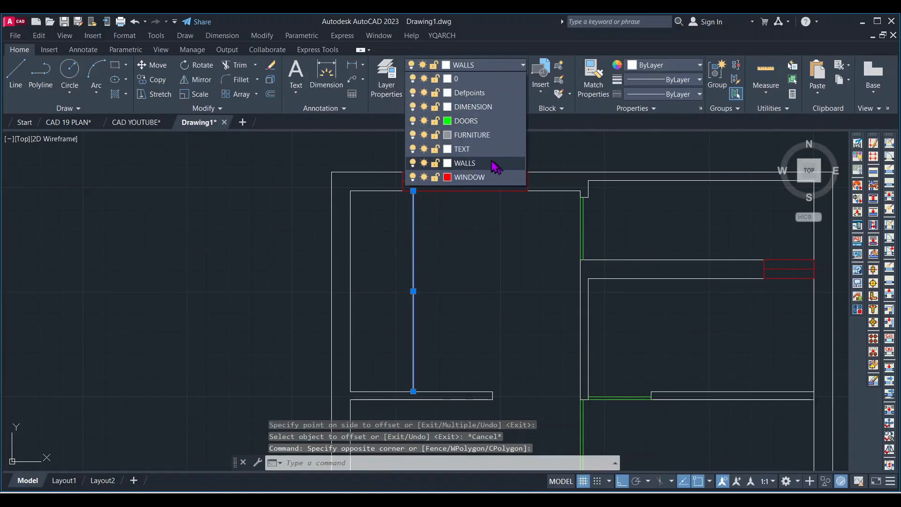
pyautogui.click(470, 135)
pyautogui.press('Escape')
pyautogui.scroll(-3, 474, 230)
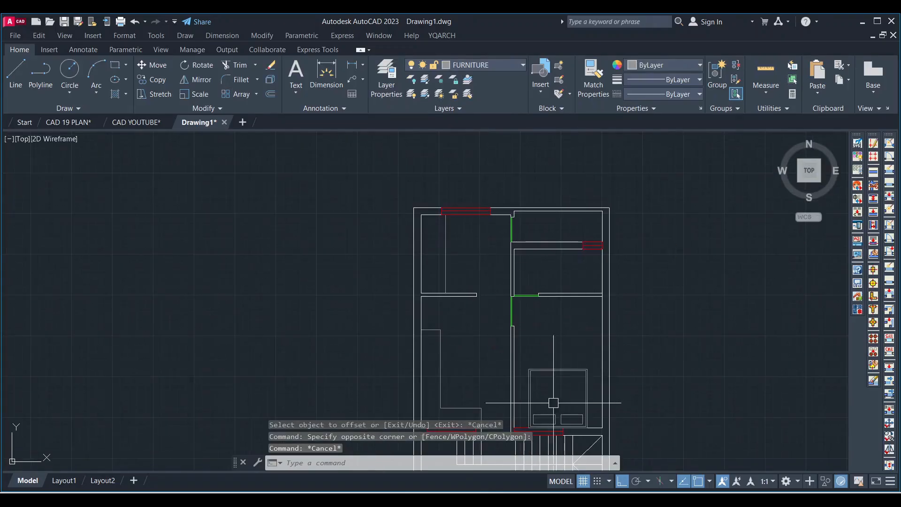
pyautogui.scroll(-4, 446, 296)
pyautogui.scroll(4, 526, 301)
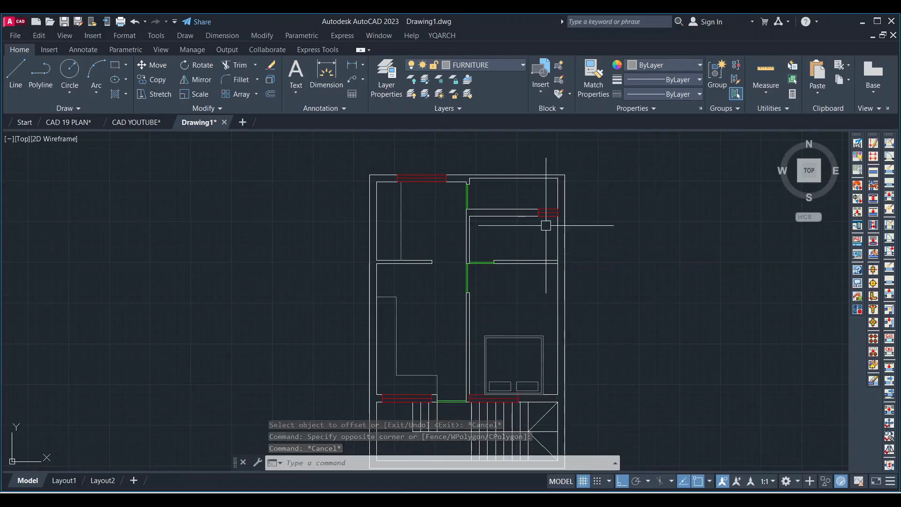
pyautogui.scroll(2, 542, 224)
pyautogui.scroll(-2, 484, 217)
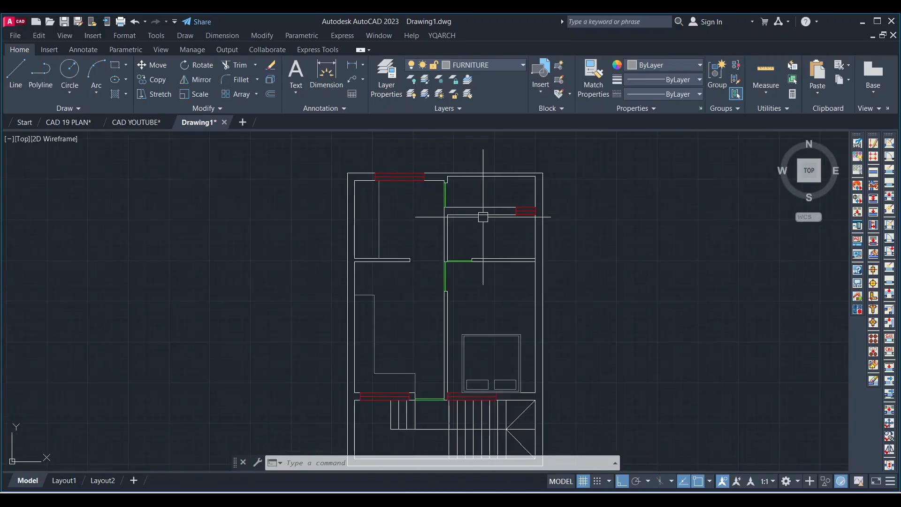
pyautogui.scroll(-2, 459, 233)
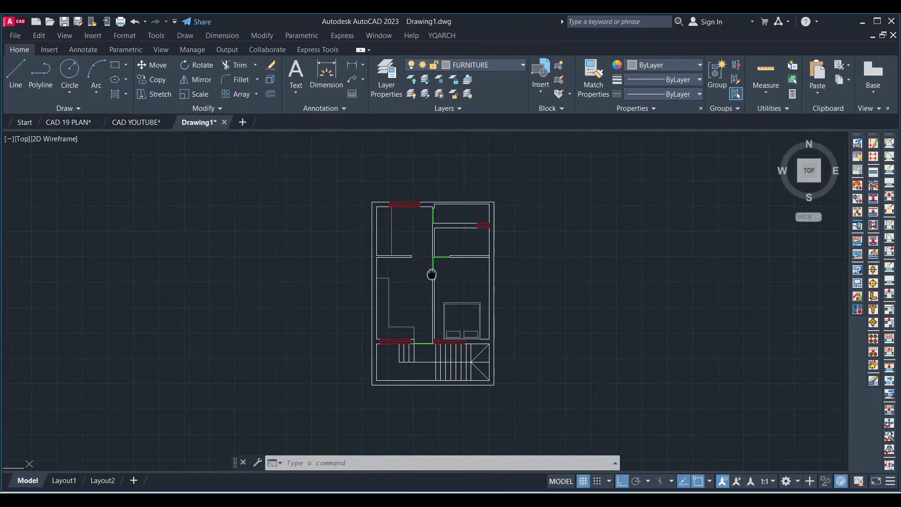
pyautogui.scroll(1, 453, 281)
pyautogui.scroll(1, 453, 287)
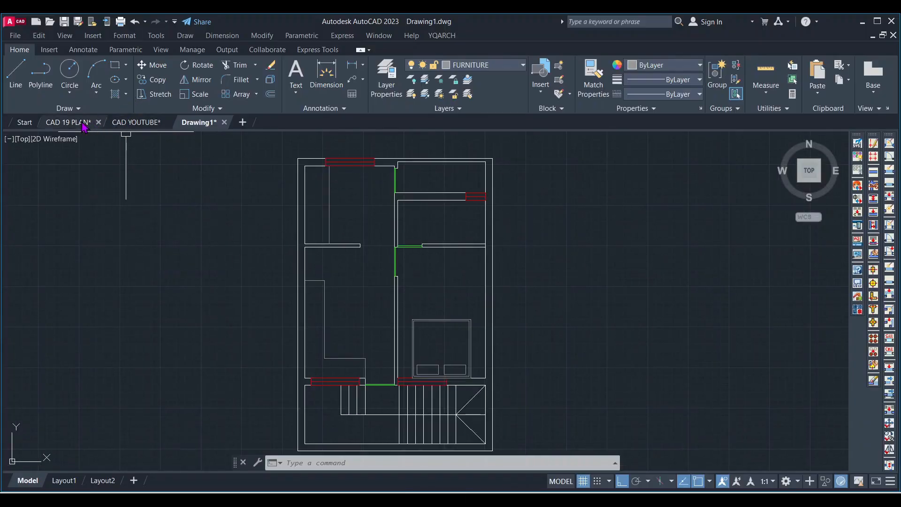
# Step: Check the remaining stages of the drawing checklist in the CAD YOUTUBE drawing and return to Drawing1
pyautogui.moveTo(70, 125)
pyautogui.click(128, 123)
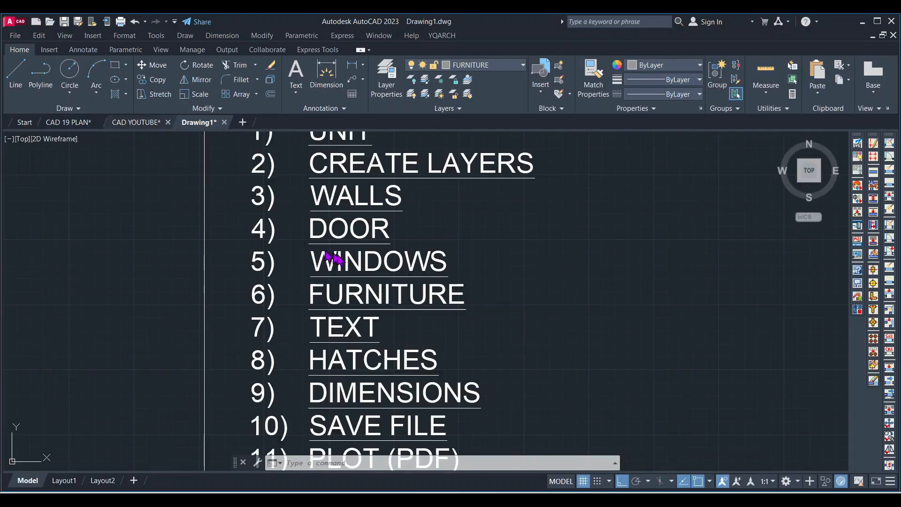
pyautogui.scroll(2, 382, 321)
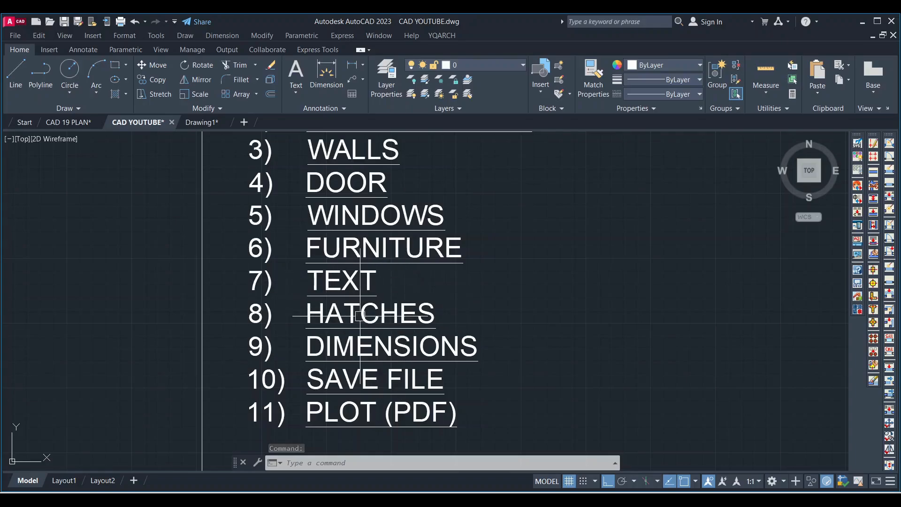
pyautogui.moveTo(205, 130)
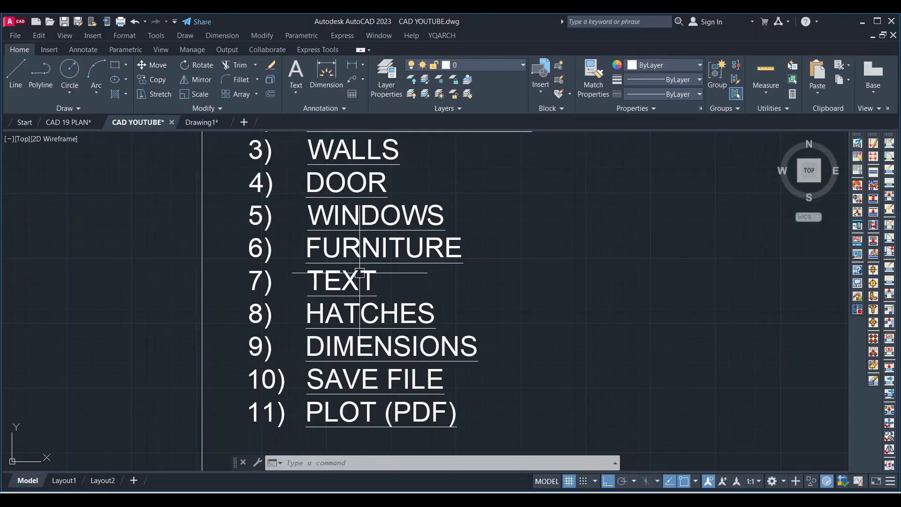
pyautogui.click(206, 123)
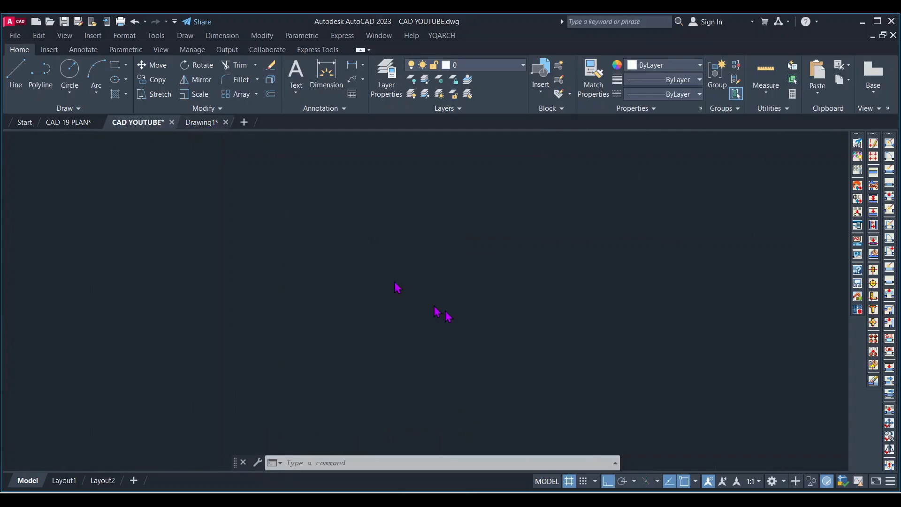
# Step: Review the text and primary unit settings of the ISO-25 dimension style and leave the Dimension Style Manager
pyautogui.scroll(2, 477, 265)
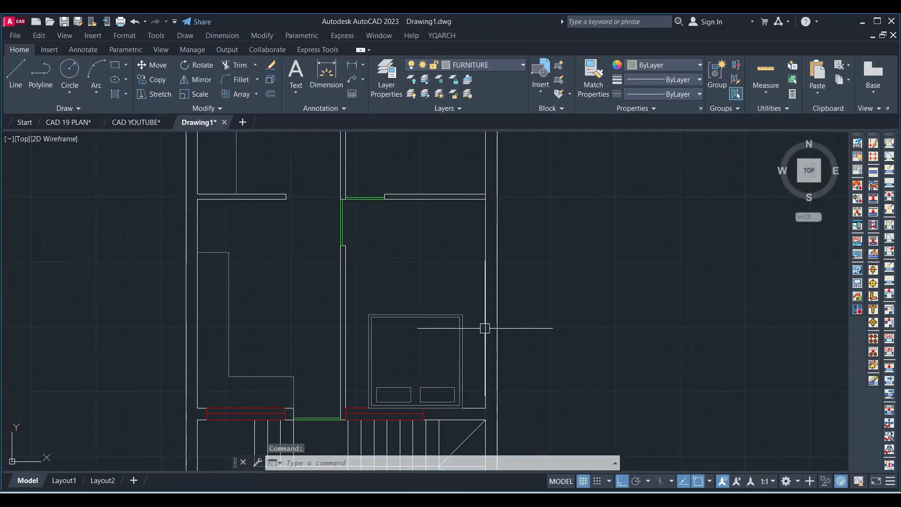
pyautogui.scroll(-2, 424, 271)
pyautogui.scroll(2, 441, 307)
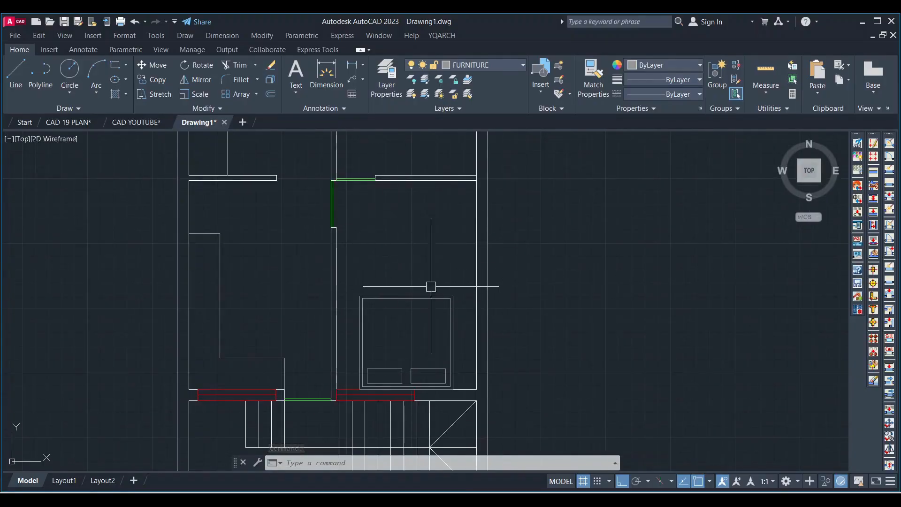
pyautogui.scroll(-2, 413, 307)
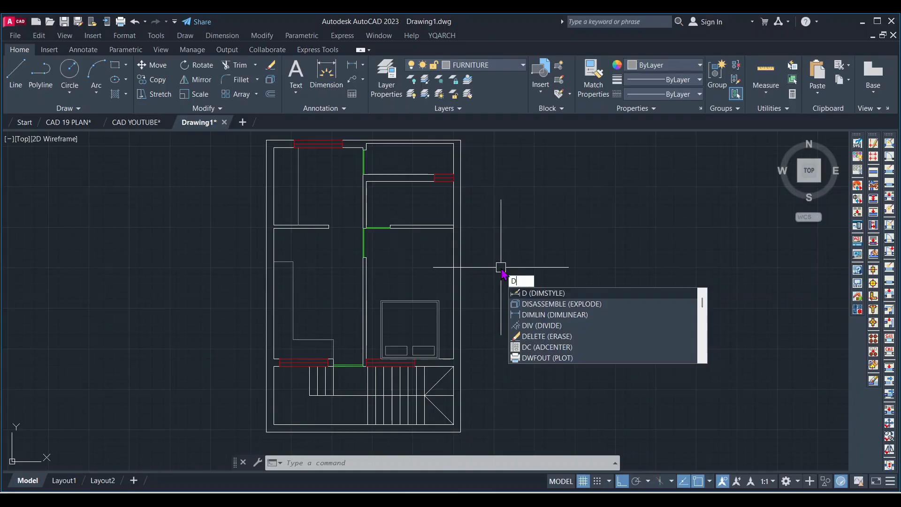
pyautogui.press('Return')
pyautogui.click(582, 235)
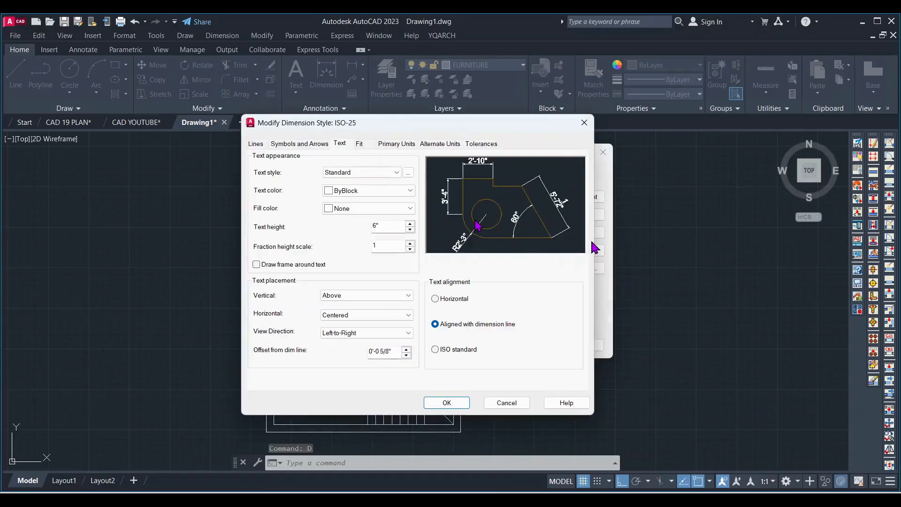
pyautogui.click(396, 144)
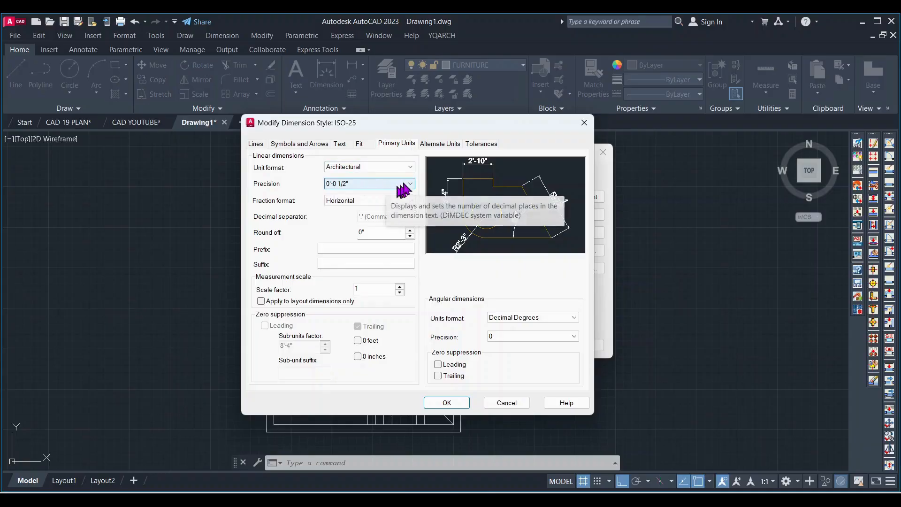
pyautogui.click(339, 144)
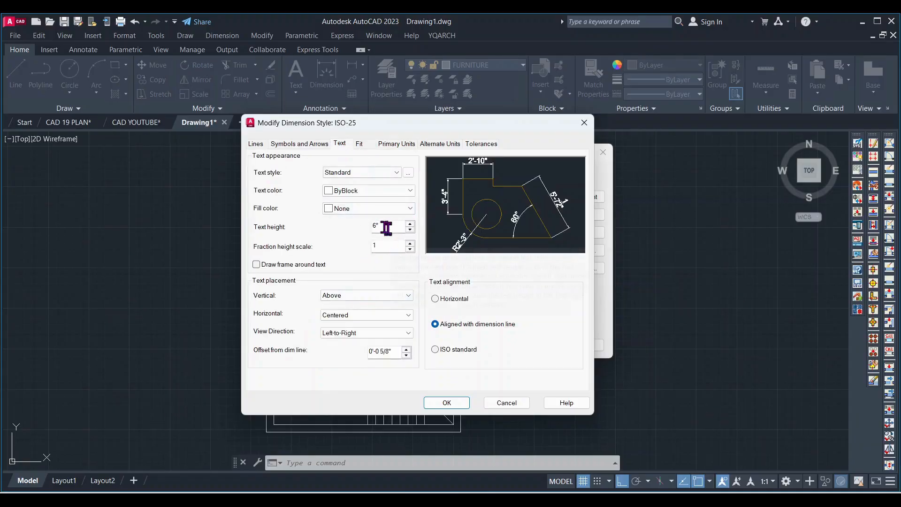
pyautogui.click(408, 145)
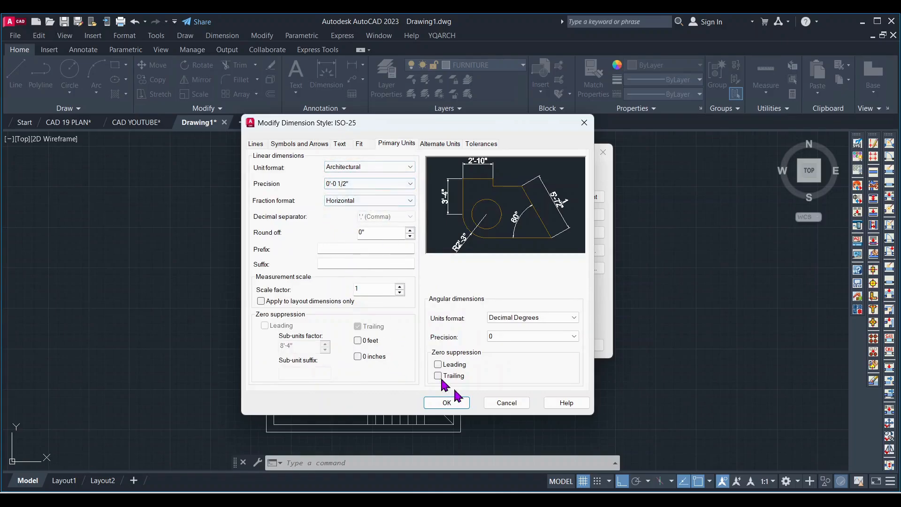
pyautogui.click(446, 403)
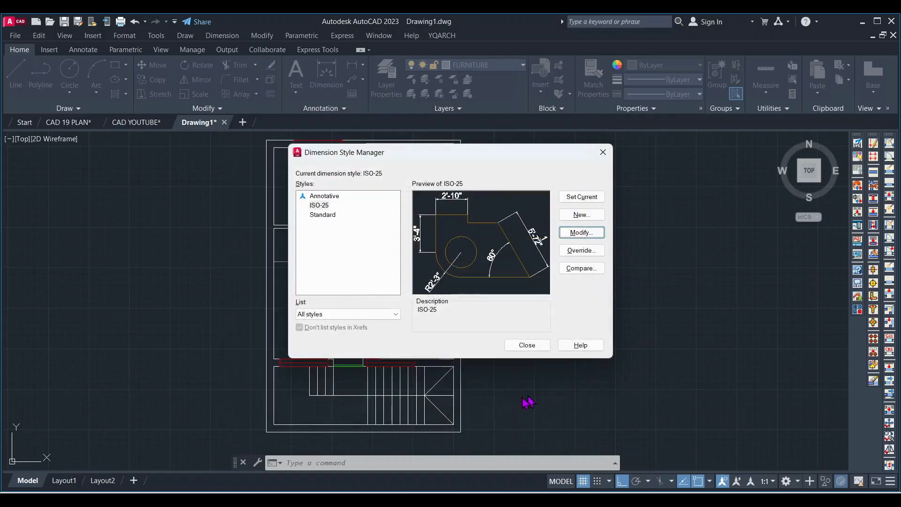
pyautogui.click(537, 346)
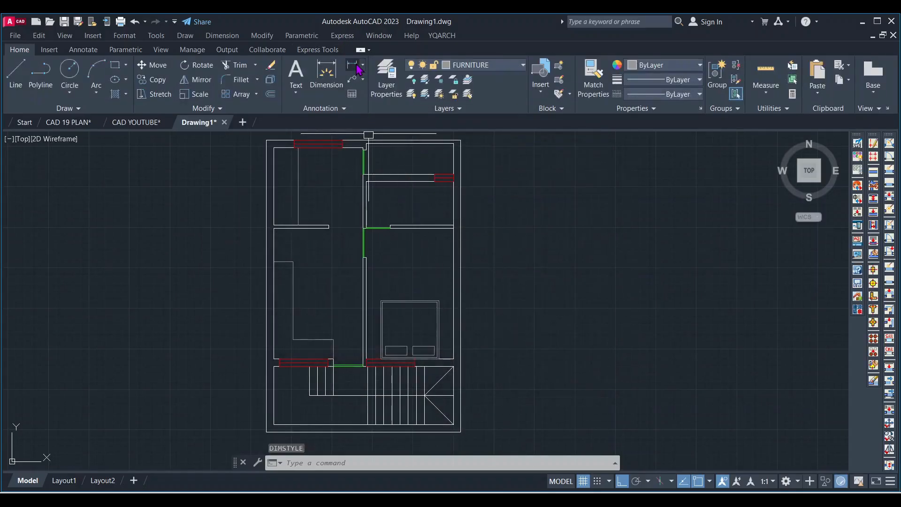
# Step: Add a horizontal linear dimension across the left room with the L-shaped seating, between its inner side walls
pyautogui.click(353, 66)
pyautogui.scroll(2, 261, 246)
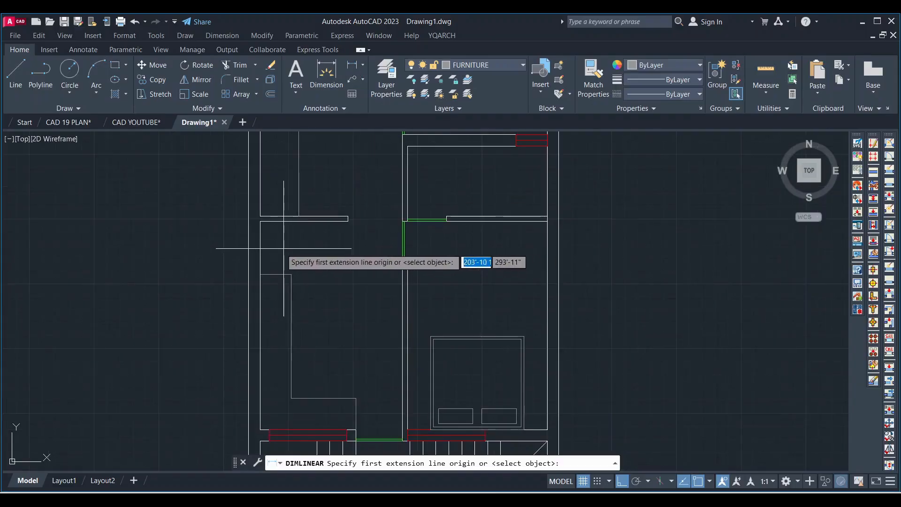
pyautogui.click(260, 246)
pyautogui.scroll(3, 378, 251)
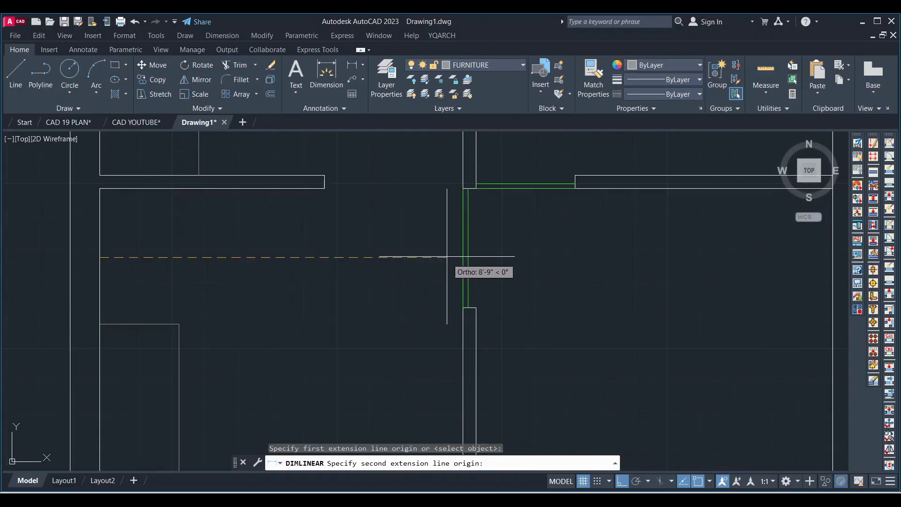
pyautogui.click(461, 257)
pyautogui.click(346, 248)
# Step: Add a vertical linear dimension to the left room with the L-shaped seating, from its upper partition to the lower wall
pyautogui.scroll(-2, 392, 235)
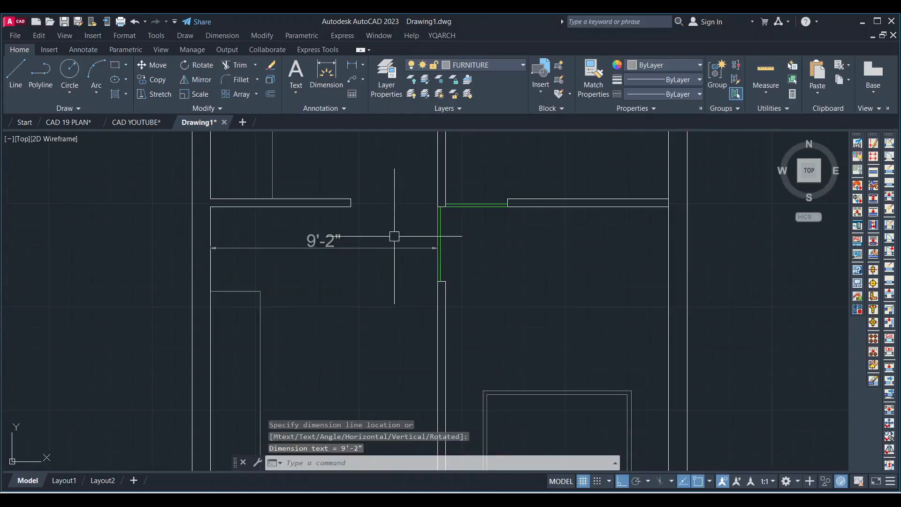
pyautogui.press('Return')
pyautogui.click(303, 202)
pyautogui.scroll(-4, 308, 207)
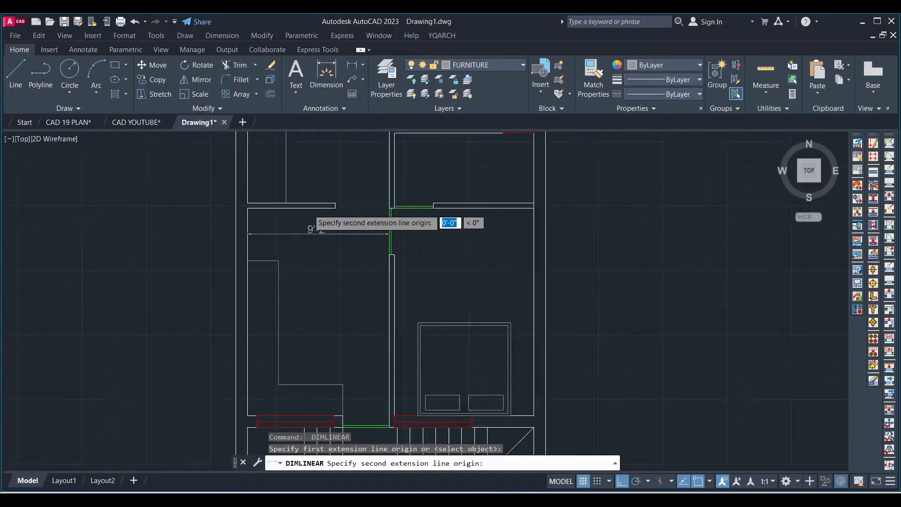
pyautogui.scroll(2, 309, 335)
pyautogui.click(266, 342)
pyautogui.click(266, 286)
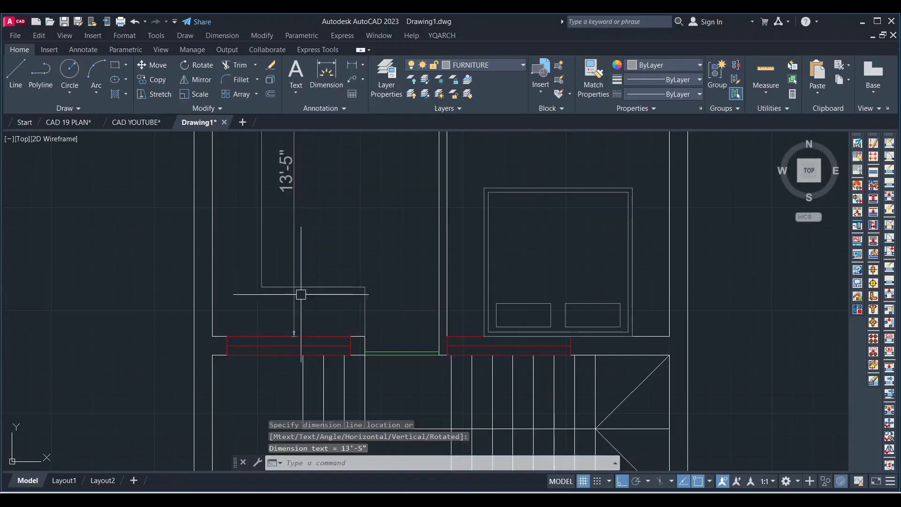
# Step: Add a horizontal linear dimension across the bedroom above the bed, between its inner side walls
pyautogui.moveTo(302, 292); pyautogui.dragTo(334, 264, button='middle')
pyautogui.press('Return')
pyautogui.scroll(4, 397, 188)
pyautogui.click(389, 197)
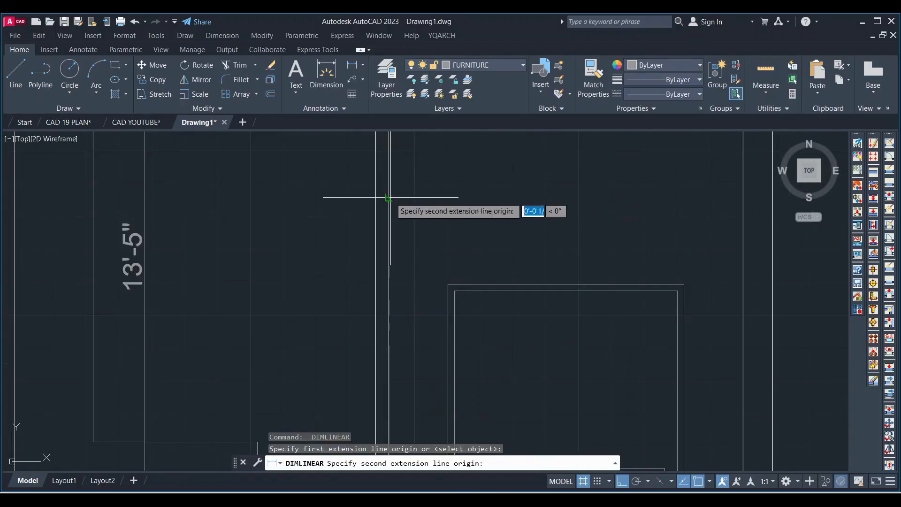
pyautogui.click(744, 196)
pyautogui.click(704, 207)
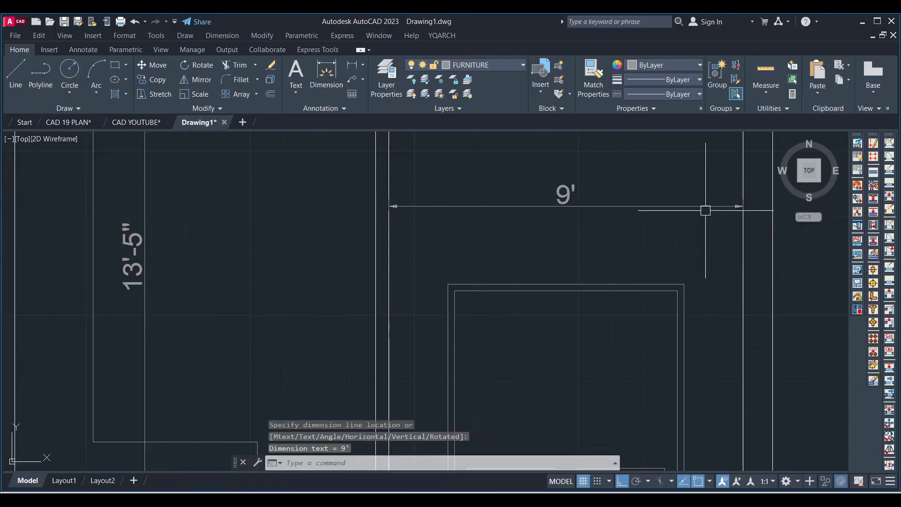
# Step: Add a vertical linear dimension to the small room above the bedroom, between its upper and lower walls
pyautogui.scroll(-4, 530, 288)
pyautogui.scroll(-3, 530, 289)
pyautogui.scroll(3, 516, 256)
pyautogui.press('Return')
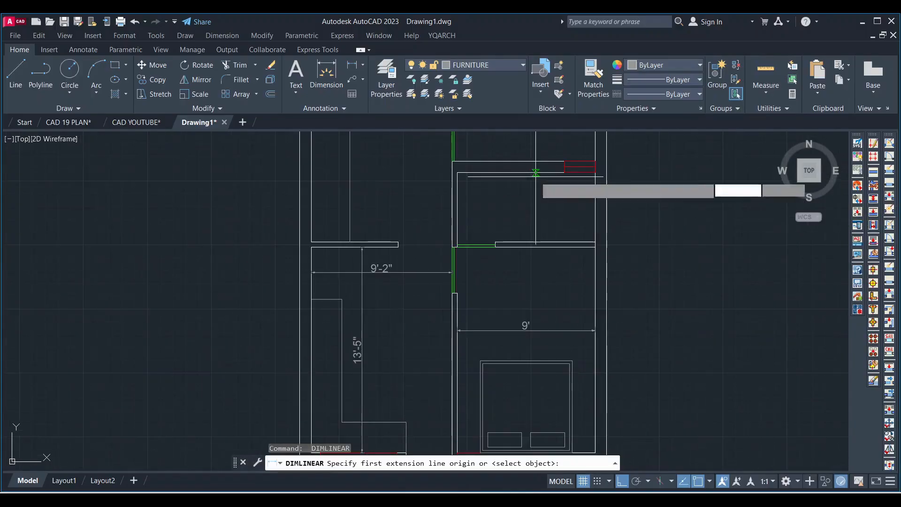
pyautogui.click(536, 172)
pyautogui.click(536, 243)
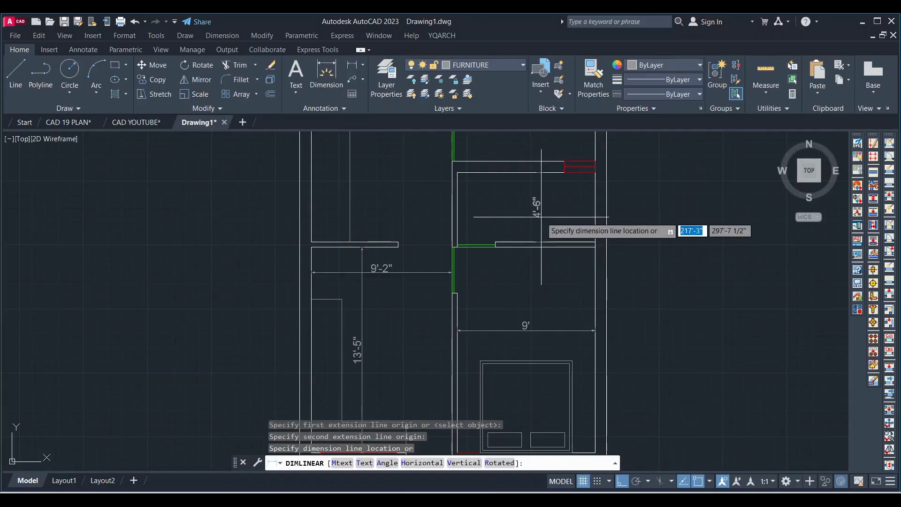
pyautogui.click(541, 220)
# Step: Add a vertical linear dimension to the upper-left room, from its upper wall to the partition below
pyautogui.scroll(-3, 529, 229)
pyautogui.scroll(4, 432, 171)
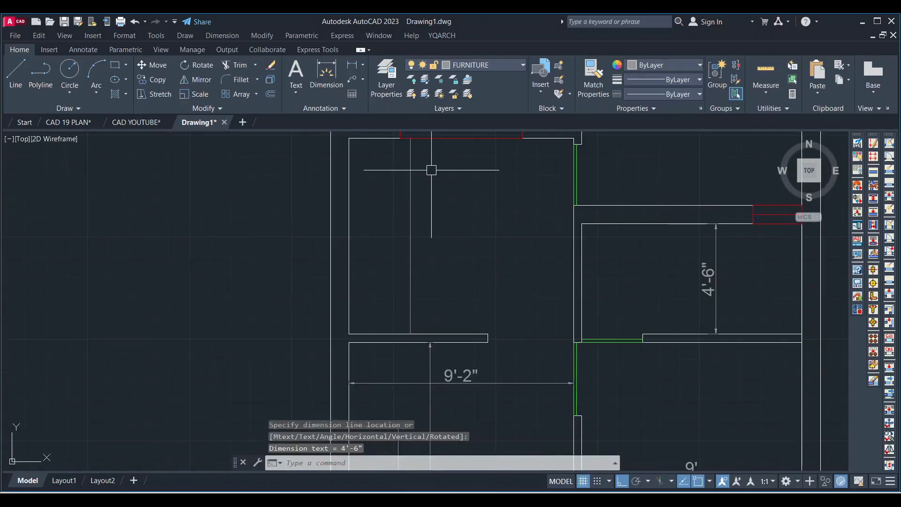
pyautogui.press('Return')
pyautogui.click(384, 140)
pyautogui.click(388, 334)
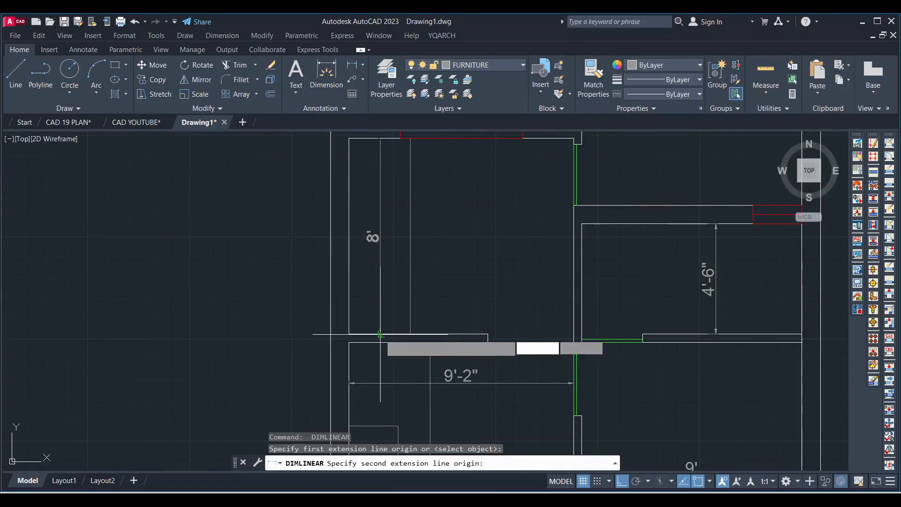
pyautogui.click(392, 282)
pyautogui.scroll(-3, 489, 240)
pyautogui.scroll(5, 645, 180)
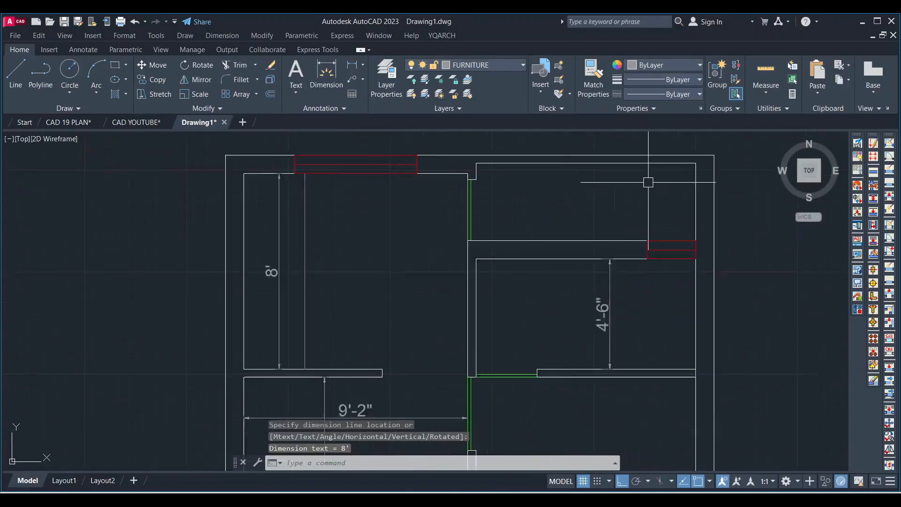
pyautogui.press('Return')
pyautogui.press('Escape')
# Step: Make TEXT the current layer and draw a multiline text box in the room with the L-shaped seating
pyautogui.scroll(-6, 517, 339)
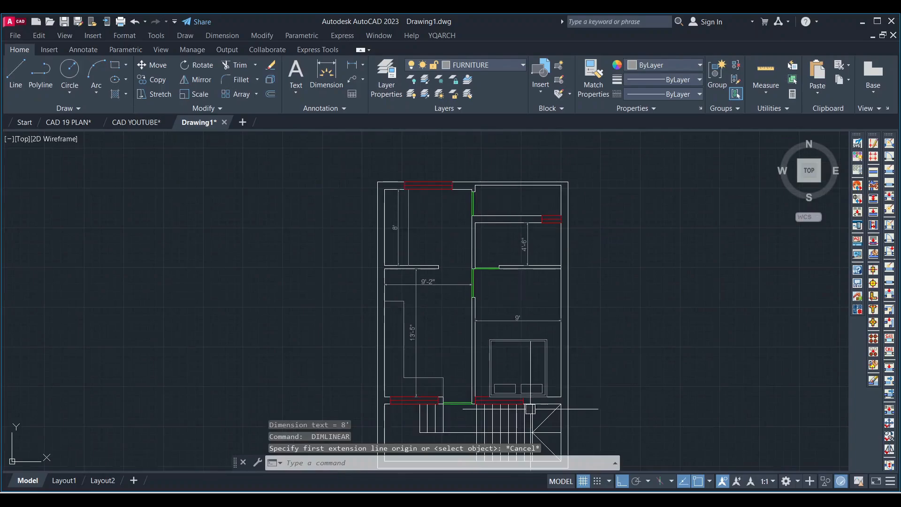
pyautogui.scroll(5, 517, 339)
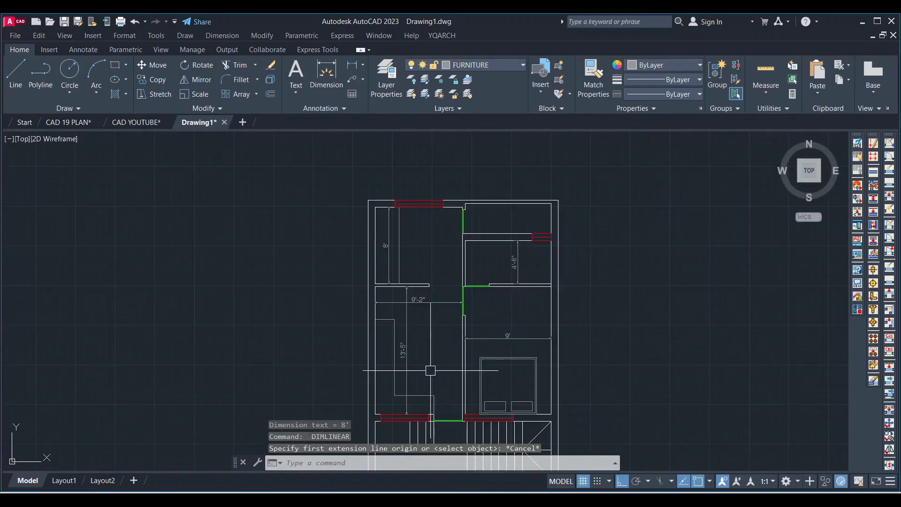
pyautogui.scroll(1, 428, 369)
pyautogui.scroll(2, 428, 369)
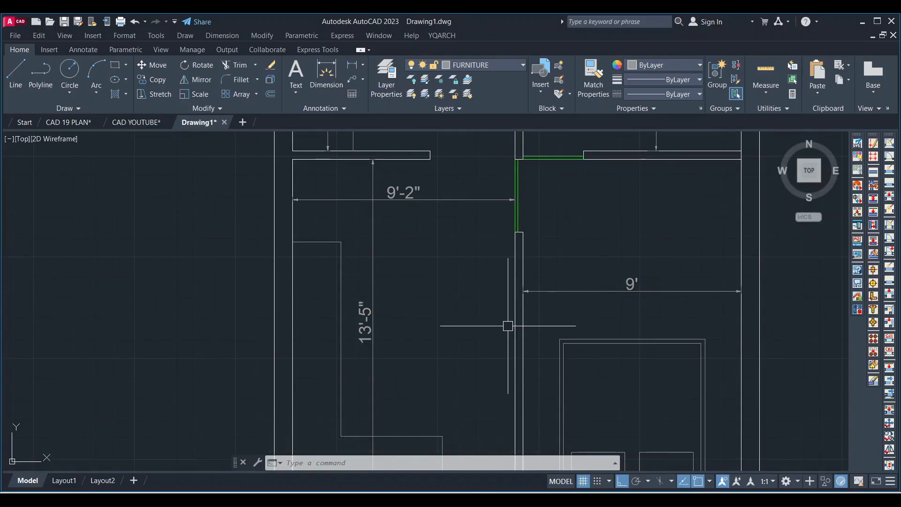
pyautogui.click(479, 67)
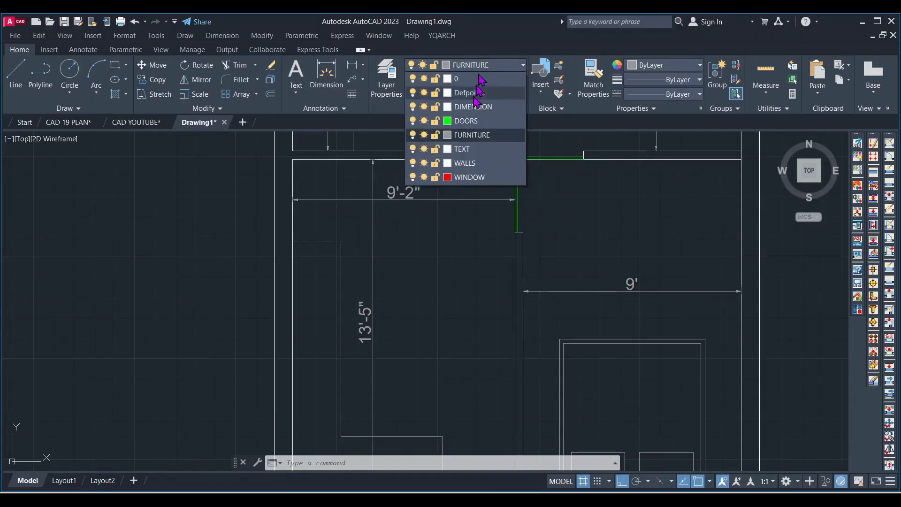
pyautogui.click(465, 151)
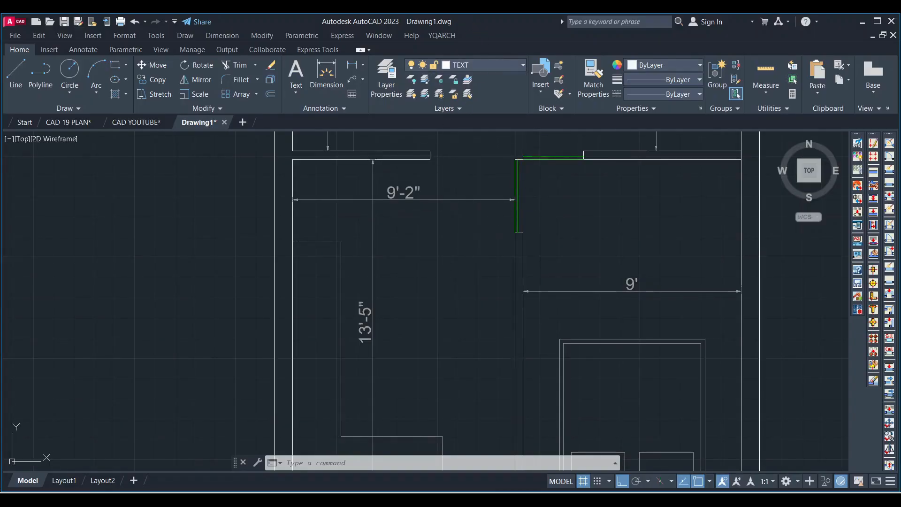
pyautogui.press('Return')
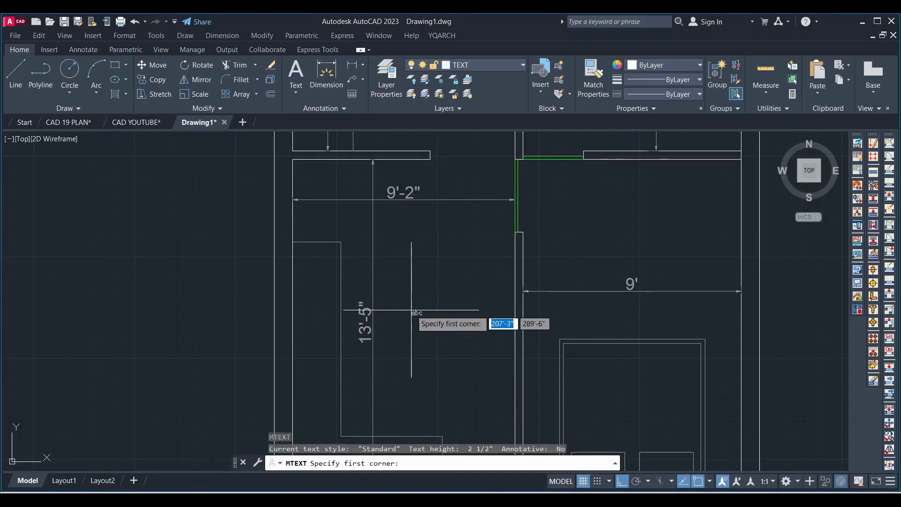
pyautogui.scroll(4, 394, 295)
pyautogui.click(360, 240)
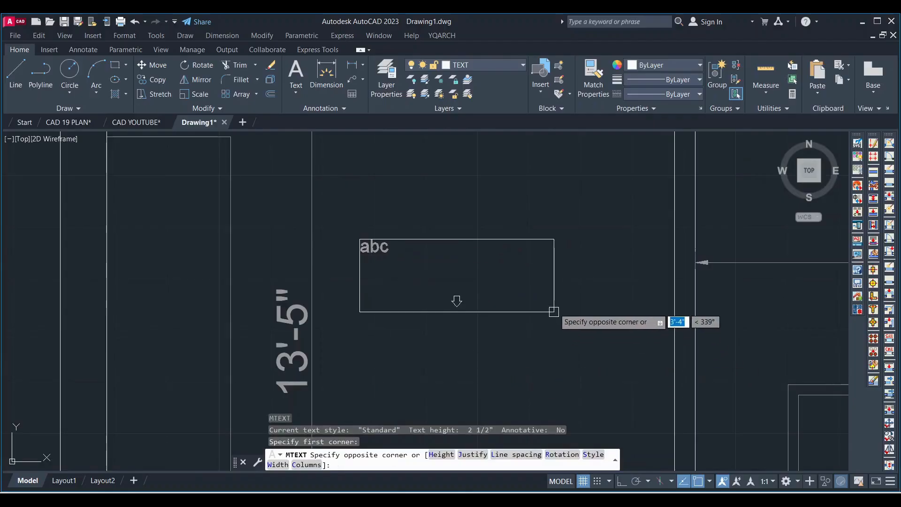
pyautogui.click(595, 296)
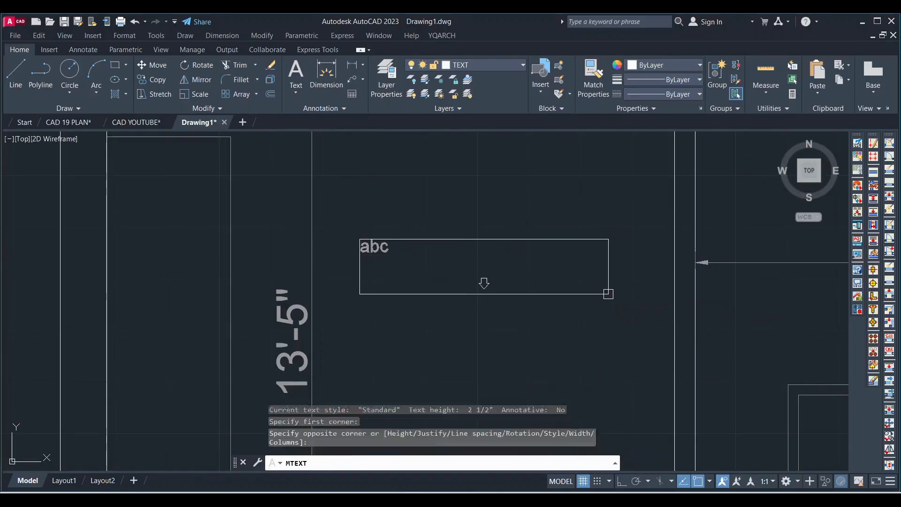
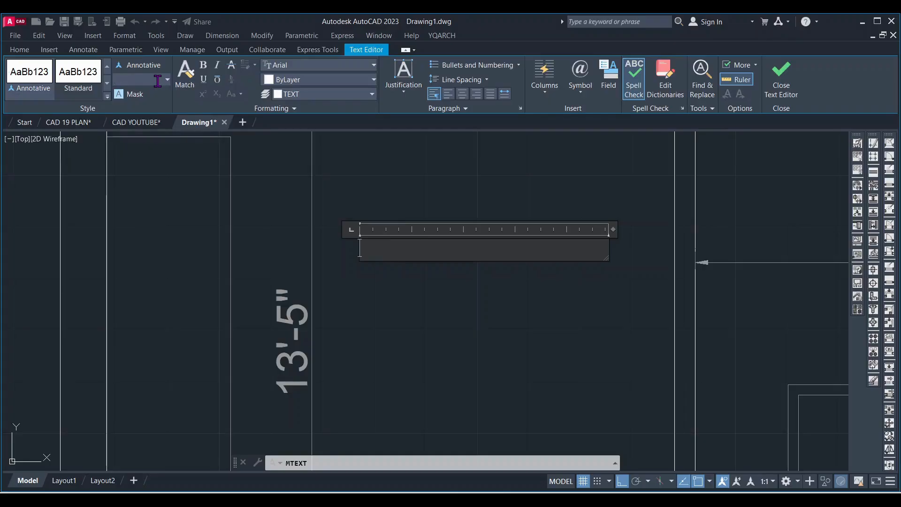
# Step: Set the text height to 6" and enter HALL with 9'2" X 13'5" on the line below
pyautogui.write('"')
pyautogui.press('Return')
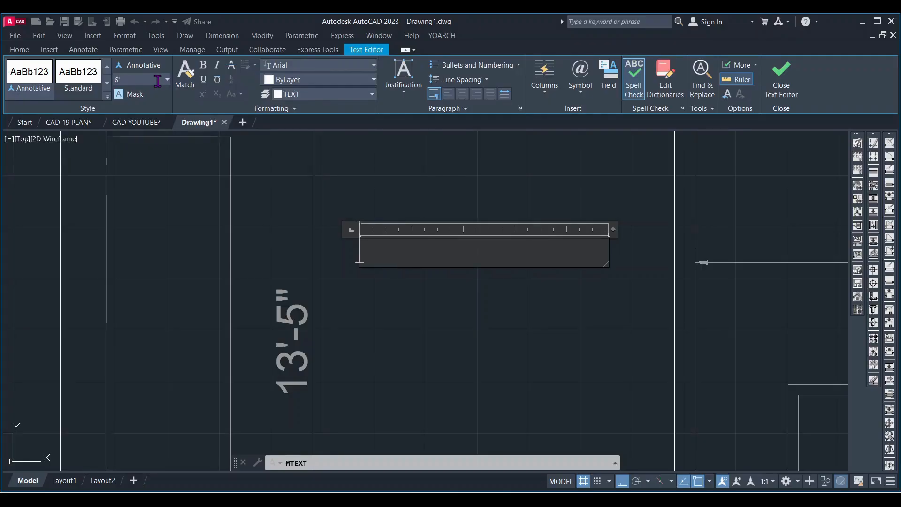
pyautogui.write('HALL')
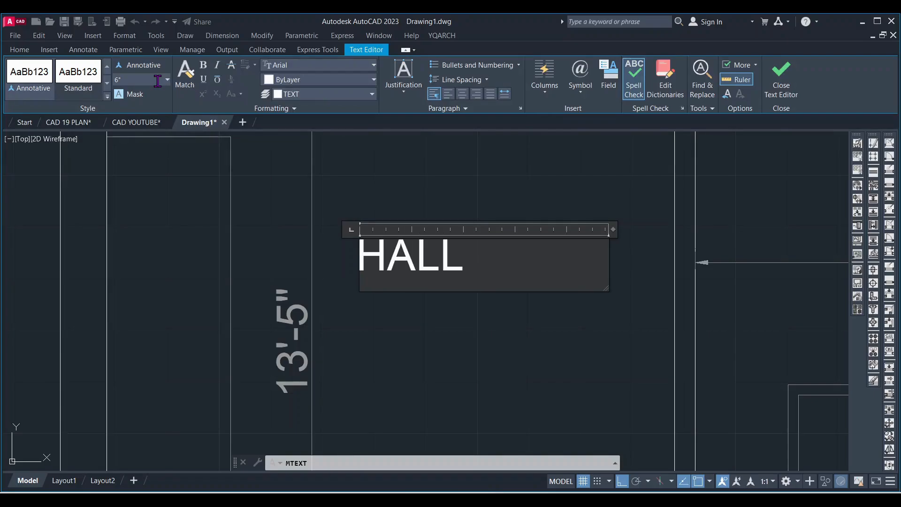
pyautogui.press('Return')
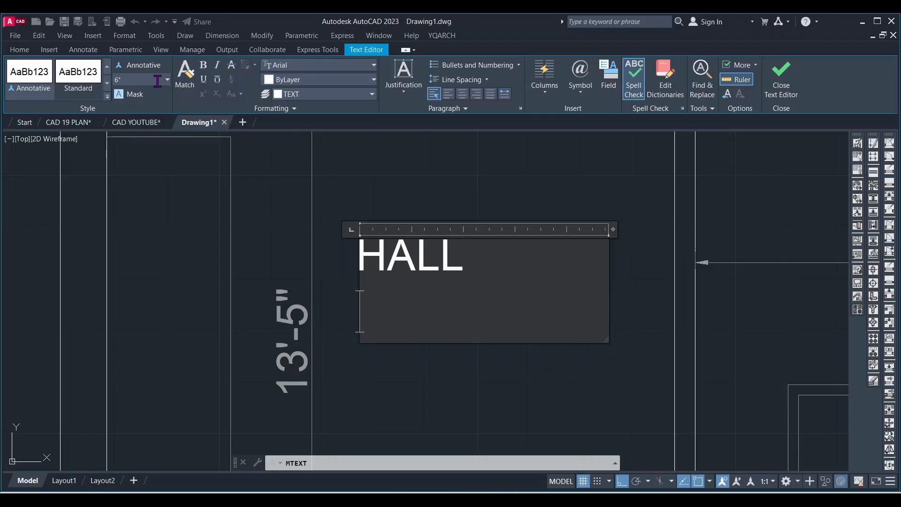
pyautogui.scroll(-3, 343, 295)
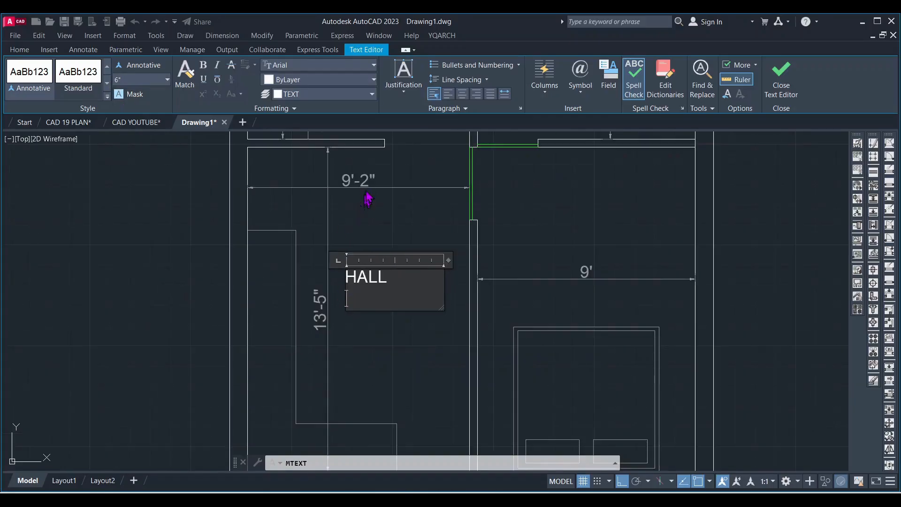
pyautogui.scroll(3, 379, 280)
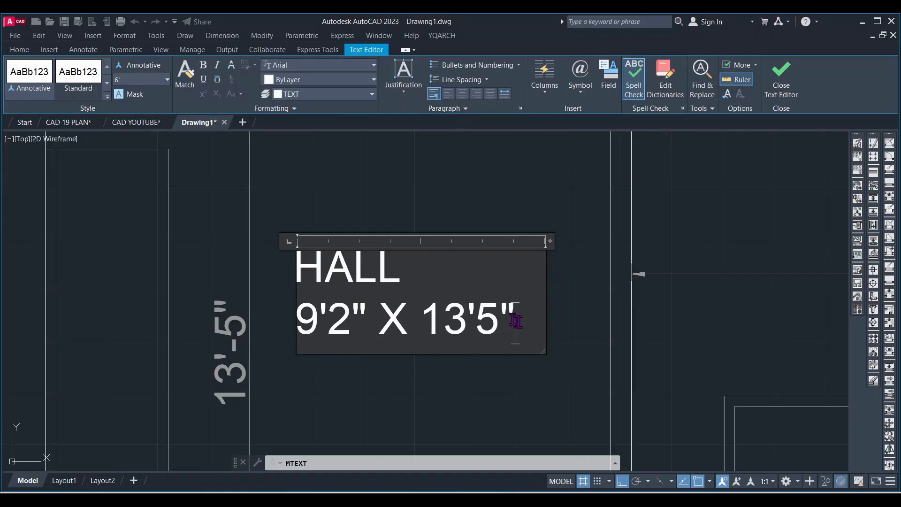
# Step: Center both lines of the HALL label and finish the text
pyautogui.moveTo(521, 323); pyautogui.dragTo(297, 262)
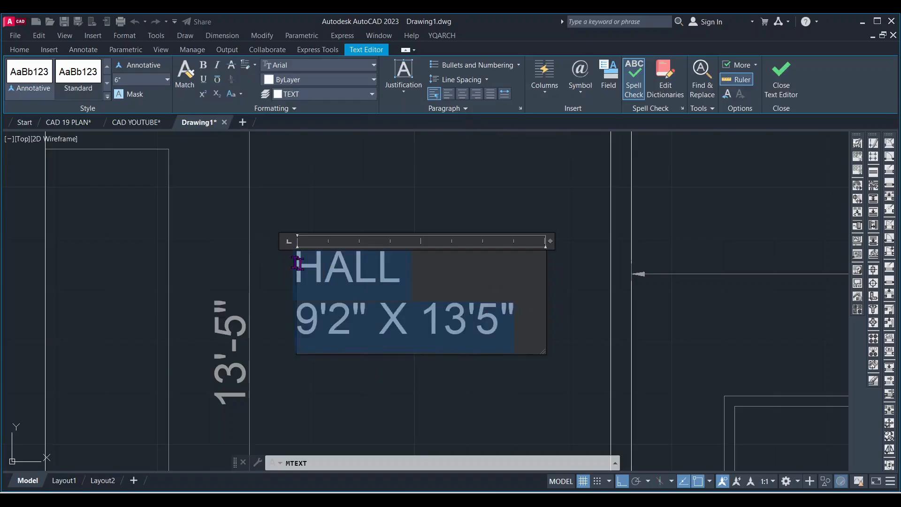
pyautogui.click(463, 95)
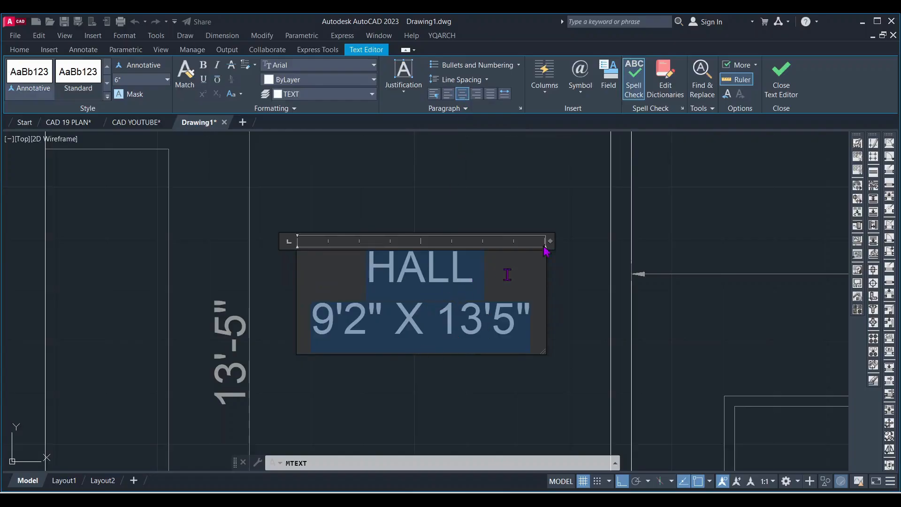
pyautogui.click(781, 75)
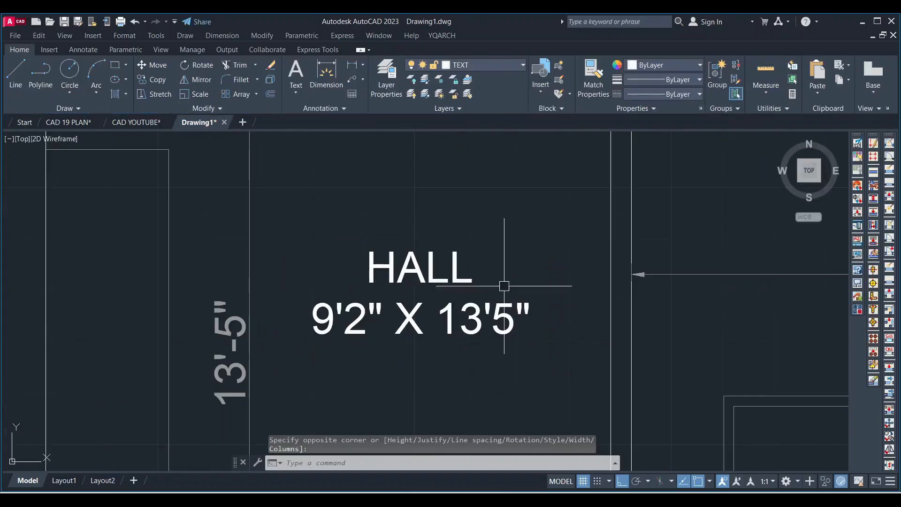
# Step: Copy the HALL label into the bedroom above the bed, with ortho turned off for free placement
pyautogui.scroll(-8, 504, 286)
pyautogui.scroll(4, 354, 322)
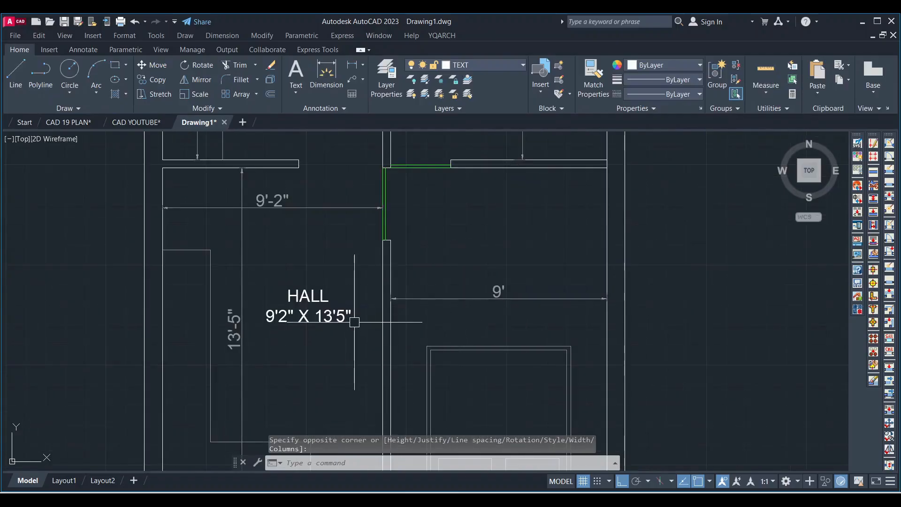
pyautogui.click(345, 308)
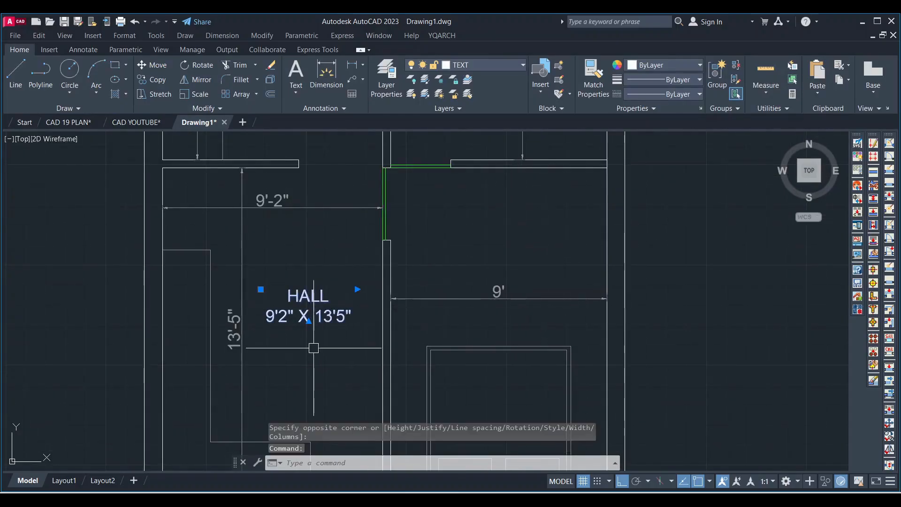
pyautogui.write('CO')
pyautogui.press('Return')
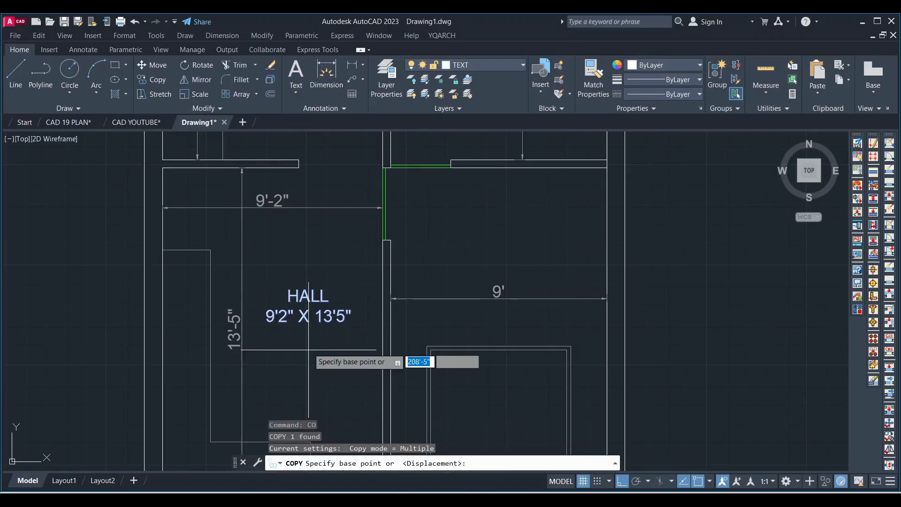
pyautogui.click(368, 321)
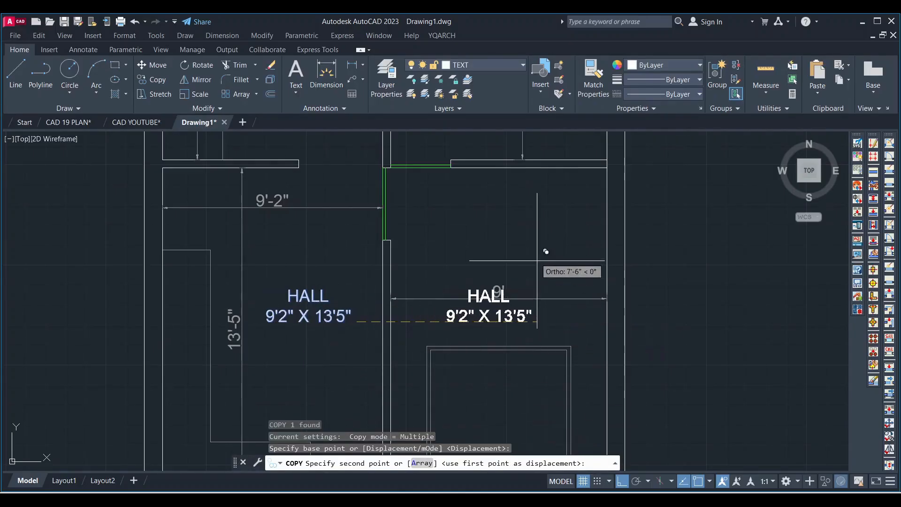
pyautogui.click(620, 482)
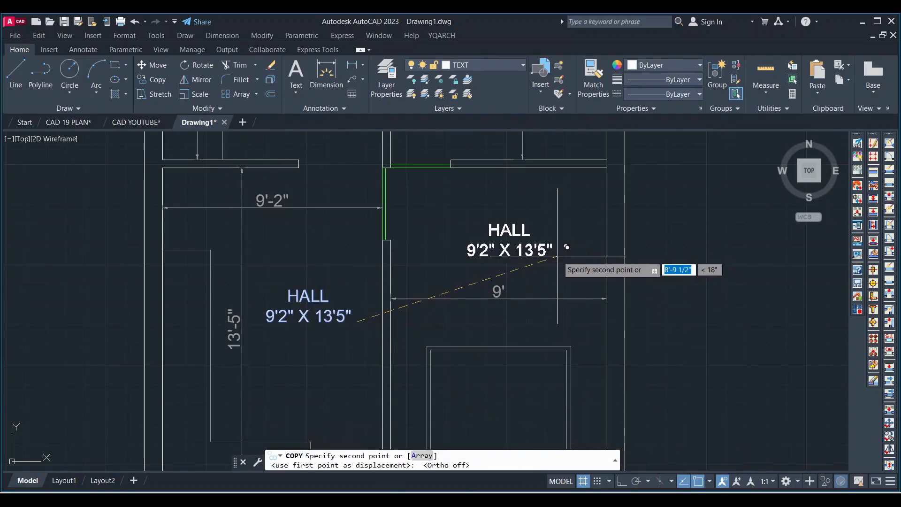
pyautogui.click(565, 247)
# Step: Place further copies of the HALL label in the upper-left room and the small room above the bedroom
pyautogui.scroll(-4, 560, 281)
pyautogui.scroll(5, 558, 254)
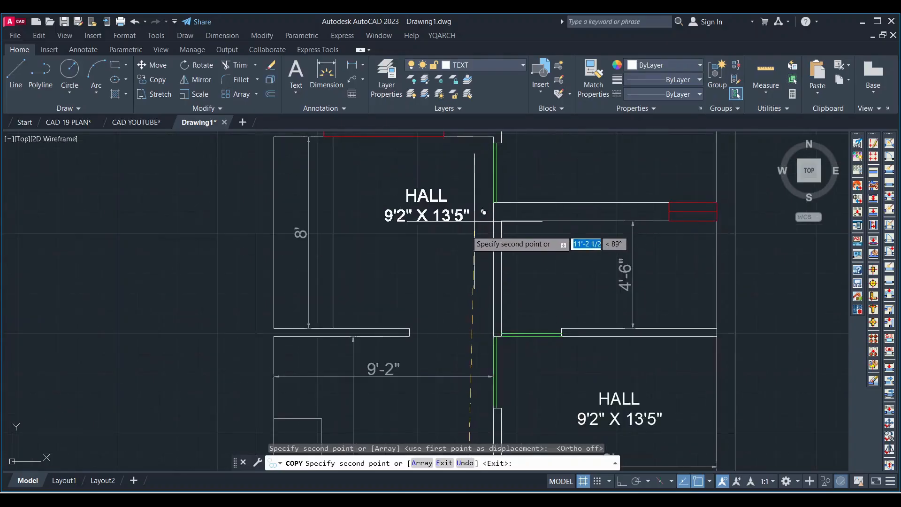
pyautogui.scroll(2, 668, 288)
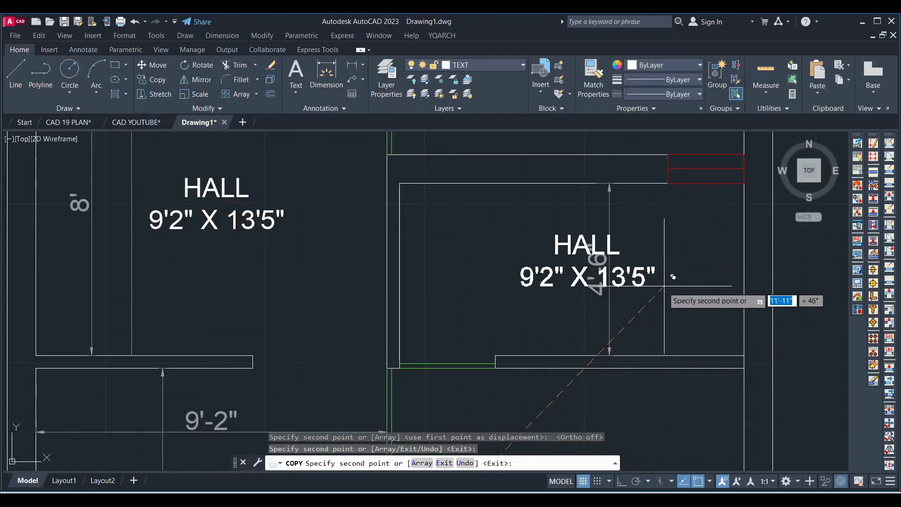
pyautogui.click(645, 292)
pyautogui.press('Escape')
# Step: Change the bedroom's copied label to read BED with 9' X 13'5" below it
pyautogui.scroll(-4, 556, 240)
pyautogui.scroll(3, 581, 355)
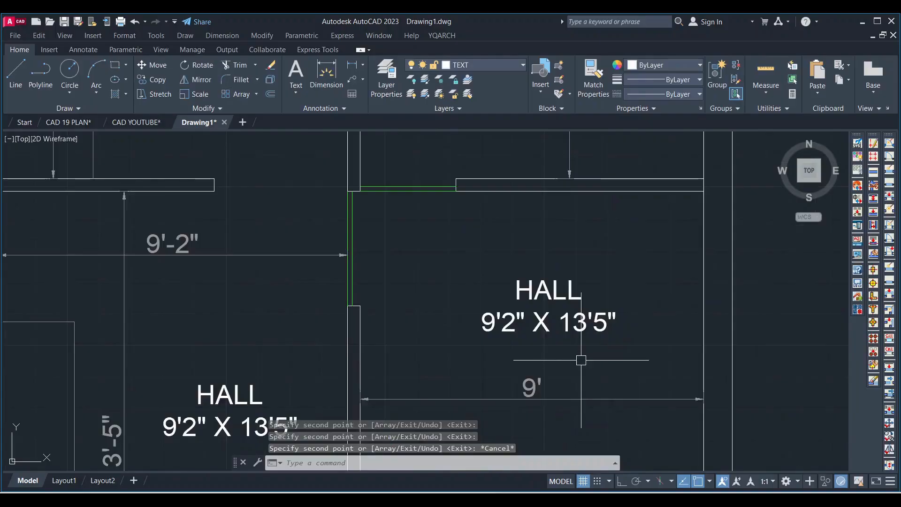
pyautogui.scroll(-1, 541, 270)
pyautogui.doubleClick(555, 255)
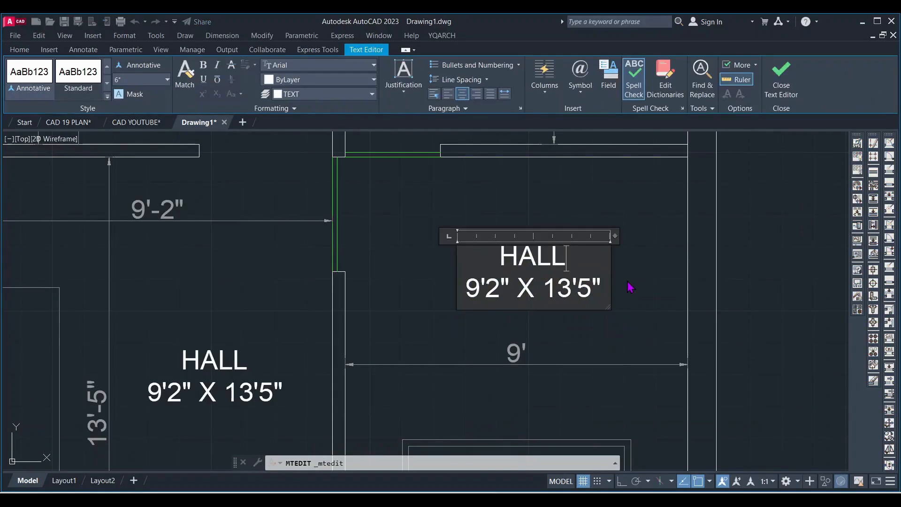
pyautogui.press('BackSpace')
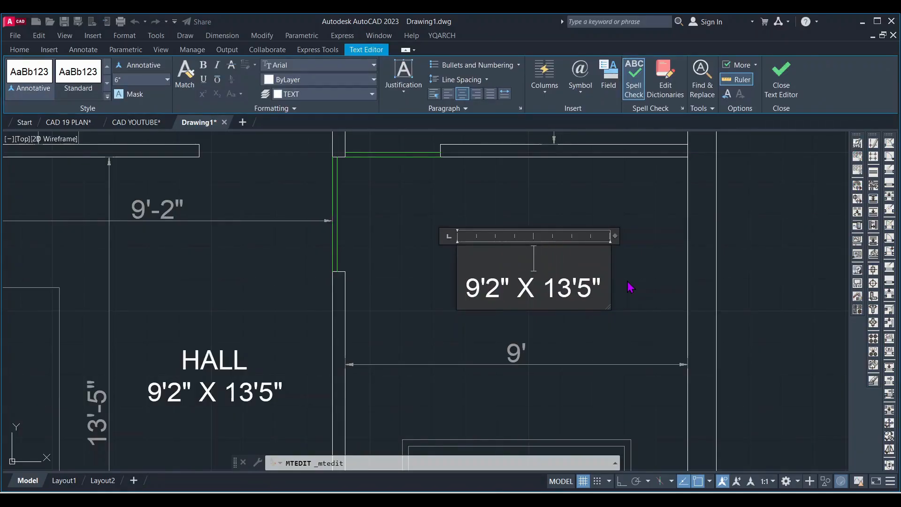
pyautogui.write('BED')
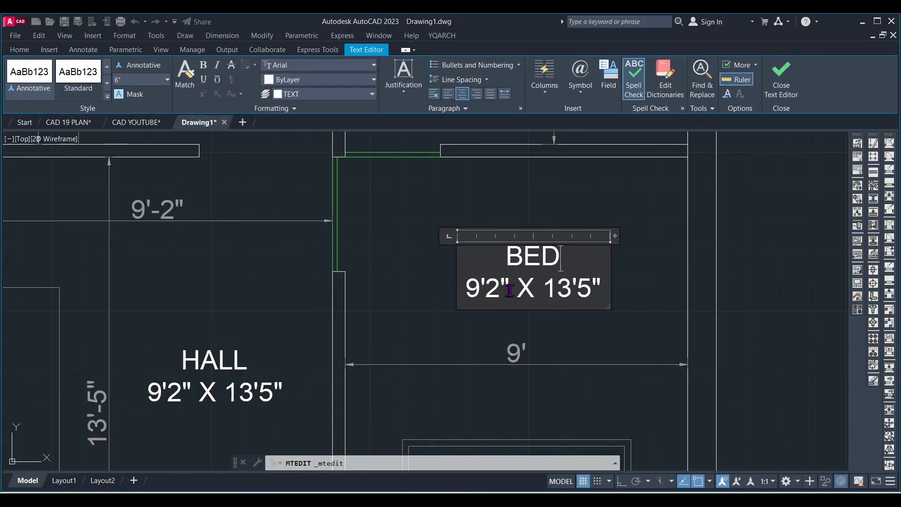
pyautogui.press('BackSpace')
pyautogui.press('BackSpace')
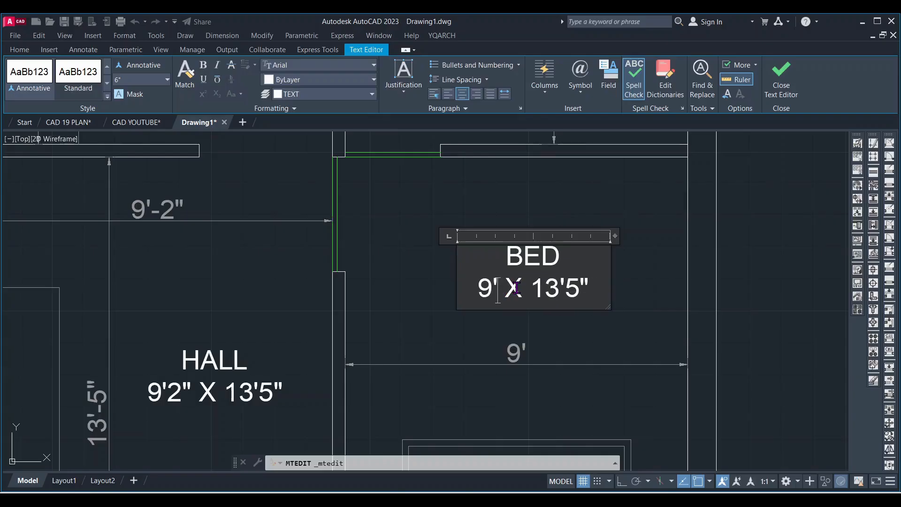
pyautogui.click(782, 75)
# Step: Erase the bedroom's horizontal dimension and the hall's horizontal and vertical dimensions
pyautogui.click(619, 391)
pyautogui.click(586, 344)
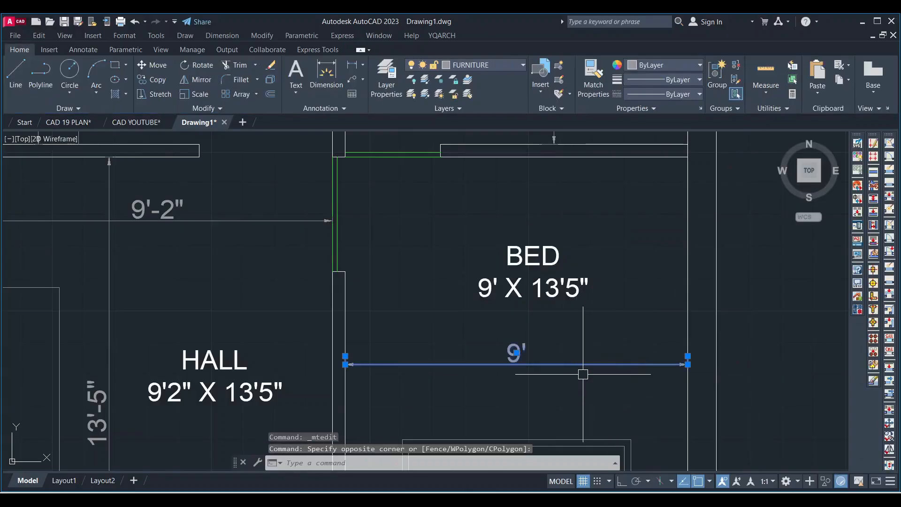
pyautogui.press('Delete')
pyautogui.scroll(-3, 482, 387)
pyautogui.scroll(3, 425, 308)
pyautogui.click(422, 287)
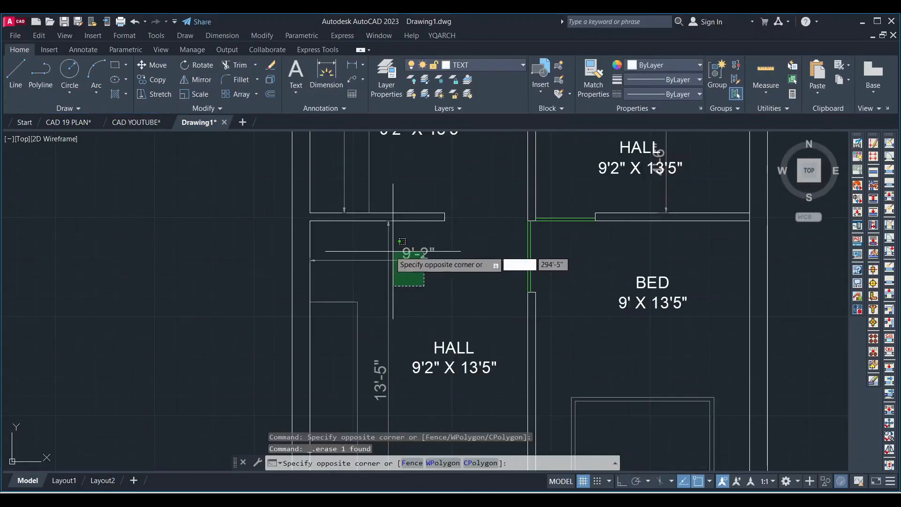
pyautogui.click(380, 248)
pyautogui.press('Delete')
pyautogui.scroll(-3, 447, 302)
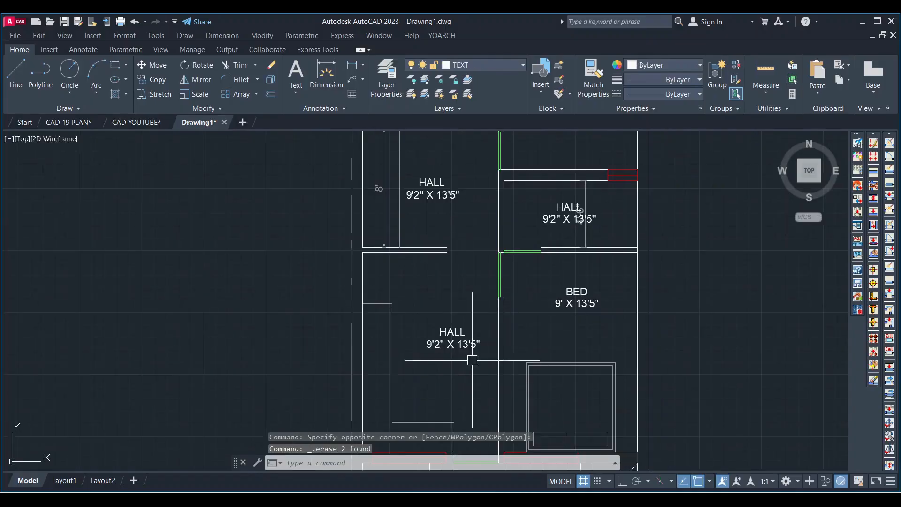
# Step: Move the HALL label about 1'-1" diagonally down and to the left within the hall
pyautogui.scroll(2, 467, 362)
pyautogui.click(441, 328)
pyautogui.write('M')
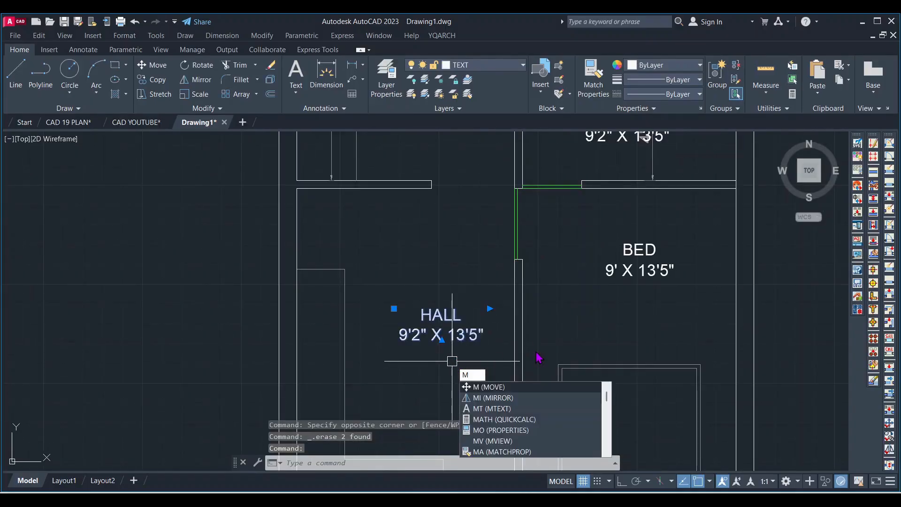
pyautogui.press('Return')
pyautogui.click(672, 304)
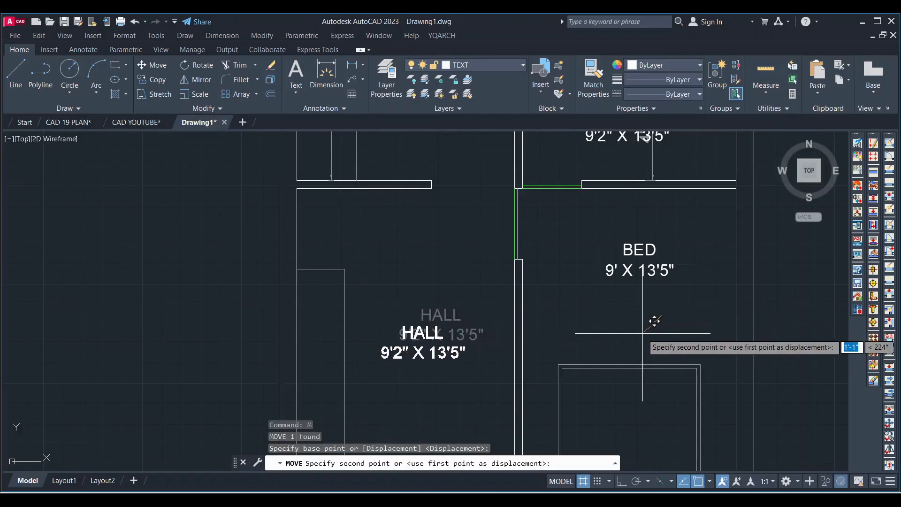
pyautogui.click(653, 318)
# Step: Erase the vertical dimension overlapping the label in the small room above the bedroom
pyautogui.scroll(-3, 472, 326)
pyautogui.scroll(4, 511, 296)
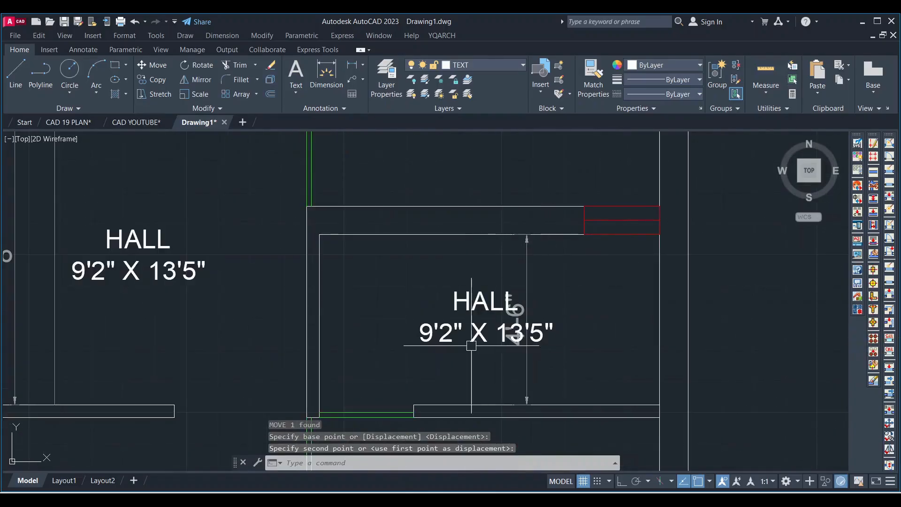
pyautogui.click(538, 284)
pyautogui.click(516, 263)
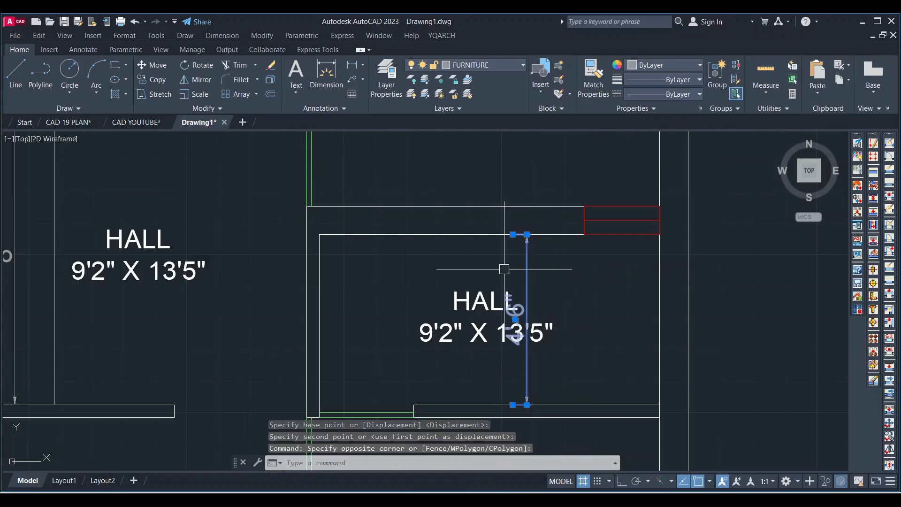
pyautogui.press('Delete')
# Step: Change the size line of the copied HALL label in the small room above the bedroom to 9' X 4'6"
pyautogui.scroll(3, 482, 317)
pyautogui.scroll(-3, 483, 325)
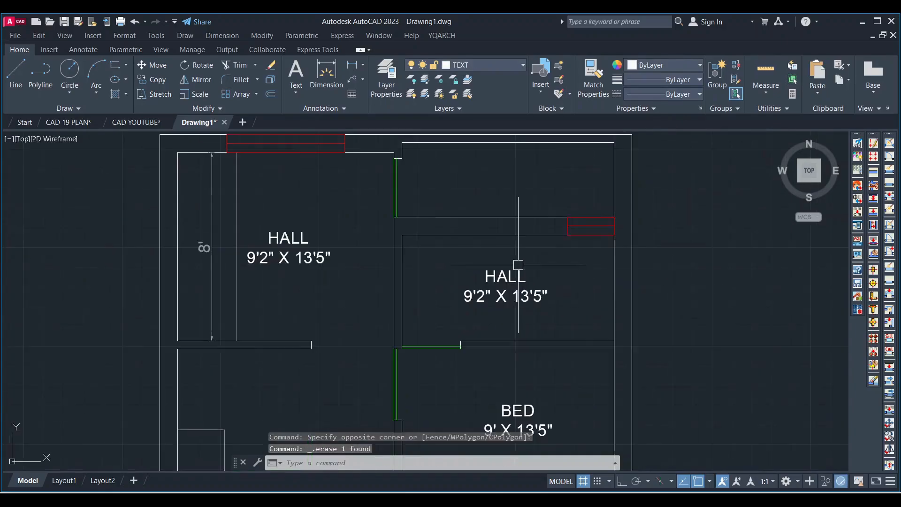
pyautogui.scroll(3, 507, 294)
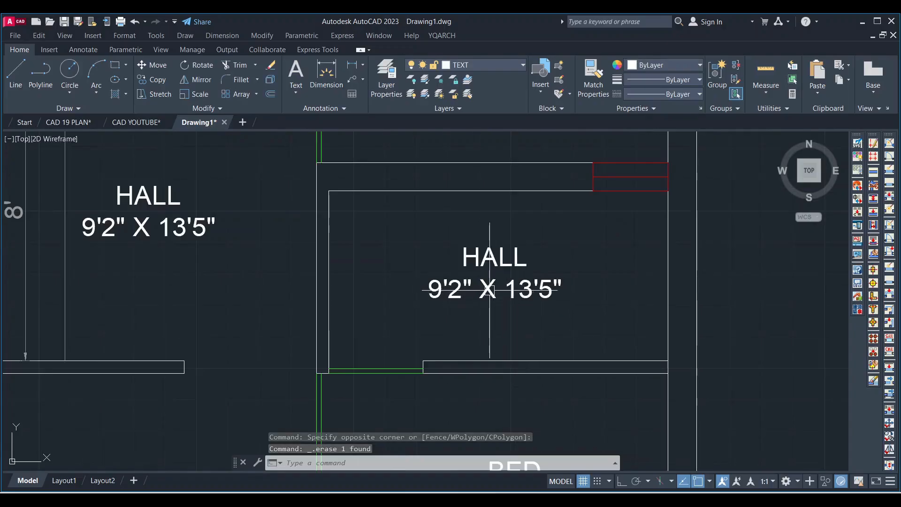
pyautogui.click(507, 294)
pyautogui.doubleClick(488, 295)
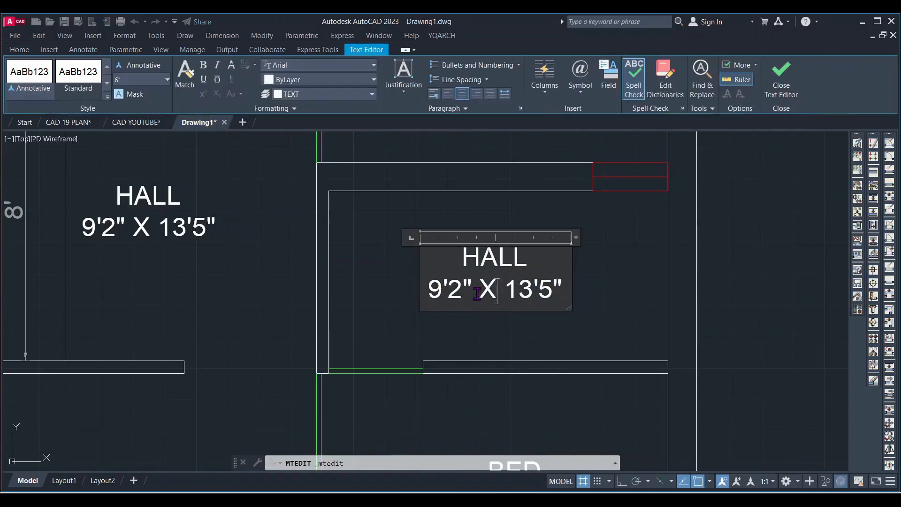
pyautogui.press('BackSpace')
pyautogui.press('BackSpace')
pyautogui.press('BackSpace')
pyautogui.press('BackSpace')
pyautogui.press('BackSpace')
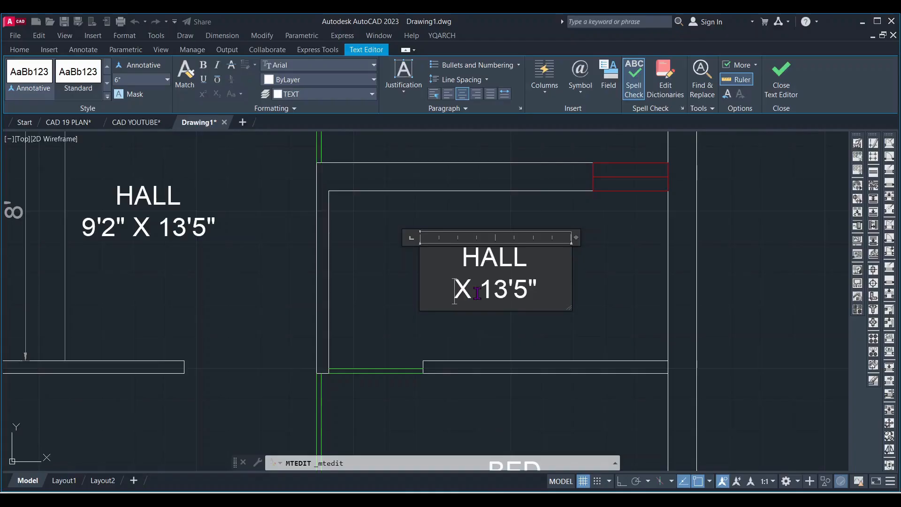
pyautogui.write('1')
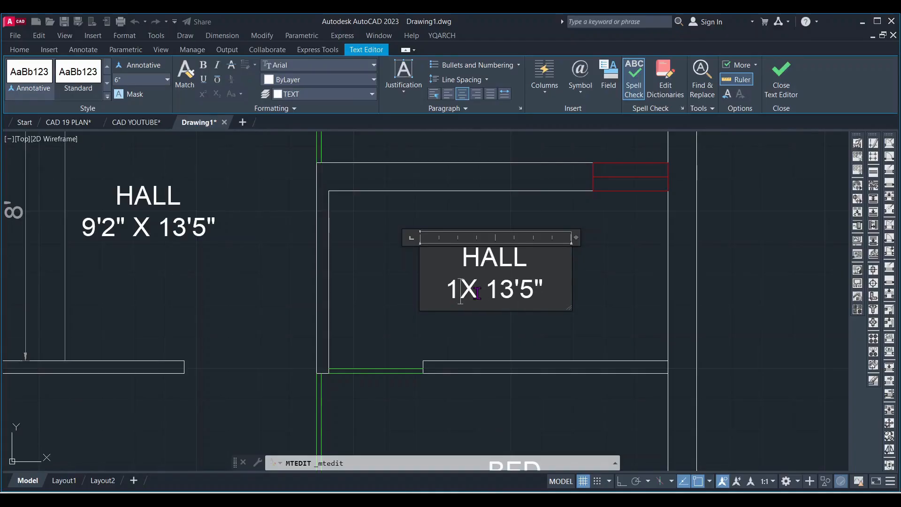
pyautogui.press('BackSpace')
pyautogui.write("9'")
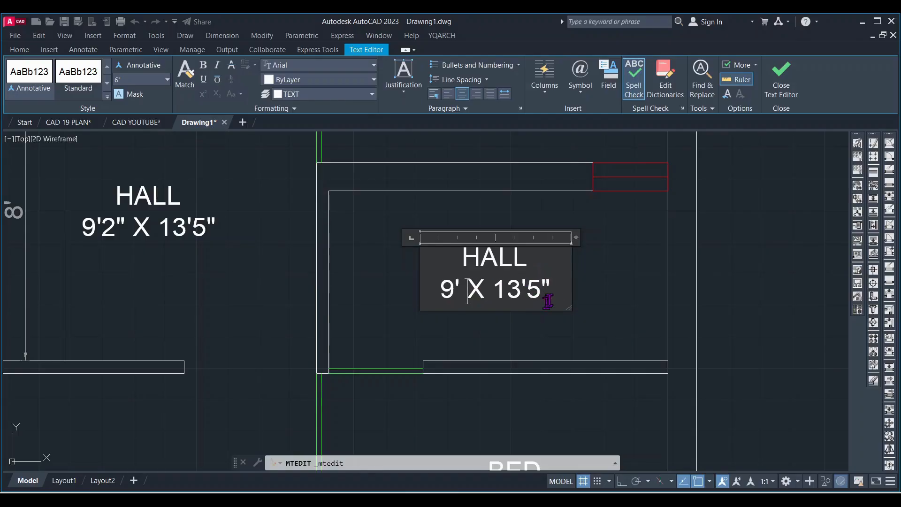
pyautogui.press('BackSpace')
pyautogui.press('BackSpace')
pyautogui.press('BackSpace')
pyautogui.press('BackSpace')
pyautogui.press('BackSpace')
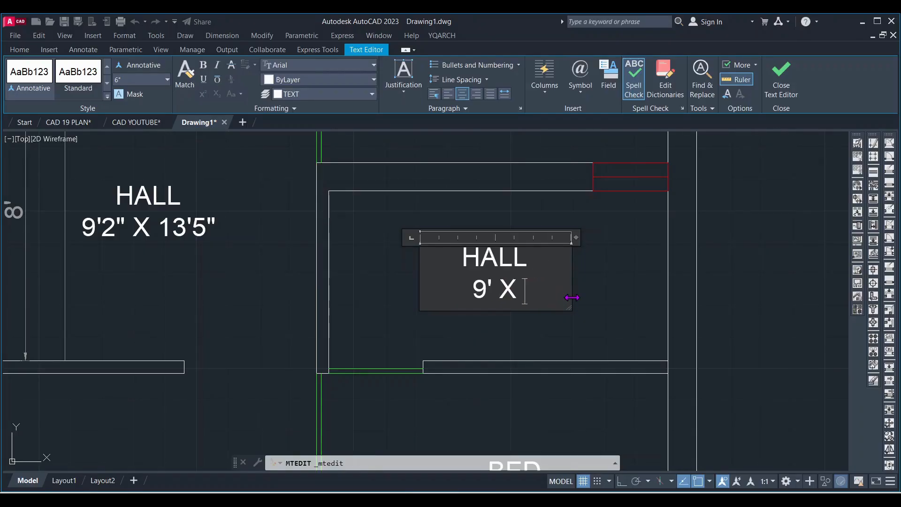
pyautogui.write('4\'6"')
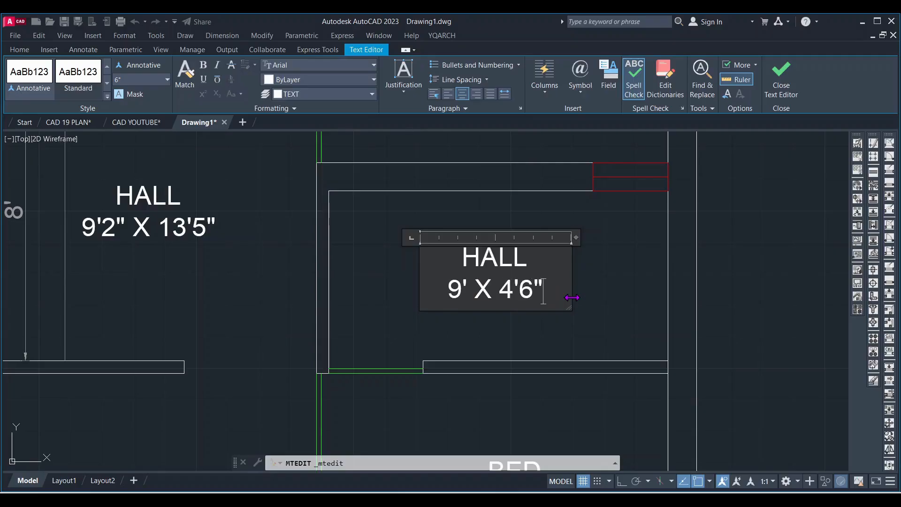
# Step: Replace the name HALL in the small room's label with WC+BATH and finish the text edit
pyautogui.press('BackSpace')
pyautogui.press('BackSpace')
pyautogui.press('BackSpace')
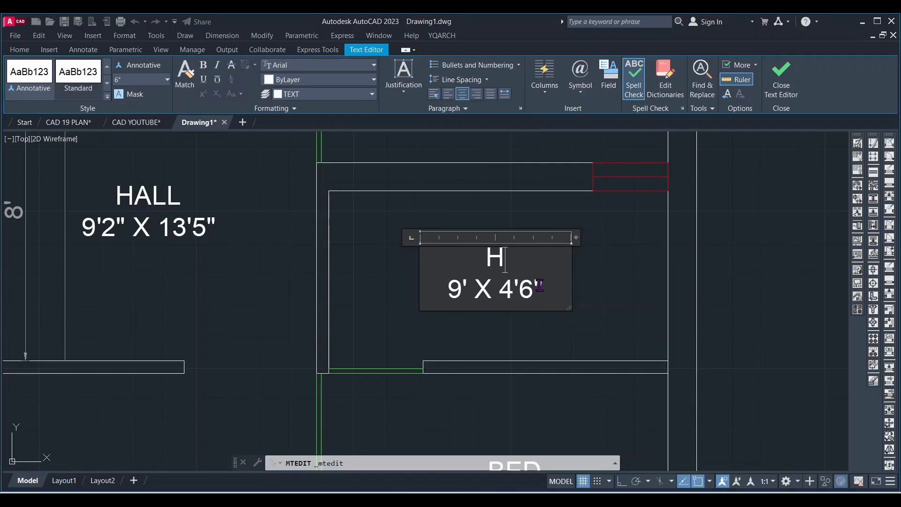
pyautogui.write('WC')
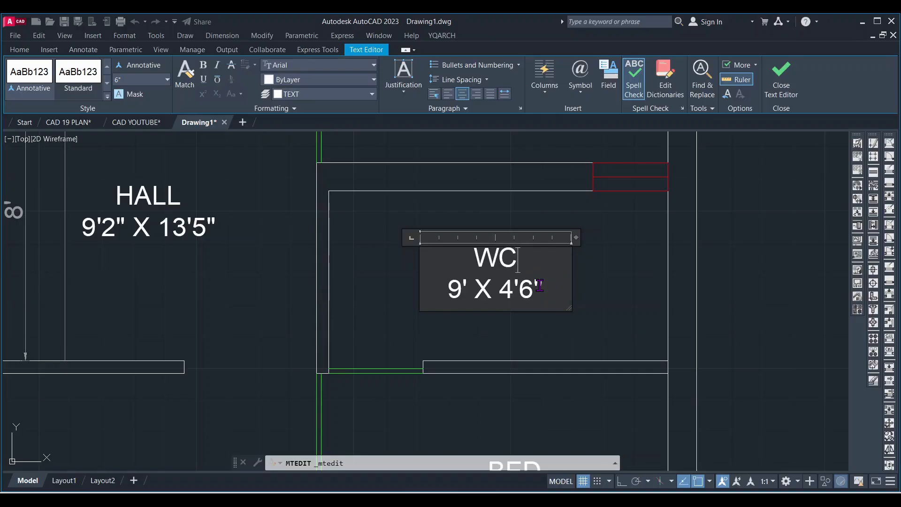
pyautogui.write('+BATH')
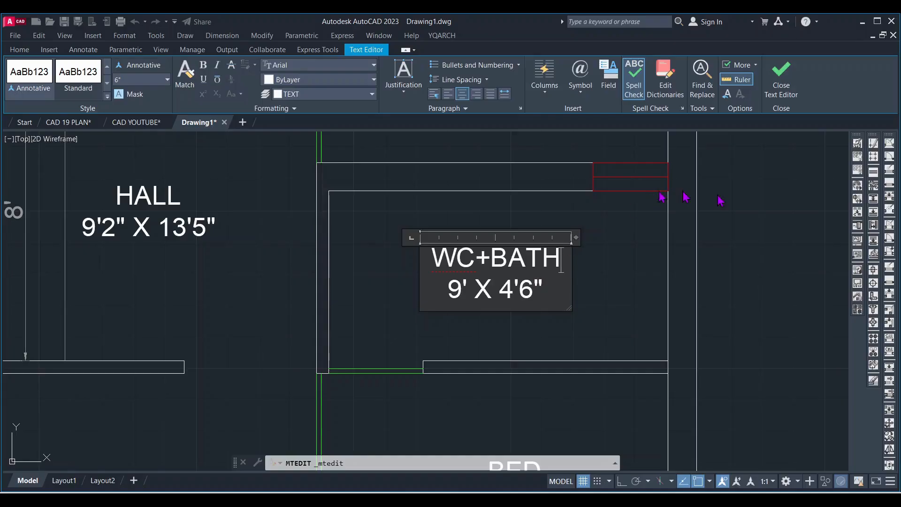
pyautogui.click(781, 75)
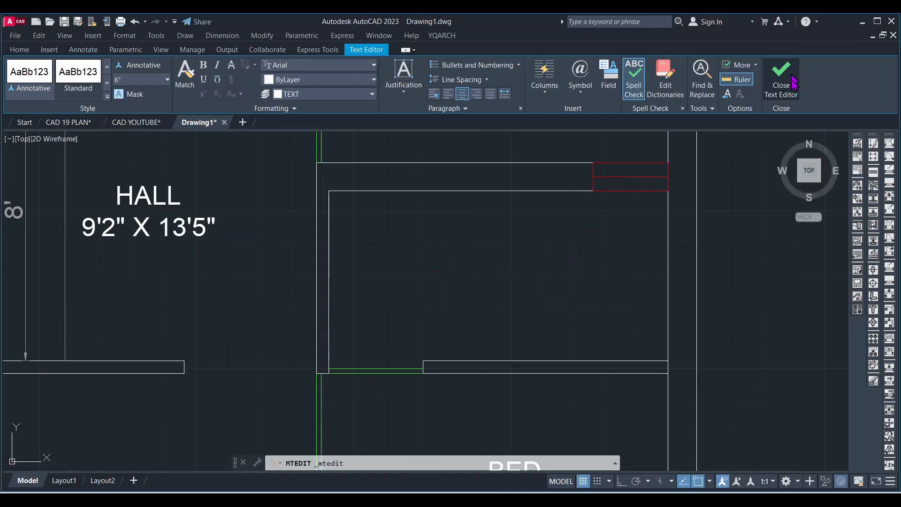
# Step: Replace the name HALL with KITCHEN in the label of the upper-left room
pyautogui.scroll(-2, 587, 336)
pyautogui.scroll(2, 303, 268)
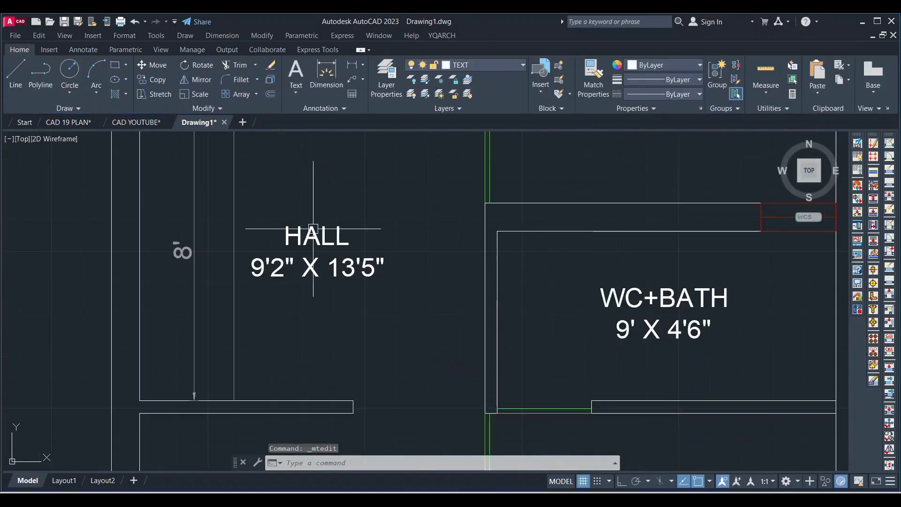
pyautogui.click(313, 229)
pyautogui.doubleClick(358, 240)
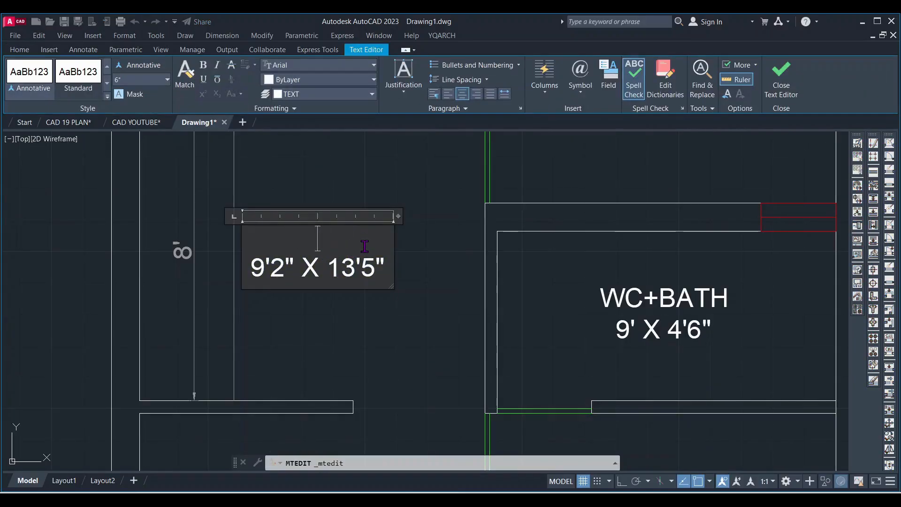
pyautogui.write('KITCHEN')
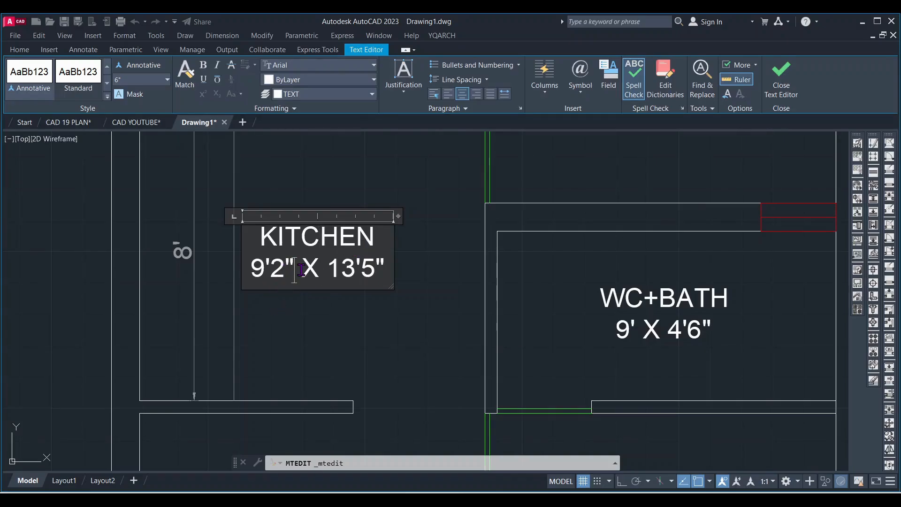
# Step: Set the size line of the KITCHEN label to 9'2" X 8' and finish the text edit
pyautogui.press('BackSpace')
pyautogui.press('BackSpace')
pyautogui.press('BackSpace')
pyautogui.press('BackSpace')
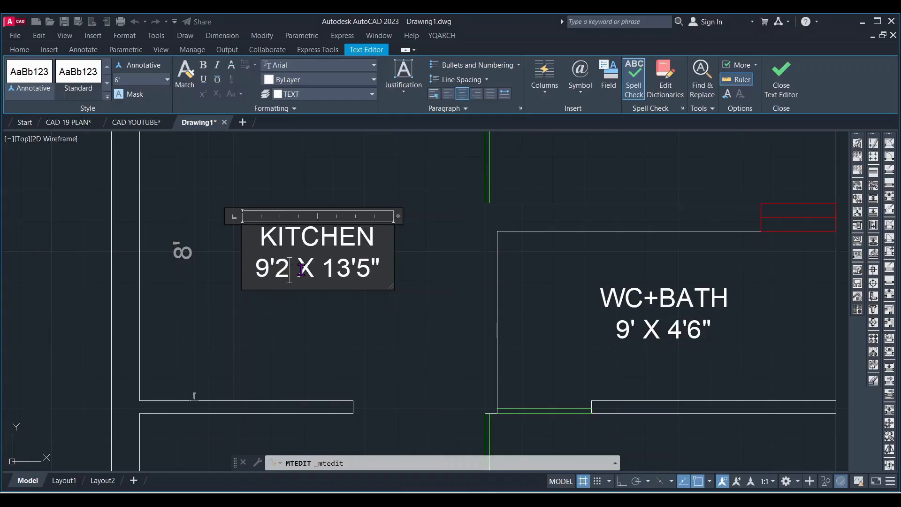
pyautogui.scroll(-4, 302, 270)
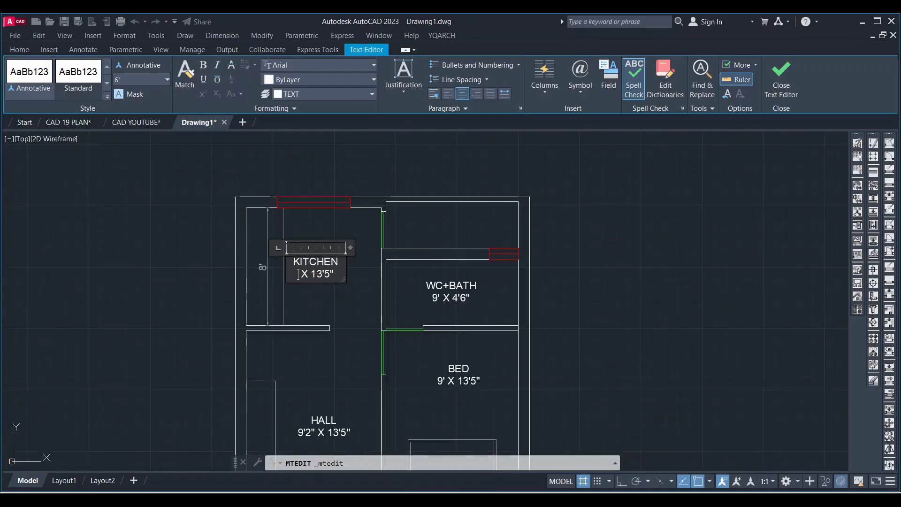
pyautogui.scroll(4, 331, 278)
pyautogui.write('9\'2"')
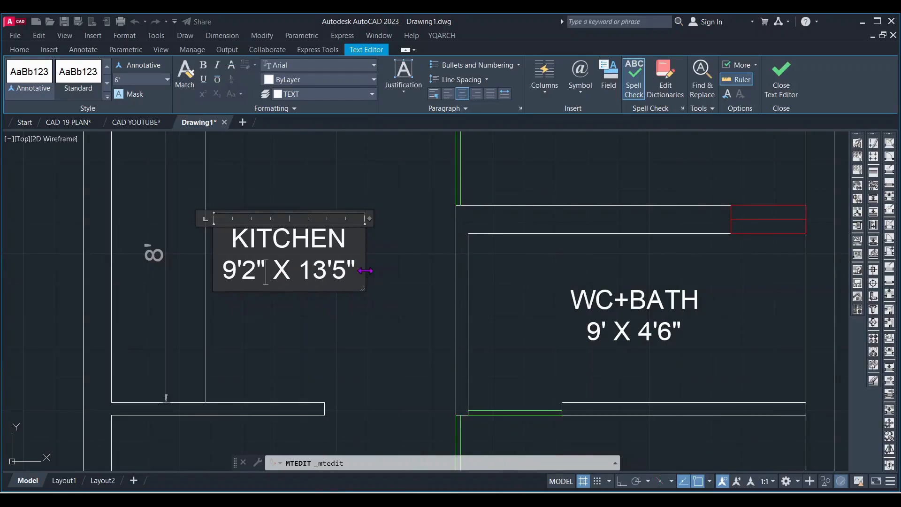
pyautogui.press('BackSpace')
pyautogui.press('BackSpace')
pyautogui.press('BackSpace')
pyautogui.press('BackSpace')
pyautogui.press('BackSpace')
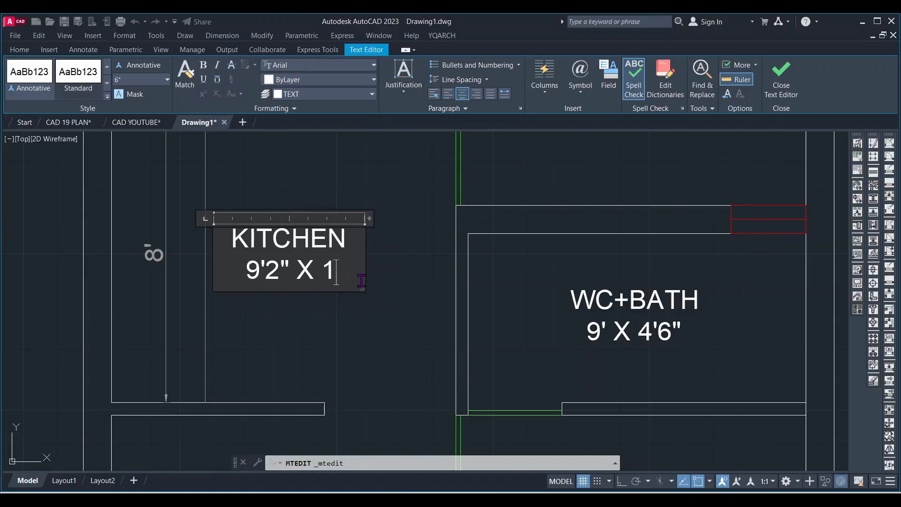
pyautogui.write("8'")
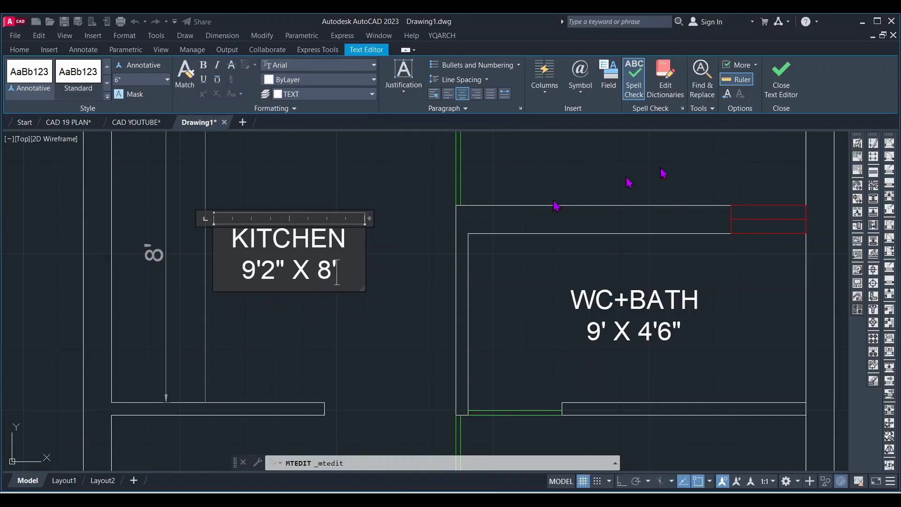
pyautogui.click(781, 75)
# Step: Erase the kitchen's vertical dimension
pyautogui.scroll(-2, 343, 349)
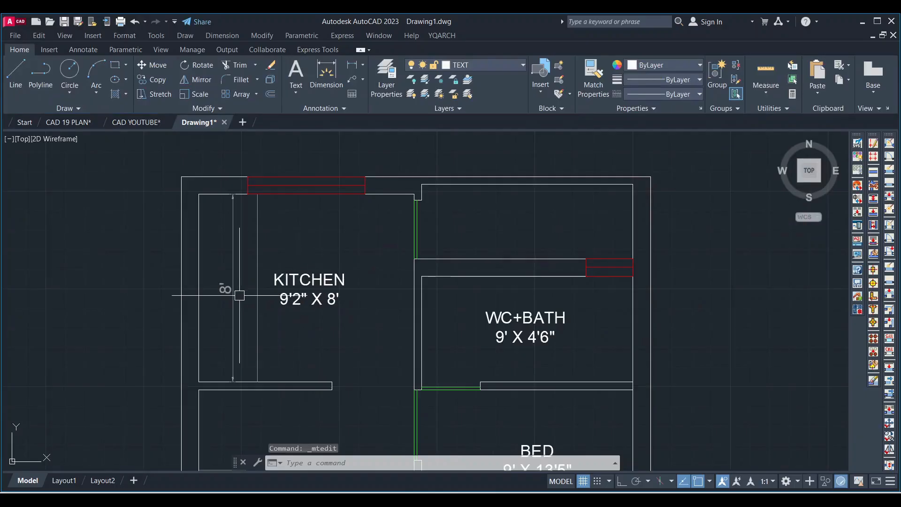
pyautogui.click(239, 295)
pyautogui.press('Delete')
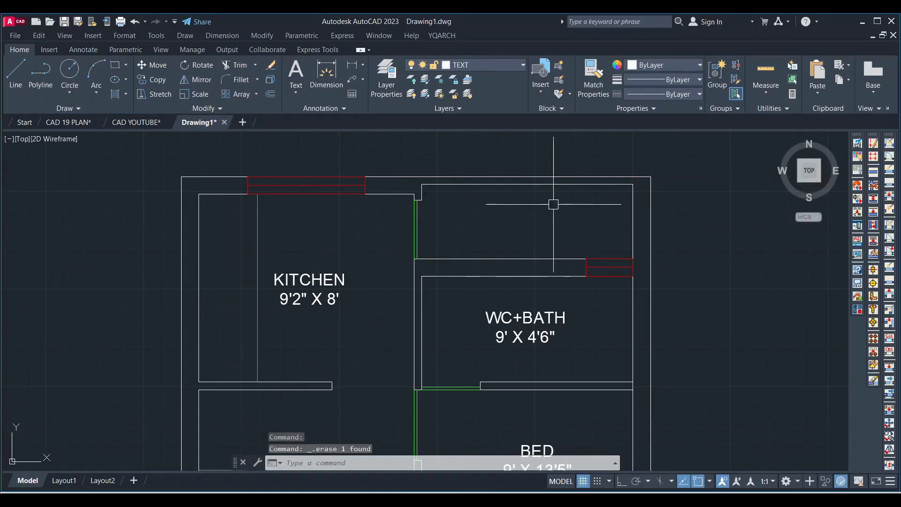
# Step: Make DIMENSION the current layer
pyautogui.scroll(-2, 458, 213)
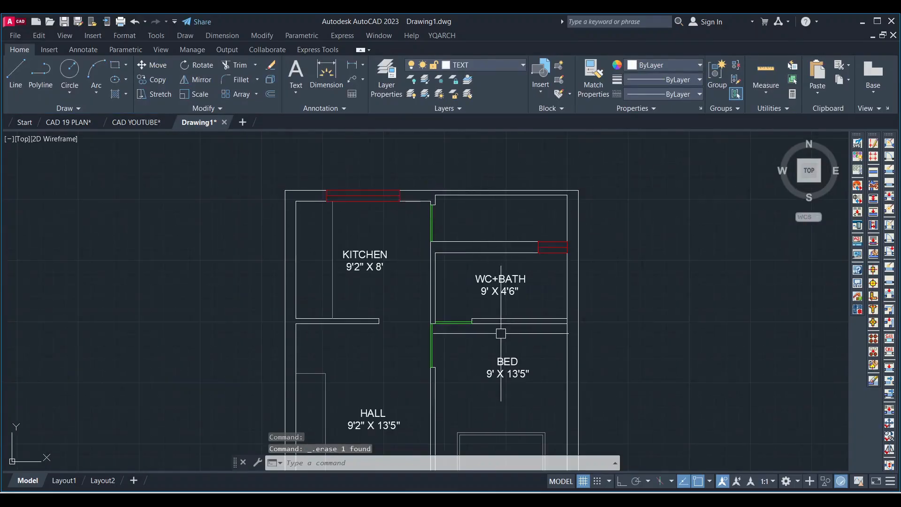
pyautogui.scroll(-4, 501, 333)
pyautogui.scroll(5, 449, 334)
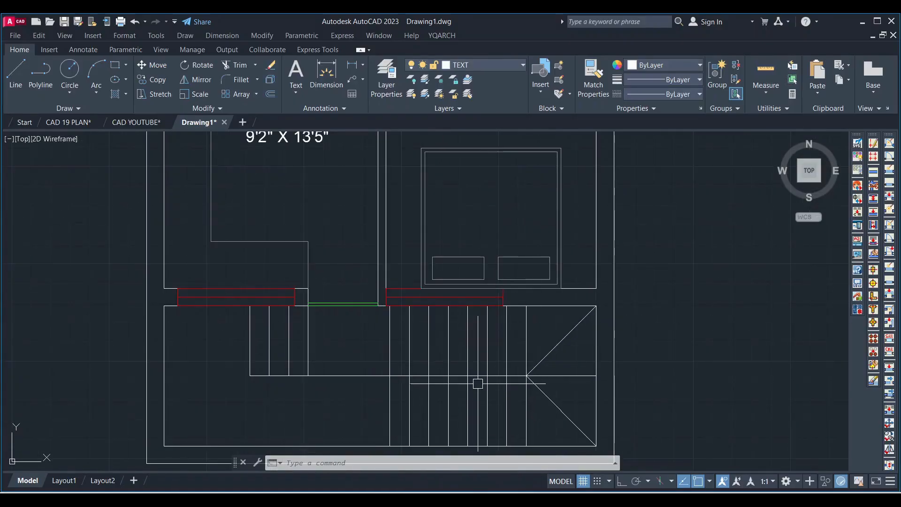
pyautogui.scroll(-6, 478, 382)
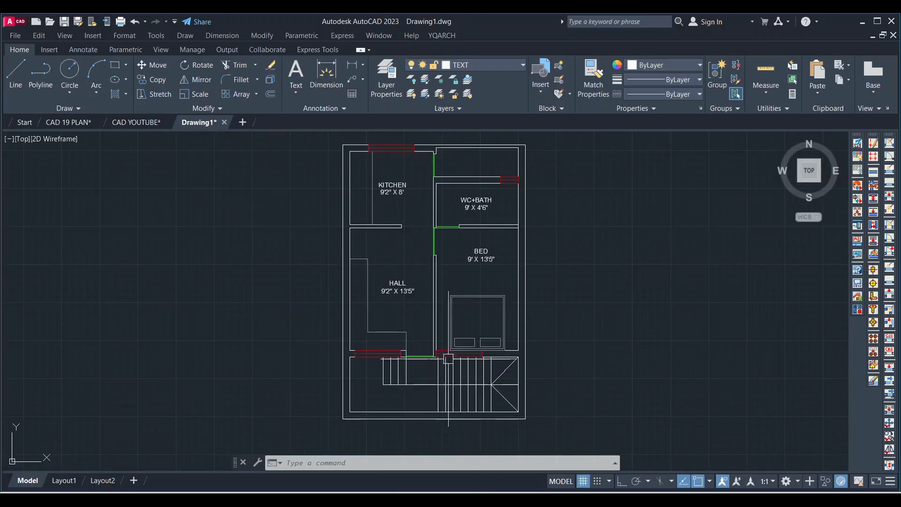
pyautogui.click(504, 66)
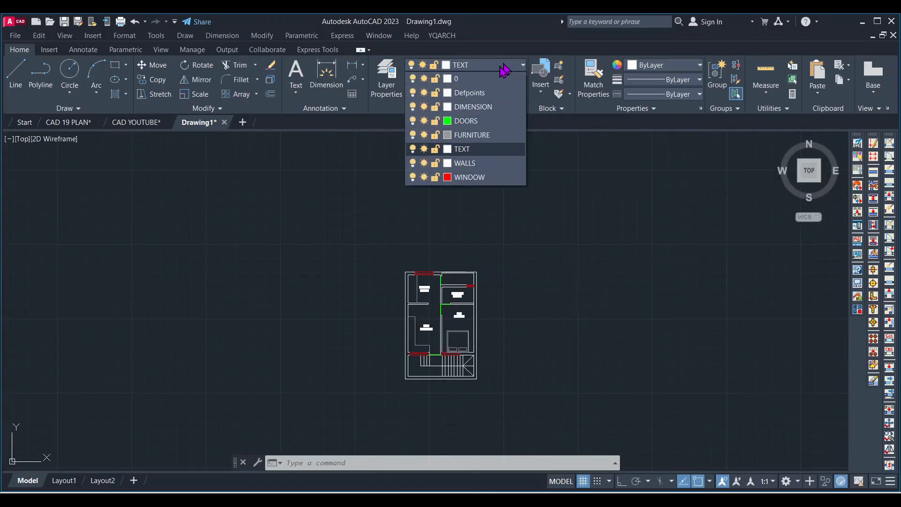
pyautogui.click(474, 108)
pyautogui.scroll(5, 444, 307)
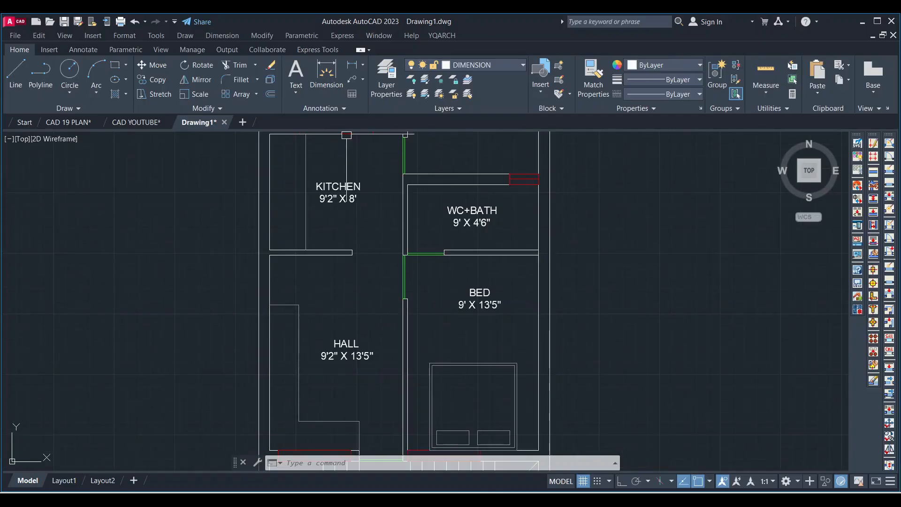
# Step: Add a vertical linear dimension between the inner wall faces of the narrow space above the WC+BATH
pyautogui.scroll(-2, 357, 212)
pyautogui.scroll(2, 456, 142)
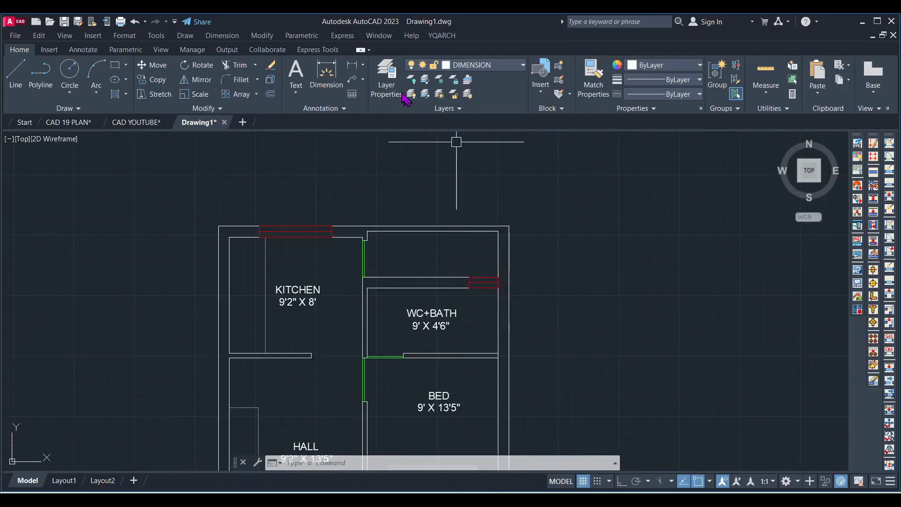
pyautogui.click(354, 67)
pyautogui.scroll(3, 474, 221)
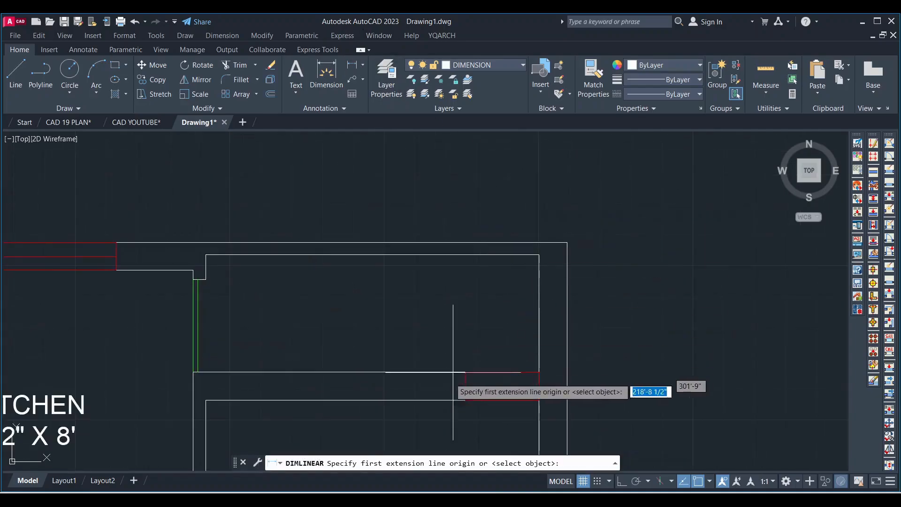
pyautogui.click(438, 371)
pyautogui.click(438, 254)
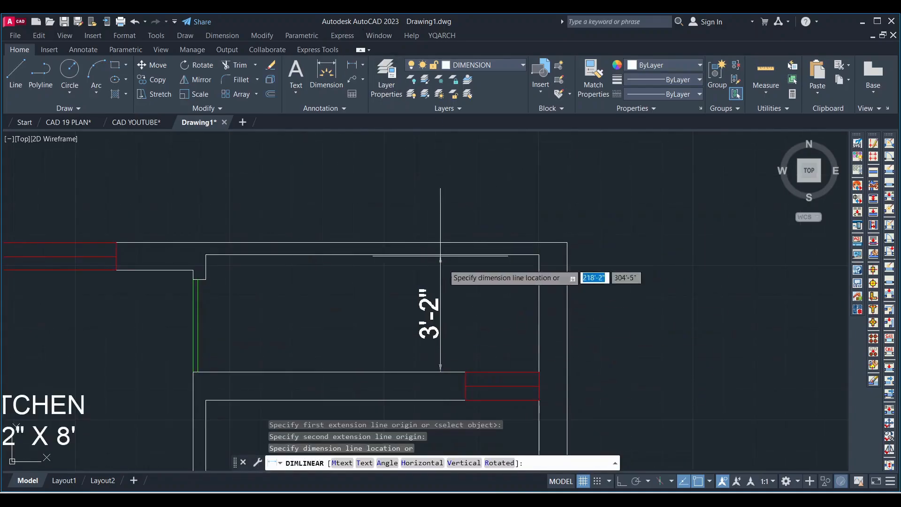
pyautogui.click(424, 314)
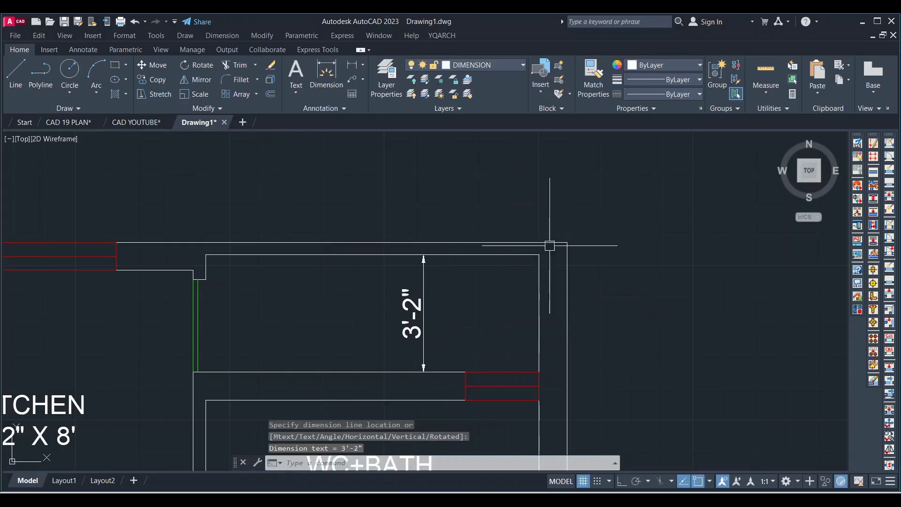
# Step: Add a horizontal linear dimension above the plan across the full outer width of the house
pyautogui.press('space')
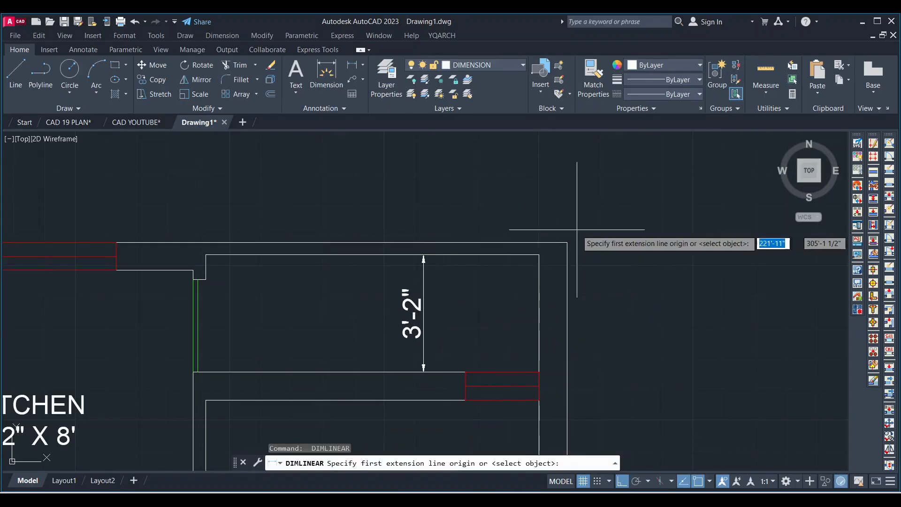
pyautogui.click(568, 242)
pyautogui.scroll(-4, 581, 242)
pyautogui.scroll(4, 463, 252)
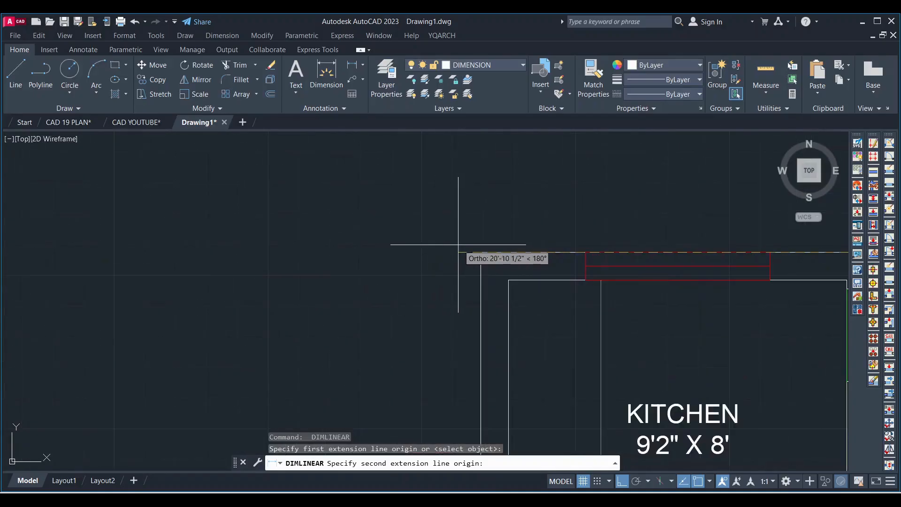
pyautogui.click(481, 252)
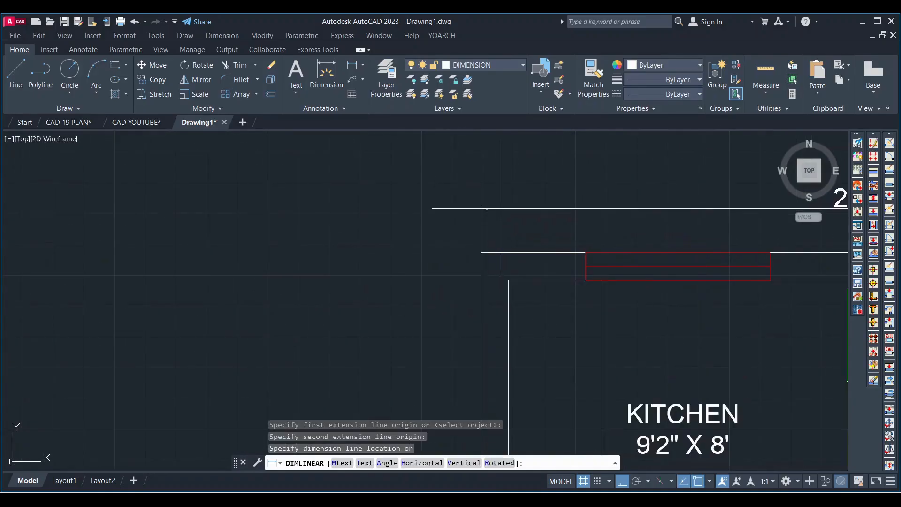
pyautogui.click(488, 210)
pyautogui.scroll(-2, 382, 202)
pyautogui.scroll(-3, 388, 218)
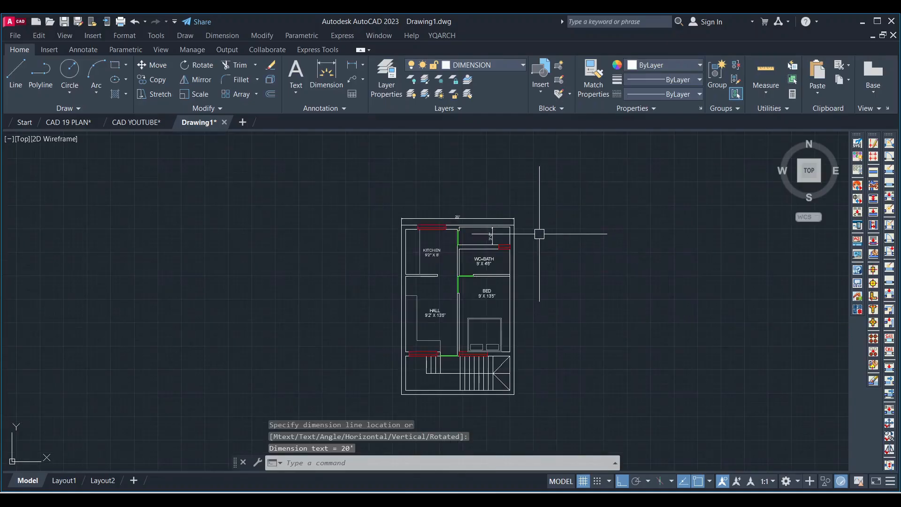
# Step: Add a vertical linear dimension along the right exterior wall for the full outer length of the house
pyautogui.scroll(4, 539, 234)
pyautogui.press('Return')
pyautogui.click(482, 202)
pyautogui.scroll(-4, 482, 205)
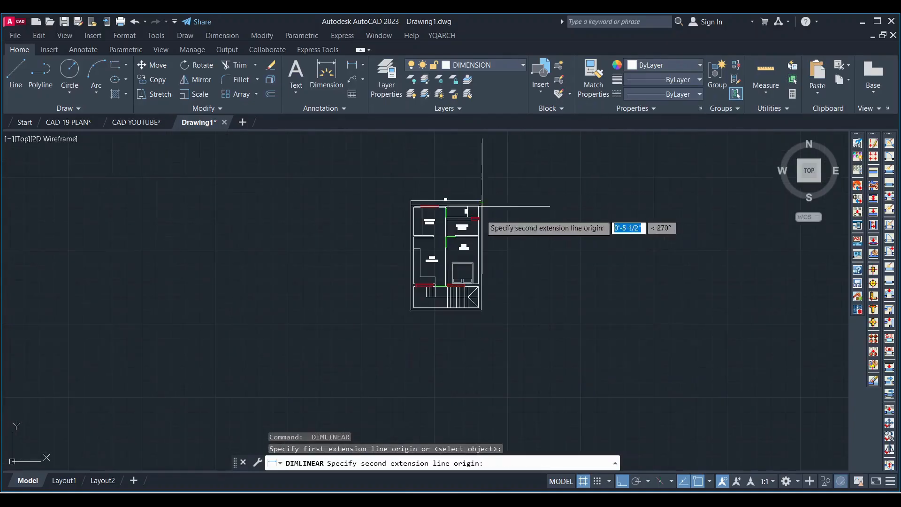
pyautogui.scroll(4, 483, 301)
pyautogui.click(489, 299)
pyautogui.click(508, 282)
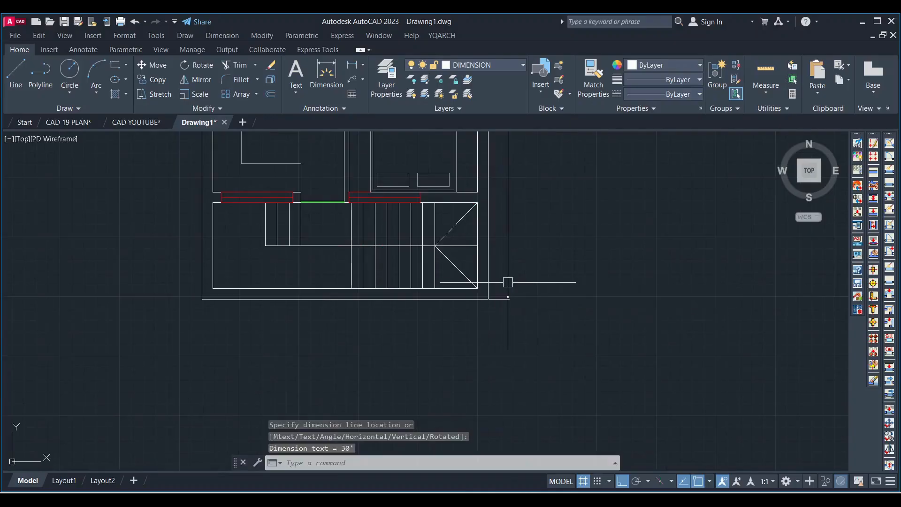
# Step: Add a vertical linear dimension to the upper half of the stair landing, from the wall face to the middle stair line
pyautogui.scroll(-4, 508, 282)
pyautogui.scroll(4, 501, 322)
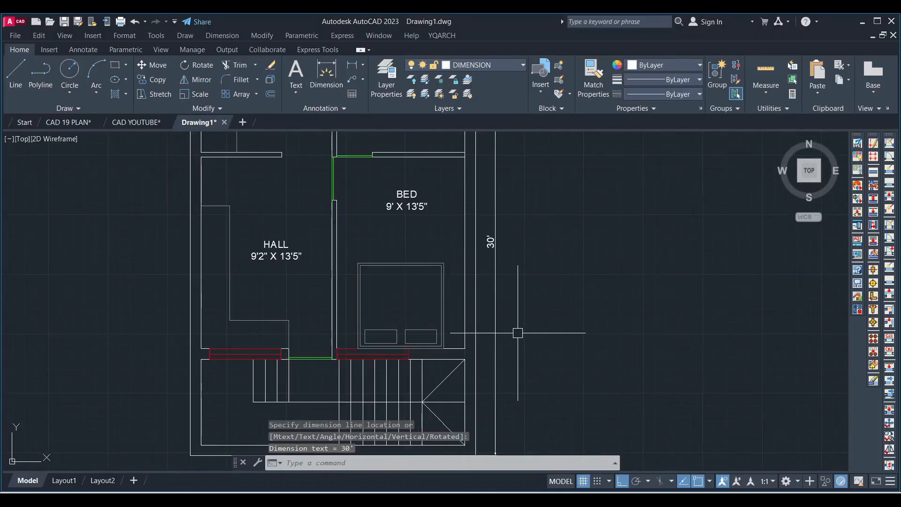
pyautogui.scroll(-2, 517, 333)
pyautogui.scroll(2, 497, 282)
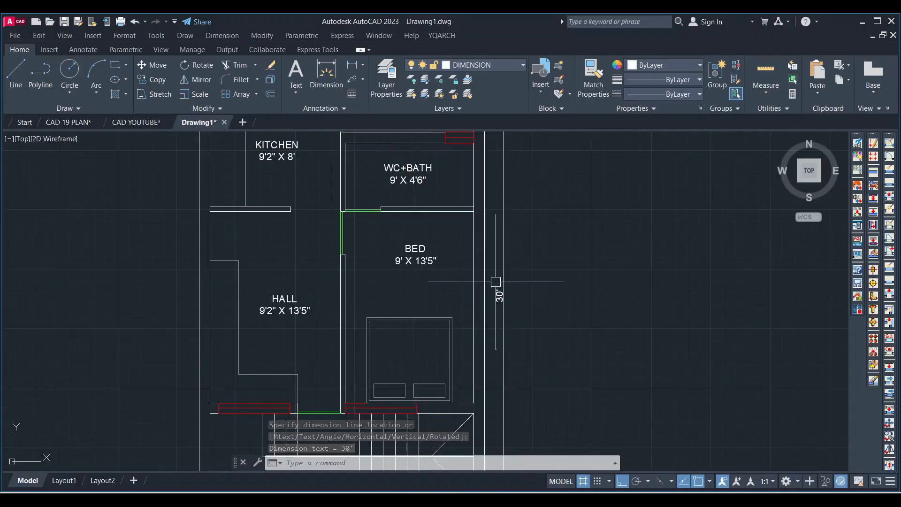
pyautogui.scroll(-2, 528, 295)
pyautogui.scroll(4, 466, 396)
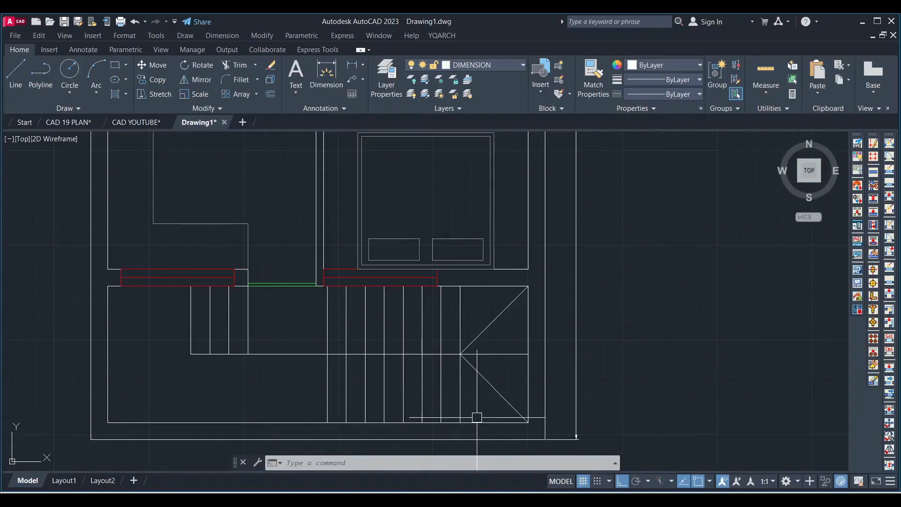
pyautogui.press('Return')
pyautogui.click(499, 287)
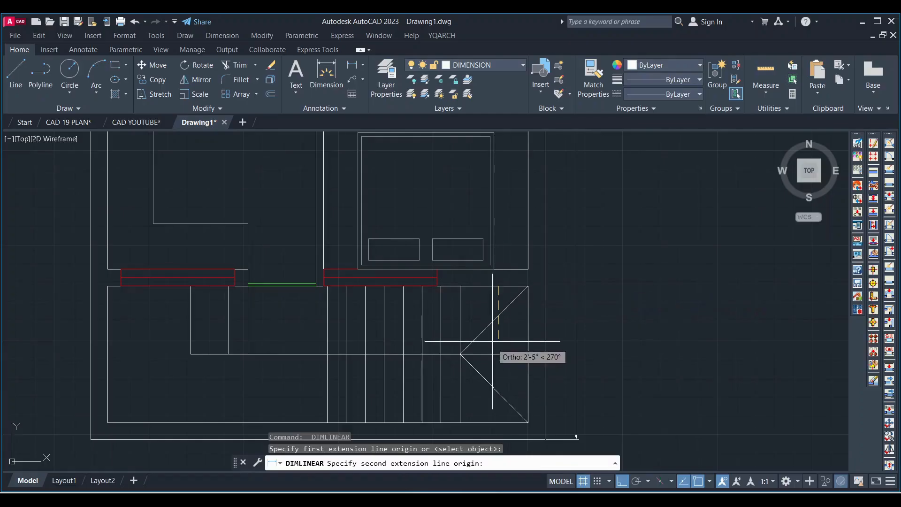
pyautogui.click(499, 354)
pyautogui.scroll(3, 499, 334)
pyautogui.click(499, 335)
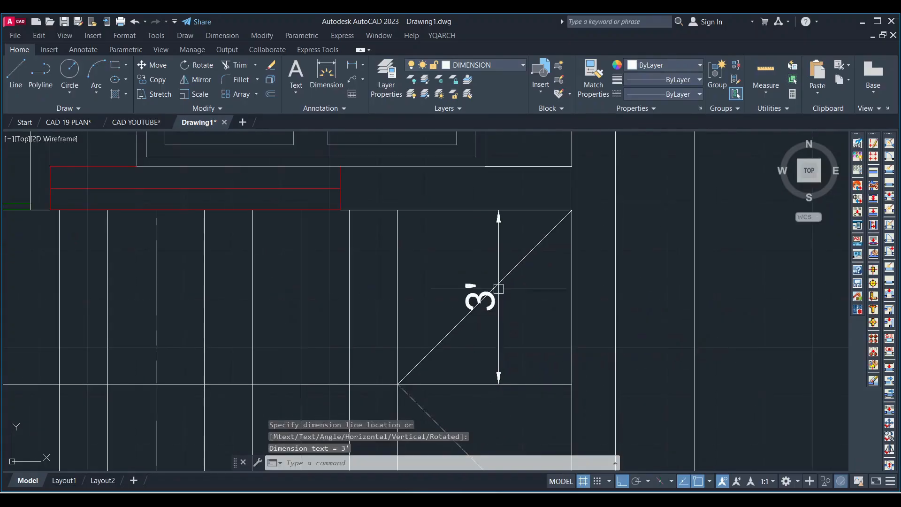
# Step: Add a horizontal linear dimension across the lower half of the stair landing, from the inner wall face to the last riser
pyautogui.scroll(-2, 512, 382)
pyautogui.press('Return')
pyautogui.click(495, 332)
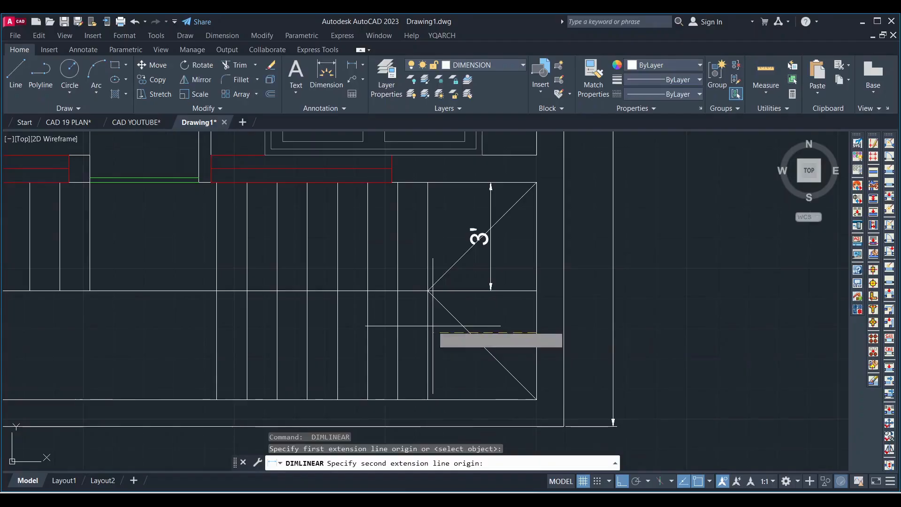
pyautogui.click(434, 345)
pyautogui.click(462, 365)
pyautogui.press('Return')
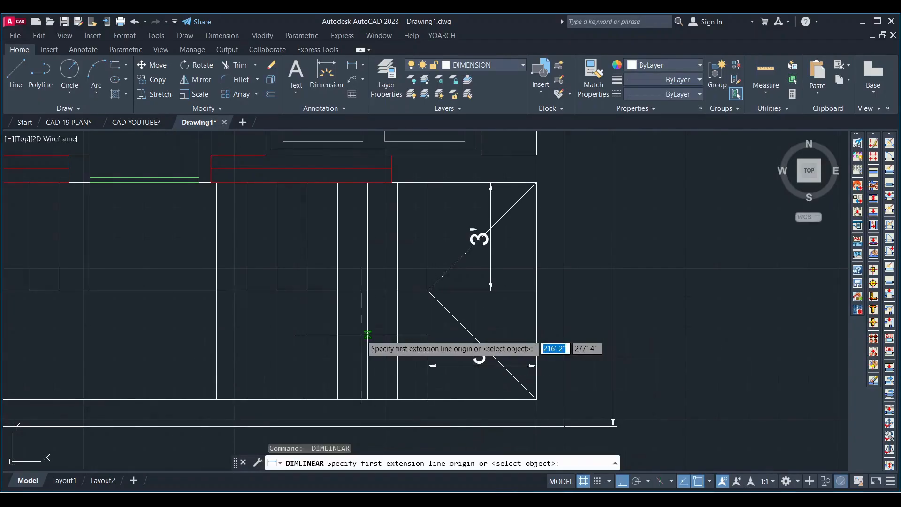
pyautogui.click(363, 336)
pyautogui.press('Return')
pyautogui.press('Return')
# Step: Add a horizontal linear dimension between two adjacent riser lines of the lower stair flight to show the tread width
pyautogui.press('Return')
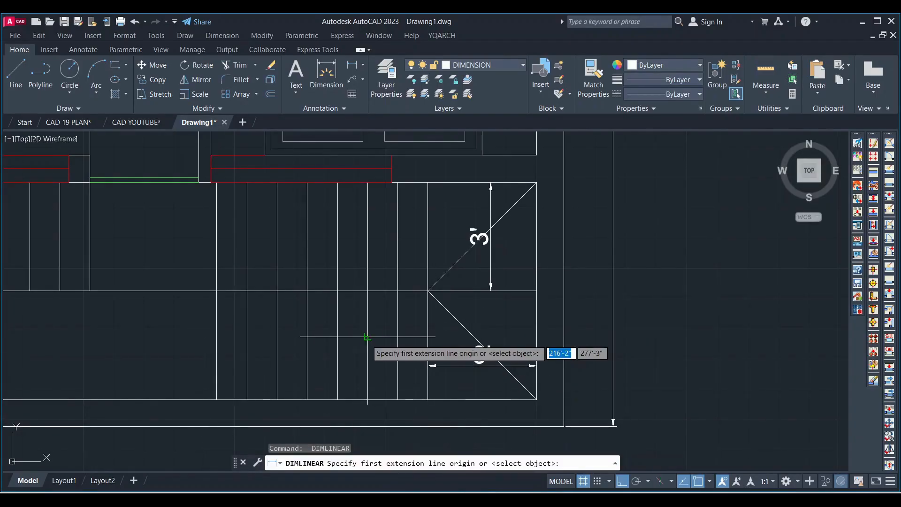
pyautogui.click(368, 336)
pyautogui.click(338, 336)
pyautogui.click(330, 339)
# Step: Add a horizontal linear dimension across the open space in front of the hall door, between the two sets of stair risers
pyautogui.scroll(-1, 454, 336)
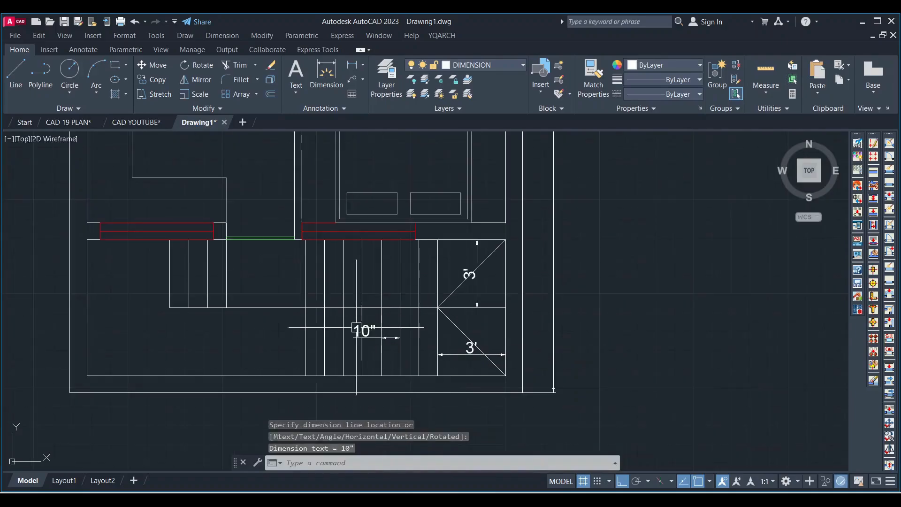
pyautogui.scroll(1, 282, 288)
pyautogui.press('Return')
pyautogui.click(327, 281)
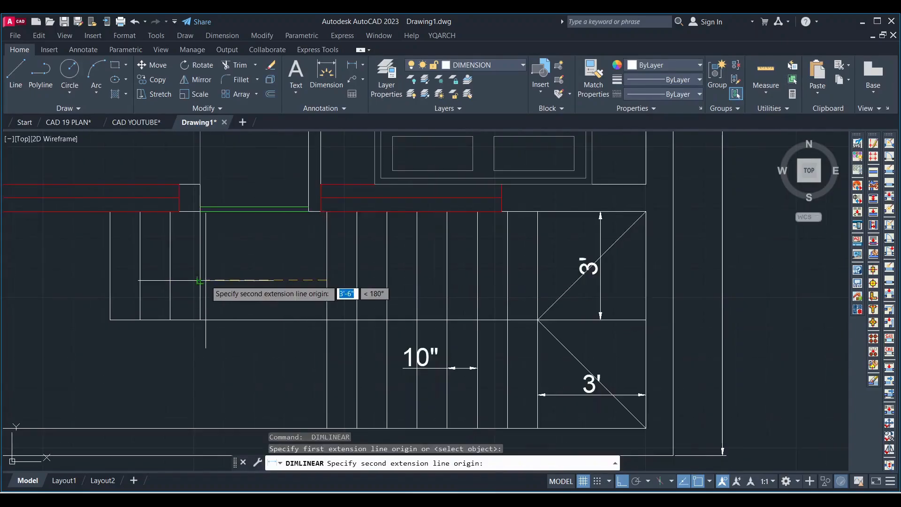
pyautogui.click(200, 283)
pyautogui.click(239, 287)
# Step: Add a vertical linear dimension between the inner wall faces at the left end of the staircase area
pyautogui.scroll(-1, 259, 292)
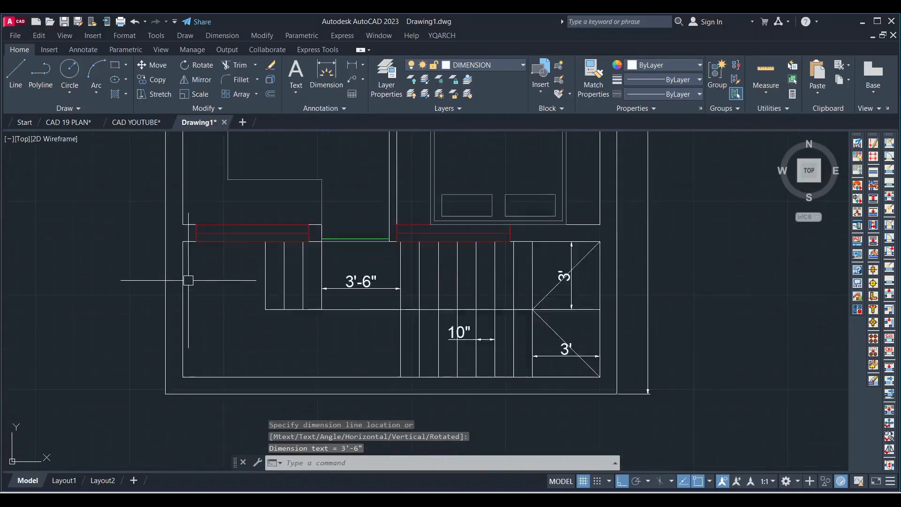
pyautogui.scroll(1, 203, 262)
pyautogui.press('Return')
pyautogui.click(251, 219)
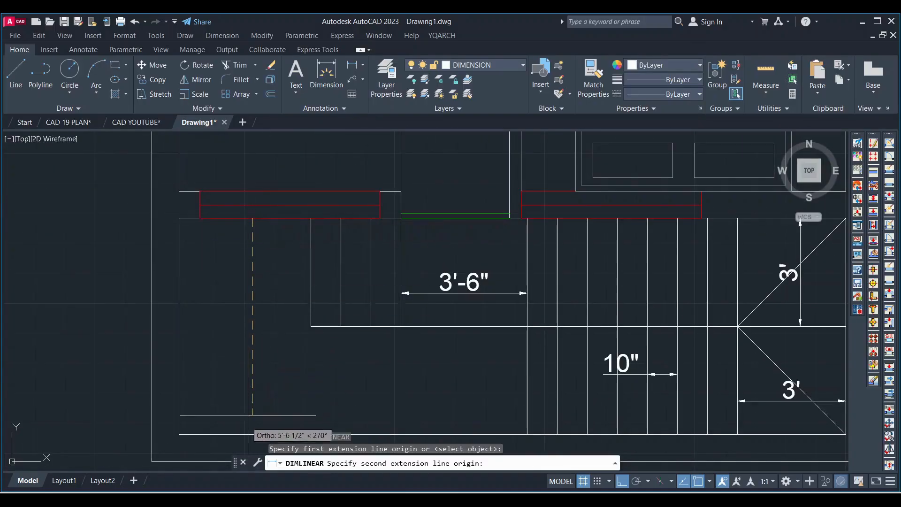
pyautogui.click(249, 434)
pyautogui.click(249, 356)
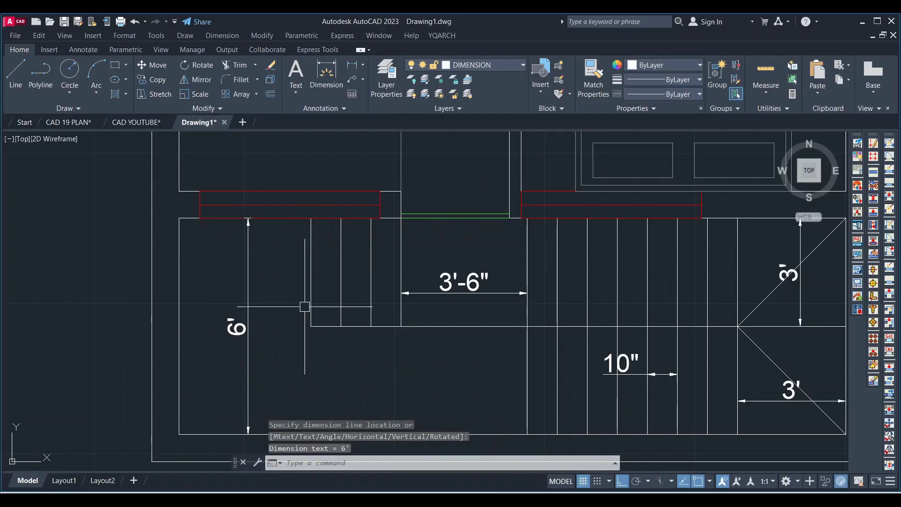
# Step: Review the dimensioned floor plan and check the remaining drawing stages in the CAD YOUTUBE checklist drawing
pyautogui.scroll(-2, 301, 306)
pyautogui.scroll(-4, 430, 360)
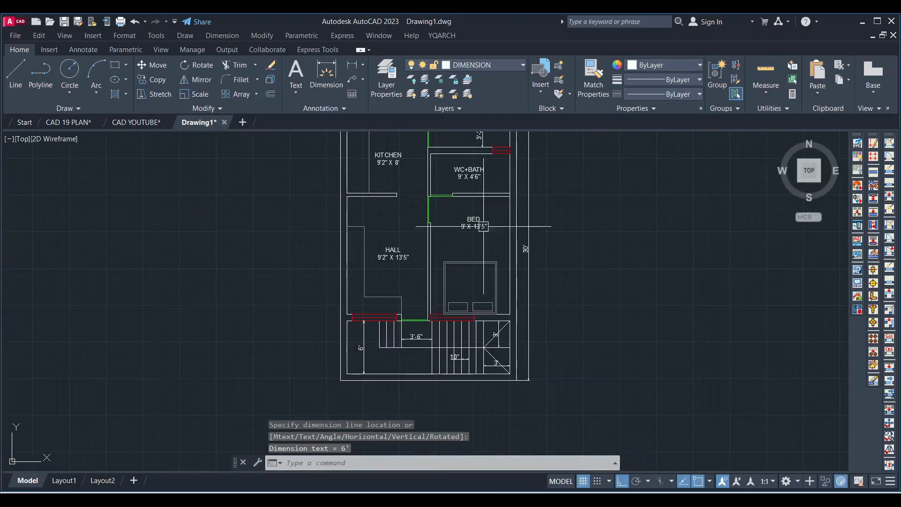
pyautogui.scroll(4, 496, 363)
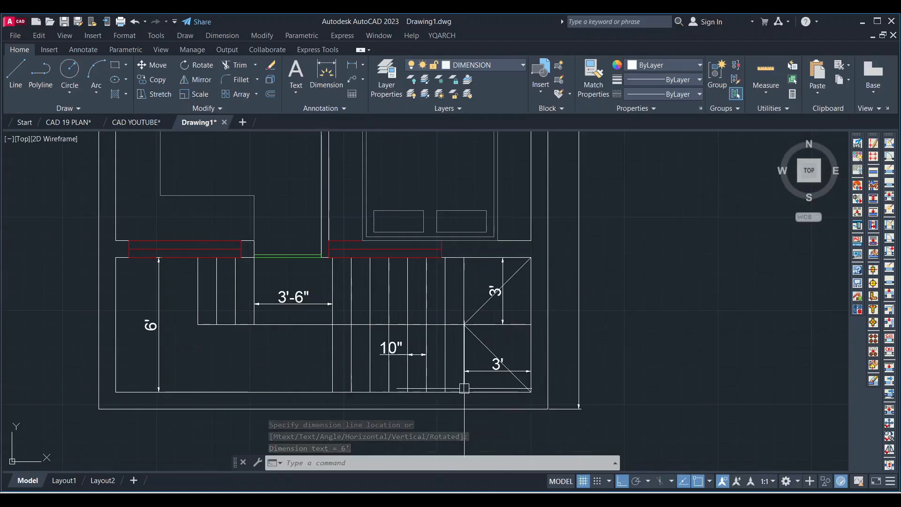
pyautogui.scroll(-4, 458, 422)
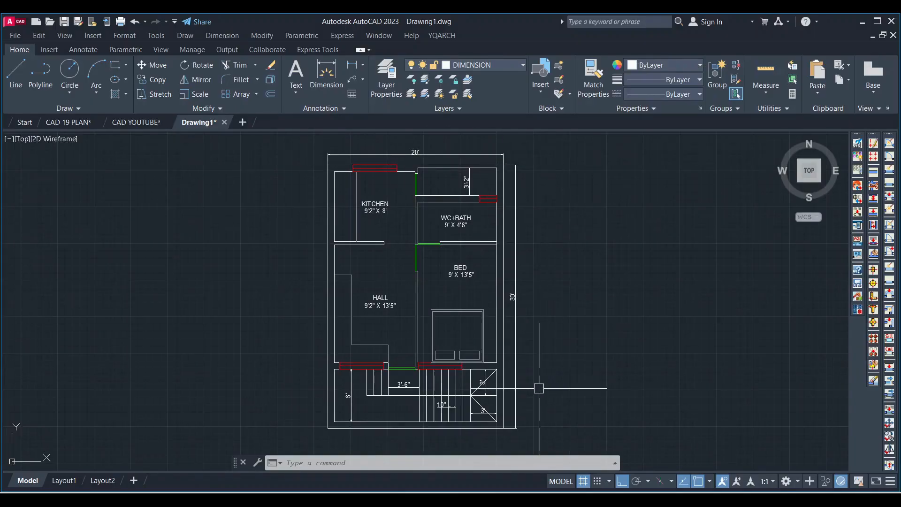
pyautogui.click(147, 128)
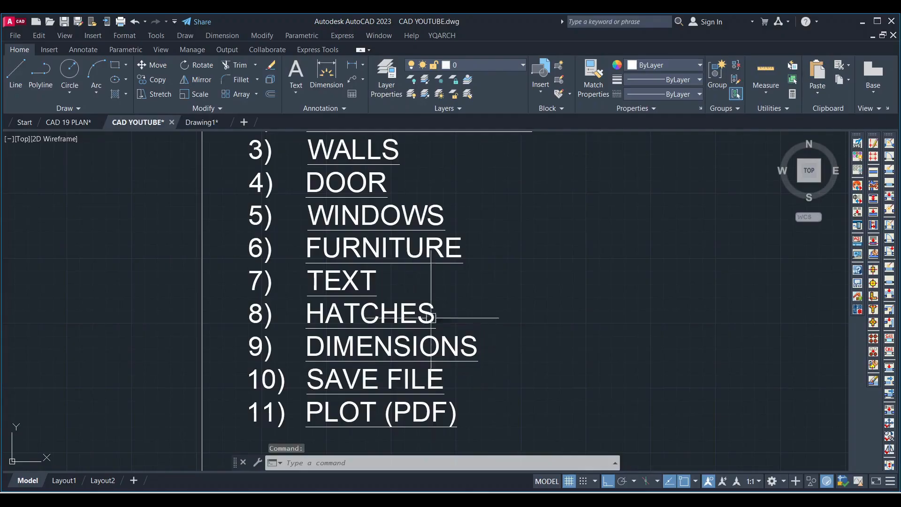
# Step: Switch to the CAD 19 PLAN drawing and examine the wall hatching around the WC+BATH and kitchen
pyautogui.click(77, 122)
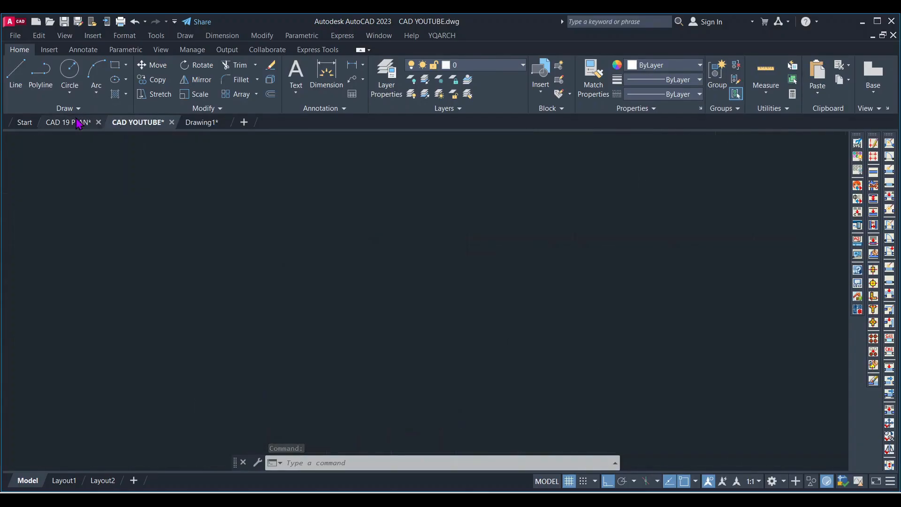
pyautogui.scroll(8, 432, 238)
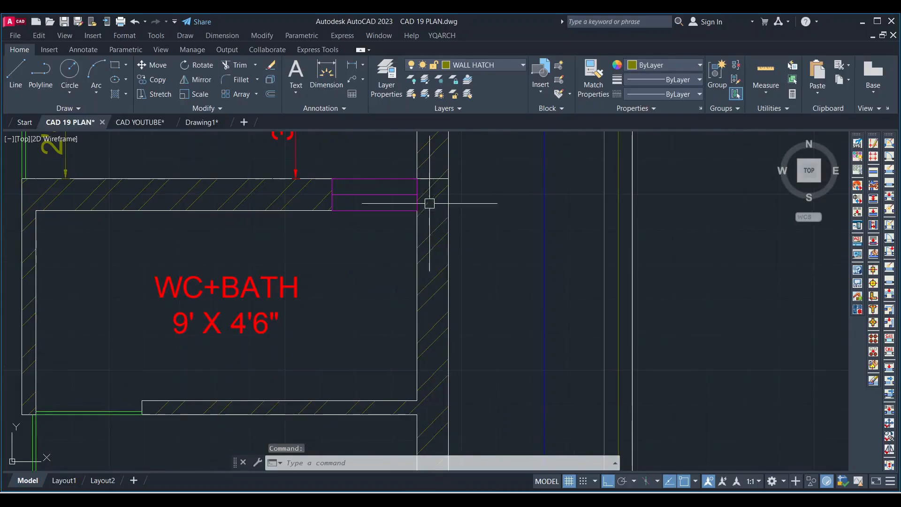
pyautogui.scroll(-2, 448, 280)
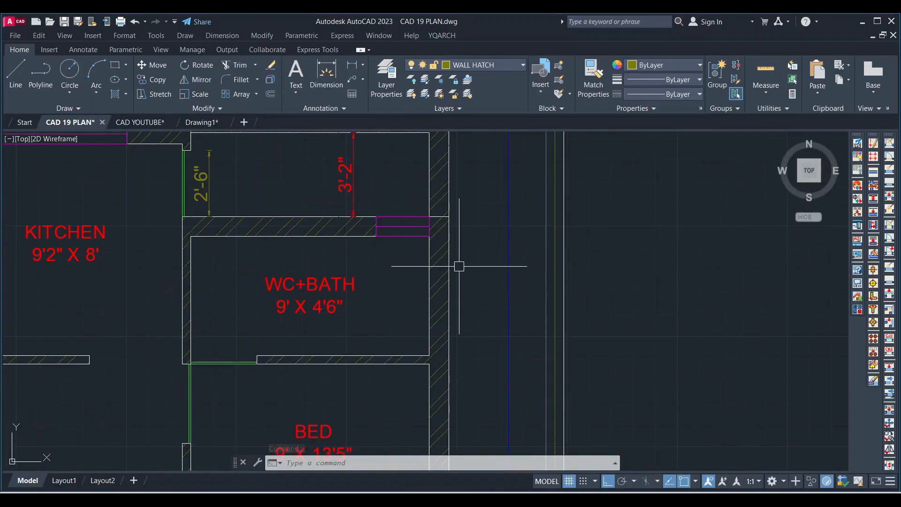
pyautogui.scroll(-2, 463, 265)
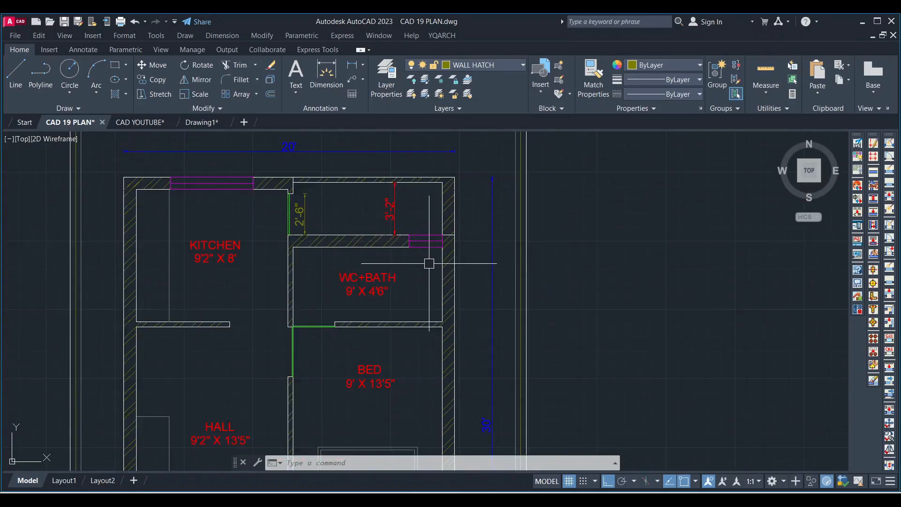
pyautogui.scroll(2, 429, 265)
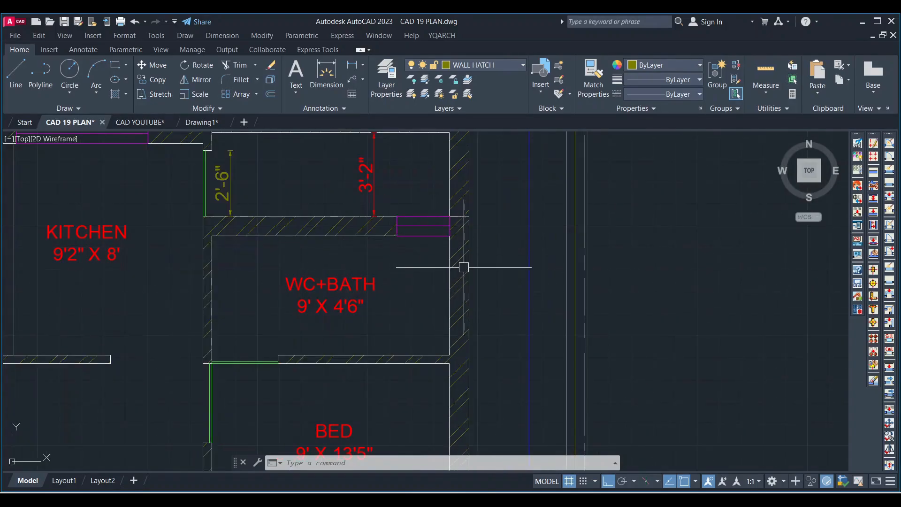
pyautogui.scroll(-2, 479, 255)
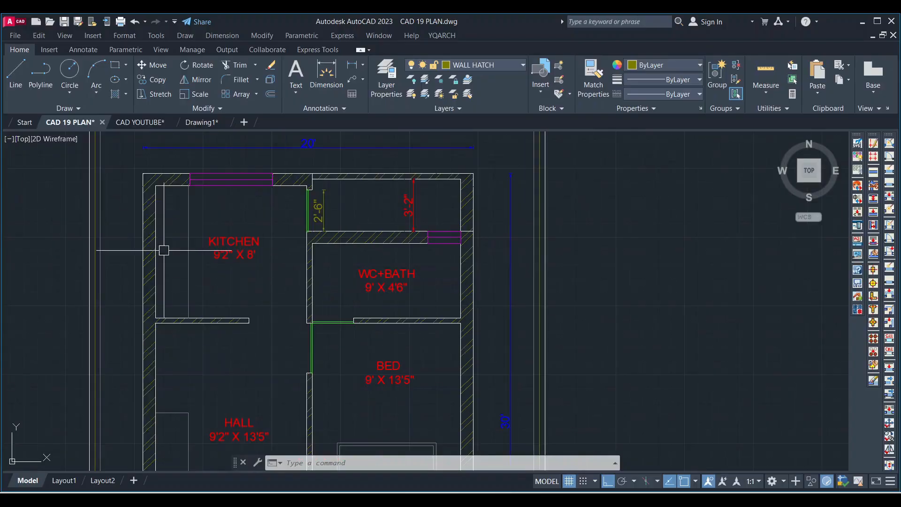
# Step: Return to Drawing1 and inspect the wall junction between the bedroom's lower right corner and the staircase
pyautogui.click(195, 123)
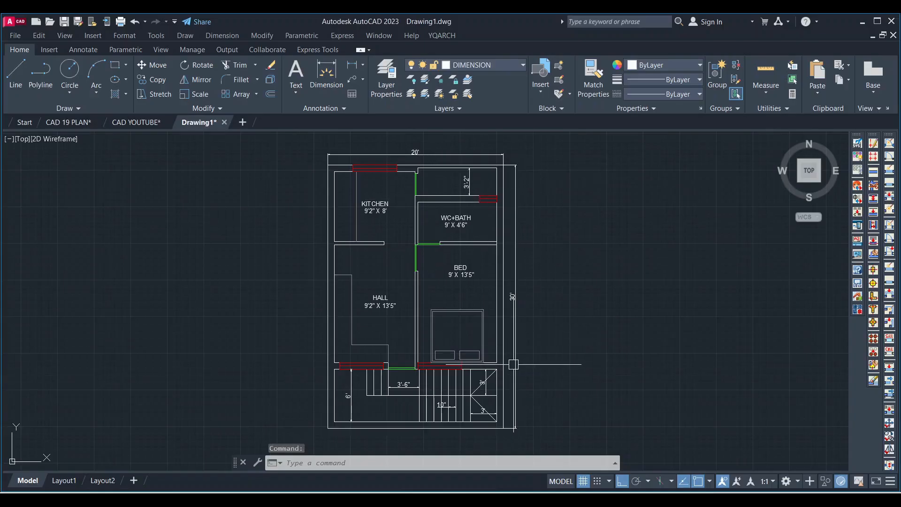
pyautogui.scroll(2, 500, 442)
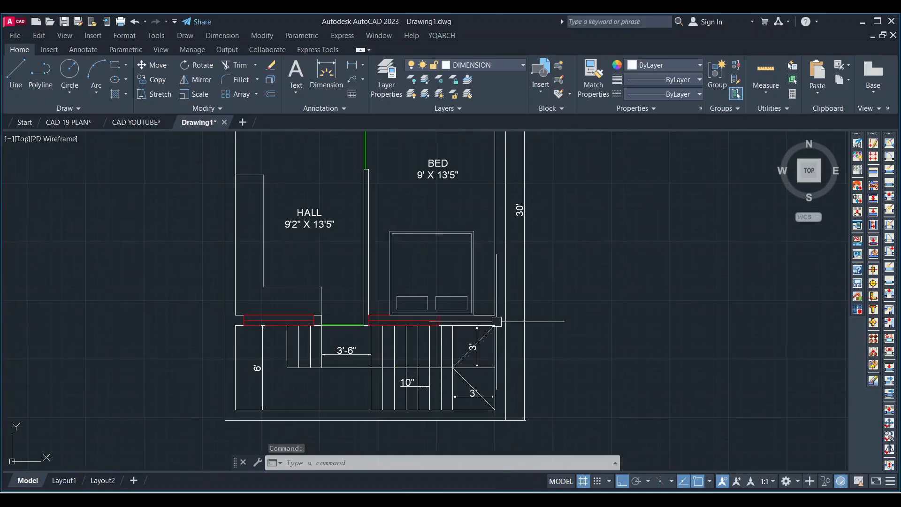
pyautogui.scroll(4, 497, 322)
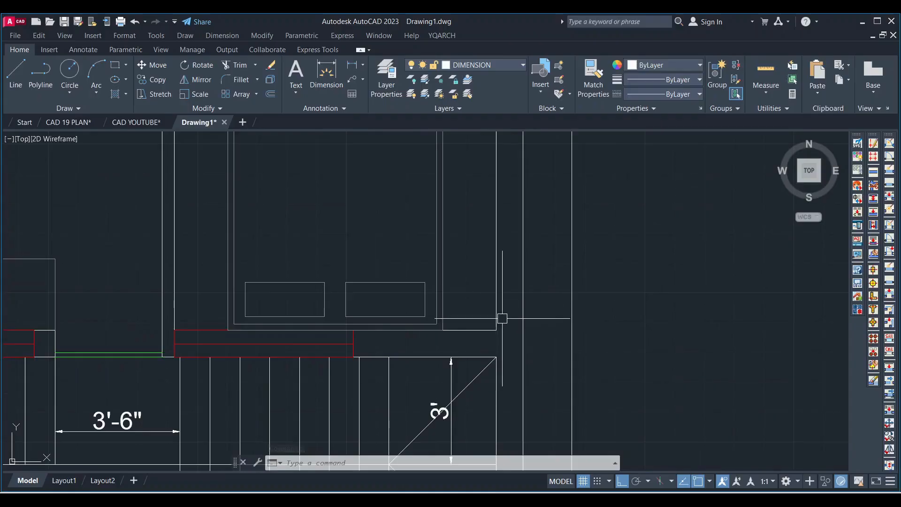
pyautogui.scroll(4, 502, 318)
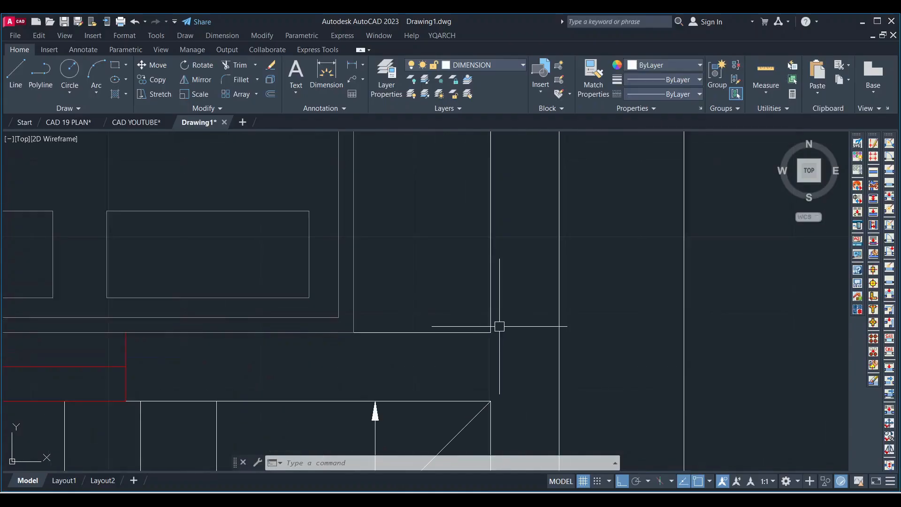
pyautogui.scroll(-2, 496, 333)
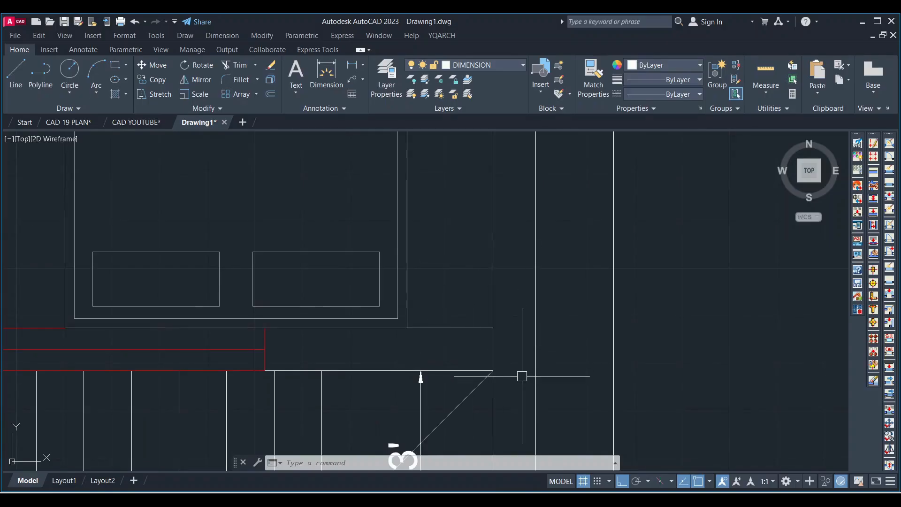
pyautogui.scroll(-2, 502, 340)
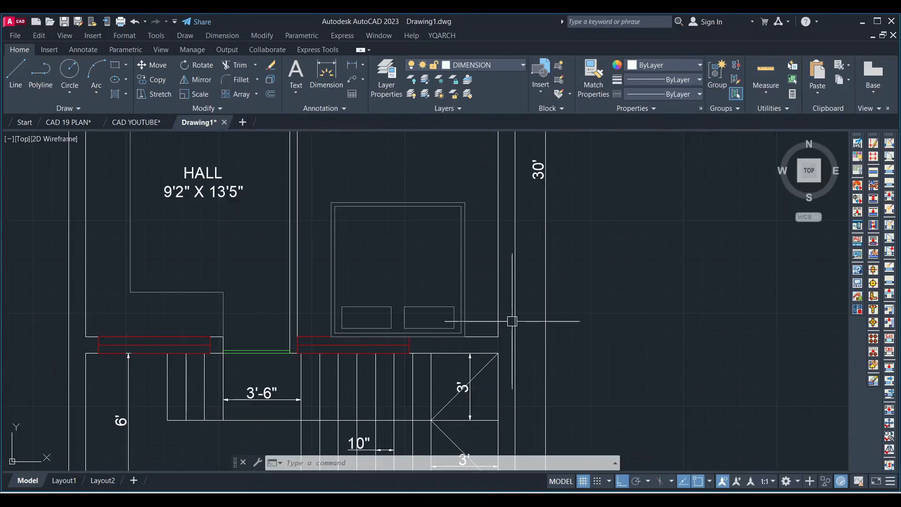
# Step: Examine the staircase area and the outer wall below it for the position of the entrance
pyautogui.scroll(-2, 502, 315)
pyautogui.scroll(2, 504, 333)
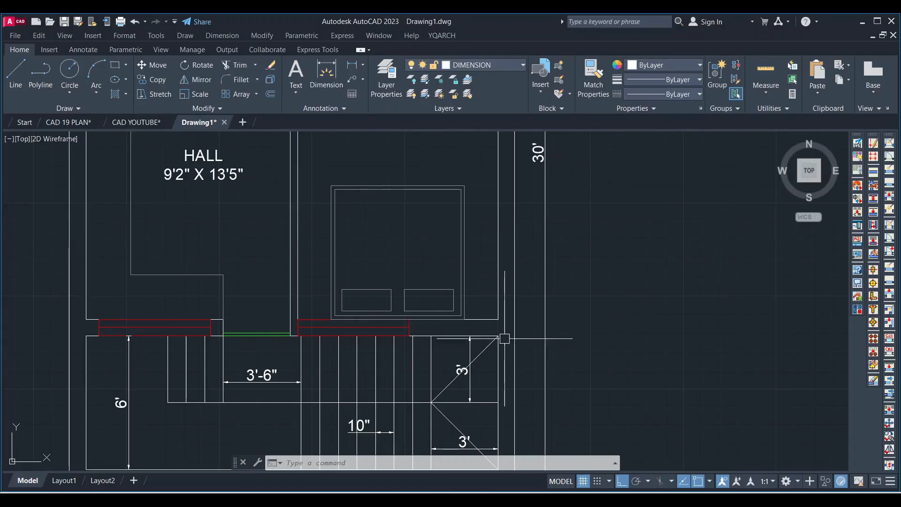
pyautogui.scroll(-2, 505, 338)
pyautogui.scroll(2, 493, 326)
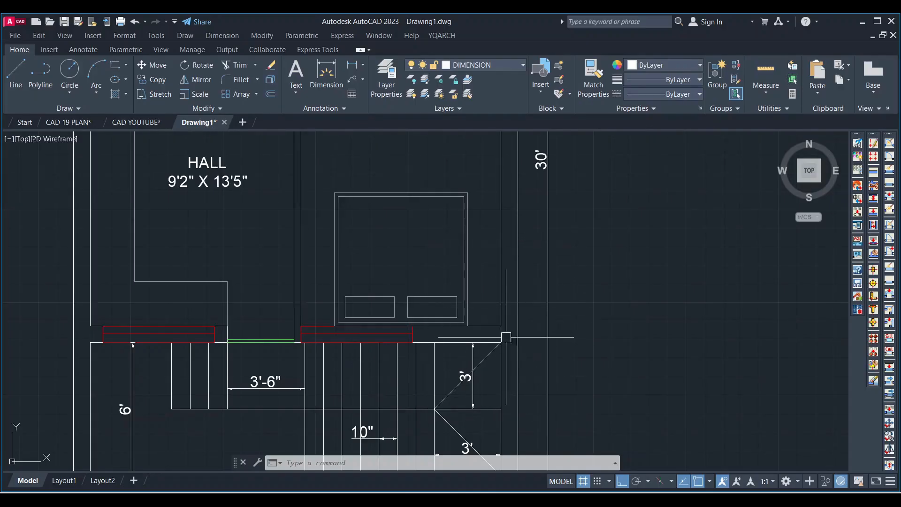
pyautogui.scroll(-4, 489, 338)
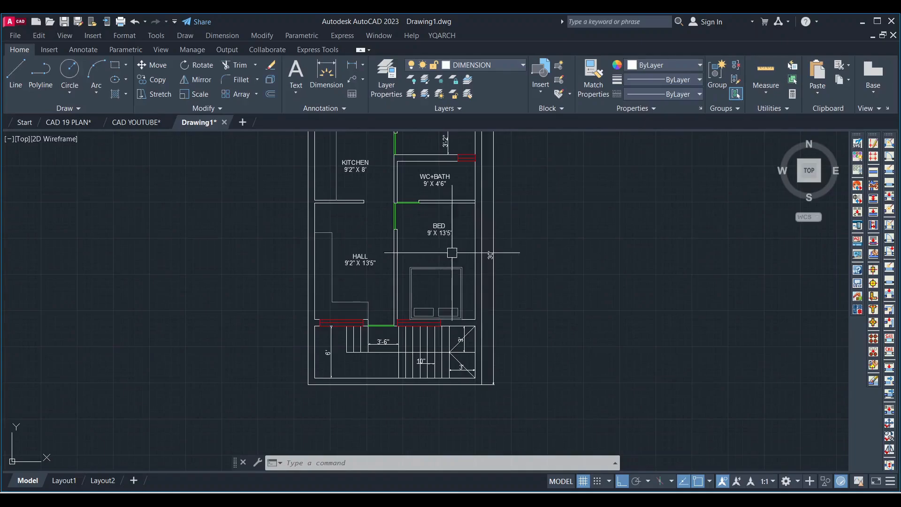
pyautogui.scroll(4, 472, 371)
pyautogui.scroll(-2, 581, 326)
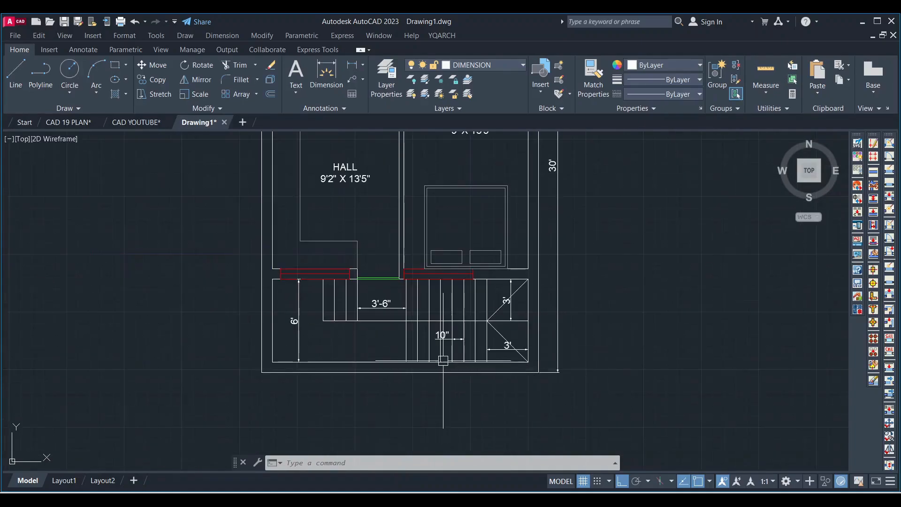
pyautogui.scroll(-1, 441, 398)
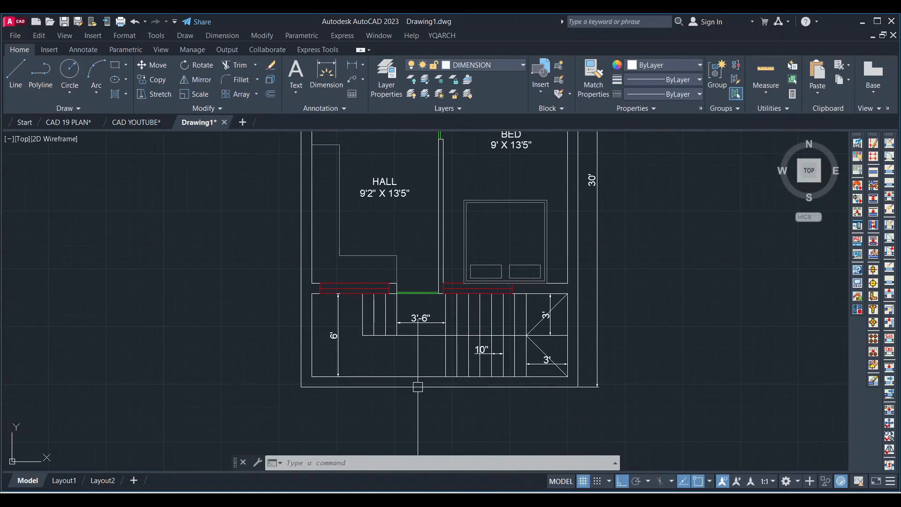
pyautogui.scroll(6, 408, 368)
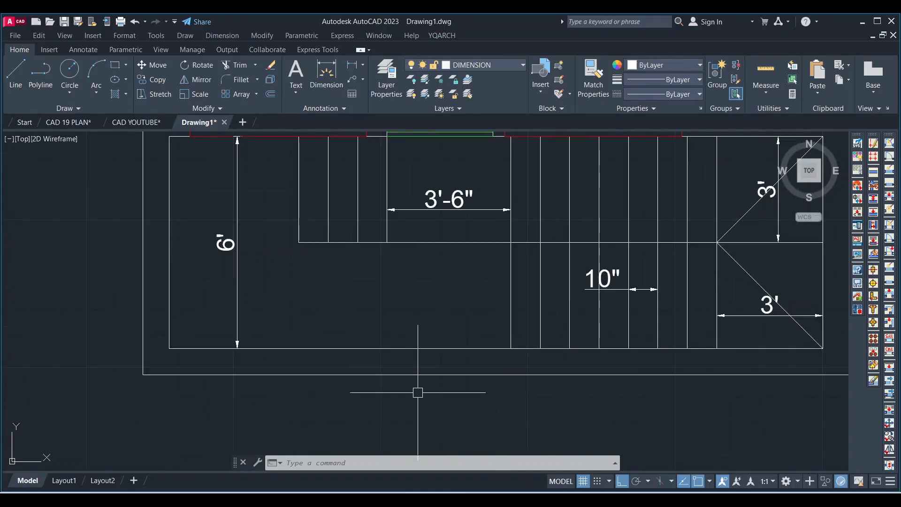
pyautogui.scroll(-4, 406, 307)
pyautogui.moveTo(415, 295); pyautogui.dragTo(376, 347, button='middle')
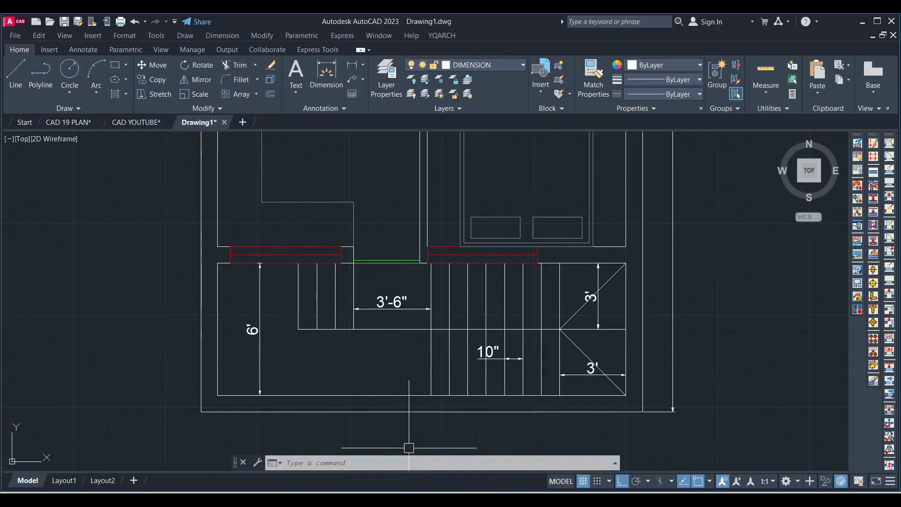
# Step: Draw a vertical line from the right end of the hall door down to the outer face of the front wall
pyautogui.scroll(2, 404, 425)
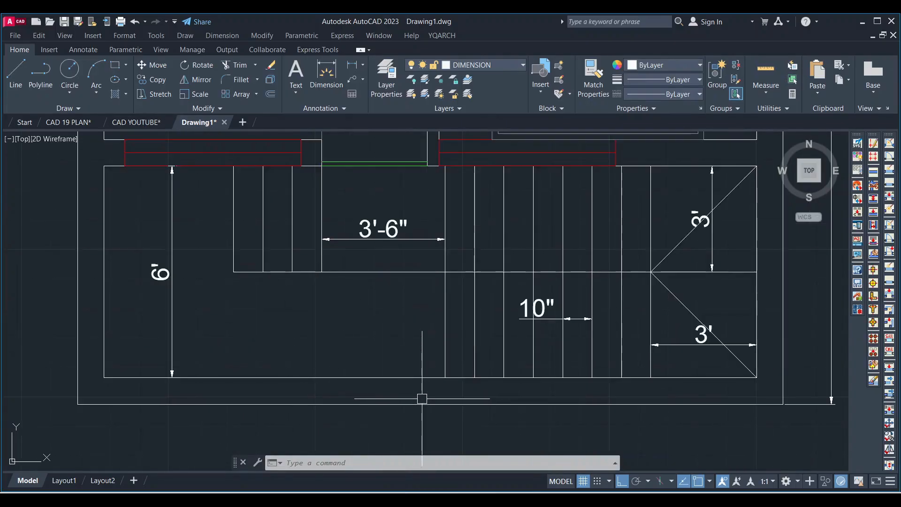
pyautogui.press('Return')
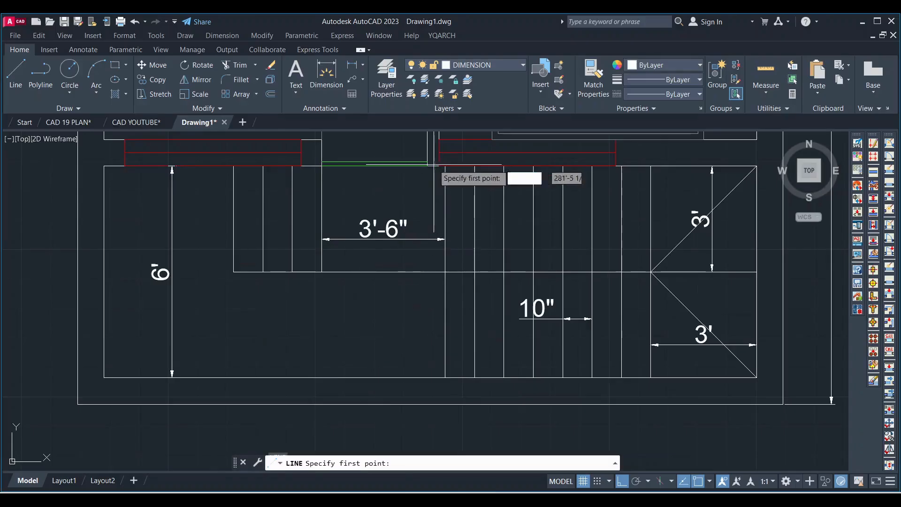
pyautogui.click(428, 166)
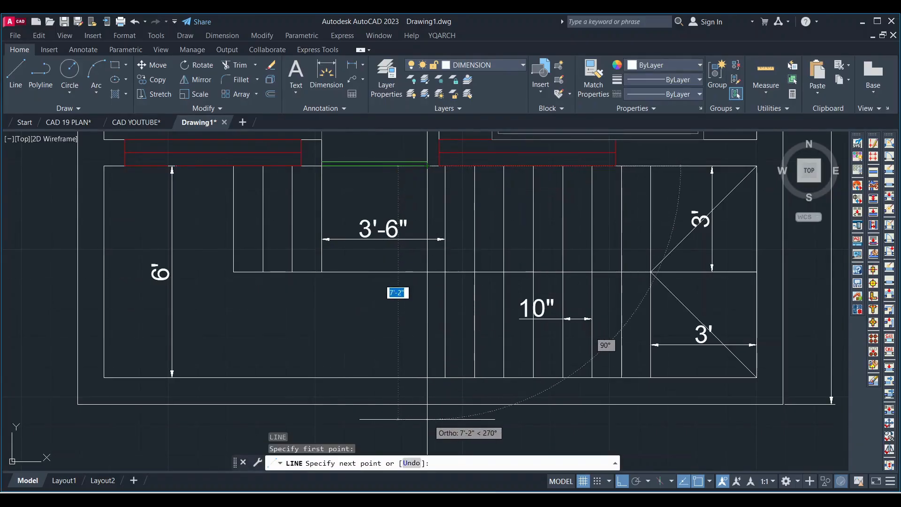
pyautogui.scroll(2, 431, 419)
pyautogui.press('Escape')
# Step: Offset the new vertical line 4' to the left to mark the other side of the entrance opening
pyautogui.write('o')
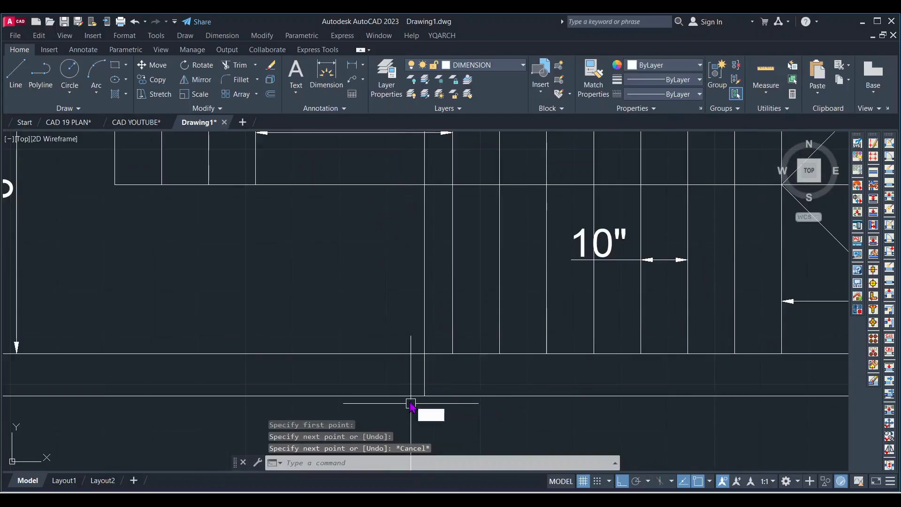
pyautogui.press('Return')
pyautogui.write("4'")
pyautogui.press('Return')
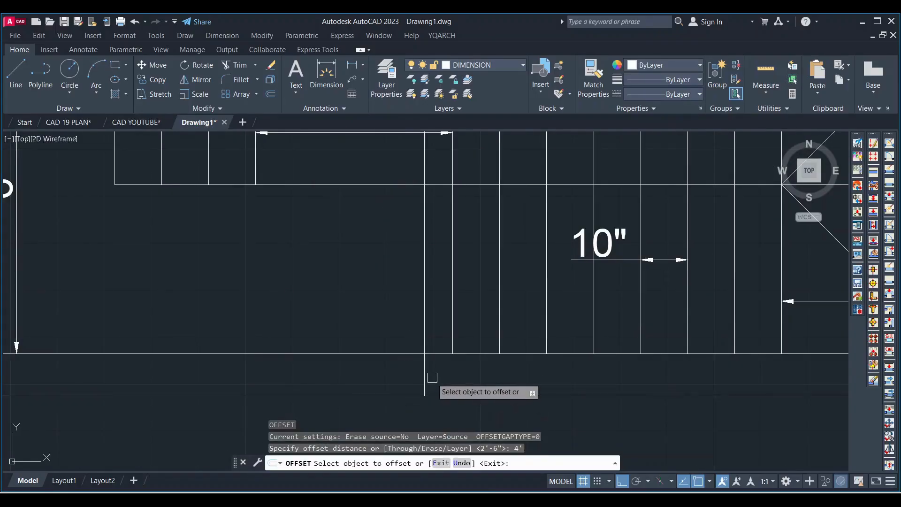
pyautogui.click(424, 378)
pyautogui.click(277, 378)
pyautogui.scroll(-2, 339, 366)
pyautogui.press('Escape')
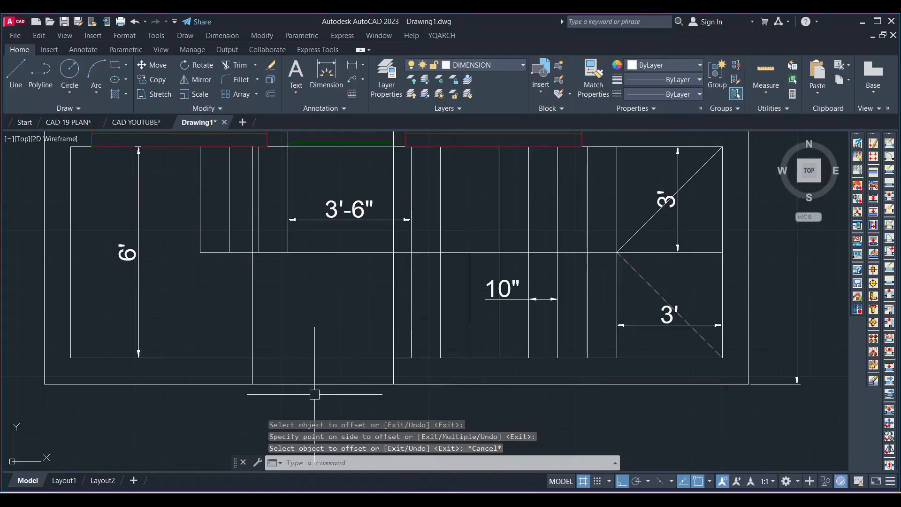
# Step: Trim the front wall lines between the two vertical lines, and trim those lines back to the wall thickness
pyautogui.write('TR')
pyautogui.press('Return')
pyautogui.click(318, 405)
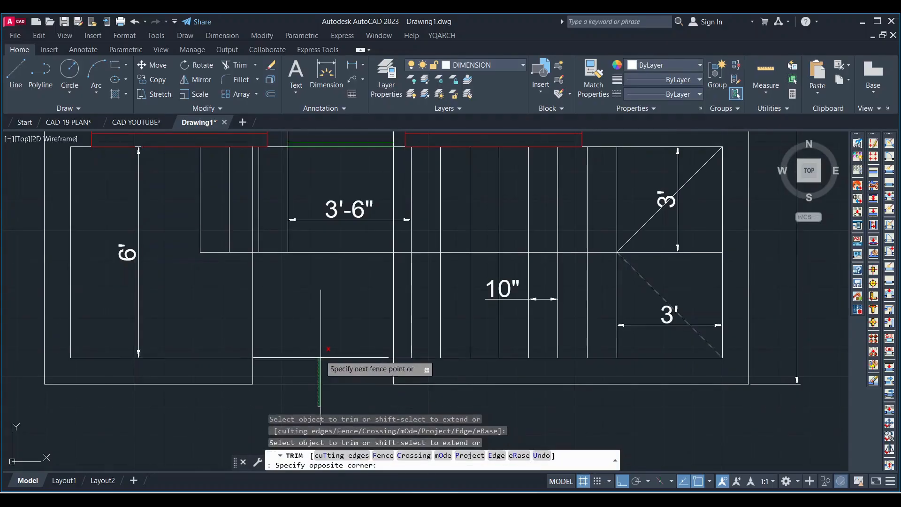
pyautogui.click(320, 345)
pyautogui.click(312, 318)
pyautogui.click(234, 318)
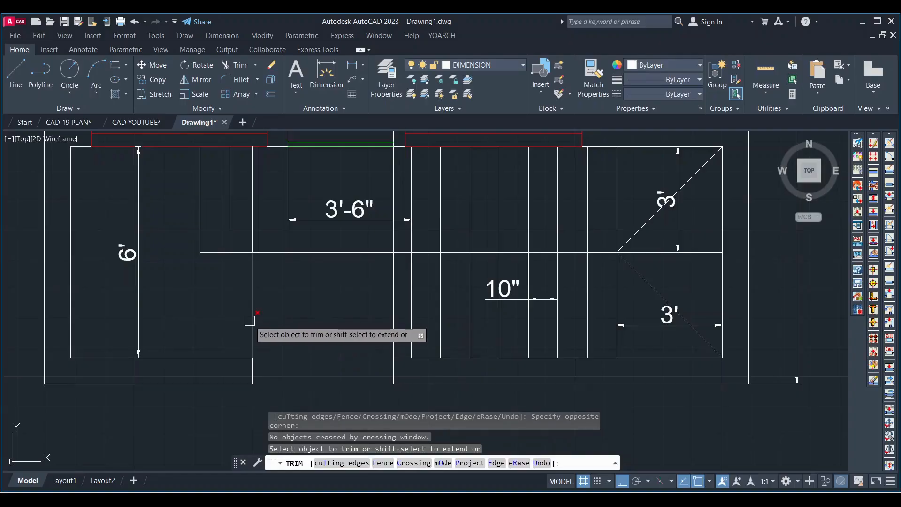
pyautogui.click(251, 316)
pyautogui.press('Escape')
# Step: Erase the leftover guide-line segments in the upper staircase area, undoing the mistaken removal of a stair tread
pyautogui.click(393, 199)
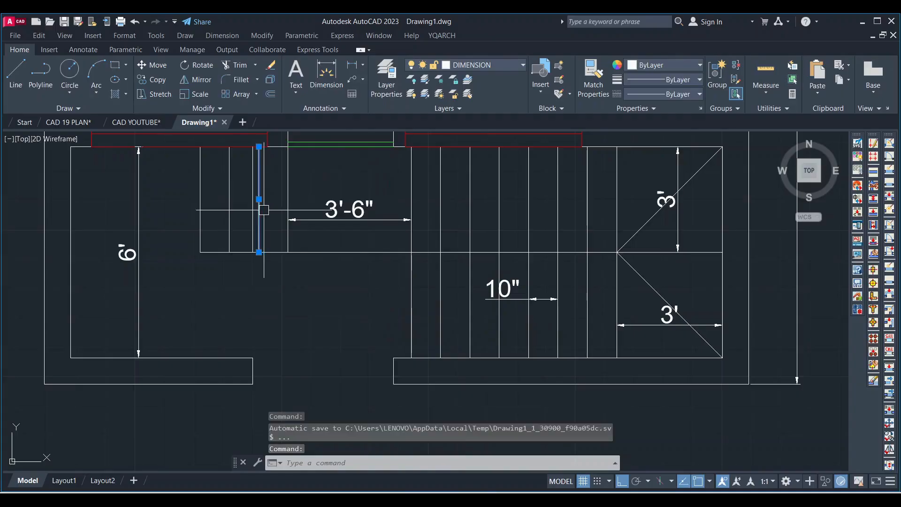
pyautogui.press('Delete')
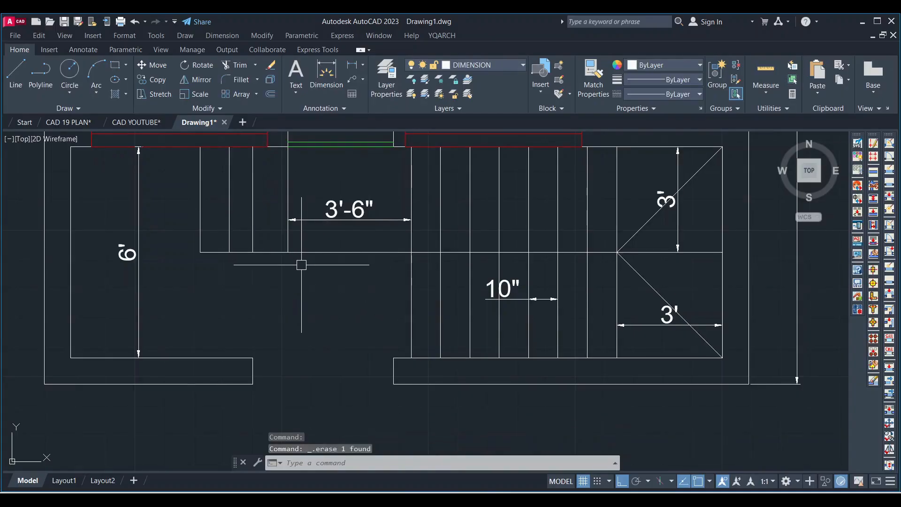
pyautogui.hotkey('ctrl', 'z')
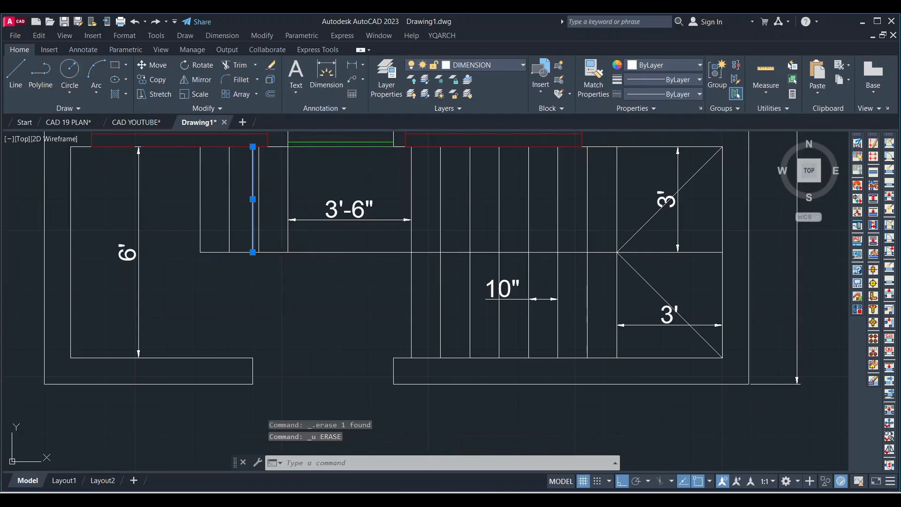
pyautogui.press('Delete')
# Step: Draw a line across the entrance opening along the outer face of the front wall
pyautogui.scroll(-2, 326, 215)
pyautogui.scroll(2, 328, 332)
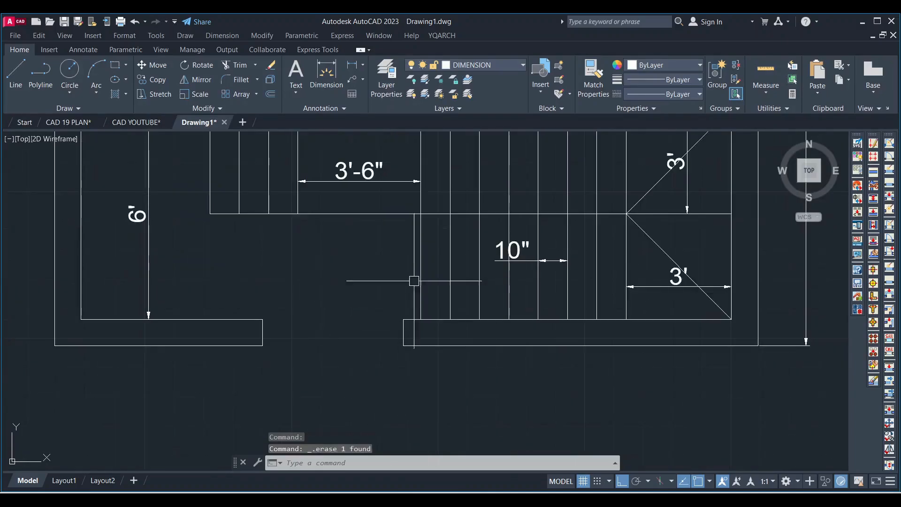
pyautogui.press('Return')
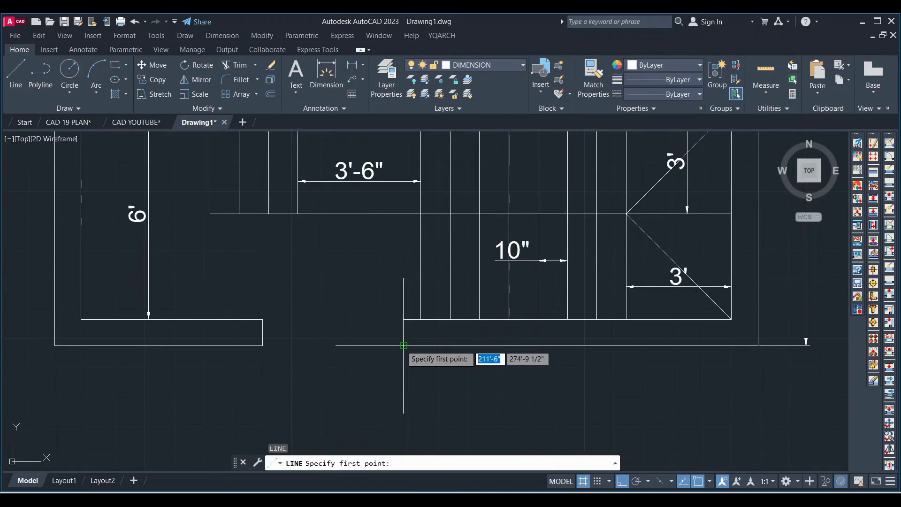
pyautogui.click(403, 345)
pyautogui.click(264, 345)
pyautogui.press('Escape')
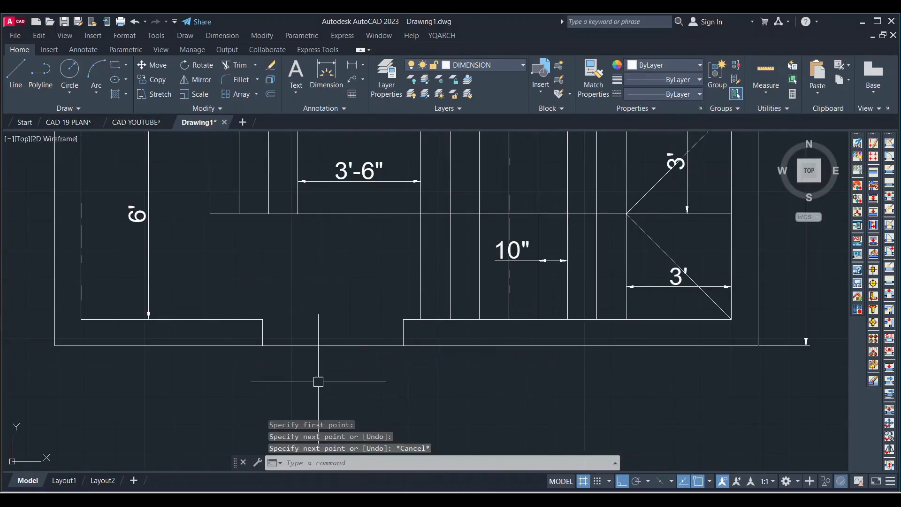
# Step: Offset the line across the entrance opening 1.5" inward to form the door
pyautogui.write('o')
pyautogui.press('Return')
pyautogui.write('1.5')
pyautogui.press('Return')
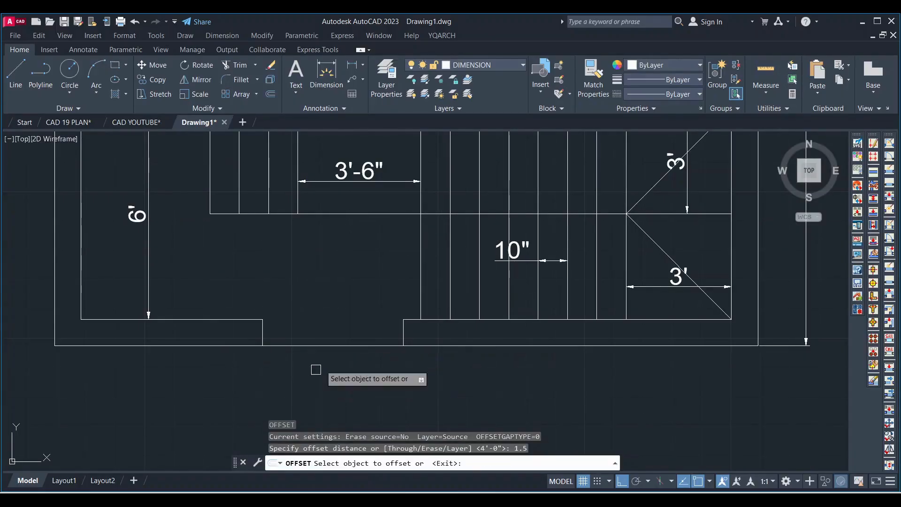
pyautogui.click(336, 345)
pyautogui.click(339, 288)
pyautogui.press('Escape')
# Step: Move the two entrance door lines to the DOORS layer
pyautogui.click(351, 368)
pyautogui.click(332, 308)
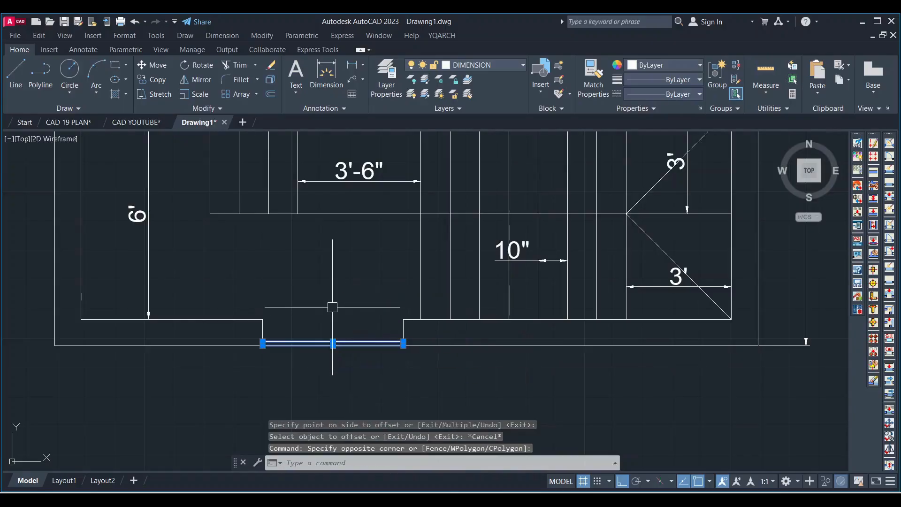
pyautogui.click(487, 69)
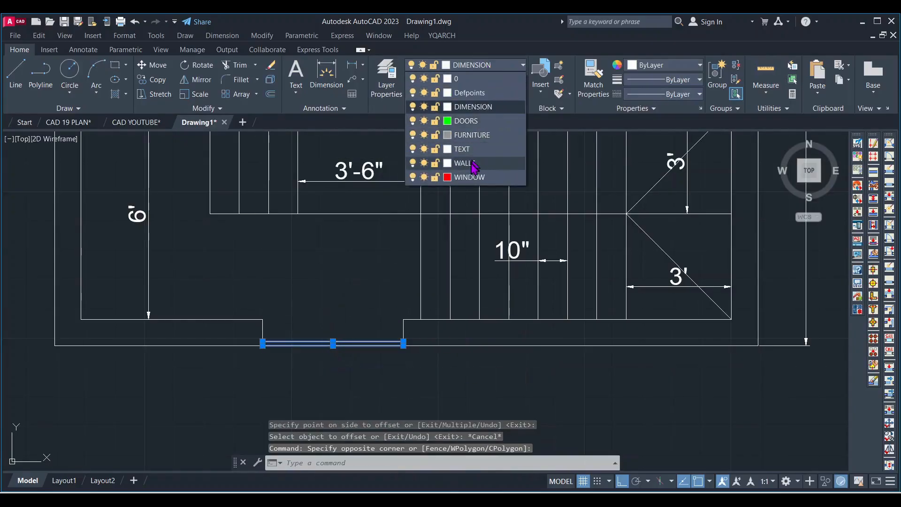
pyautogui.click(460, 122)
pyautogui.press('Escape')
pyautogui.scroll(-2, 490, 321)
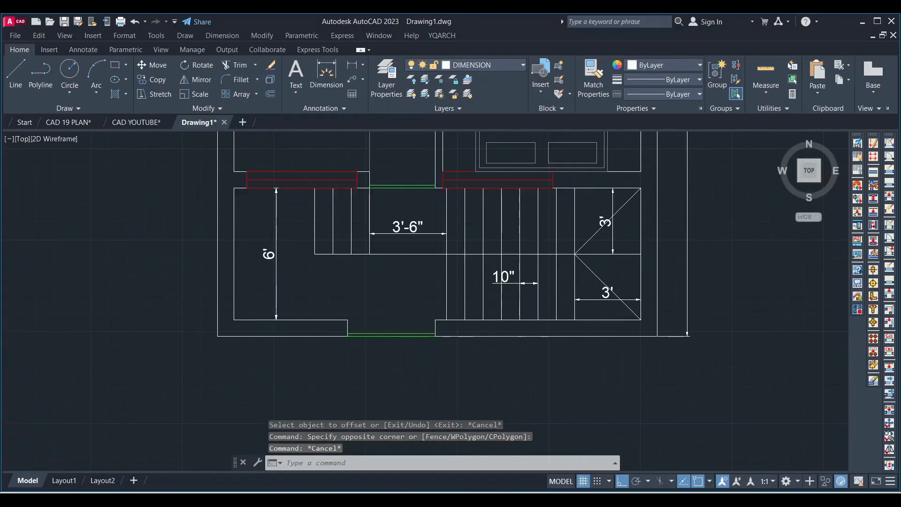
pyautogui.scroll(-2, 514, 364)
pyautogui.moveTo(417, 380); pyautogui.dragTo(388, 393, button='middle')
pyautogui.scroll(-2, 366, 365)
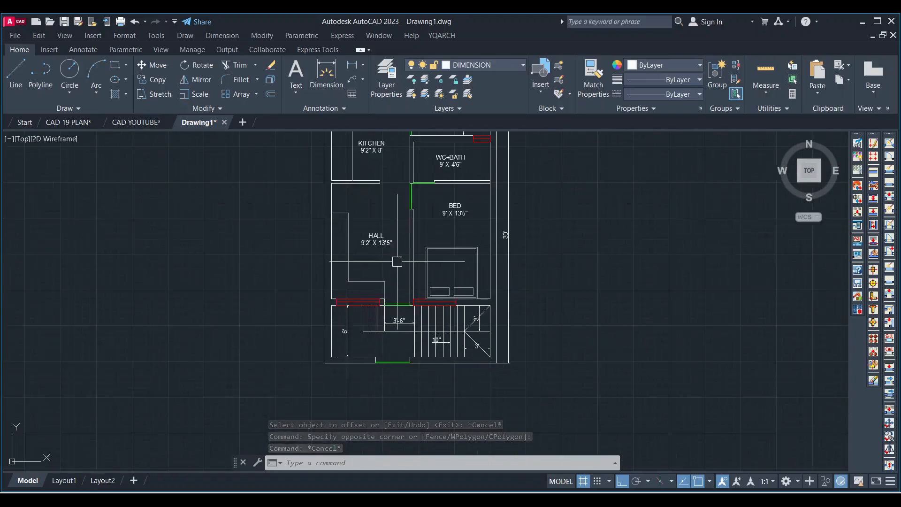
pyautogui.moveTo(398, 267); pyautogui.dragTo(399, 360, button='middle')
pyautogui.scroll(6, 427, 232)
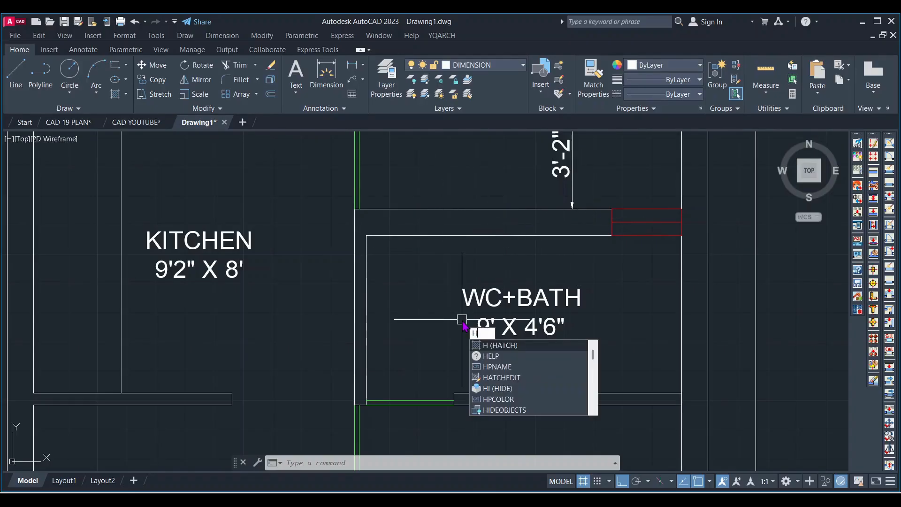
pyautogui.press('Escape')
pyautogui.press('Escape')
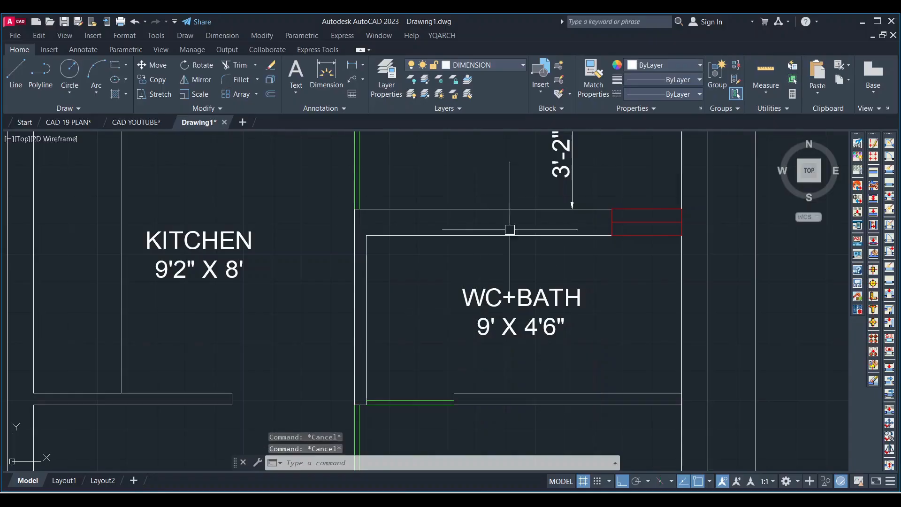
pyautogui.click(499, 70)
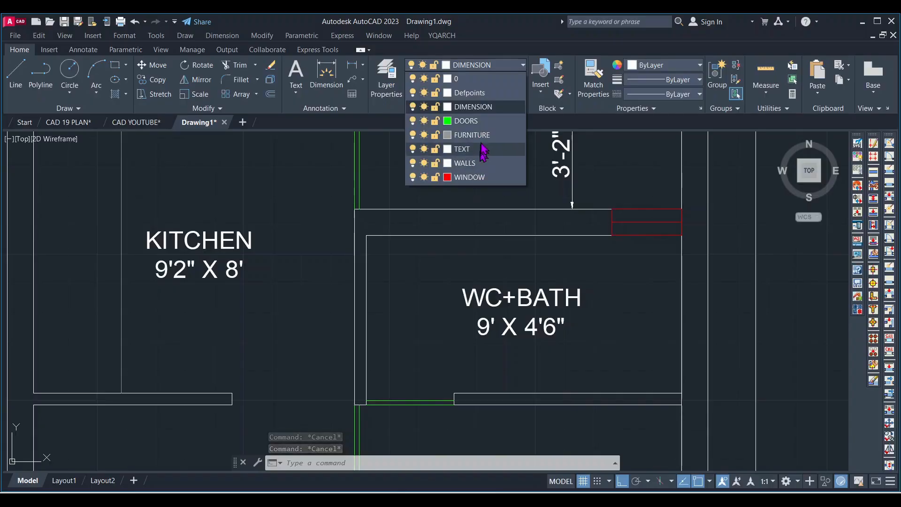
pyautogui.click(399, 81)
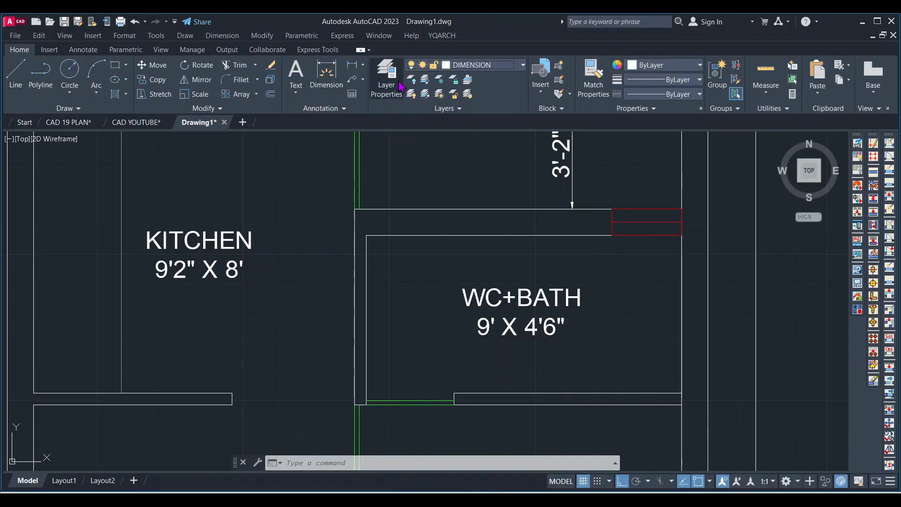
# Step: Create a new layer for the wall hatch and set its colour to index 56
pyautogui.click(388, 75)
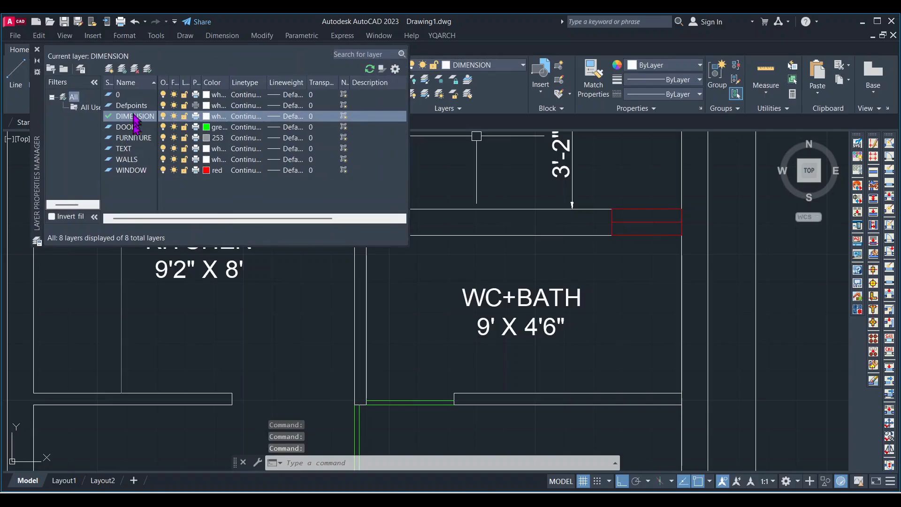
pyautogui.click(109, 71)
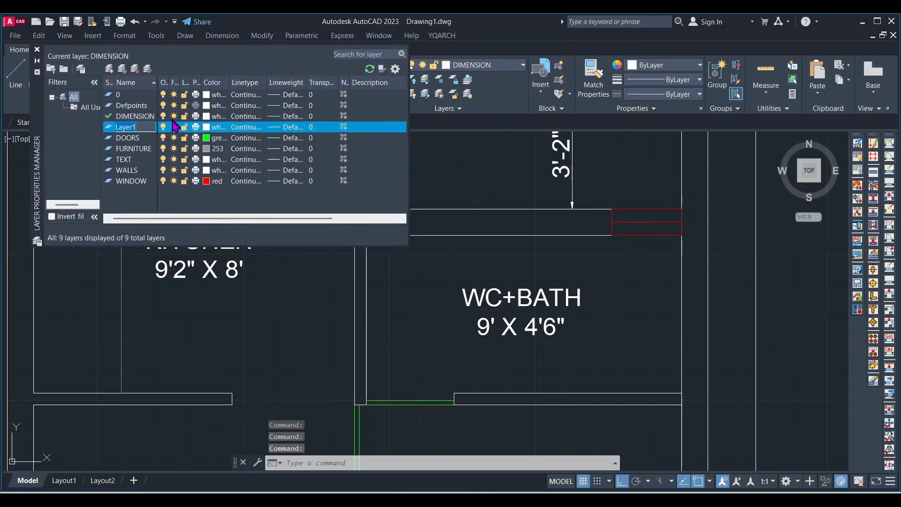
pyautogui.click(208, 129)
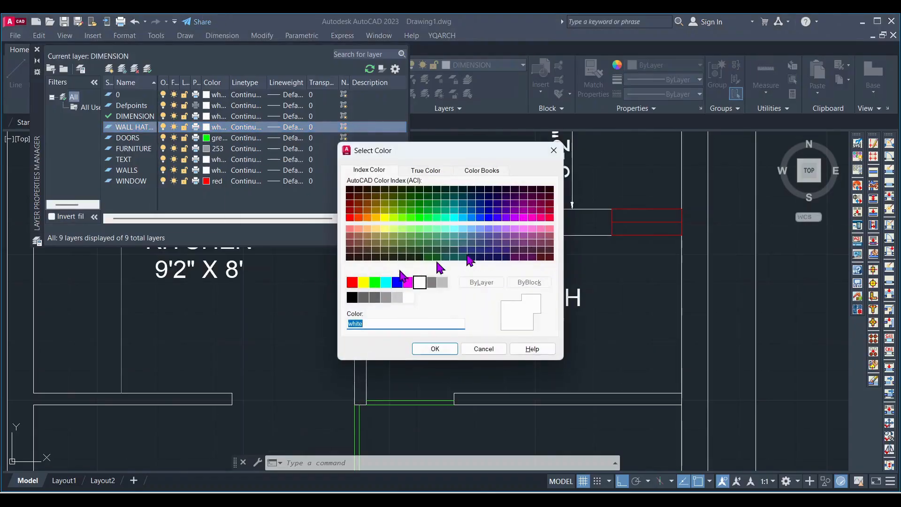
pyautogui.click(385, 199)
pyautogui.click(435, 349)
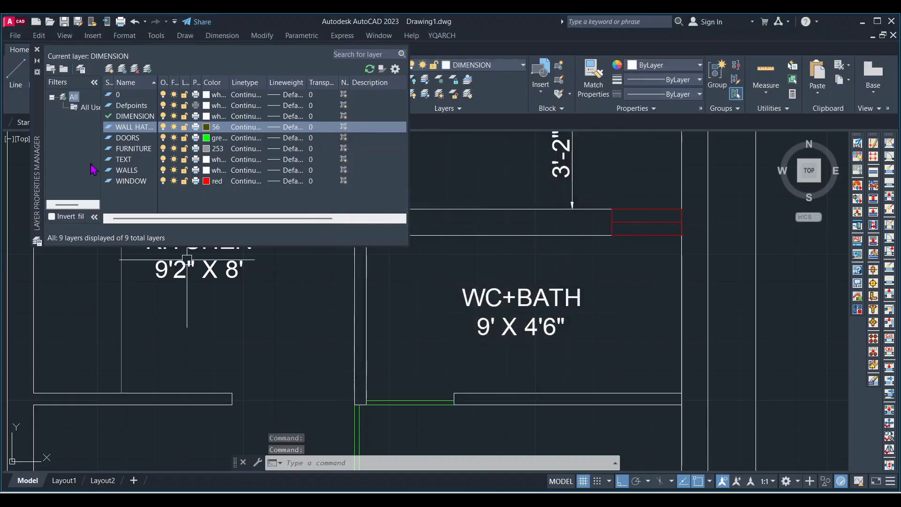
pyautogui.click(37, 49)
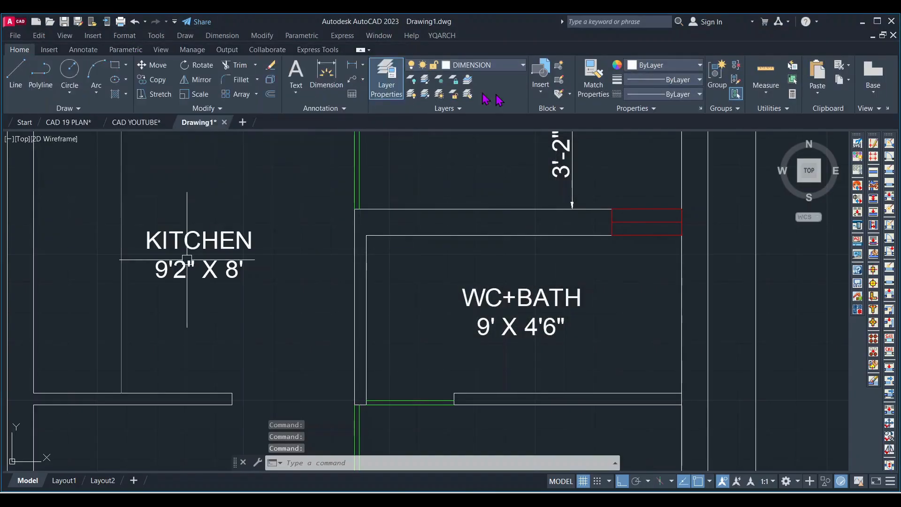
# Step: Make WALL HATCH the current layer and set up a hatch with the ANSI32 pattern and ByLayer colour
pyautogui.click(479, 66)
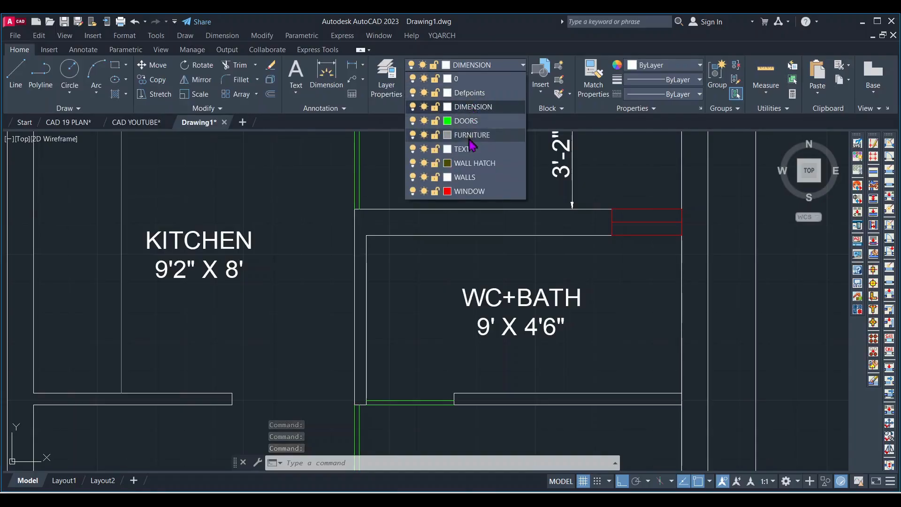
pyautogui.click(475, 164)
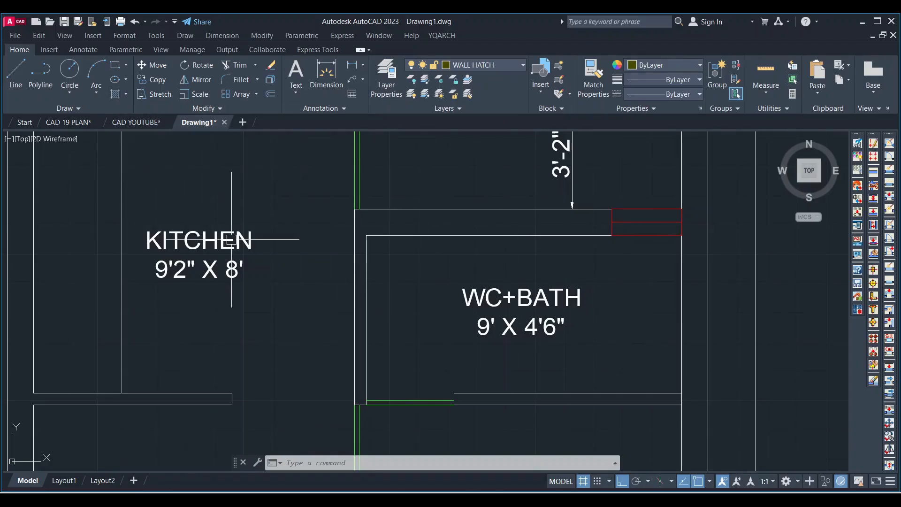
pyautogui.press('Return')
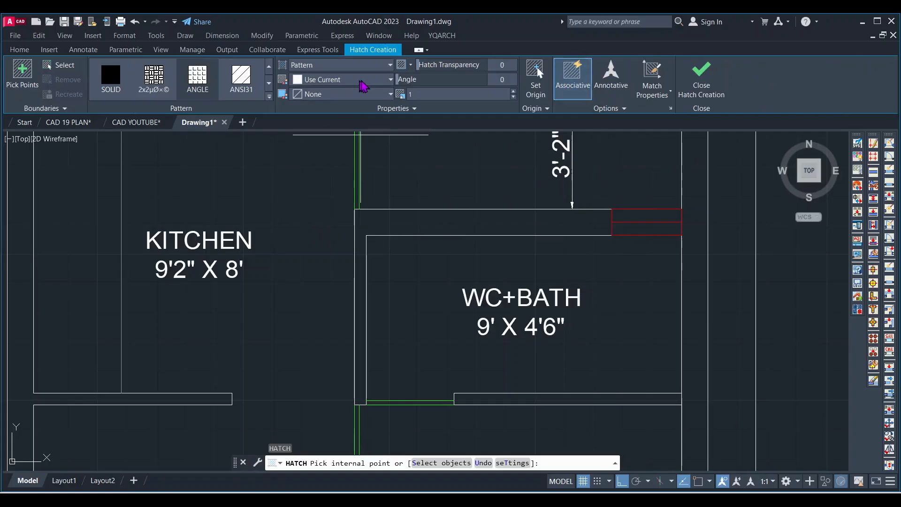
pyautogui.click(364, 79)
pyautogui.click(314, 92)
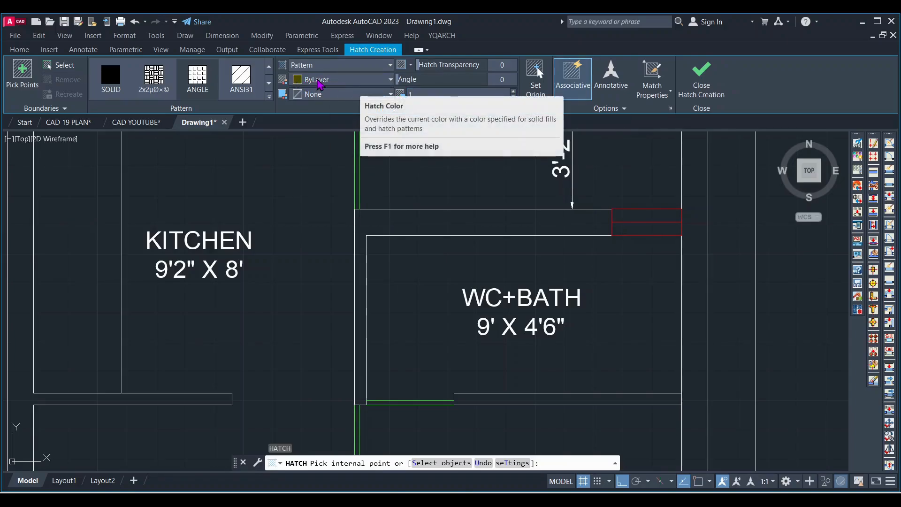
pyautogui.scroll(-2, 390, 326)
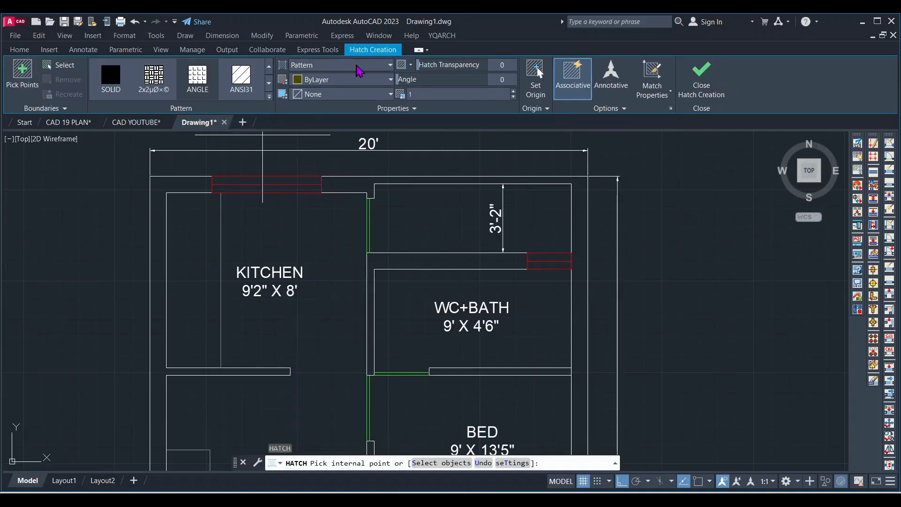
pyautogui.click(358, 67)
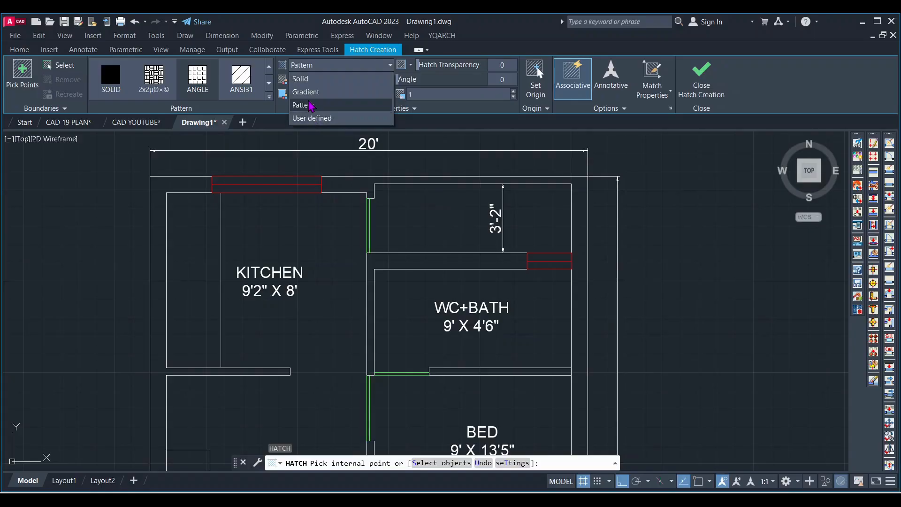
pyautogui.click(310, 107)
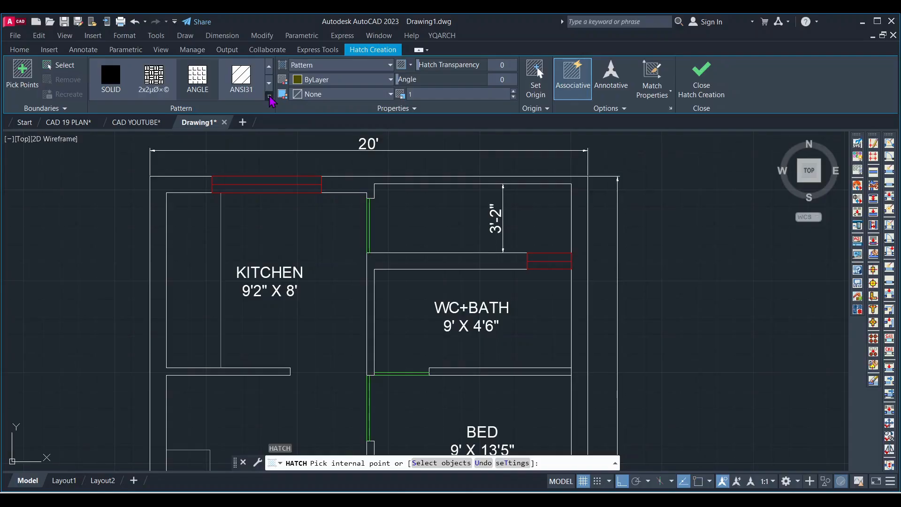
pyautogui.click(269, 96)
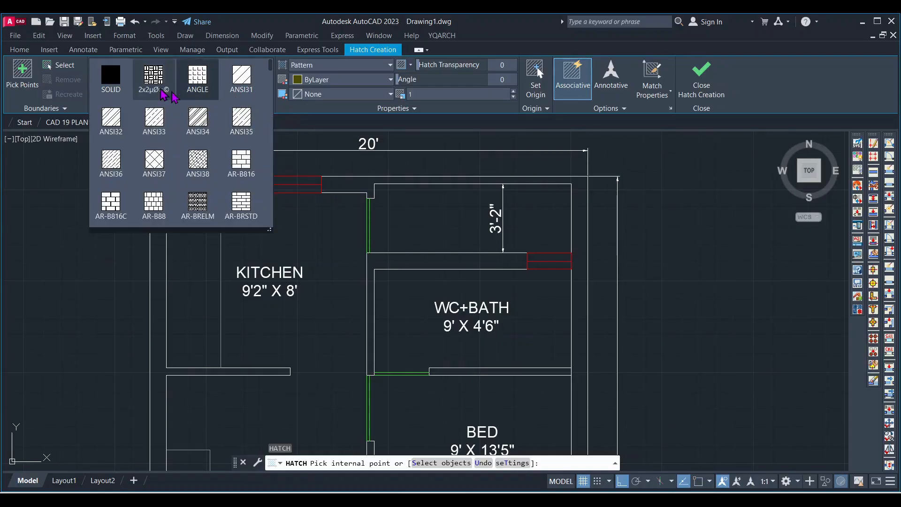
pyautogui.click(113, 119)
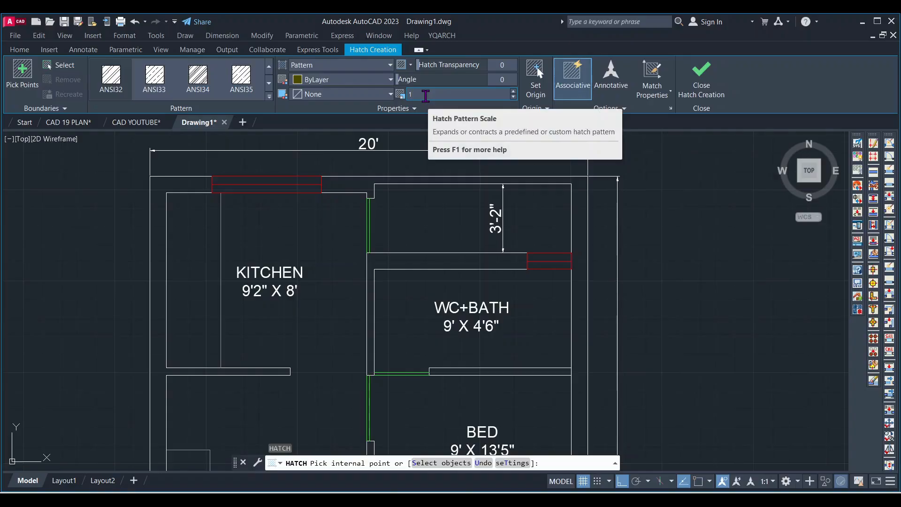
# Step: Hatch the wall above WC+BATH up to its window, continuing despite the open boundary, and the wall between WC+BATH and KITCHEN
pyautogui.scroll(2, 563, 179)
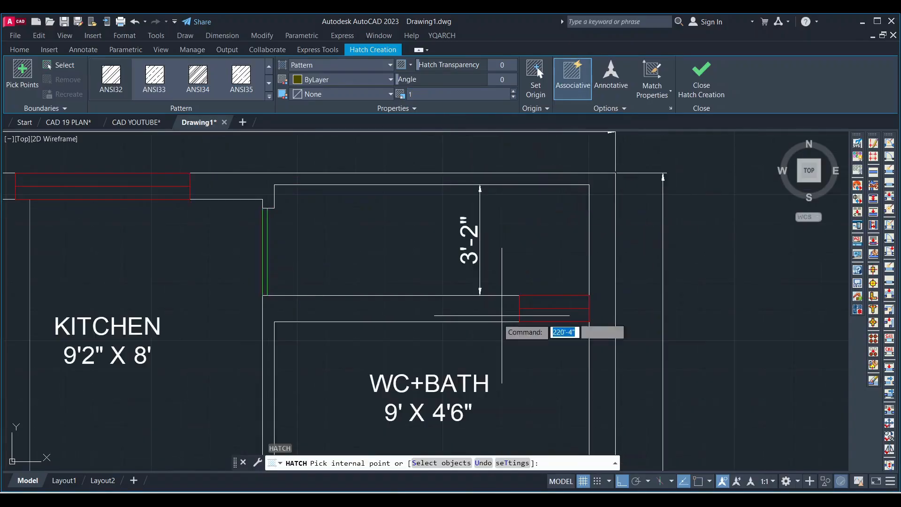
pyautogui.scroll(2, 403, 312)
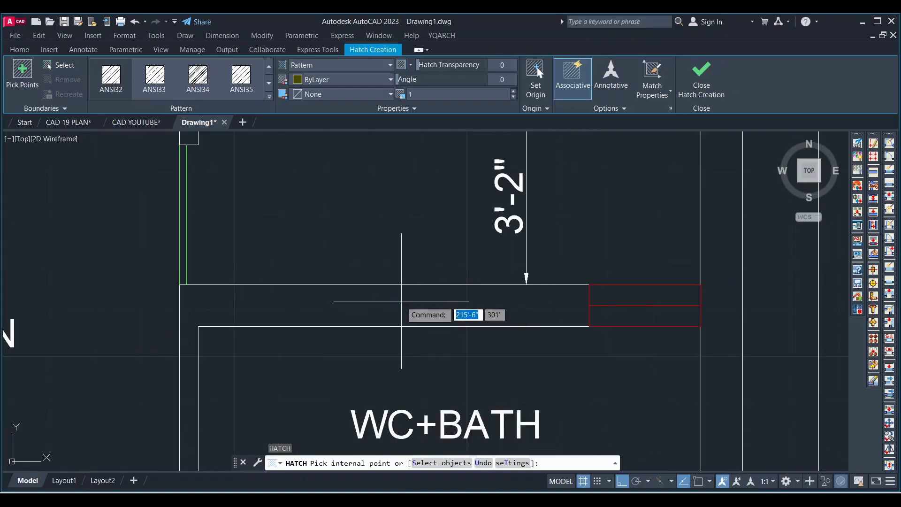
pyautogui.click(401, 300)
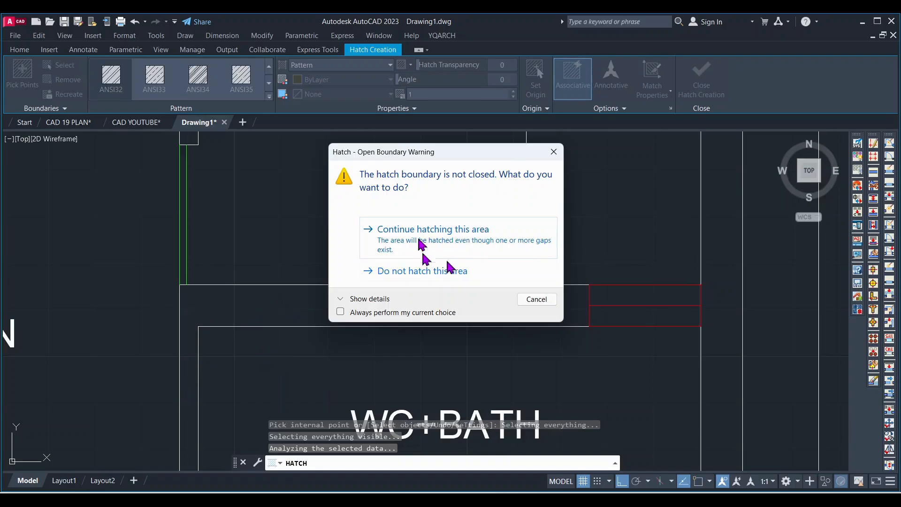
pyautogui.click(461, 235)
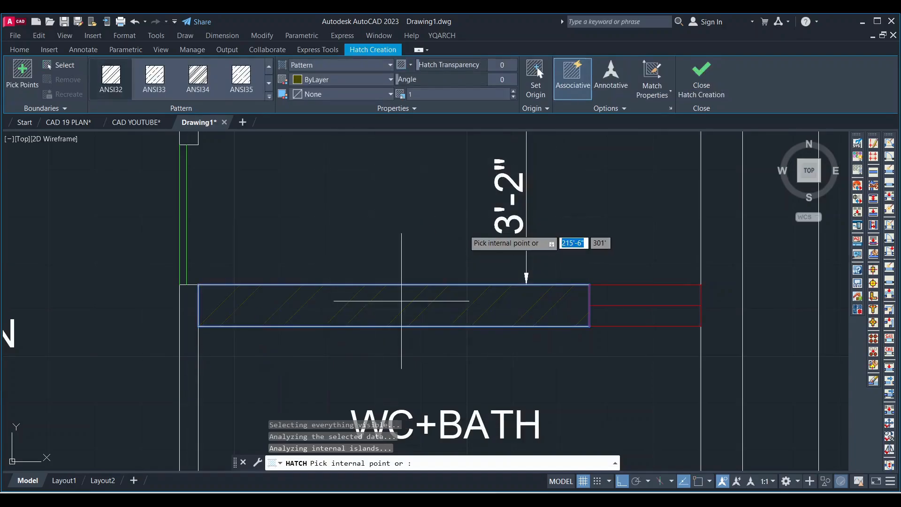
pyautogui.moveTo(542, 332); pyautogui.dragTo(535, 285, button='middle')
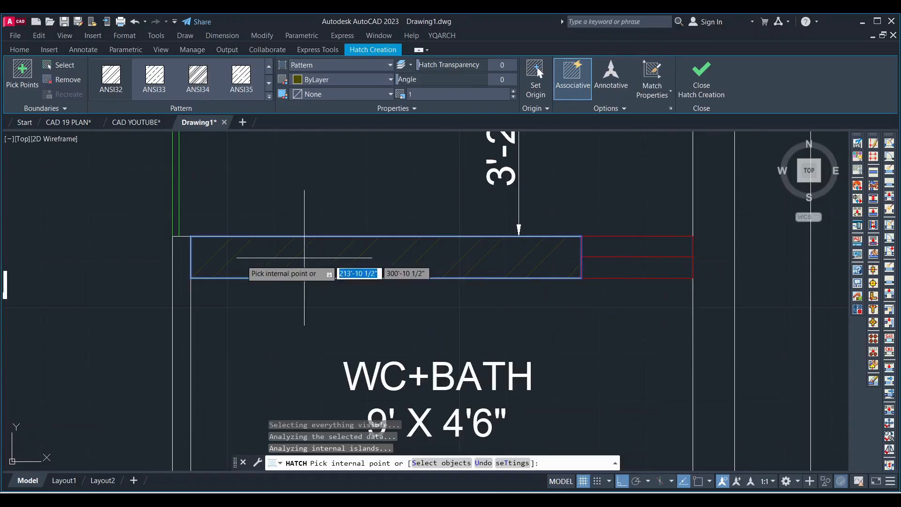
pyautogui.scroll(-5, 319, 251)
pyautogui.scroll(6, 294, 267)
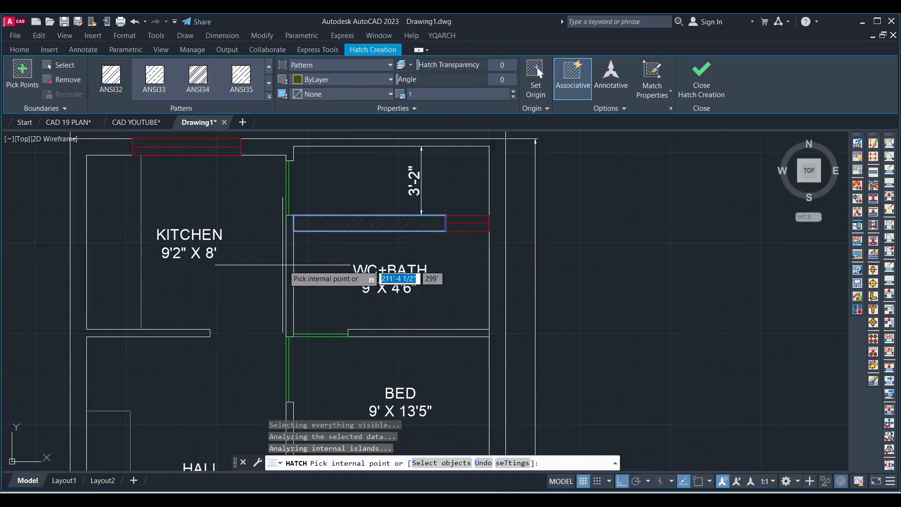
pyautogui.click(293, 268)
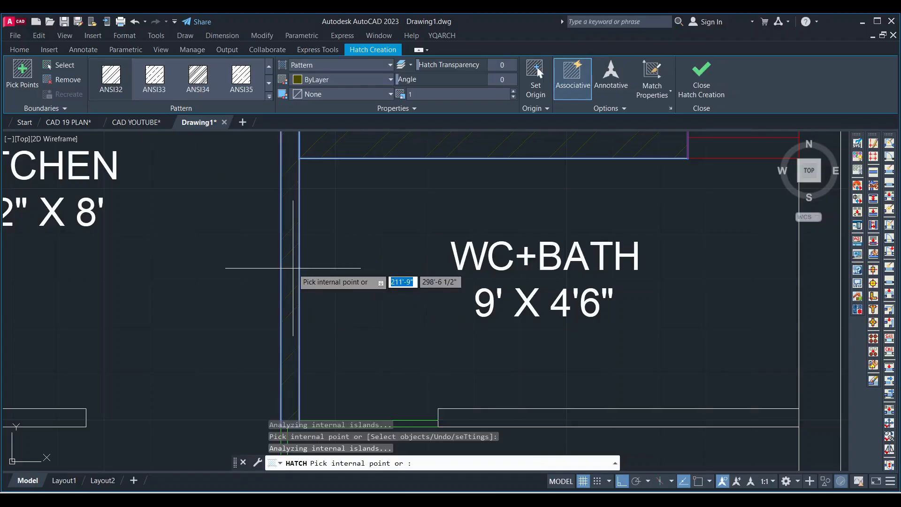
pyautogui.scroll(-2, 293, 268)
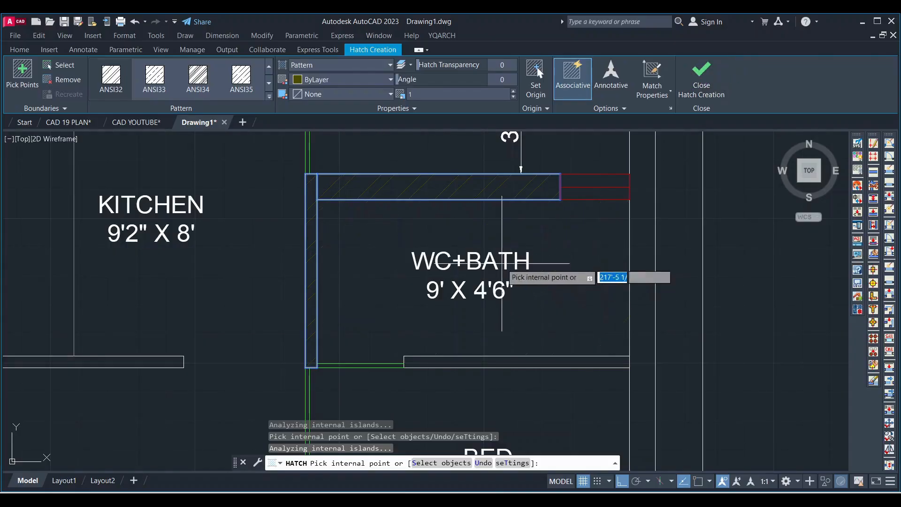
pyautogui.click(707, 83)
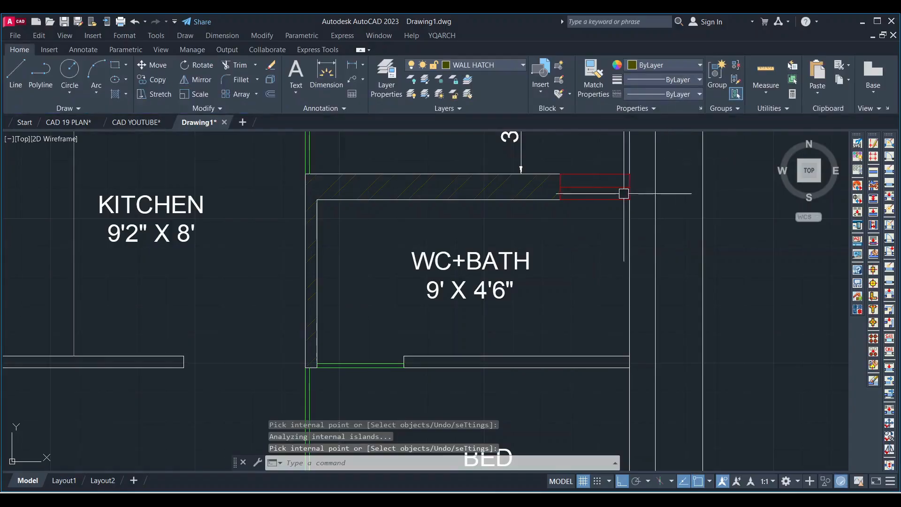
# Step: Change the colour of the hatch in the WC+BATH walls to Yellow
pyautogui.scroll(-4, 623, 193)
pyautogui.scroll(7, 483, 195)
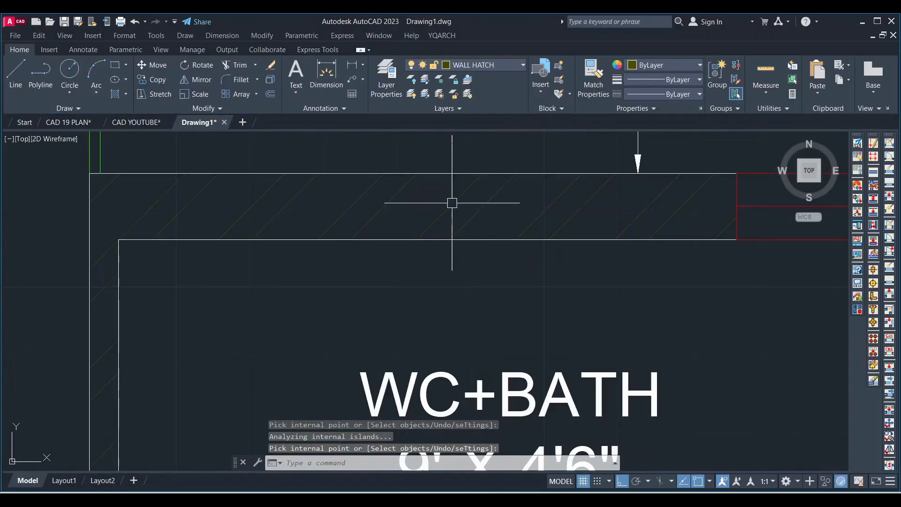
pyautogui.click(461, 199)
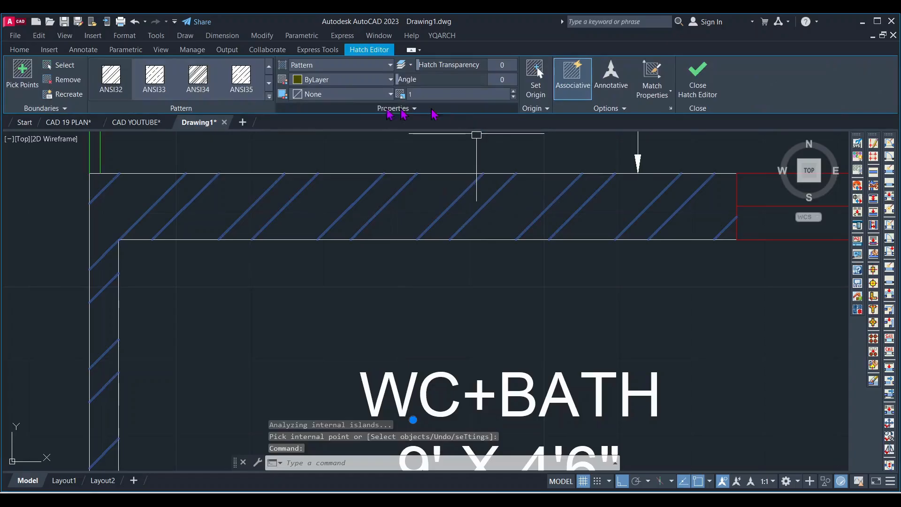
pyautogui.click(301, 82)
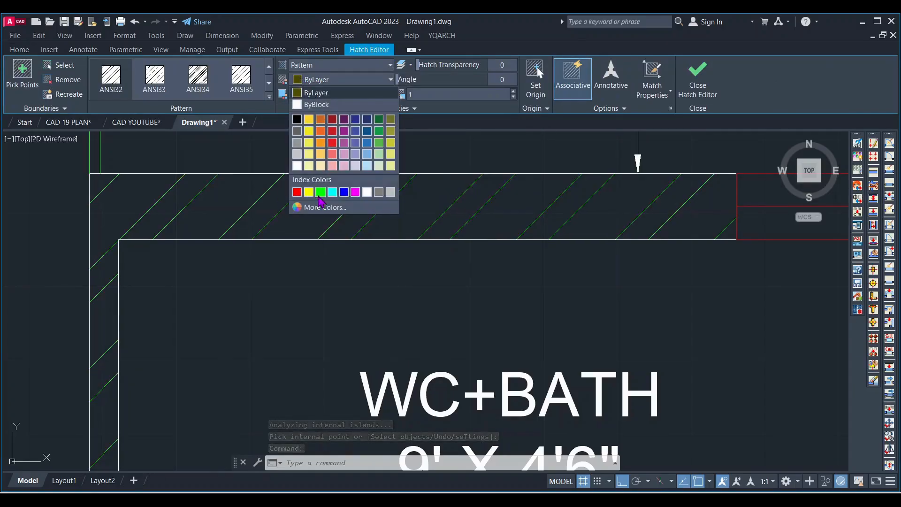
pyautogui.click(309, 192)
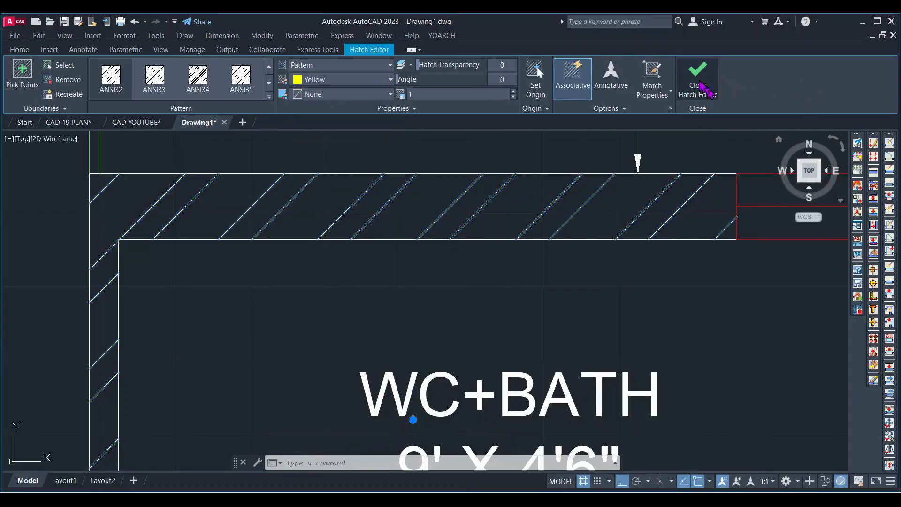
pyautogui.press('Escape')
pyautogui.scroll(-2, 520, 223)
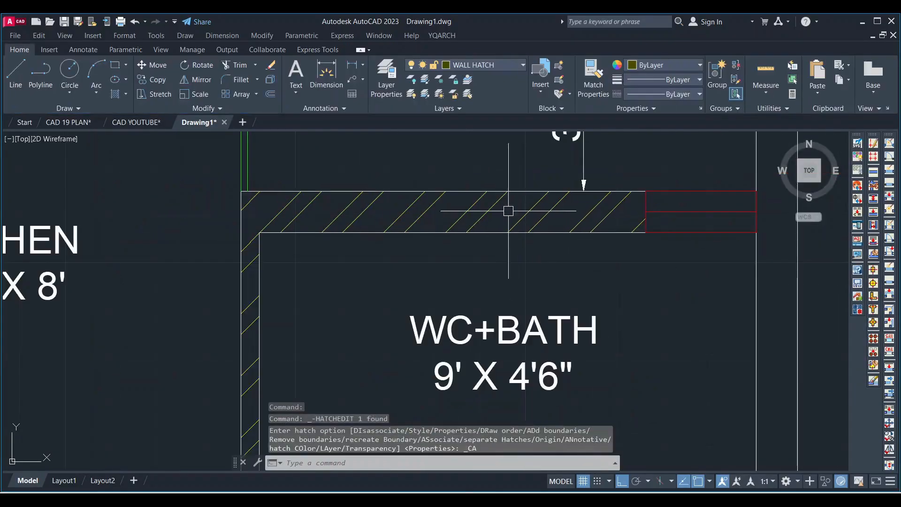
# Step: Examine the unhatched walls at the corner between the bedroom and the staircase, and the plan as a whole
pyautogui.scroll(-3, 446, 223)
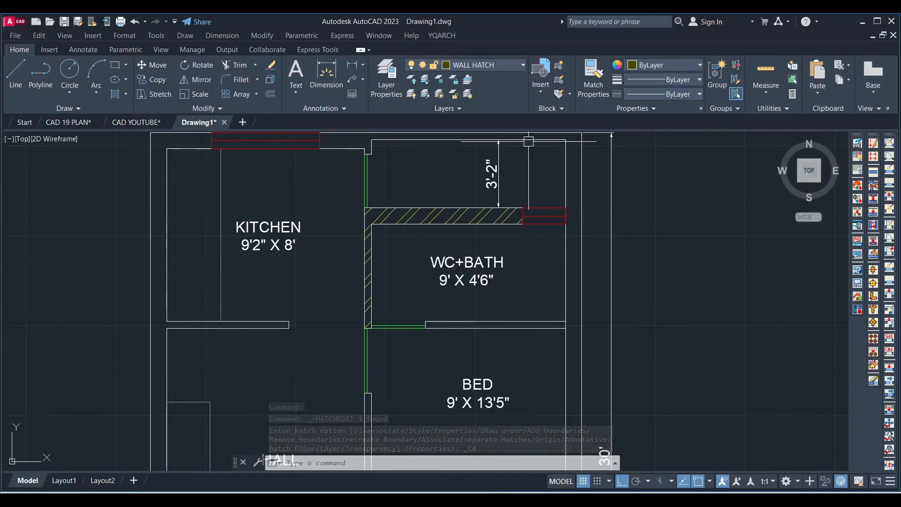
pyautogui.scroll(-4, 524, 210)
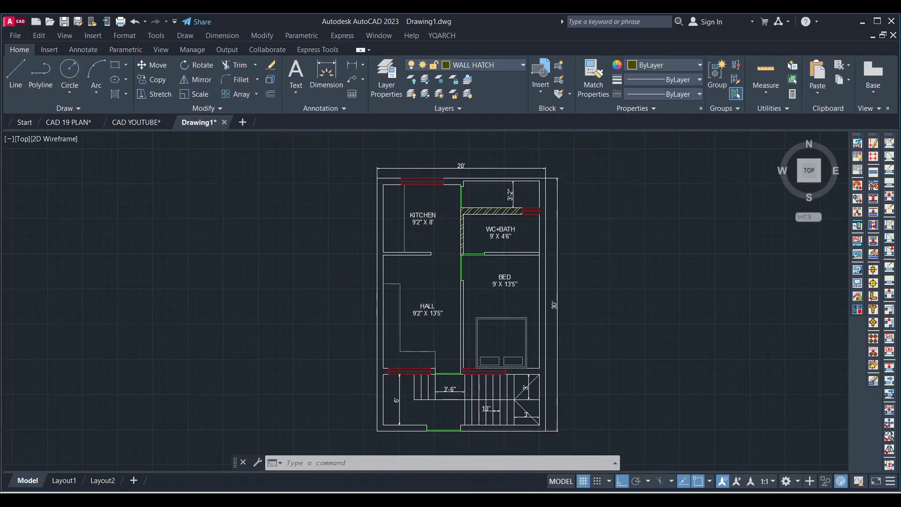
pyautogui.scroll(4, 530, 418)
pyautogui.scroll(2, 563, 270)
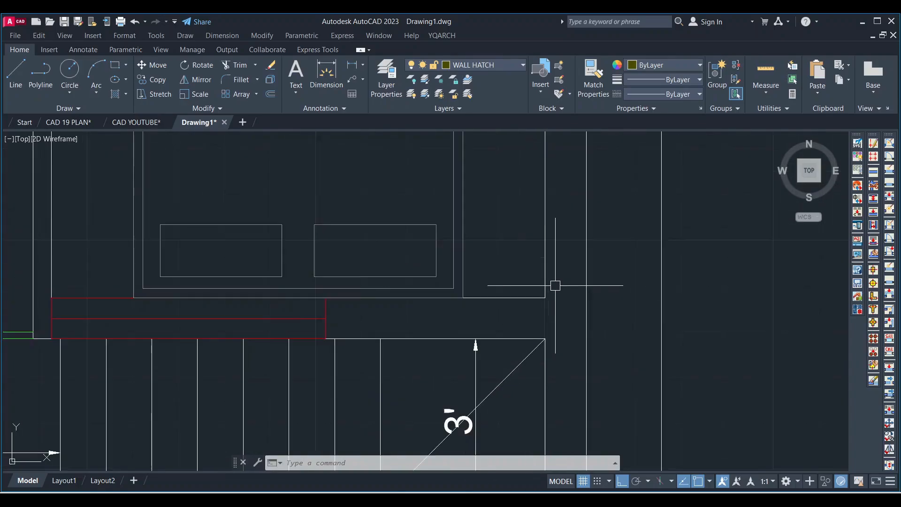
pyautogui.scroll(2, 552, 291)
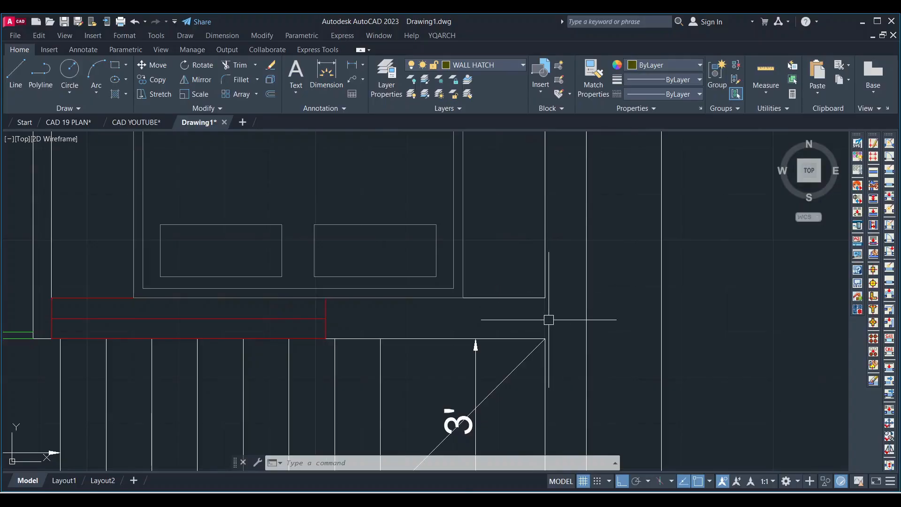
pyautogui.scroll(-4, 544, 305)
pyautogui.scroll(4, 533, 316)
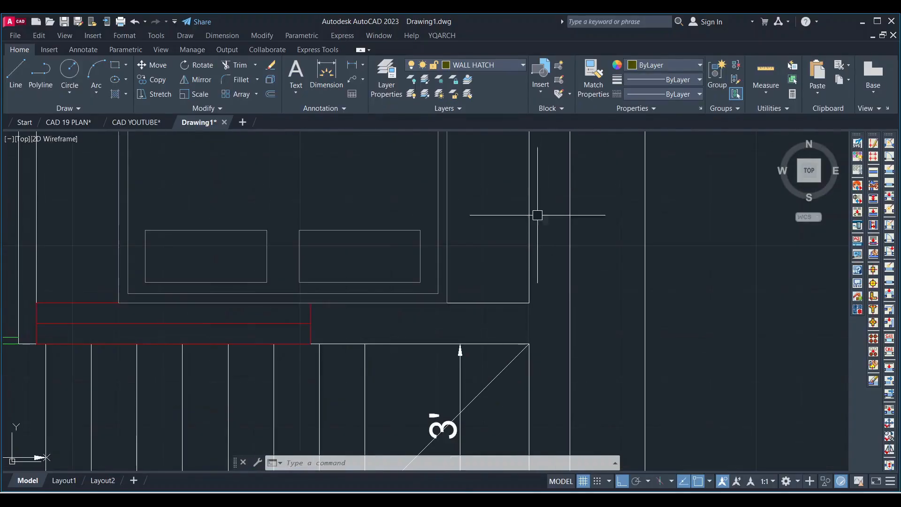
pyautogui.scroll(-8, 424, 246)
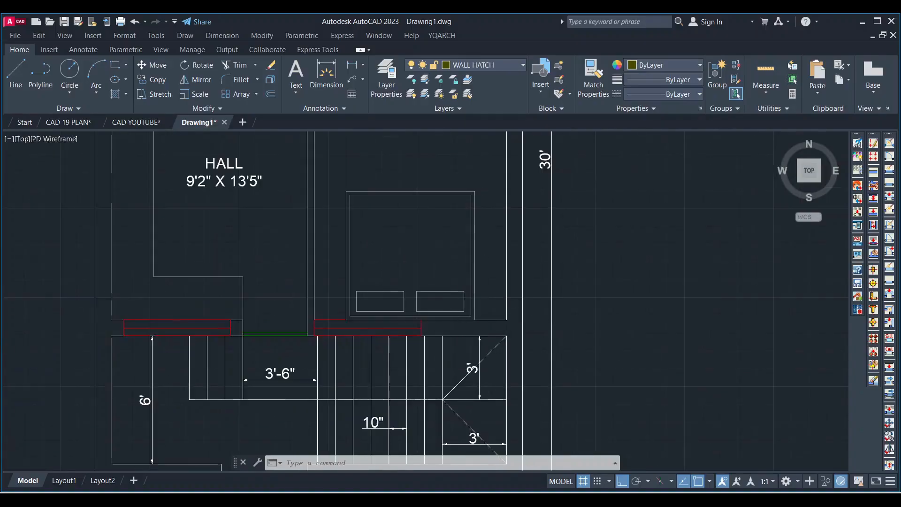
pyautogui.scroll(3, 424, 246)
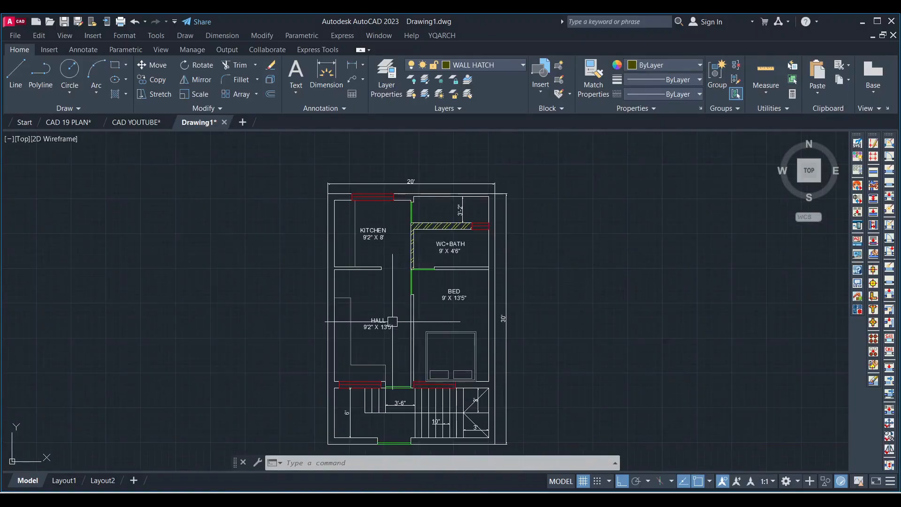
# Step: Review the remaining items of the drawing checklist in the CAD YOUTUBE drawing and return to Drawing1
pyautogui.moveTo(133, 126)
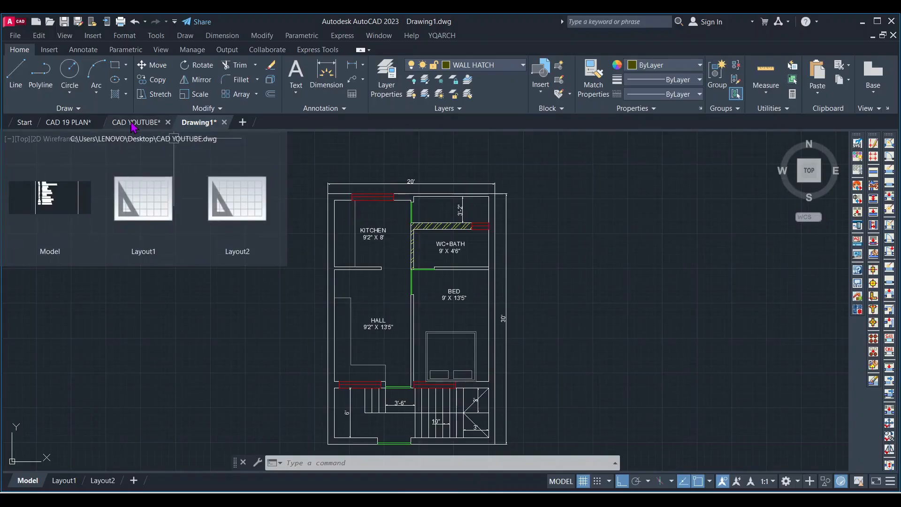
pyautogui.click(133, 125)
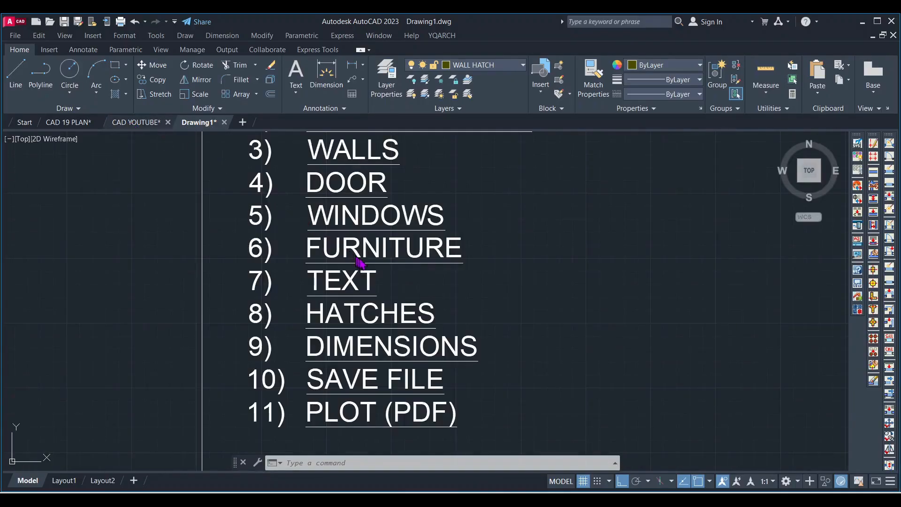
pyautogui.scroll(2, 408, 264)
pyautogui.scroll(-4, 406, 277)
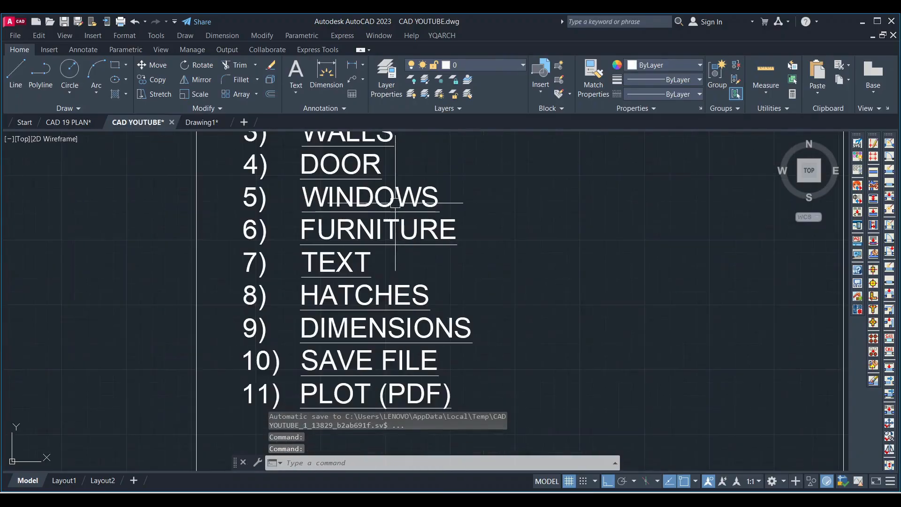
pyautogui.scroll(2, 405, 291)
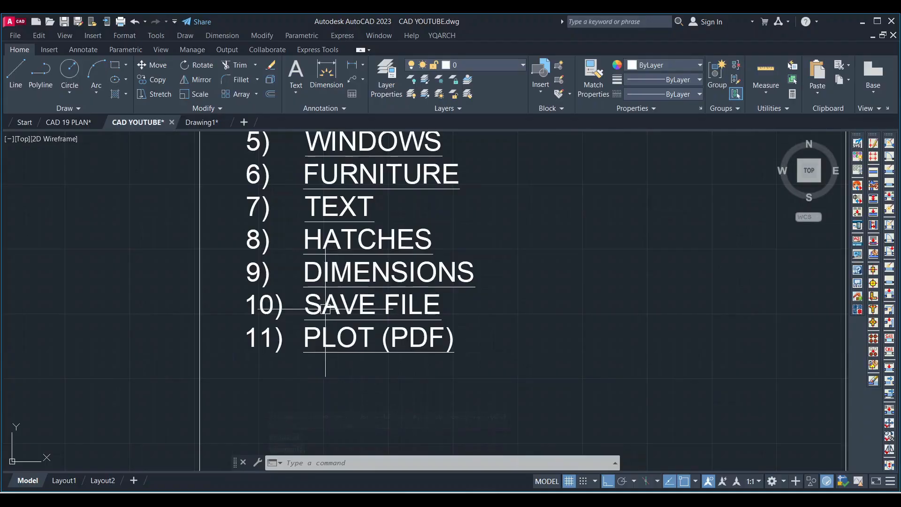
pyautogui.click(199, 123)
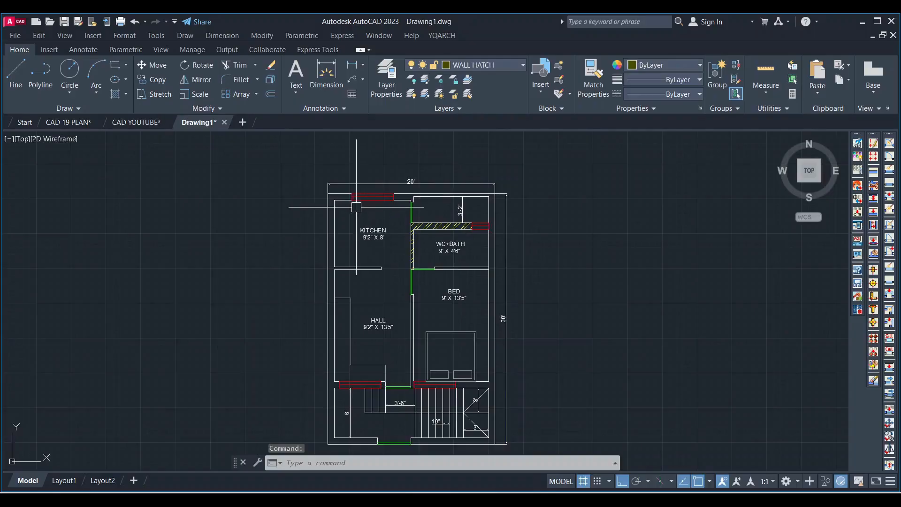
# Step: Save the drawing to the Desktop under the file name 9-2026
pyautogui.click(64, 23)
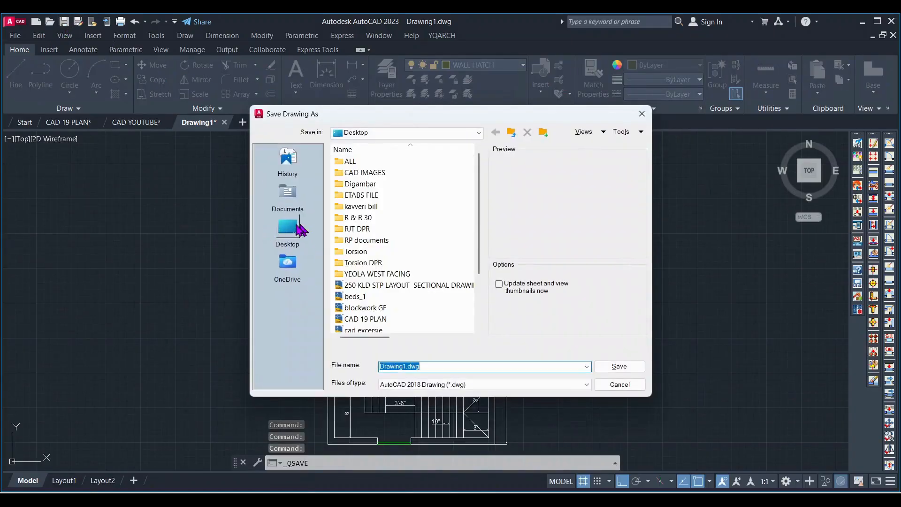
pyautogui.click(288, 228)
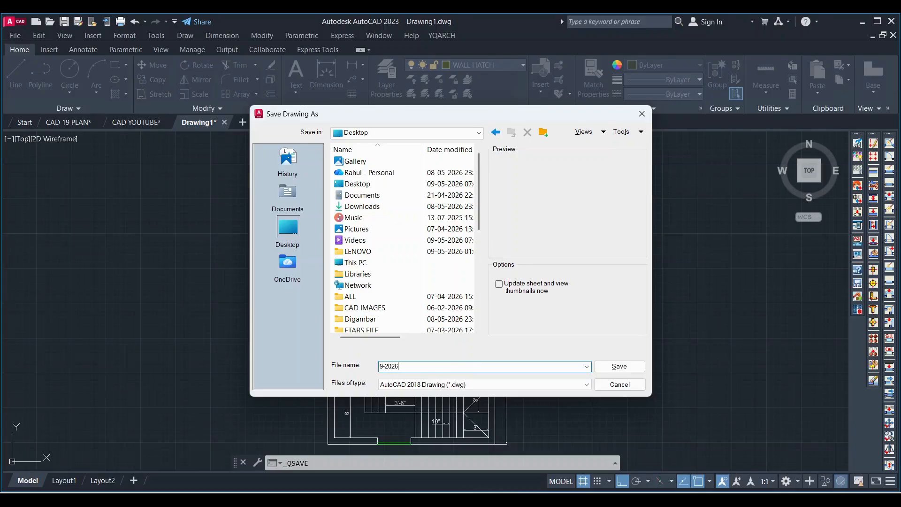
pyautogui.press('Return')
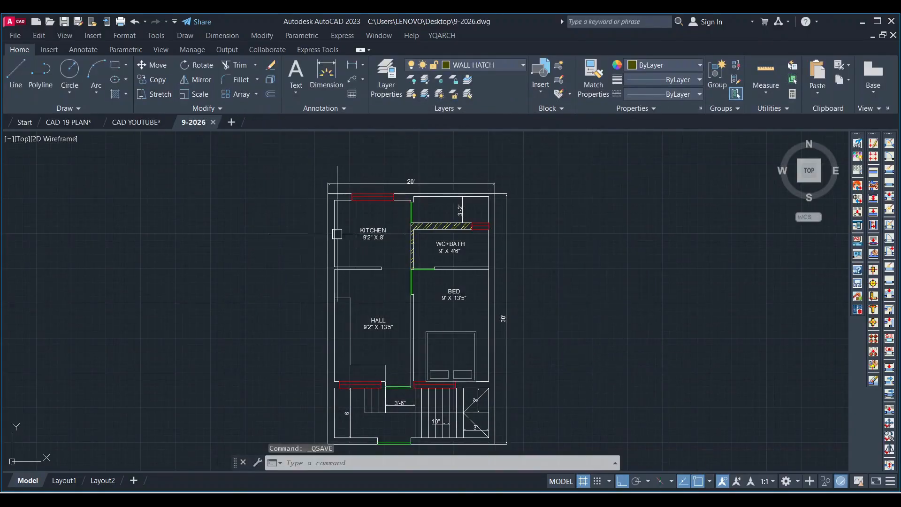
pyautogui.scroll(-3, 462, 337)
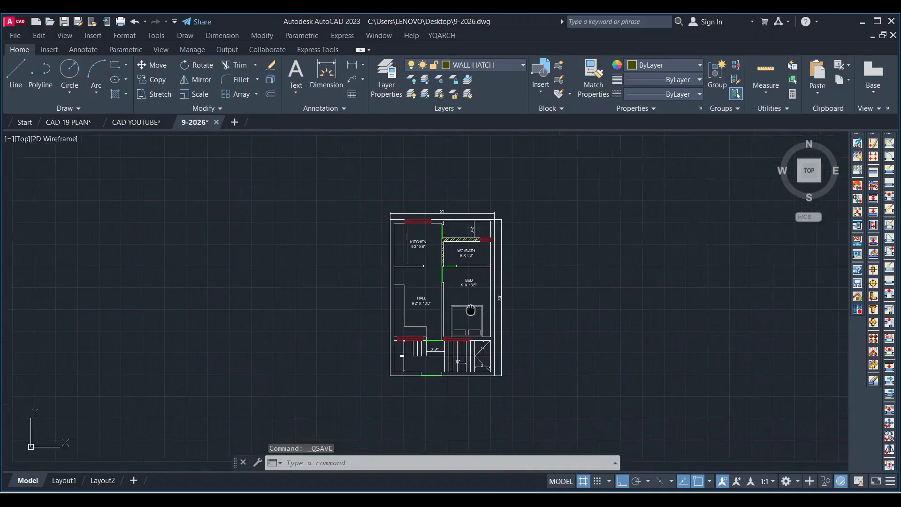
pyautogui.scroll(2, 457, 310)
pyautogui.scroll(-1, 451, 308)
pyautogui.scroll(2, 451, 308)
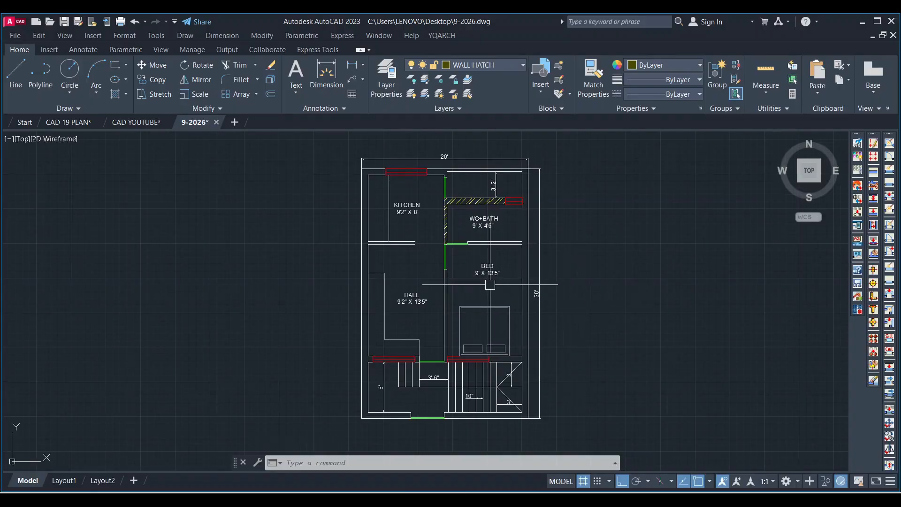
pyautogui.moveTo(476, 291); pyautogui.dragTo(473, 291, button='middle')
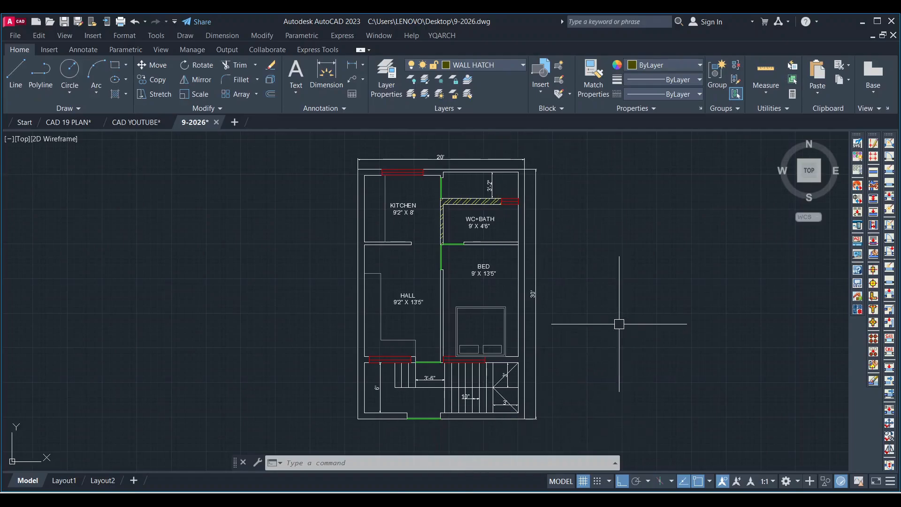
pyautogui.moveTo(558, 333); pyautogui.dragTo(548, 335, button='middle')
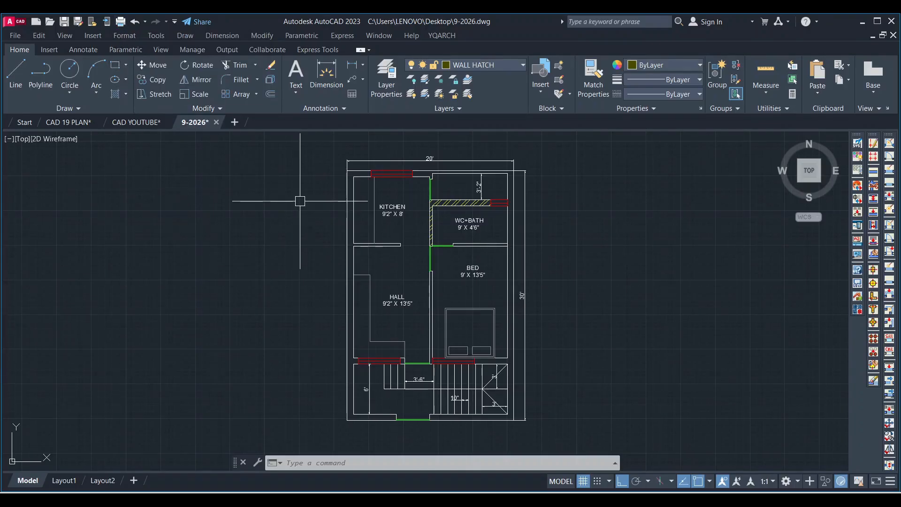
# Step: Start plotting the model as a single sheet with the DWG To PDF.pc3 plotter and centre the plot on the paper
pyautogui.write('L')
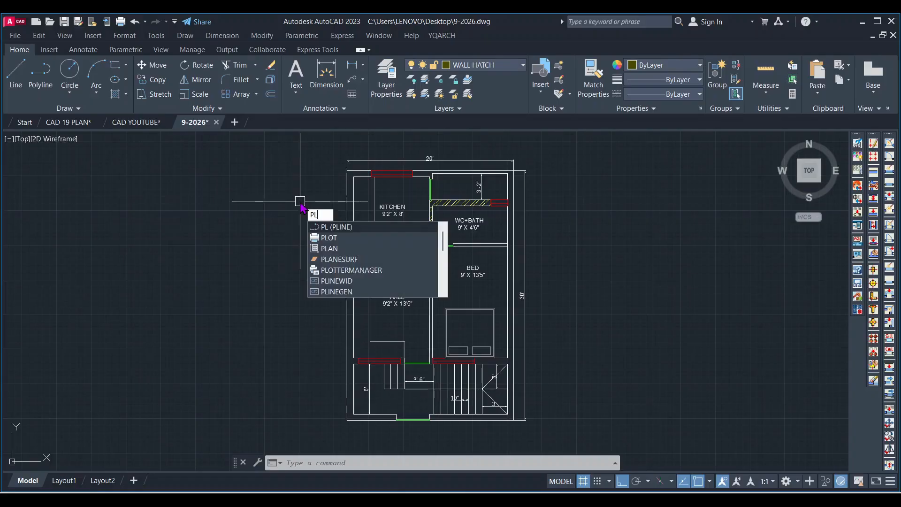
pyautogui.click(331, 238)
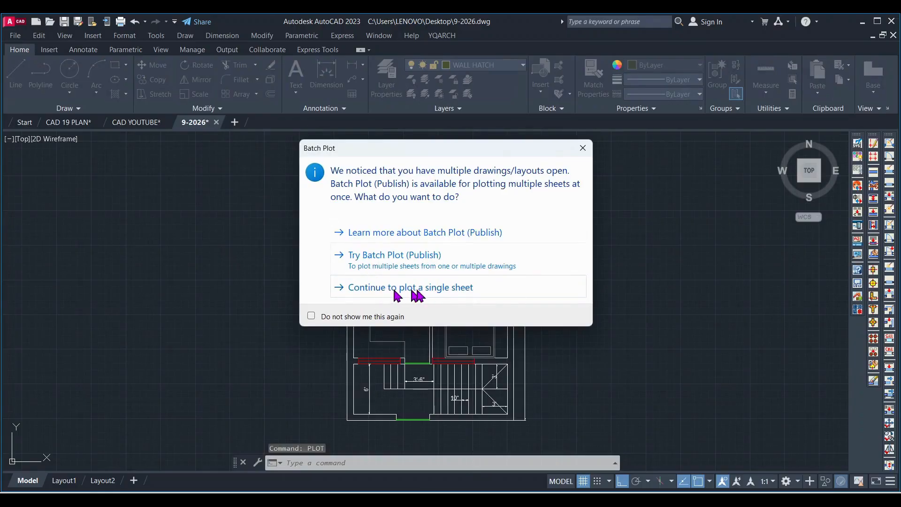
pyautogui.click(456, 290)
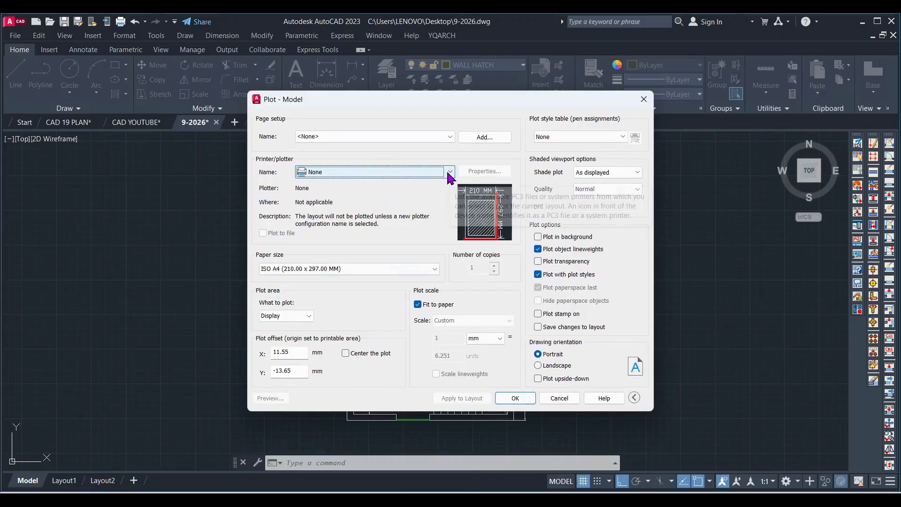
pyautogui.click(450, 173)
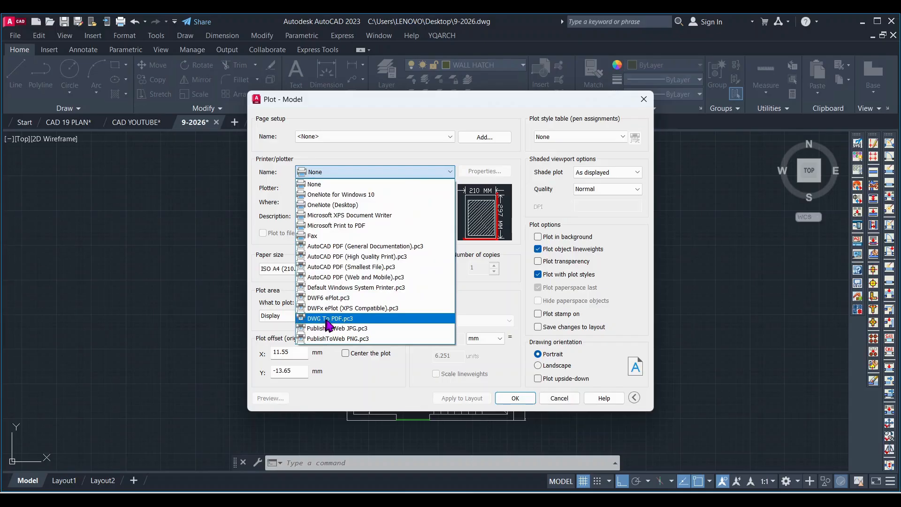
pyautogui.click(358, 319)
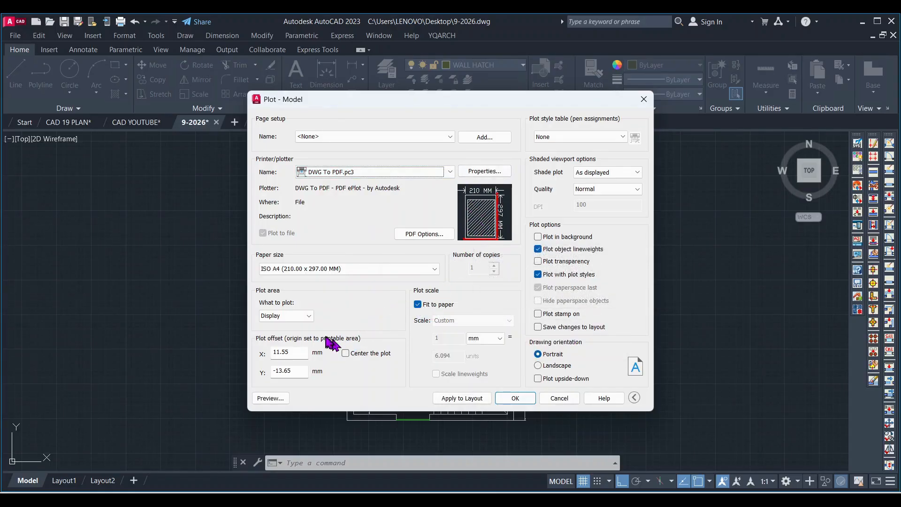
pyautogui.click(345, 353)
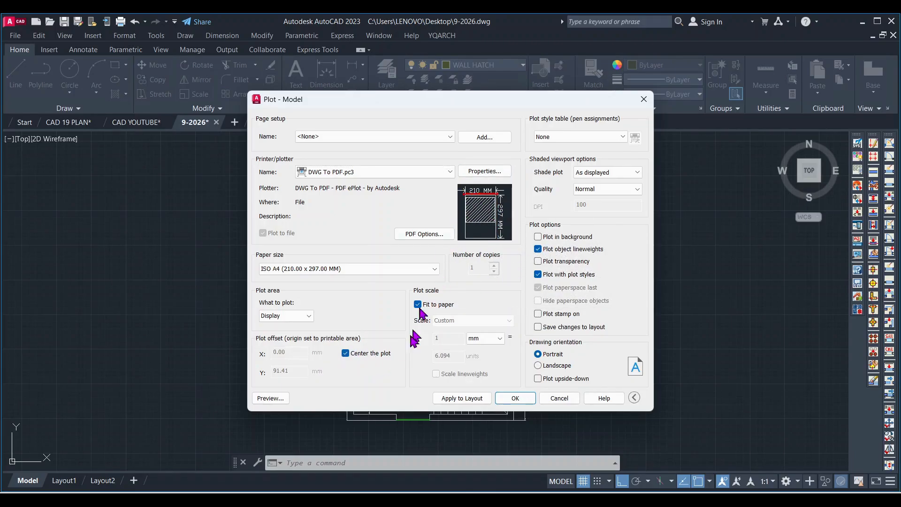
# Step: Set the plot area to a window enclosing the whole floor plan with its dimensions, try landscape and return to portrait orientation
pyautogui.click(292, 315)
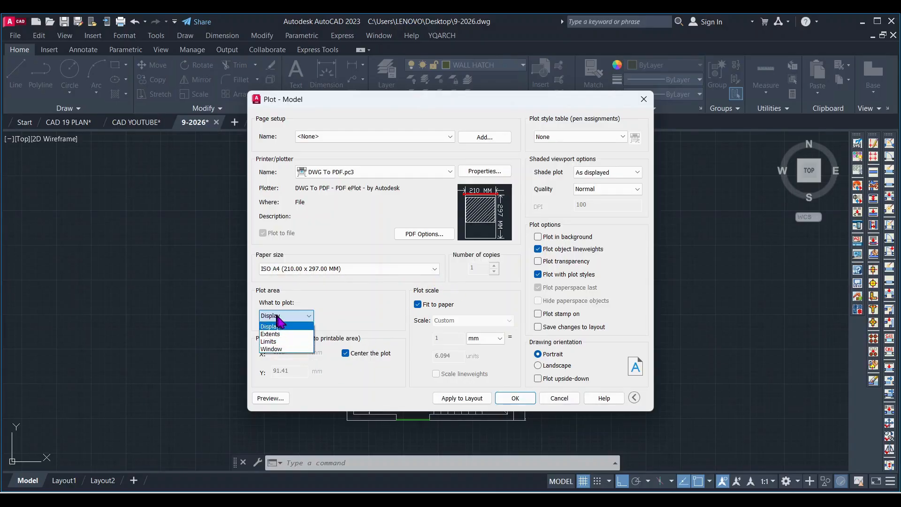
pyautogui.click(277, 350)
pyautogui.click(331, 147)
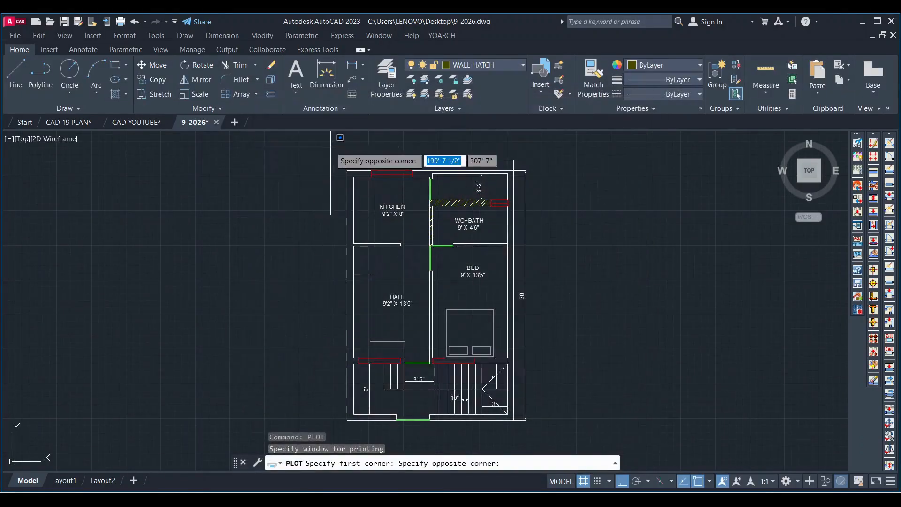
pyautogui.scroll(-2, 330, 147)
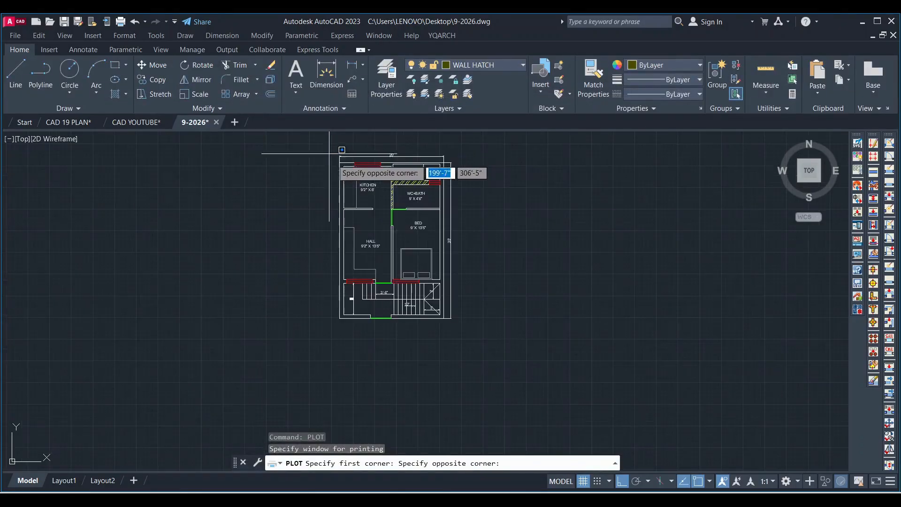
pyautogui.click(467, 328)
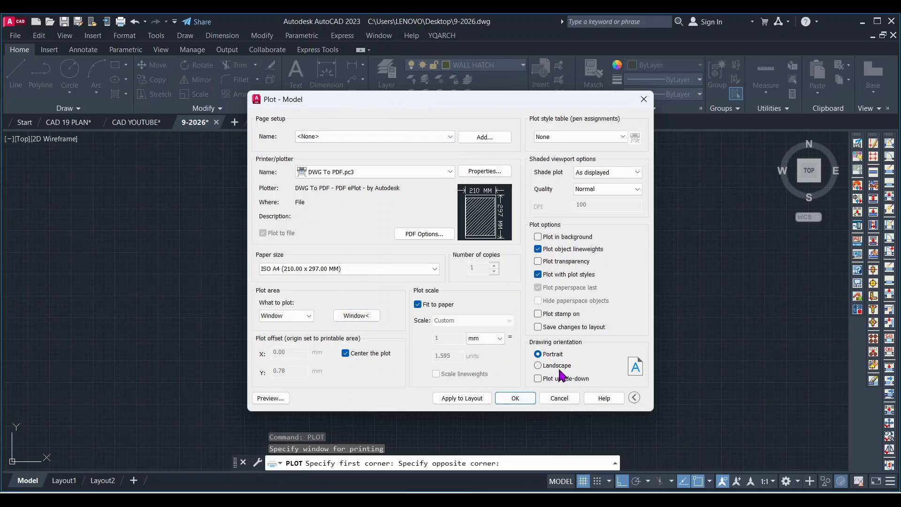
pyautogui.click(557, 366)
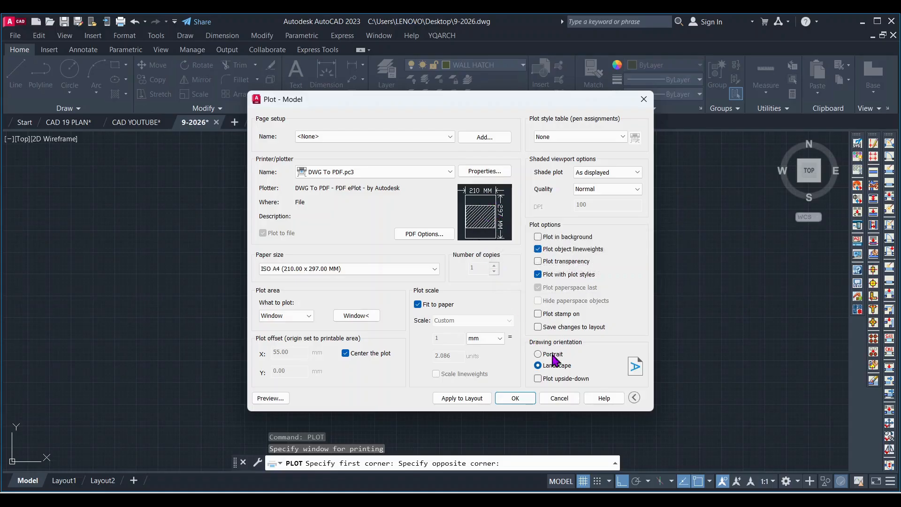
pyautogui.click(550, 354)
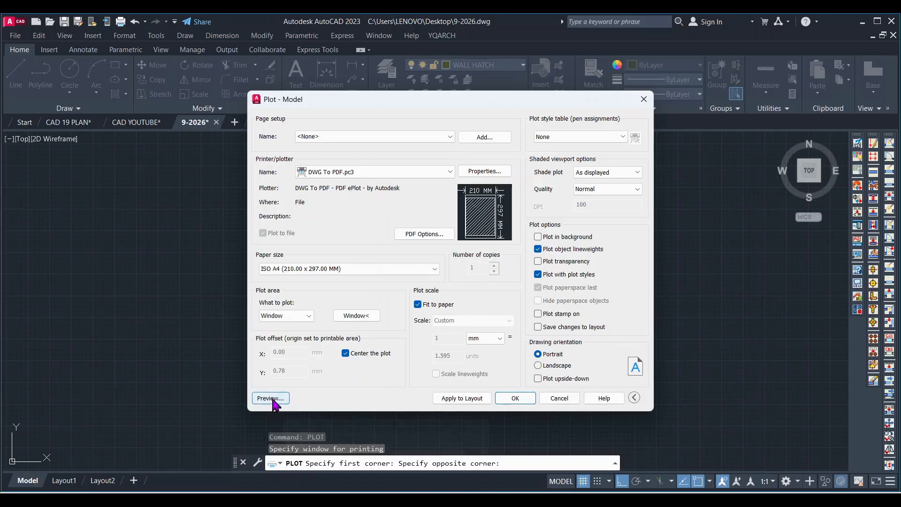
# Step: Preview the plot and output it to the Desktop as 9-2026-Model.pdf
pyautogui.click(271, 398)
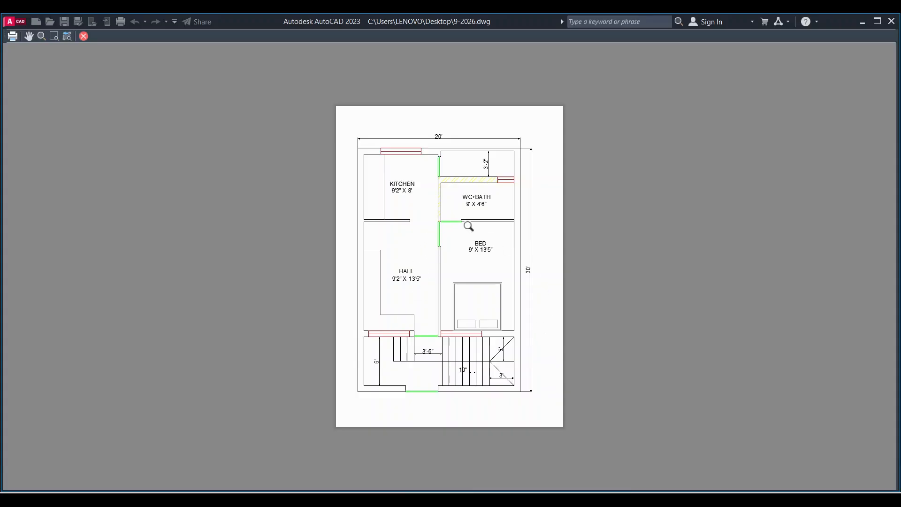
pyautogui.rightClick(447, 181)
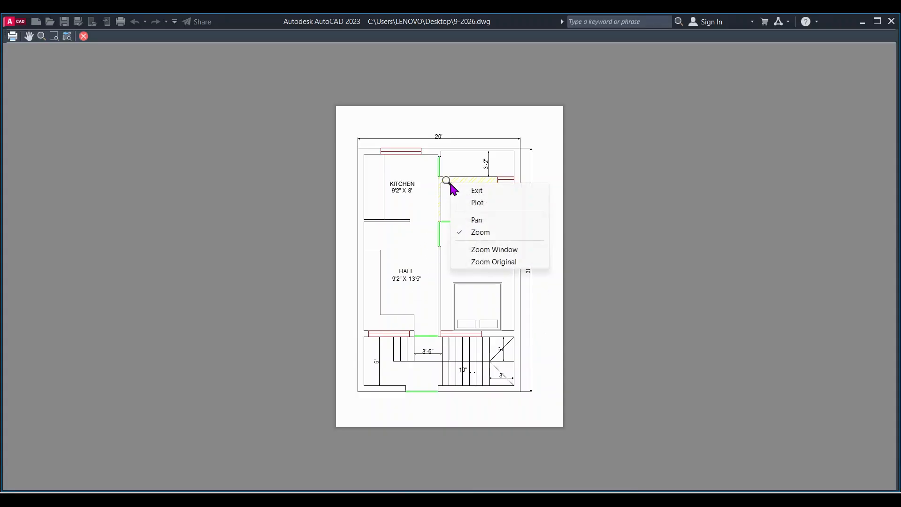
pyautogui.click(502, 203)
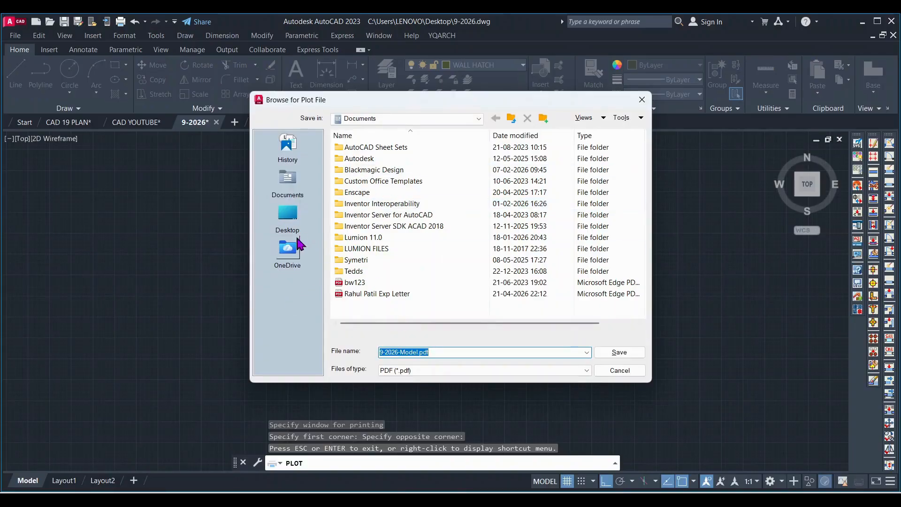
pyautogui.click(288, 215)
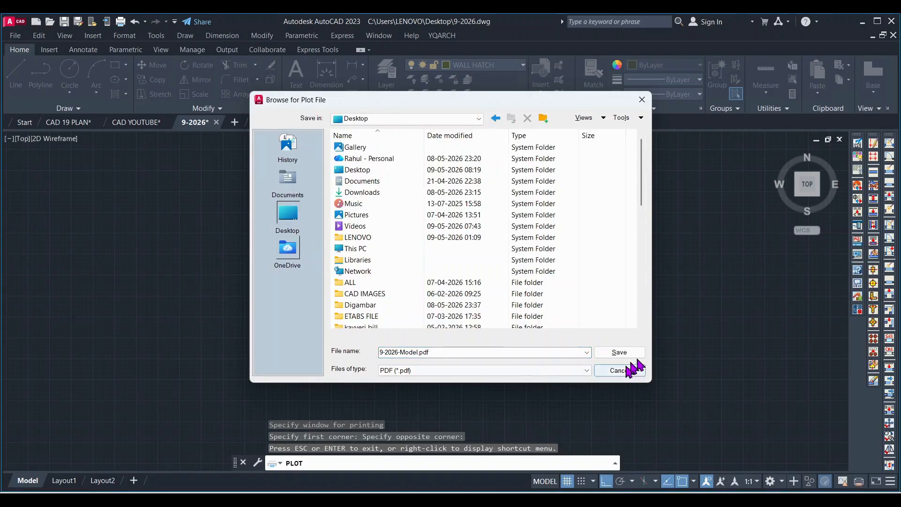
pyautogui.click(629, 352)
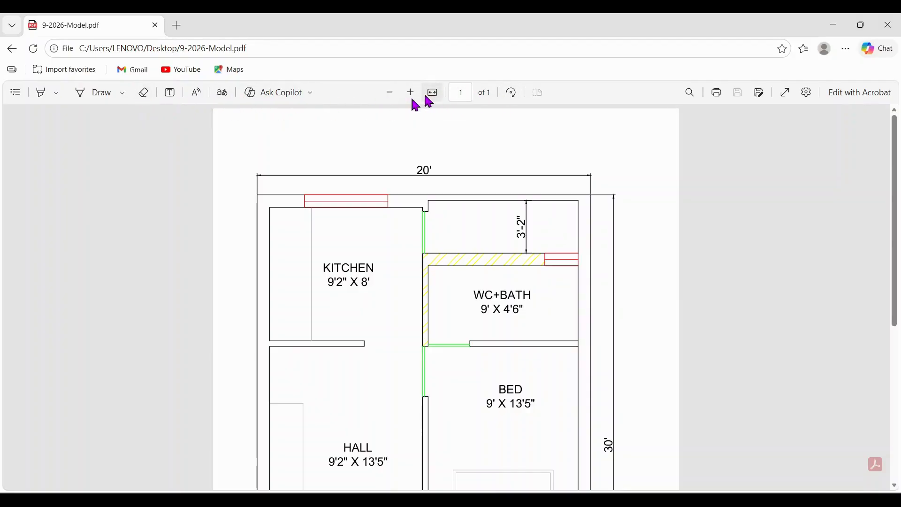
# Step: Examine the plotted floor plan PDF down to the staircase and view the whole page in full screen
pyautogui.scroll(-5, 359, 169)
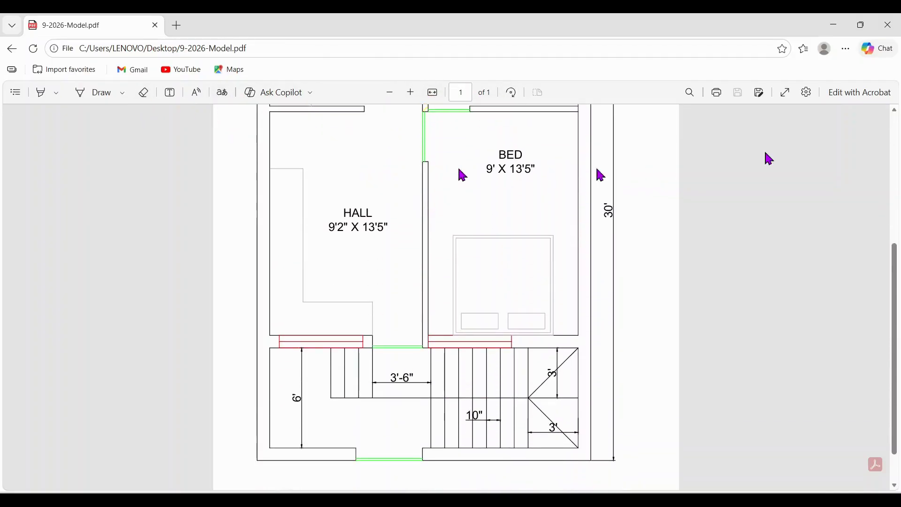
pyautogui.click(785, 92)
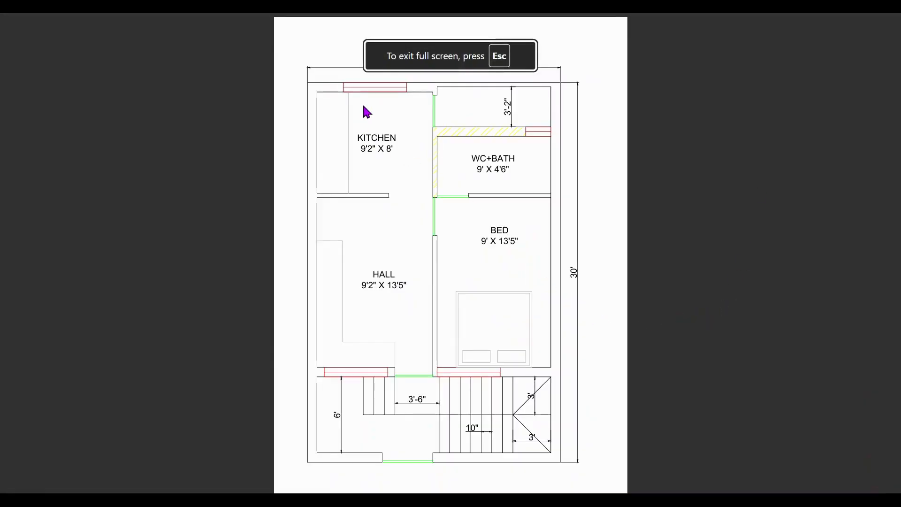